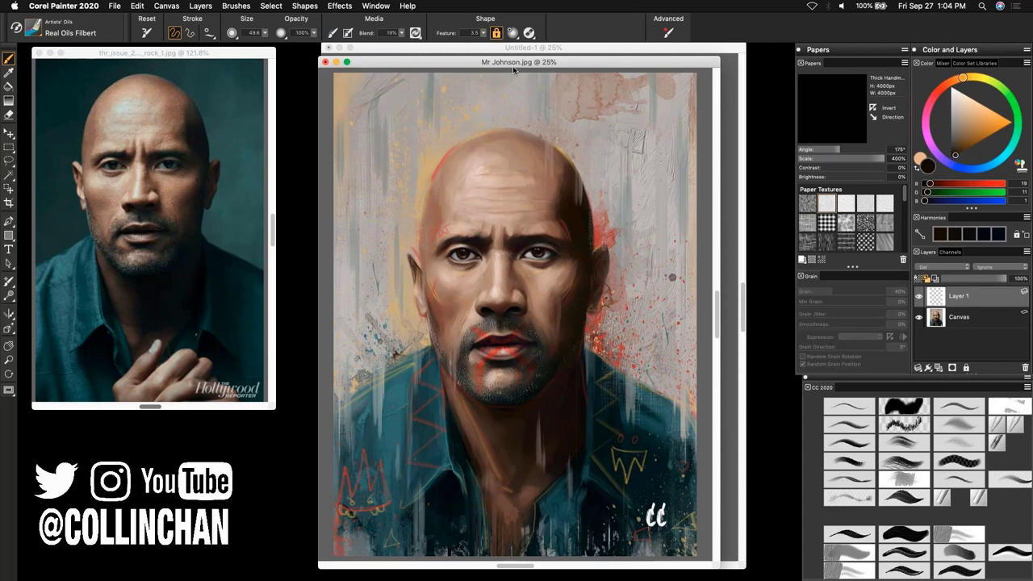
Step: Bring the blank Untitled-1 document to the front
click(245, 54)
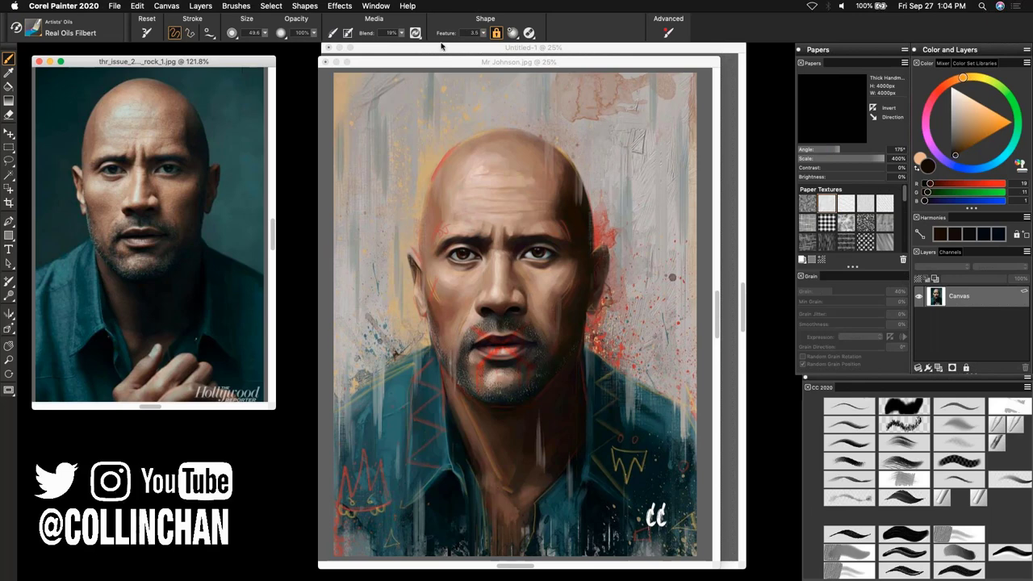
click(395, 49)
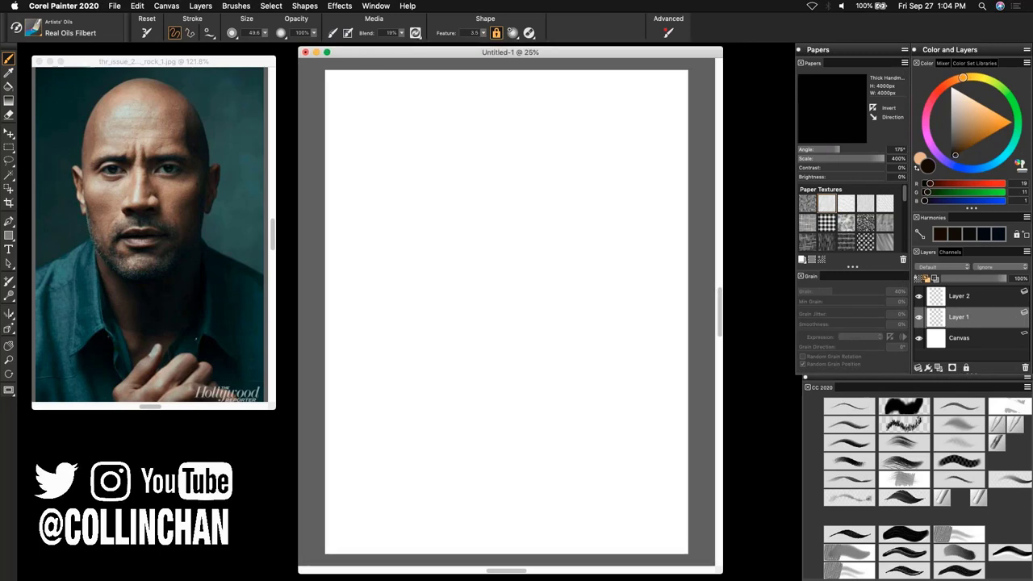
Step: Look through the brush categories, the Pens and Pencils variants and the list of available brush libraries
click(33, 29)
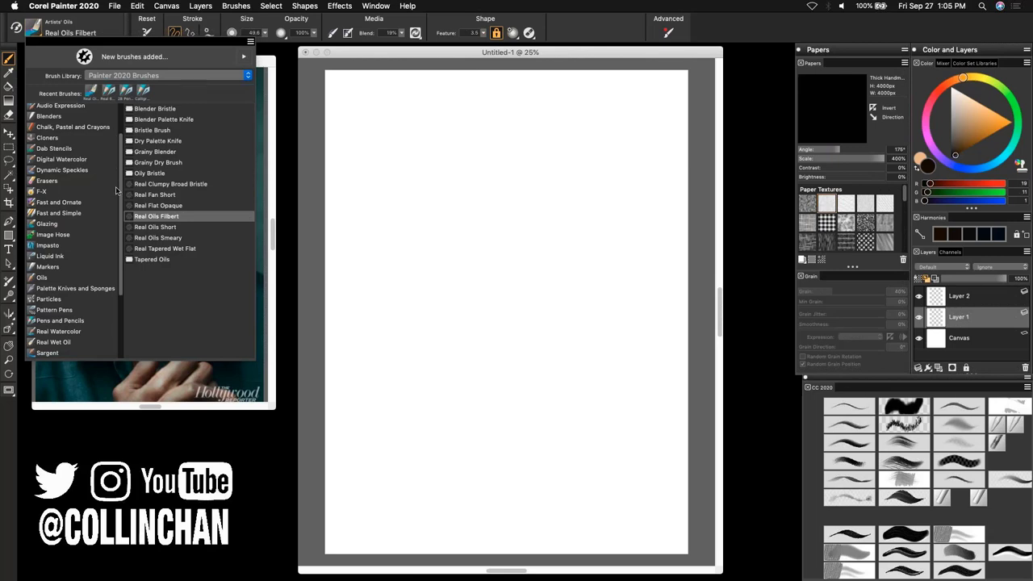
scroll(121, 190, up, 4)
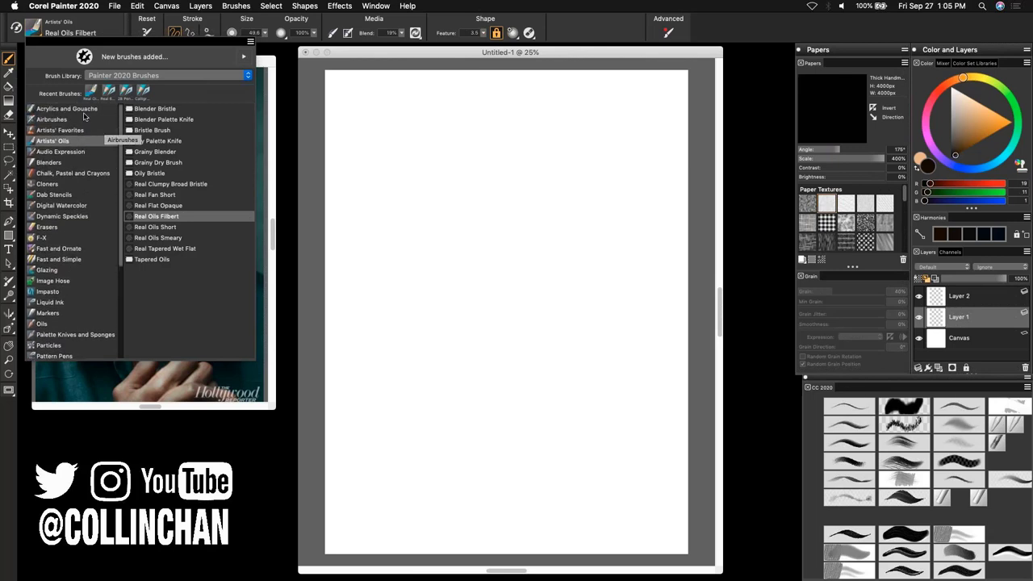
click(849, 443)
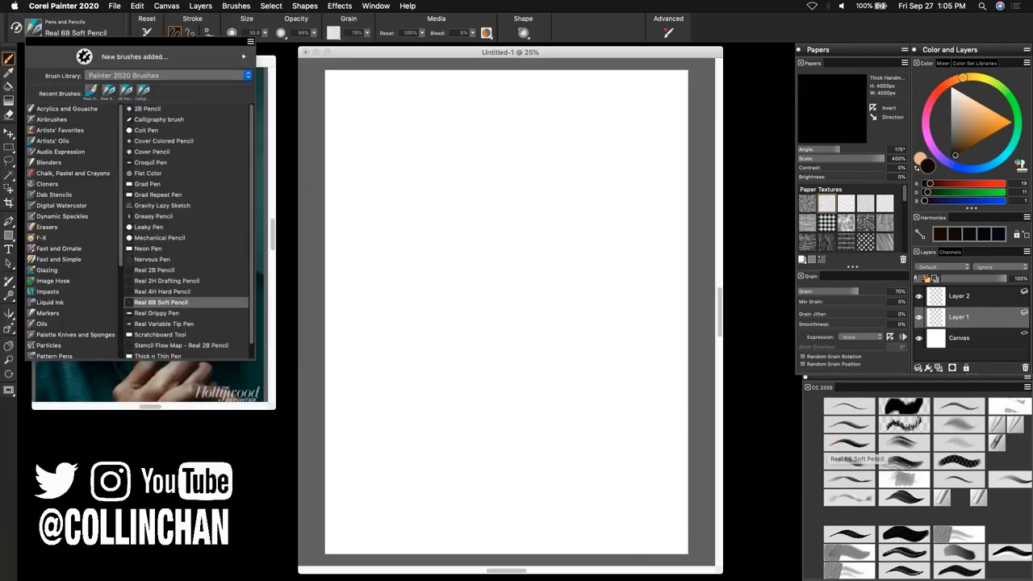
click(73, 32)
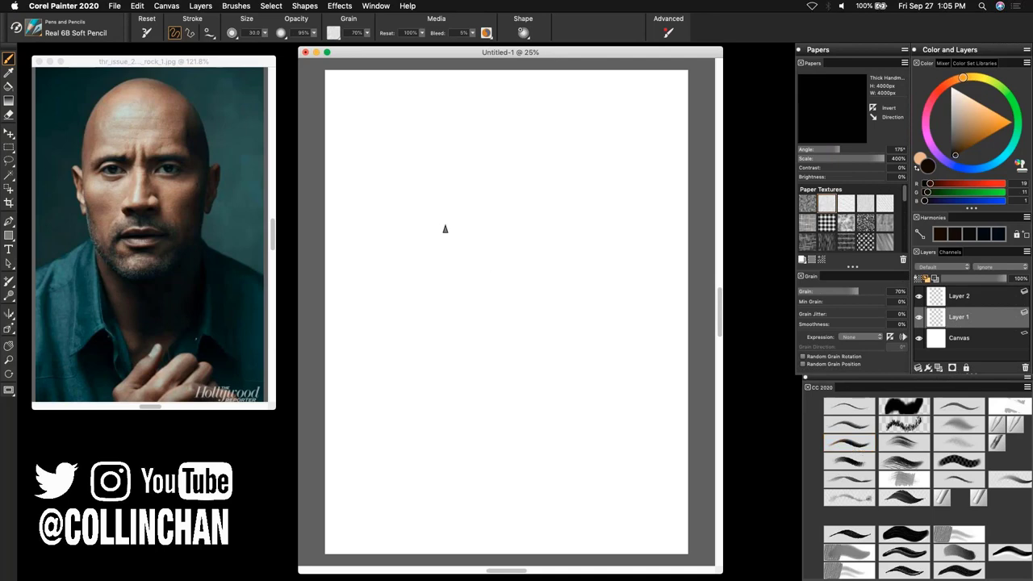
click(36, 29)
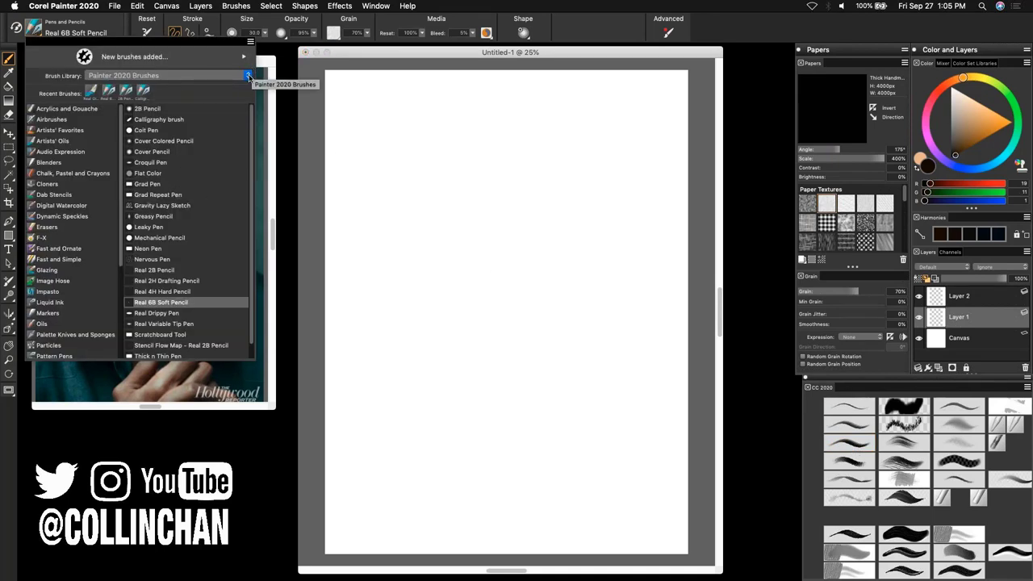
click(248, 76)
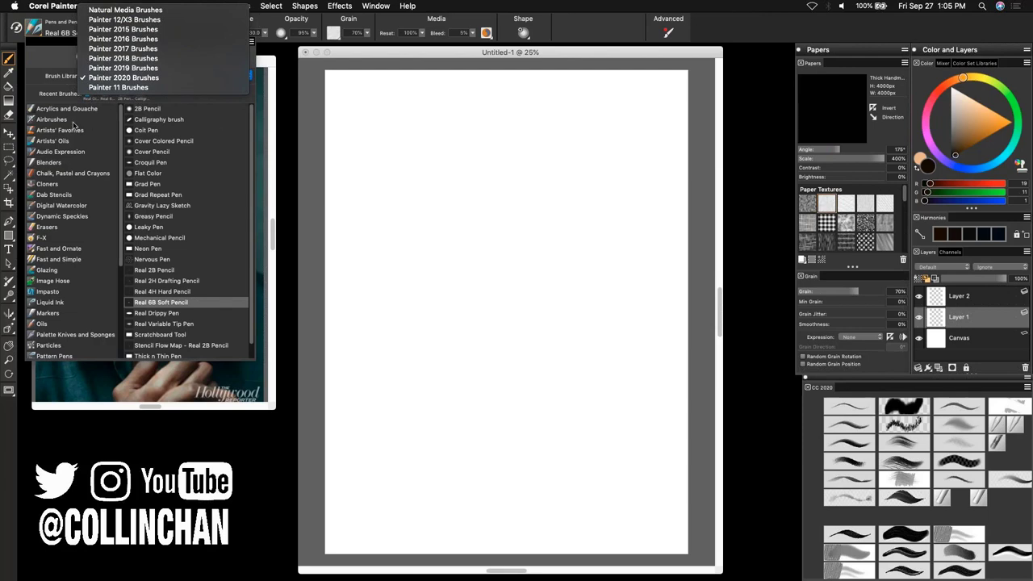
click(103, 134)
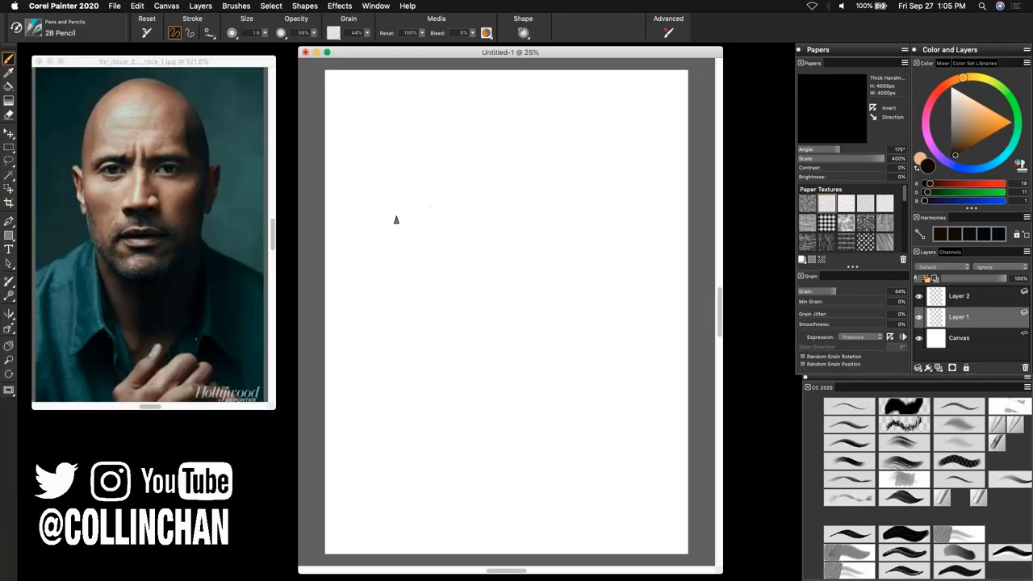
Step: Scribble on Layer 1 with the 2B Pencil, setting the colour to dark brown (R 57, G 32, B 1) between strokes
mouse_move(379, 153)
mouse_down()
mouse_move(444, 127)
mouse_move(479, 159)
mouse_move(425, 213)
mouse_up()
click(966, 150)
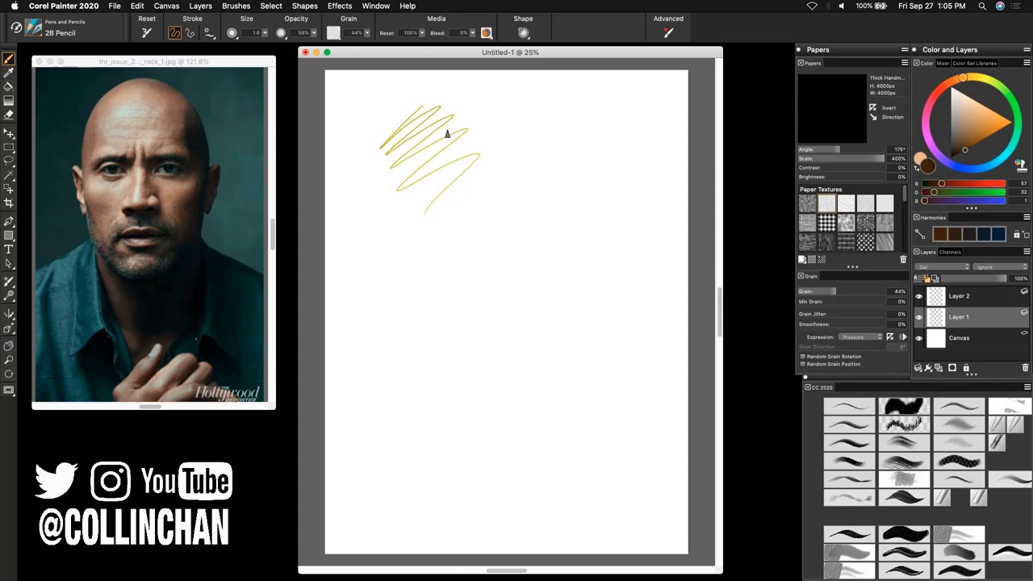
mouse_move(447, 134)
mouse_down()
mouse_move(478, 139)
mouse_move(432, 172)
mouse_move(479, 149)
mouse_move(478, 194)
mouse_up()
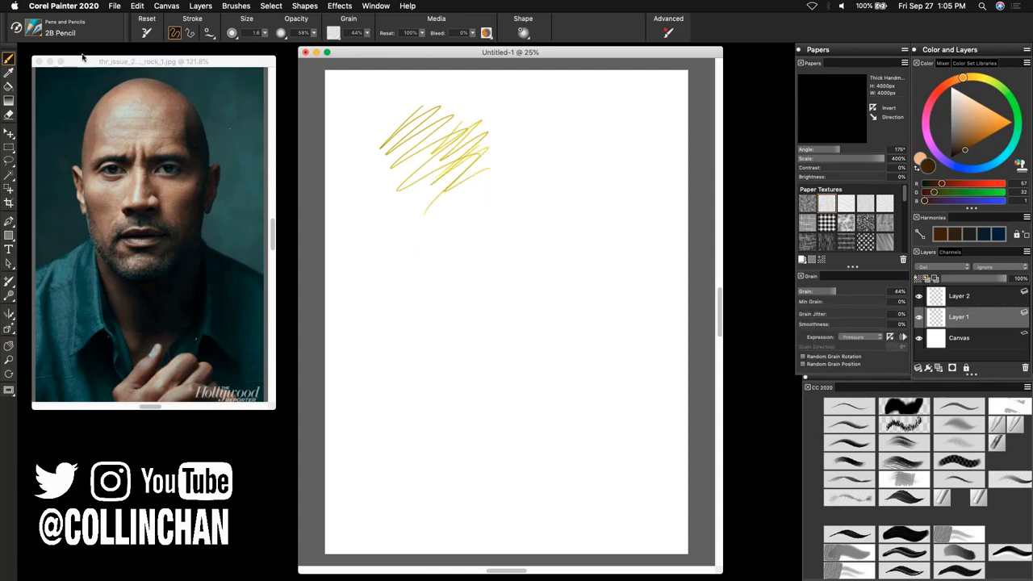
Step: Switch to the Calligraphy brush and draw loose loops and hatching below the pencil scribbles
click(36, 31)
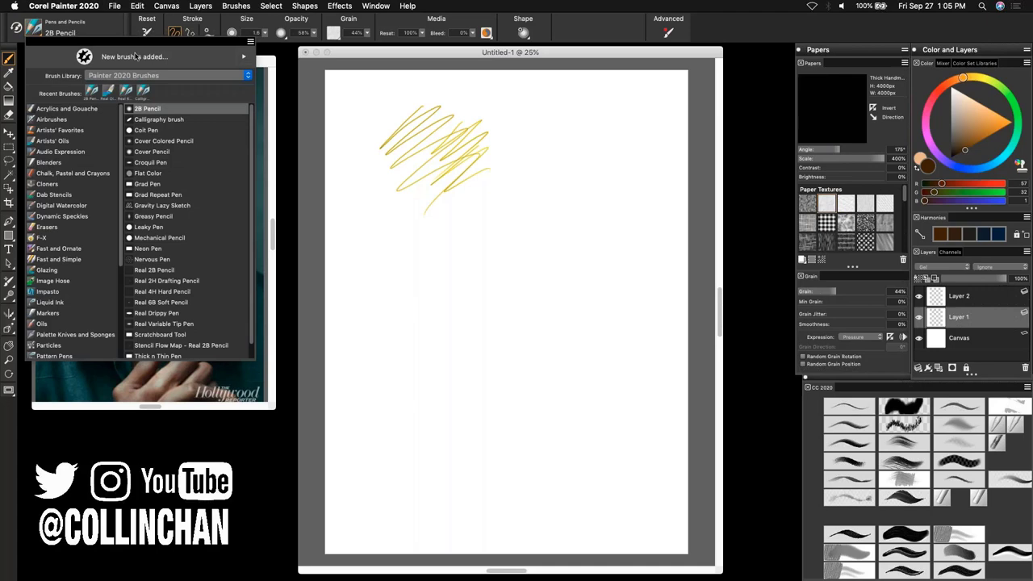
click(161, 121)
mouse_move(444, 211)
mouse_down()
mouse_move(486, 247)
mouse_move(463, 234)
mouse_move(492, 242)
mouse_move(440, 270)
mouse_up()
mouse_move(440, 152)
mouse_down()
mouse_move(452, 242)
mouse_move(480, 303)
mouse_up()
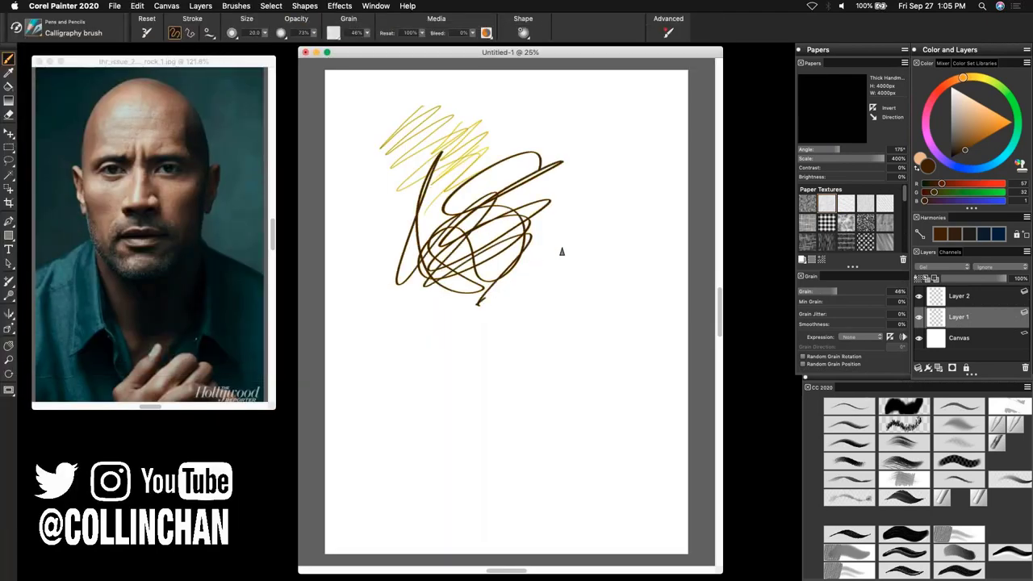
mouse_move(561, 252)
mouse_down()
mouse_move(500, 305)
mouse_move(562, 267)
mouse_up()
Step: Switch to the Grad Pen and add hatching on both sides of and beneath the calligraphy loops
click(36, 26)
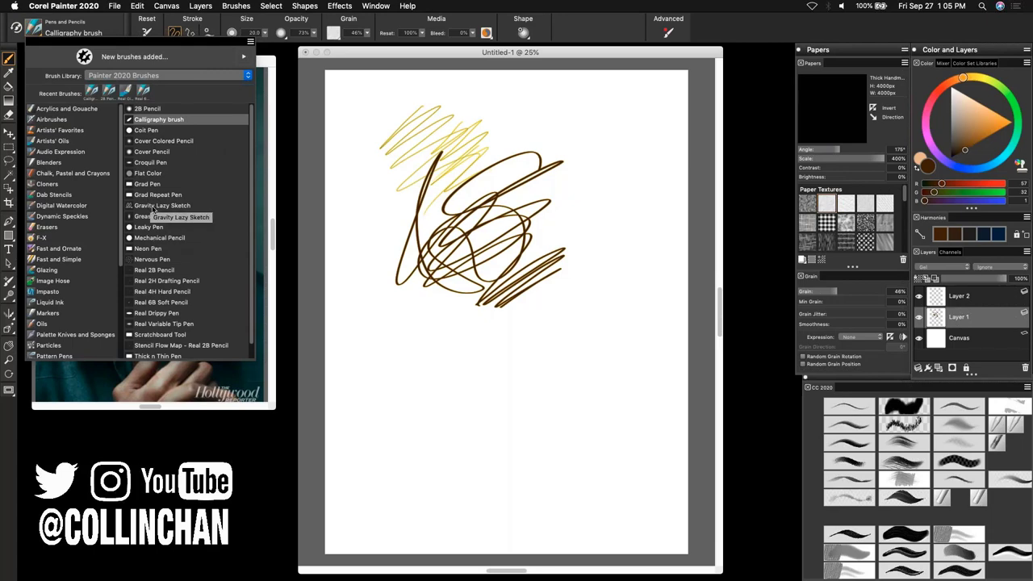
click(153, 184)
mouse_move(360, 262)
mouse_down()
mouse_move(395, 221)
mouse_move(367, 263)
mouse_move(396, 267)
mouse_move(373, 242)
mouse_move(381, 234)
mouse_up()
drag(594, 214, 511, 257)
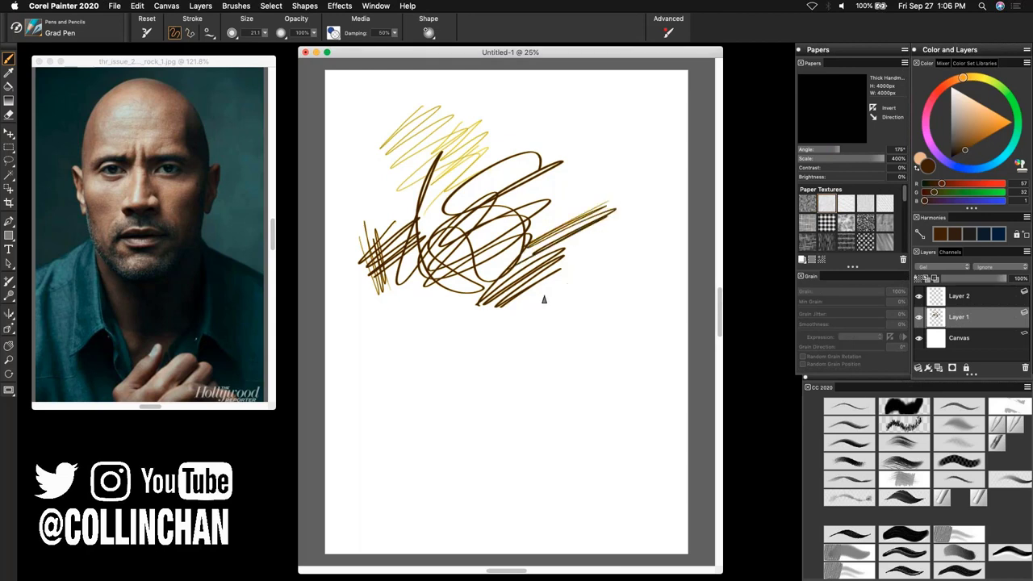
mouse_move(555, 289)
mouse_down()
mouse_move(452, 363)
mouse_move(548, 309)
mouse_move(449, 317)
mouse_move(452, 288)
mouse_move(500, 265)
mouse_move(407, 316)
mouse_move(434, 313)
mouse_move(410, 339)
mouse_up()
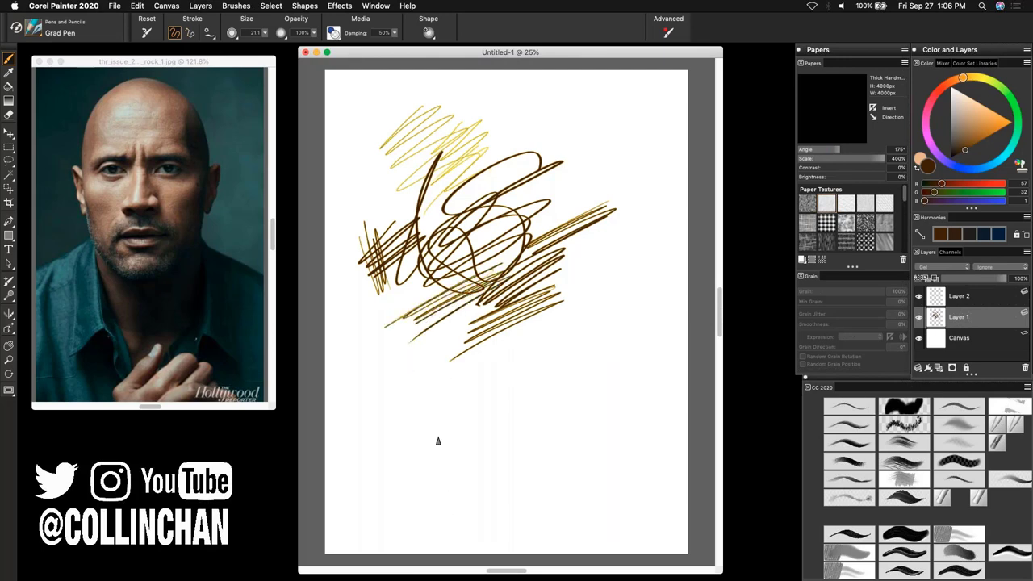
Step: Draw circles and diagonal shading with the Real 6B Soft Pencil in the lower middle of the canvas
click(854, 452)
mouse_move(589, 300)
mouse_down()
mouse_move(409, 405)
mouse_move(415, 413)
mouse_up()
drag(505, 367, 489, 431)
mouse_move(469, 324)
mouse_down()
mouse_move(440, 383)
mouse_move(472, 345)
mouse_up()
drag(558, 337, 528, 374)
drag(594, 345, 535, 431)
drag(611, 375, 500, 468)
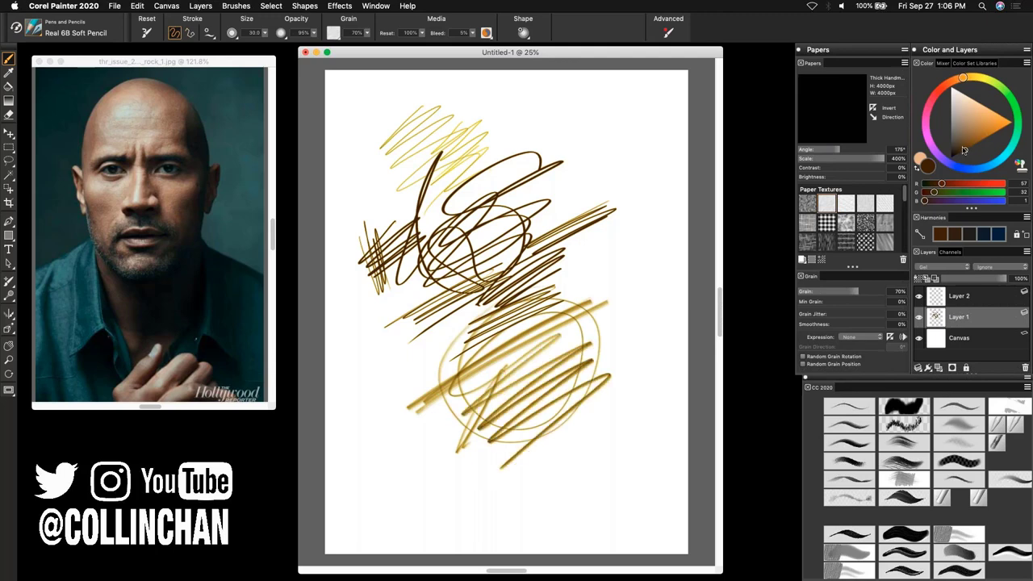
Step: Set Layer 1's composite method to Default and add more Real 6B Soft Pencil shading around the existing scribbles
click(950, 267)
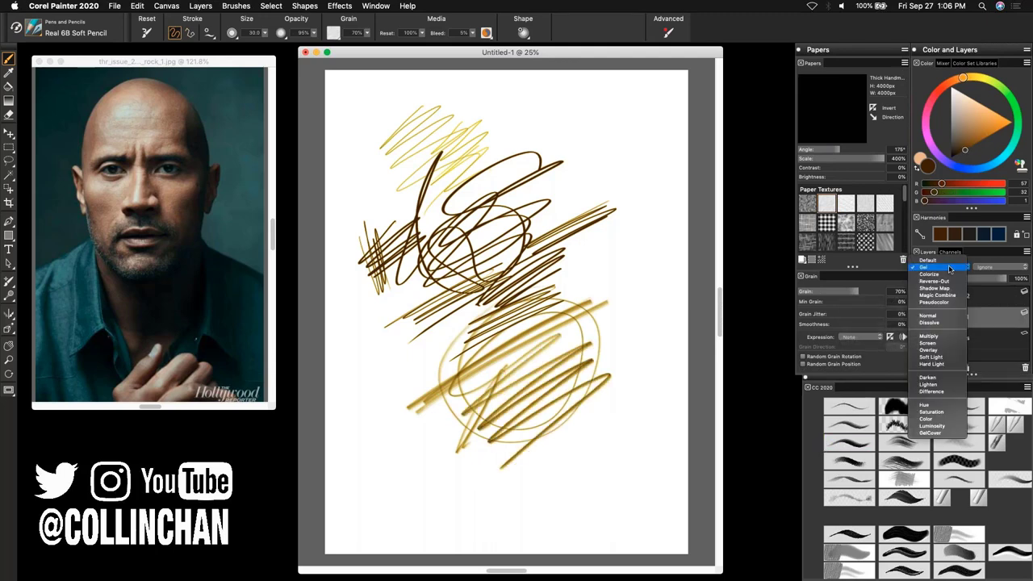
click(943, 260)
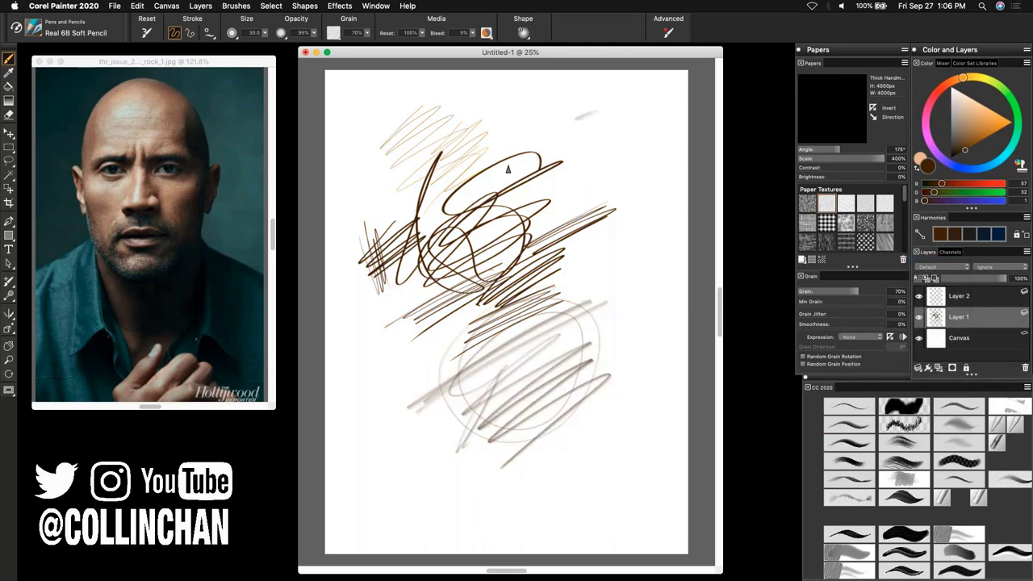
mouse_move(508, 168)
mouse_down()
mouse_move(613, 121)
mouse_move(633, 133)
mouse_move(476, 242)
mouse_move(512, 231)
mouse_move(456, 297)
mouse_up()
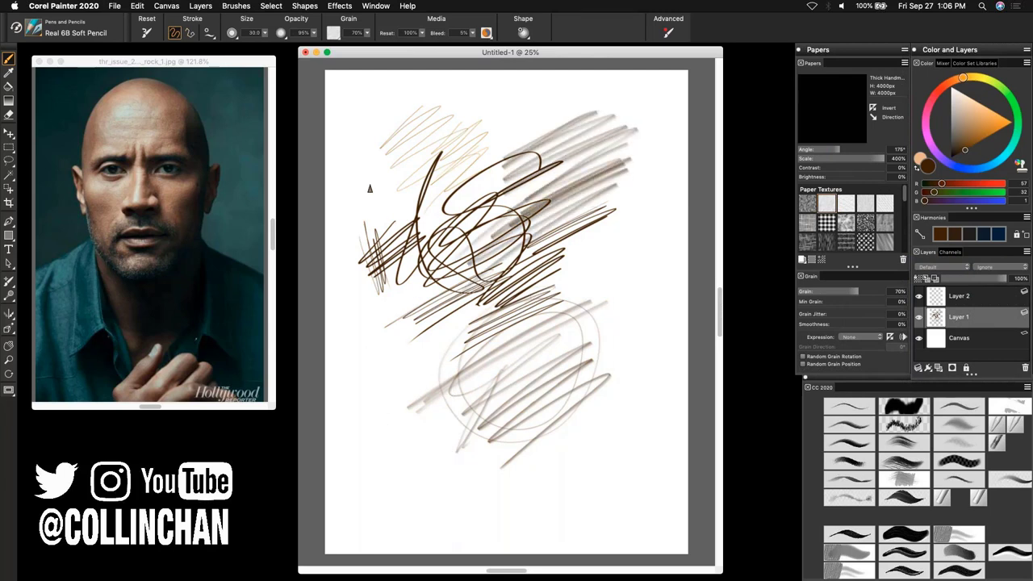
mouse_move(369, 189)
mouse_down()
mouse_move(381, 222)
mouse_move(398, 203)
mouse_move(404, 284)
mouse_move(379, 295)
mouse_move(409, 281)
mouse_move(361, 347)
mouse_up()
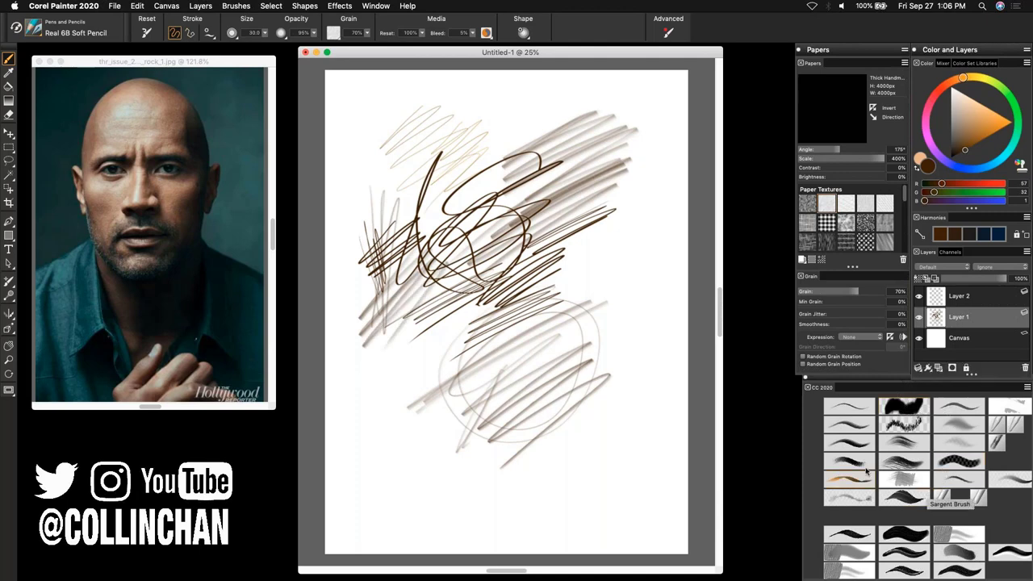
Step: Paint strokes with the Square Chalk 35 brush, then enlarge it to 106.7 and shade the canvas's upper-left edge
click(943, 501)
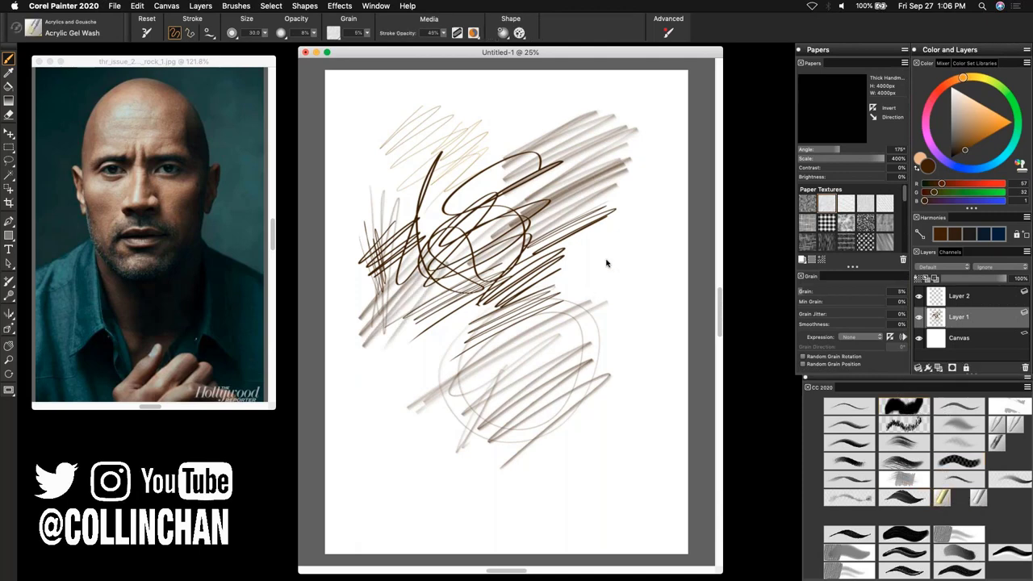
mouse_move(599, 253)
mouse_down()
mouse_move(631, 265)
mouse_move(518, 348)
mouse_up()
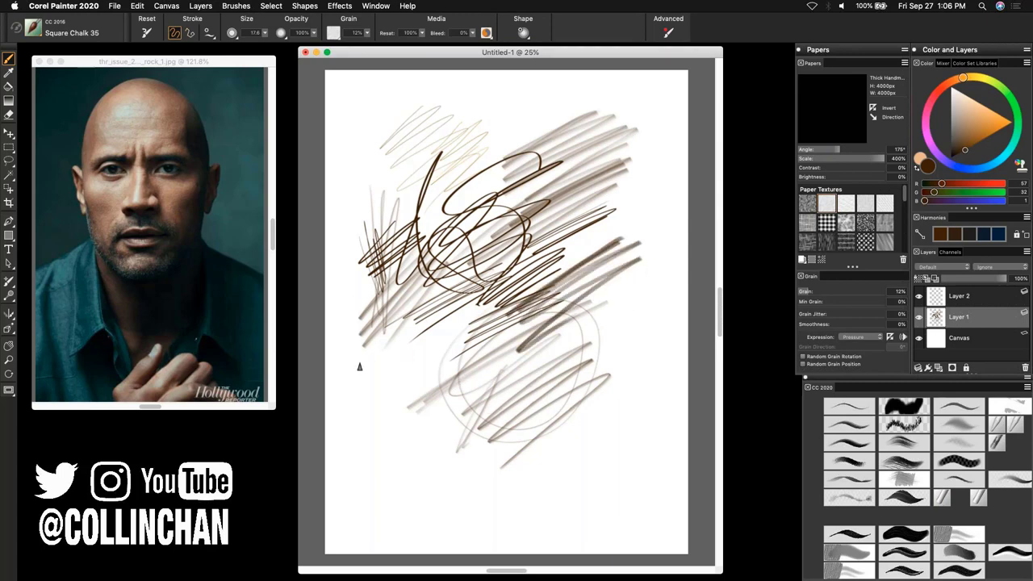
drag(360, 367, 380, 351)
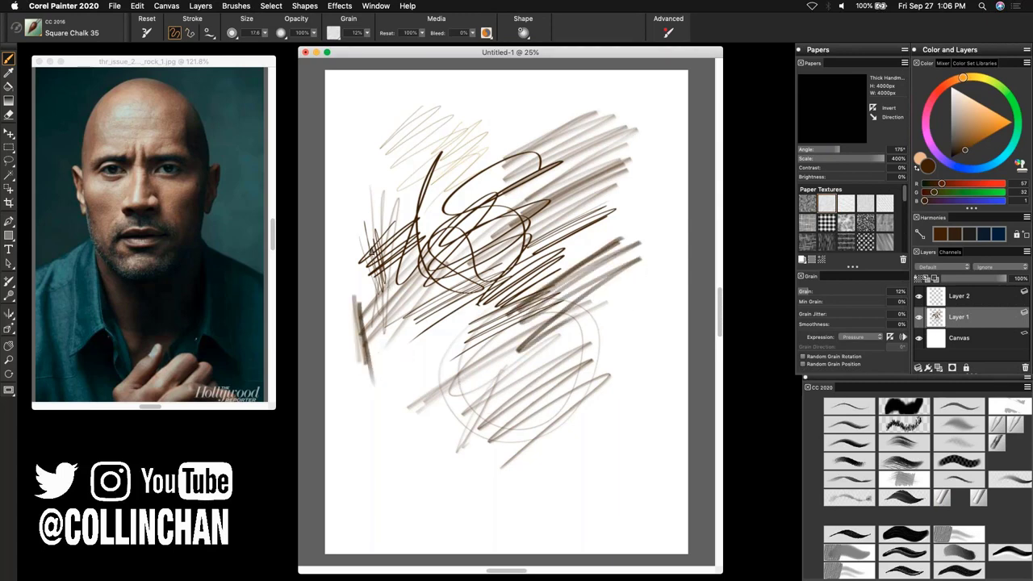
drag(371, 250, 361, 217)
mouse_move(357, 120)
mouse_down()
mouse_move(363, 212)
mouse_move(391, 162)
mouse_move(378, 266)
mouse_move(381, 177)
mouse_move(383, 312)
mouse_up()
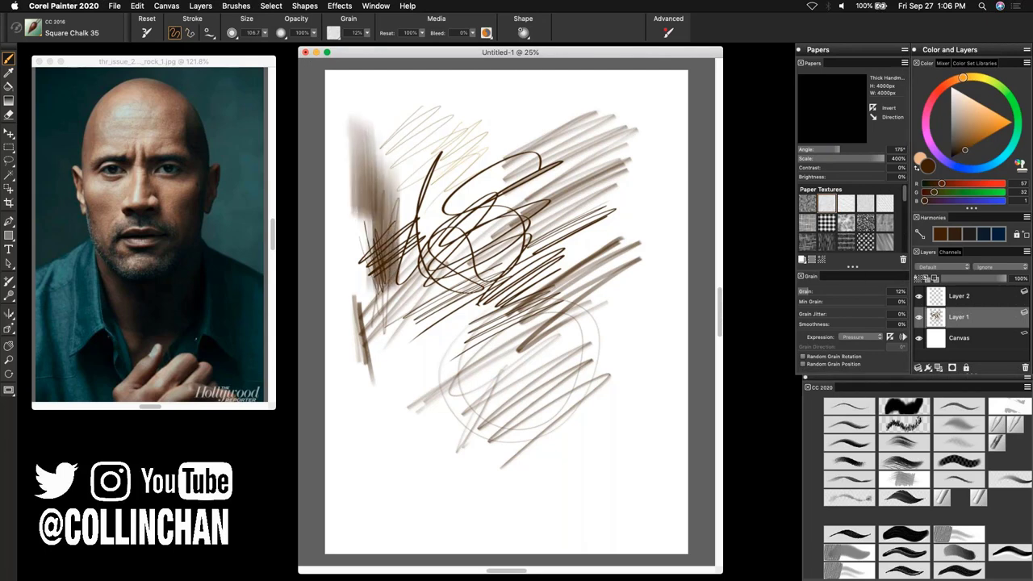
Step: Paint chalk strokes across the centre of the scribbles using the Basic Paper texture, then the Small Dots texture
click(807, 203)
mouse_move(448, 149)
mouse_down()
mouse_move(523, 106)
mouse_move(542, 109)
mouse_move(540, 130)
mouse_move(463, 223)
mouse_move(506, 337)
mouse_move(499, 248)
mouse_move(463, 260)
mouse_move(434, 182)
mouse_move(438, 273)
mouse_move(465, 252)
mouse_move(488, 290)
mouse_up()
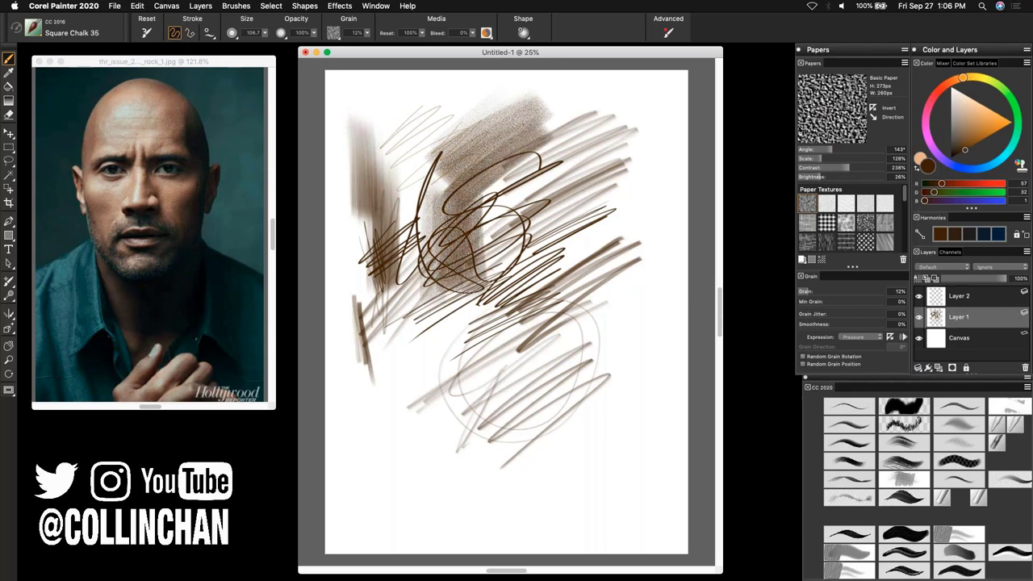
click(827, 224)
mouse_move(539, 155)
mouse_down()
mouse_move(493, 227)
mouse_move(493, 252)
mouse_move(564, 209)
mouse_move(496, 273)
mouse_move(539, 240)
mouse_move(512, 287)
mouse_move(495, 216)
mouse_move(486, 320)
mouse_move(494, 343)
mouse_up()
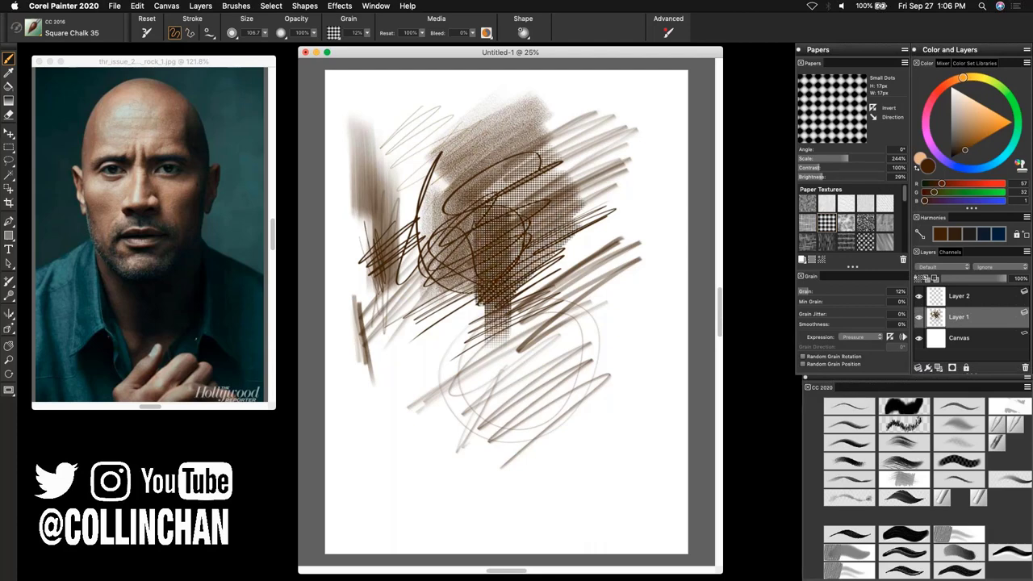
mouse_move(474, 225)
mouse_down()
mouse_move(466, 266)
mouse_move(481, 182)
mouse_move(482, 226)
mouse_move(468, 172)
mouse_move(484, 266)
mouse_up()
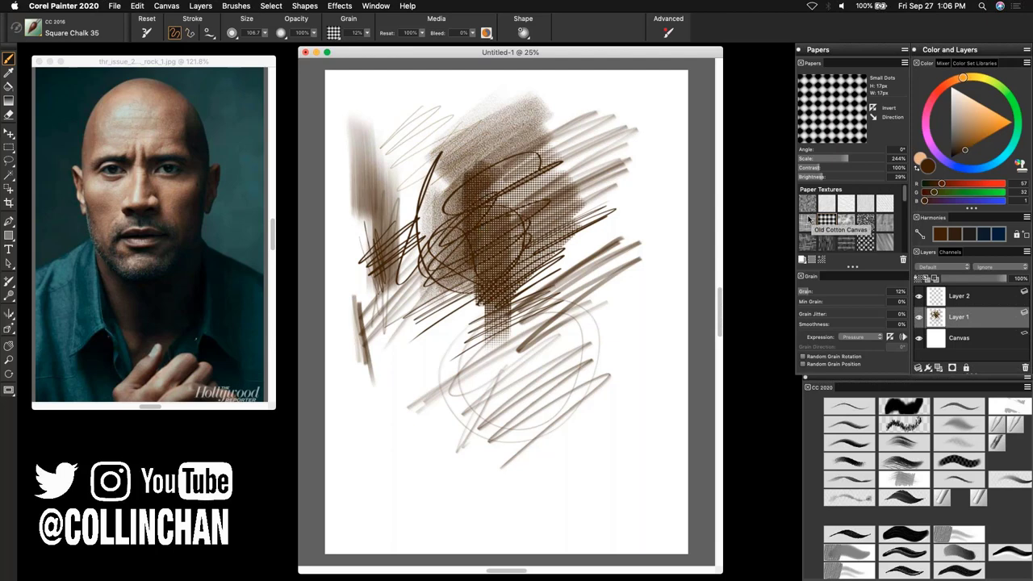
Step: Paint dark chalk patches with the Old Cotton Canvas texture beside the scribbles, then with Basic Paper over their upper-left part
click(808, 219)
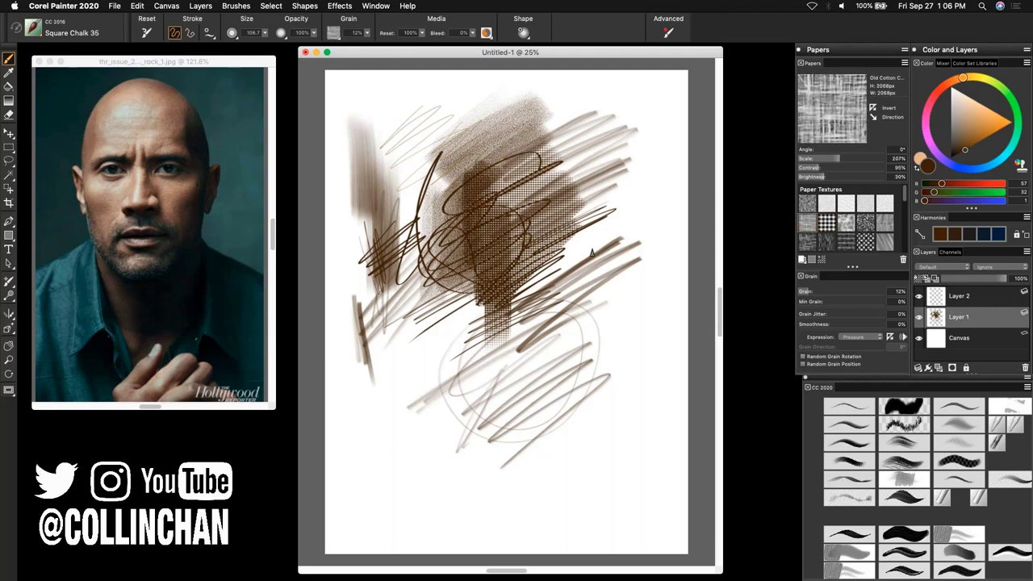
mouse_move(597, 198)
mouse_down()
mouse_move(601, 259)
mouse_move(625, 194)
mouse_move(641, 275)
mouse_move(644, 202)
mouse_up()
mouse_move(580, 238)
mouse_down()
mouse_move(583, 202)
mouse_move(585, 218)
mouse_move(646, 194)
mouse_move(661, 242)
mouse_up()
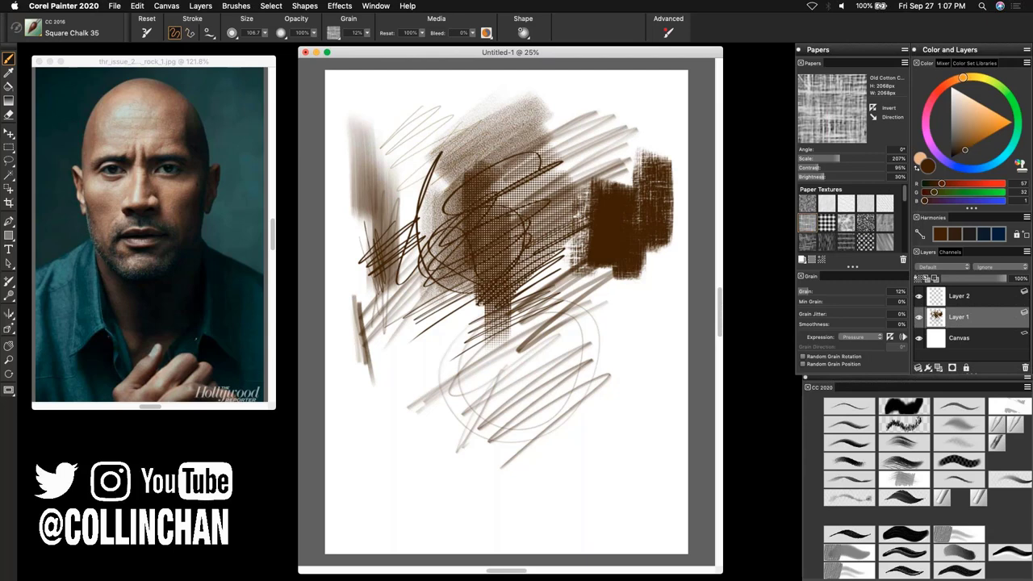
click(808, 202)
mouse_move(417, 148)
mouse_down()
mouse_move(460, 166)
mouse_move(419, 206)
mouse_move(452, 251)
mouse_up()
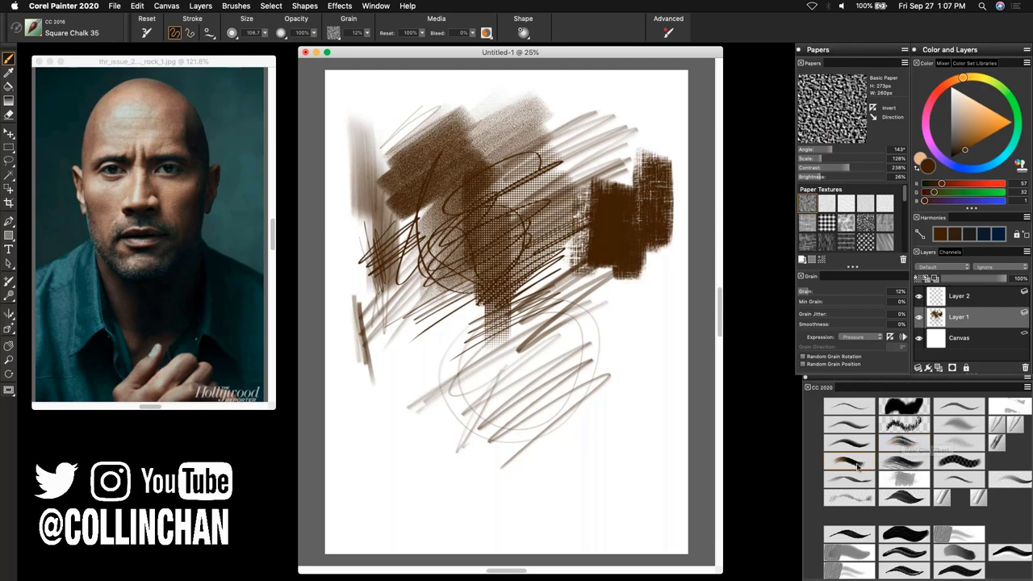
Step: Paint over the central scribbles with a light peach Oil Pastel, first on Basic Paper and then on the Thick Handm... paper
alt+click(495, 301)
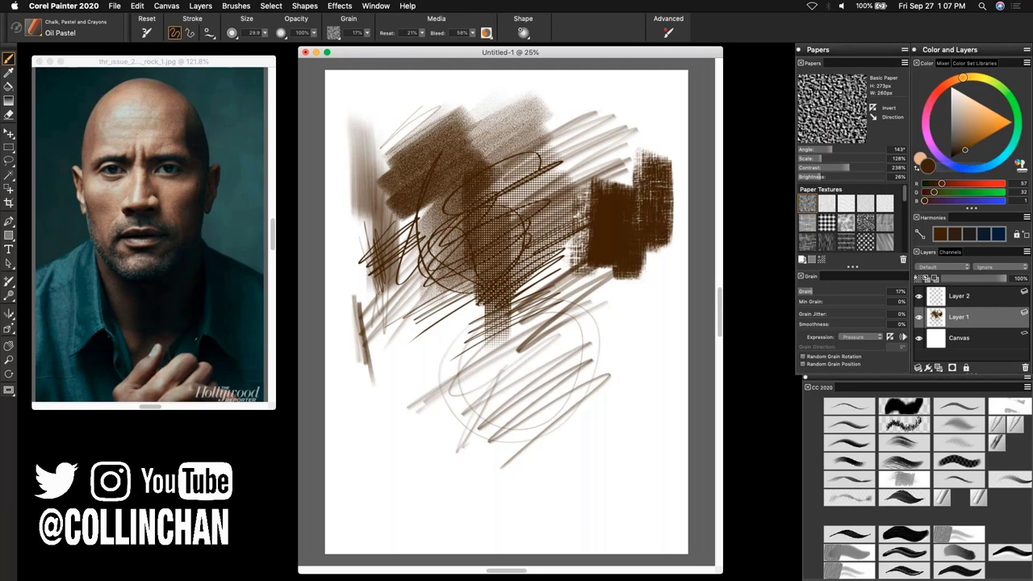
mouse_move(495, 262)
mouse_down()
mouse_move(460, 283)
mouse_move(508, 254)
mouse_move(500, 266)
mouse_move(476, 217)
mouse_move(533, 242)
mouse_move(503, 260)
mouse_move(490, 303)
mouse_move(493, 274)
mouse_move(521, 240)
mouse_up()
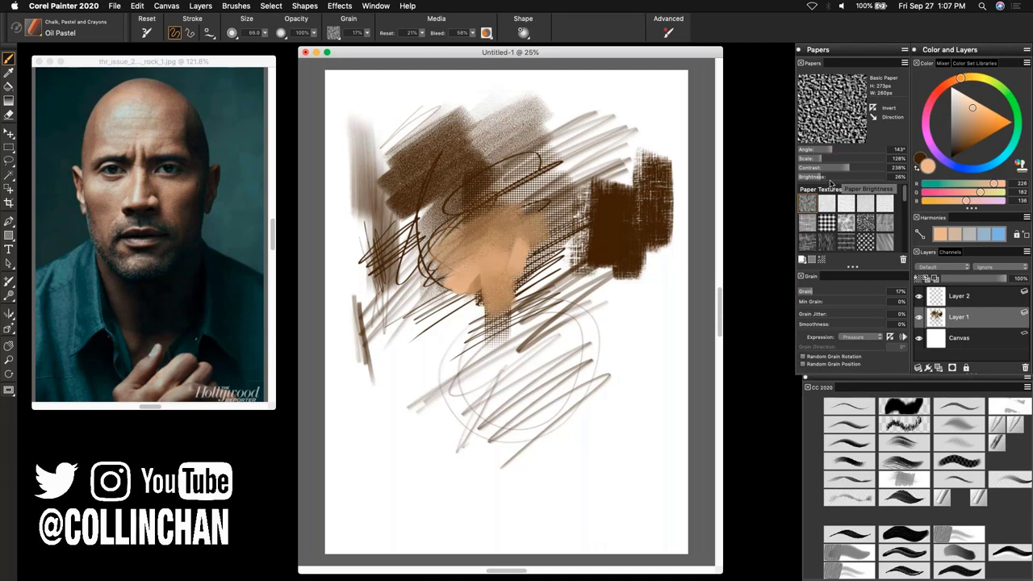
click(824, 206)
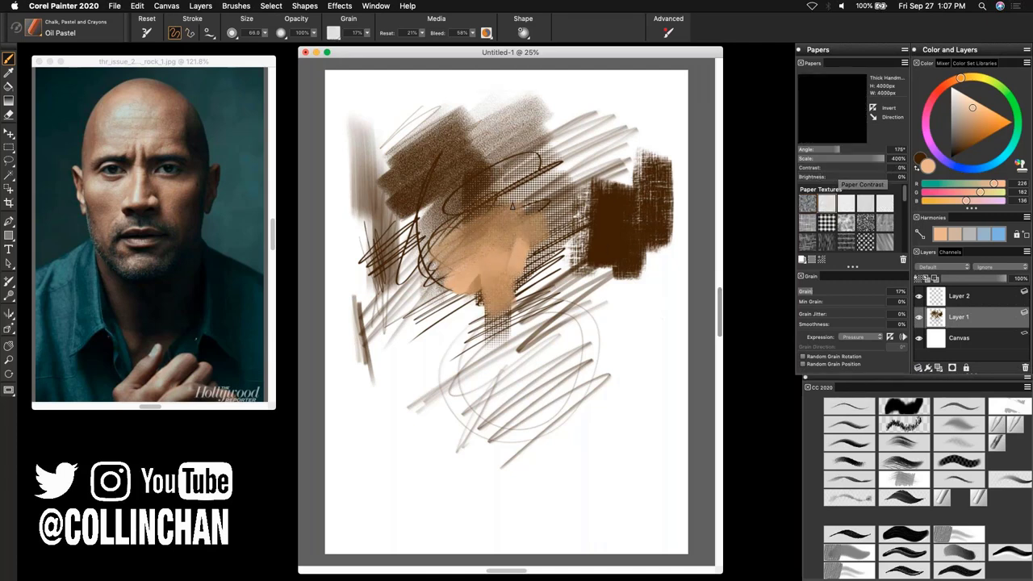
mouse_move(477, 223)
mouse_down()
mouse_move(533, 202)
mouse_move(492, 246)
mouse_move(476, 181)
mouse_move(492, 303)
mouse_up()
mouse_move(449, 272)
mouse_down()
mouse_move(429, 208)
mouse_move(460, 315)
mouse_move(457, 347)
mouse_move(419, 287)
mouse_move(428, 241)
mouse_move(419, 227)
mouse_move(461, 216)
mouse_move(404, 296)
mouse_move(426, 327)
mouse_move(412, 269)
mouse_move(404, 304)
mouse_move(406, 273)
mouse_move(419, 343)
mouse_move(425, 279)
mouse_move(446, 282)
mouse_move(452, 370)
mouse_move(482, 266)
mouse_move(502, 272)
mouse_move(508, 330)
mouse_move(476, 368)
mouse_move(493, 275)
mouse_move(452, 290)
mouse_move(498, 199)
mouse_move(455, 219)
mouse_move(446, 202)
mouse_move(424, 208)
mouse_move(486, 180)
mouse_move(431, 191)
mouse_move(477, 179)
mouse_up()
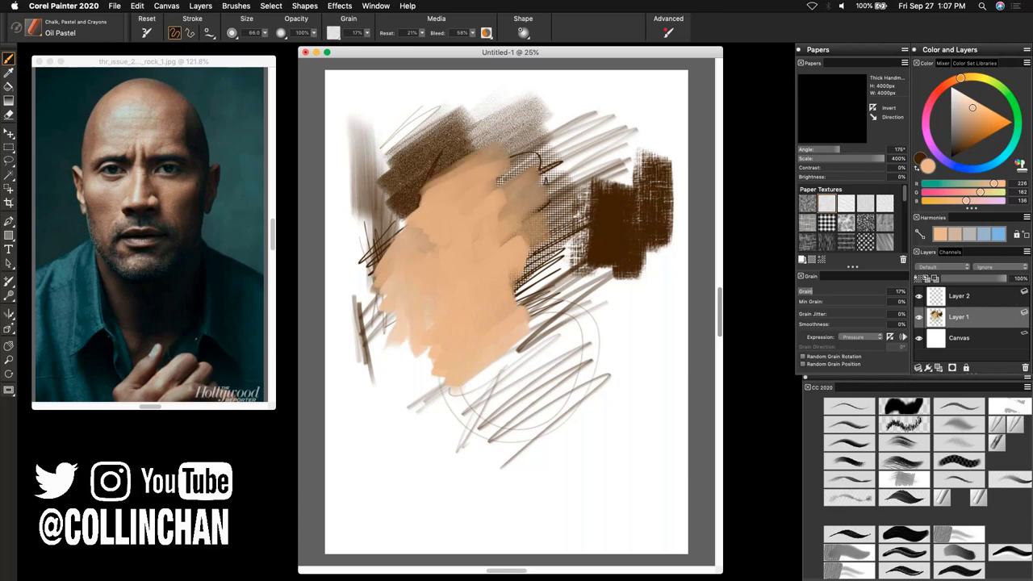
Step: Extend the peach Oil Pastel over the chalk shading above the scribbles and across the lines beside the dark patches
mouse_move(429, 181)
mouse_down()
mouse_move(404, 211)
mouse_move(428, 186)
mouse_move(436, 230)
mouse_up()
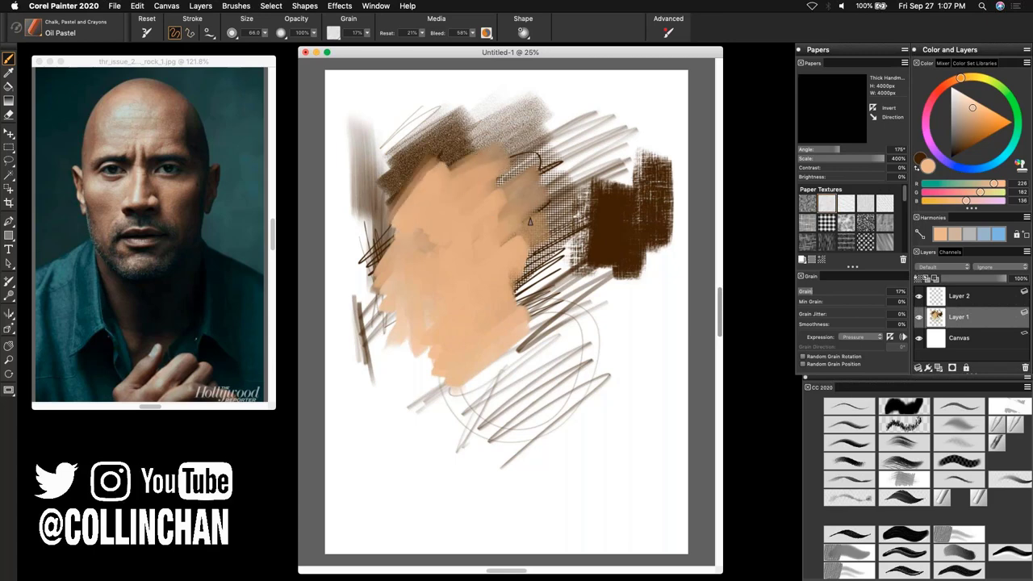
mouse_move(476, 179)
mouse_down()
mouse_move(425, 179)
mouse_move(550, 148)
mouse_move(446, 182)
mouse_move(444, 171)
mouse_move(493, 131)
mouse_move(421, 150)
mouse_move(409, 210)
mouse_up()
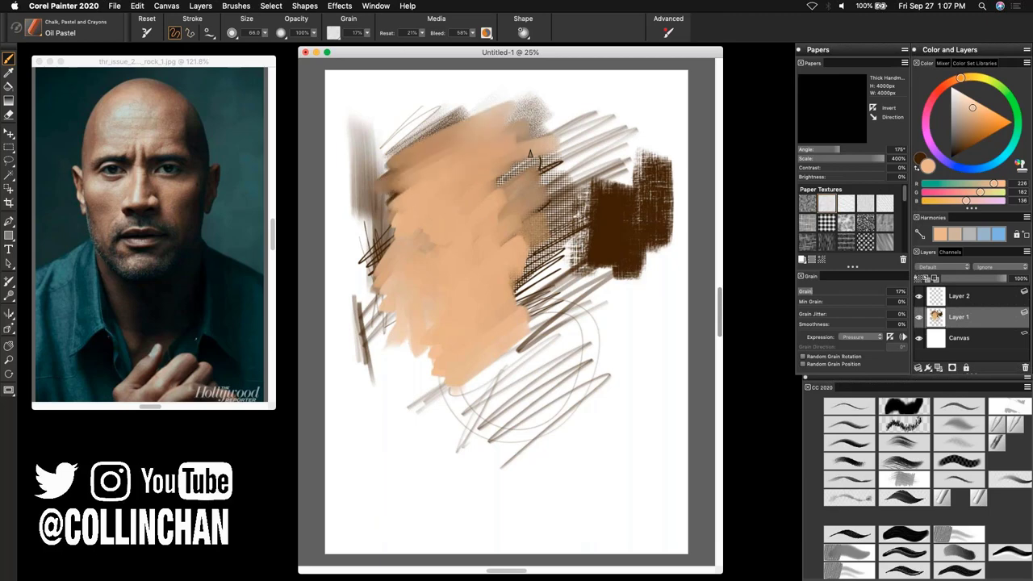
mouse_move(512, 189)
mouse_down()
mouse_move(476, 196)
mouse_move(482, 219)
mouse_move(553, 237)
mouse_up()
Step: Paint peach strokes with the Sargent Brush, enlarge the brush, and sweep it across the remaining scribbles and dark patches
click(905, 482)
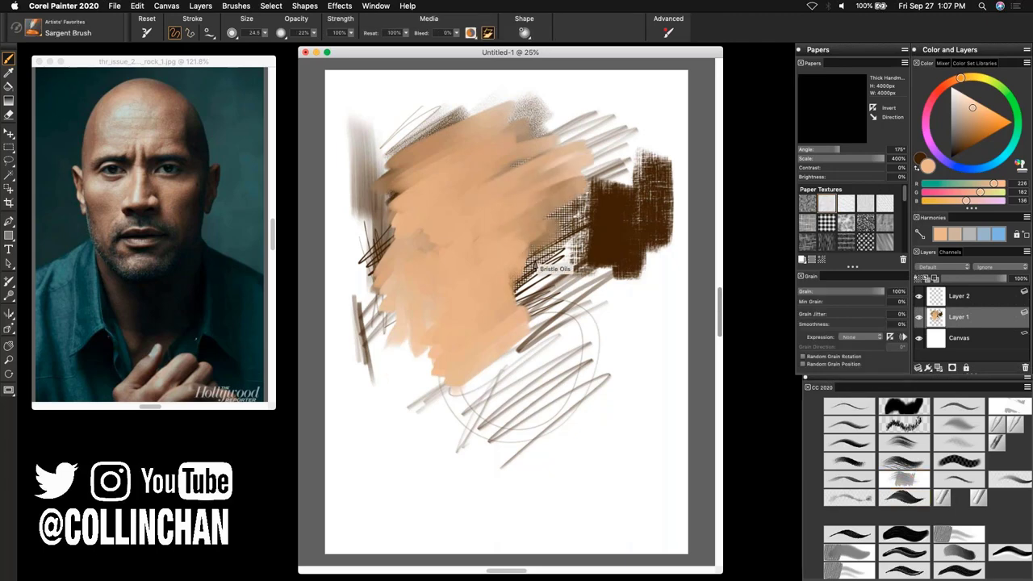
drag(532, 230, 547, 294)
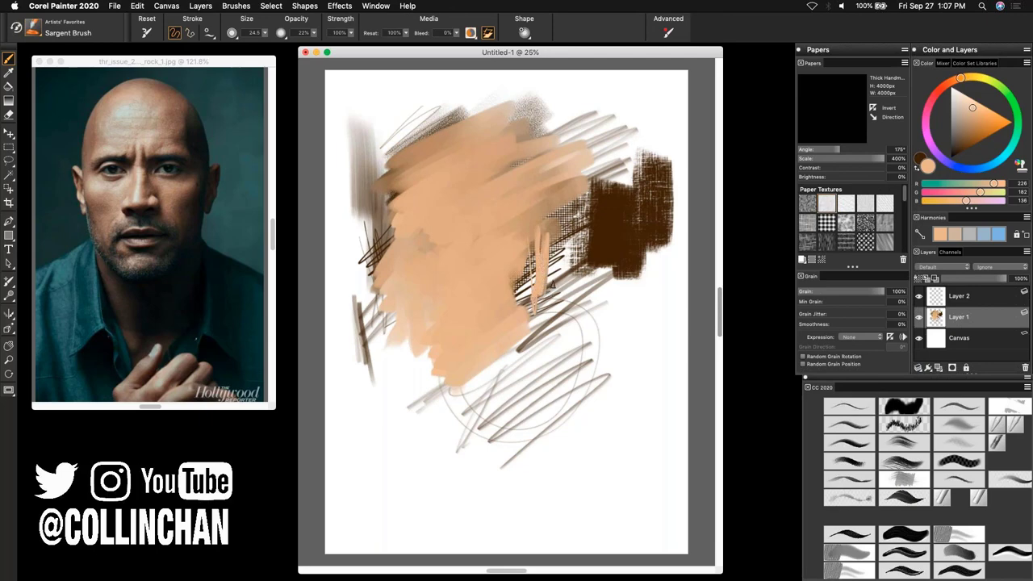
key(bracketright)
key(bracketright)
key(bracketright)
key(bracketright)
key(bracketright)
mouse_move(597, 238)
mouse_down()
mouse_move(554, 288)
mouse_move(575, 280)
mouse_move(604, 206)
mouse_up()
drag(583, 279, 631, 179)
mouse_move(593, 298)
mouse_down()
mouse_move(656, 257)
mouse_move(645, 323)
mouse_move(597, 339)
mouse_move(549, 380)
mouse_move(564, 346)
mouse_move(484, 363)
mouse_move(505, 347)
mouse_move(429, 337)
mouse_move(393, 361)
mouse_move(346, 323)
mouse_move(382, 246)
mouse_move(453, 259)
mouse_move(347, 279)
mouse_move(363, 193)
mouse_move(397, 187)
mouse_move(369, 151)
mouse_move(418, 172)
mouse_move(399, 326)
mouse_up()
mouse_move(498, 320)
mouse_down()
mouse_move(605, 334)
mouse_move(511, 477)
mouse_move(588, 321)
mouse_move(533, 306)
mouse_move(552, 229)
mouse_move(574, 220)
mouse_move(605, 273)
mouse_move(631, 282)
mouse_move(619, 162)
mouse_move(410, 122)
mouse_move(504, 104)
mouse_move(492, 182)
mouse_move(594, 173)
mouse_up()
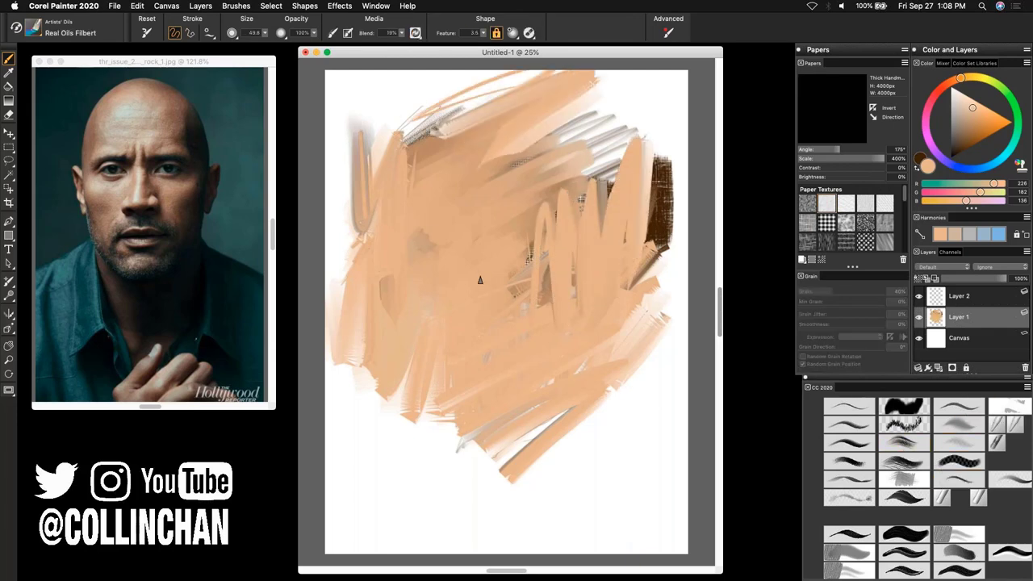
Step: Paint rough brown facial guide lines over the peach area with the Real Oils Filbert brush, including the sides, brow line and nose
mouse_move(434, 219)
mouse_down()
mouse_move(436, 305)
mouse_move(582, 251)
mouse_up()
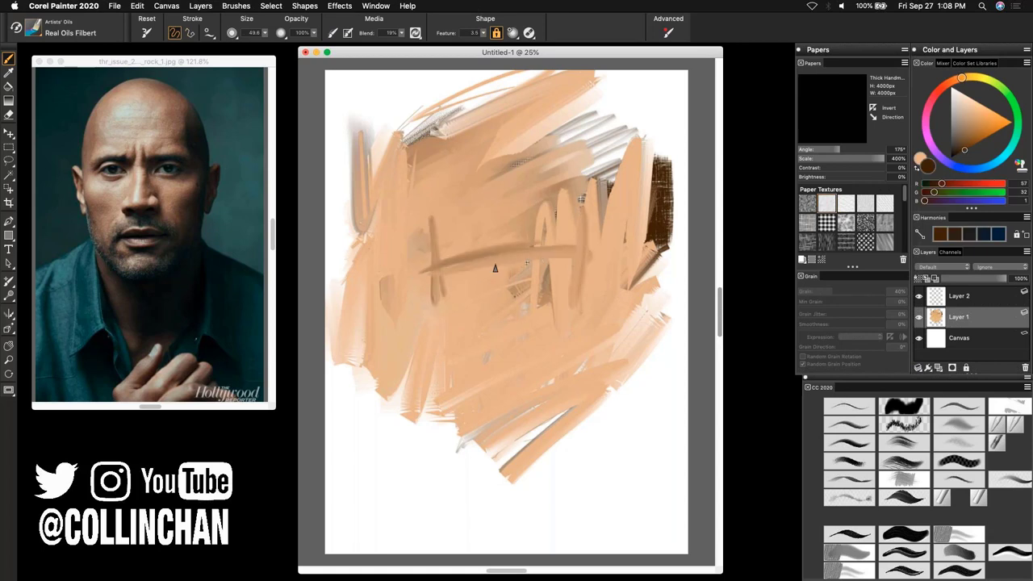
mouse_move(495, 268)
mouse_down()
mouse_move(511, 300)
mouse_move(522, 293)
mouse_move(513, 317)
mouse_up()
mouse_move(510, 204)
mouse_down()
mouse_move(499, 253)
mouse_move(464, 212)
mouse_move(494, 234)
mouse_move(493, 211)
mouse_move(517, 185)
mouse_move(540, 223)
mouse_up()
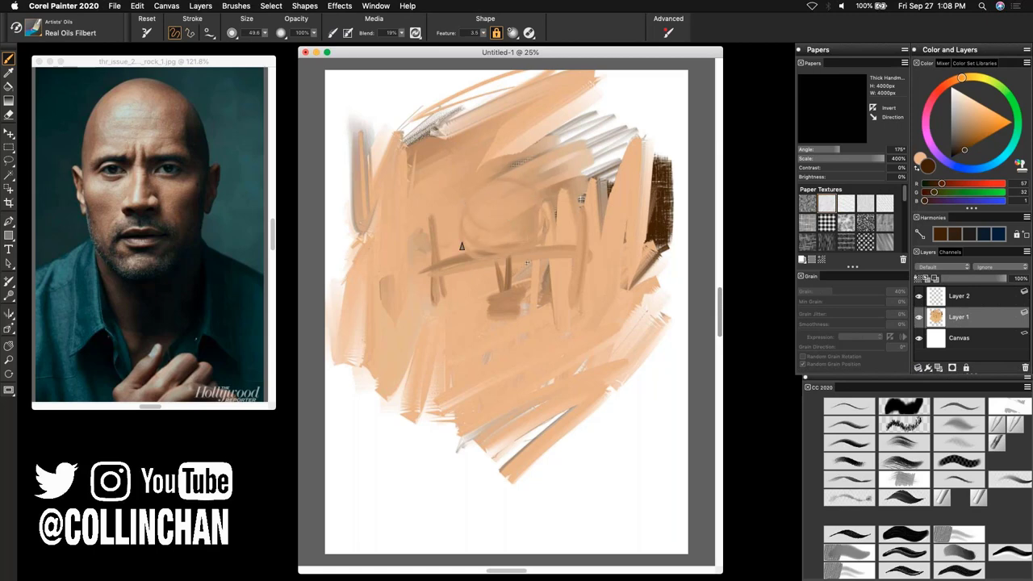
mouse_move(461, 171)
mouse_down()
mouse_move(443, 254)
mouse_move(428, 237)
mouse_move(452, 269)
mouse_move(484, 268)
mouse_move(508, 285)
mouse_move(525, 261)
mouse_move(573, 251)
mouse_up()
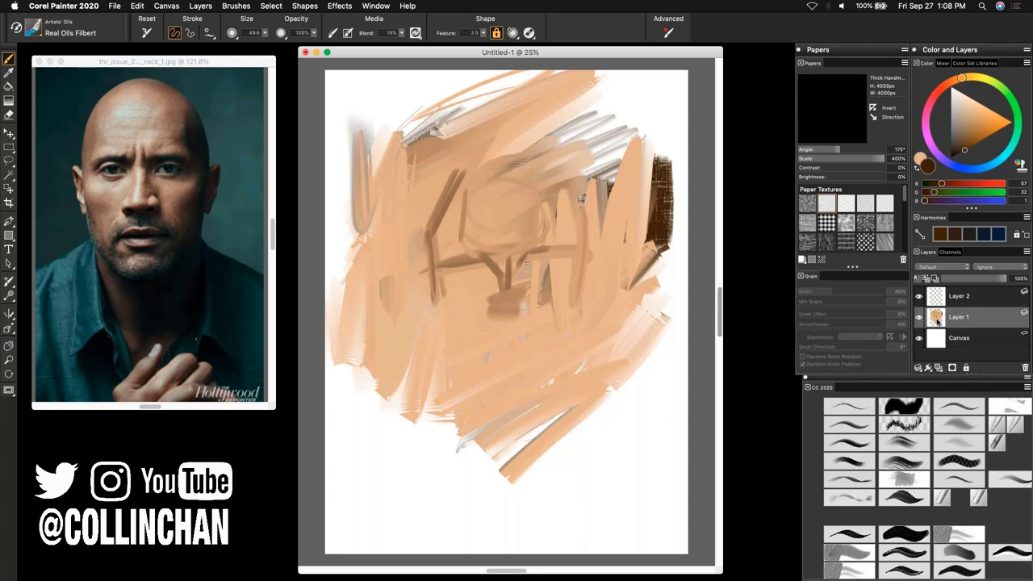
Step: Delete Layer 1 with the brush tests, choose the Real 6B Soft Pencil, and slightly reposition the canvas window
click(1025, 368)
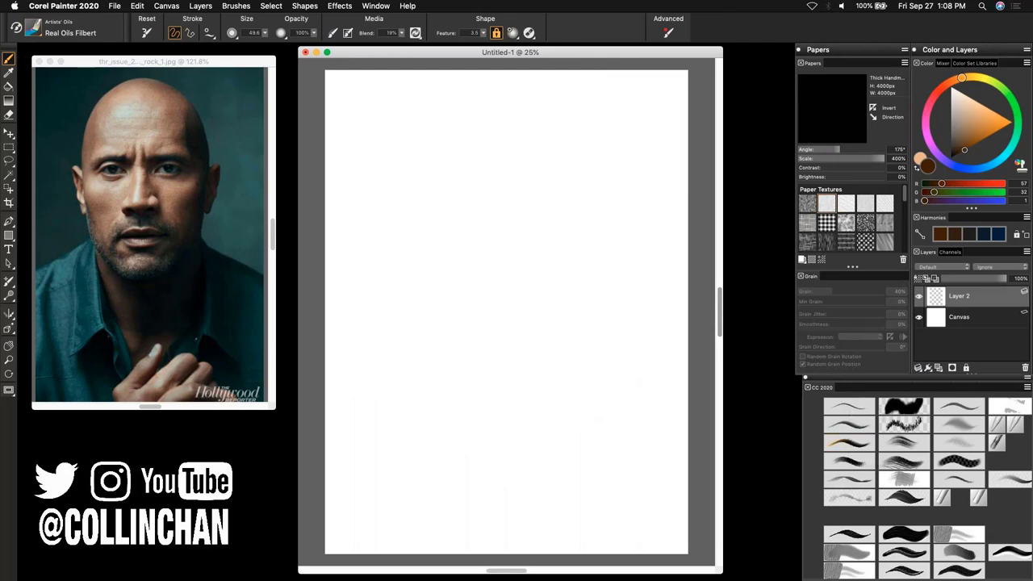
click(849, 442)
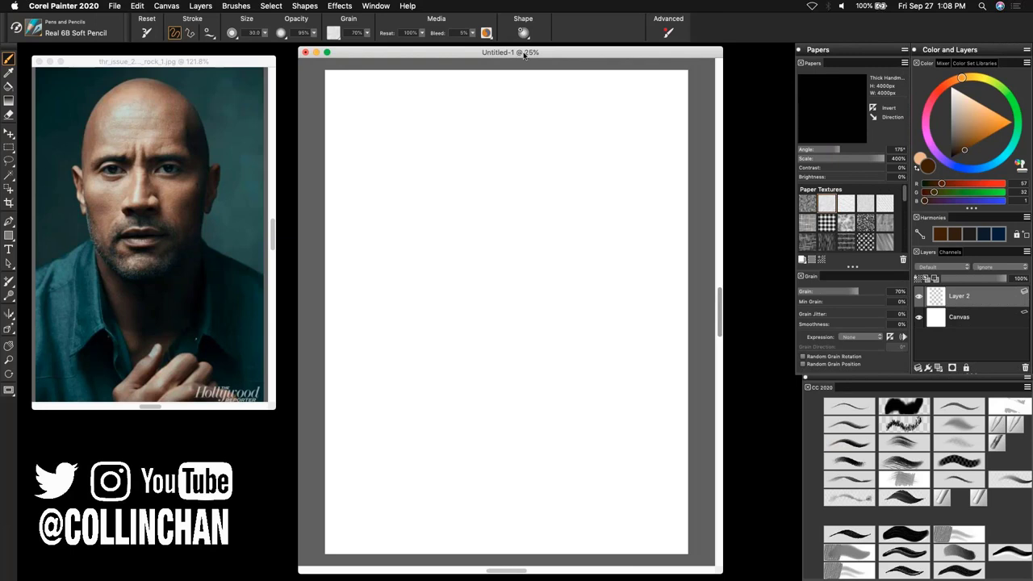
drag(525, 53, 521, 60)
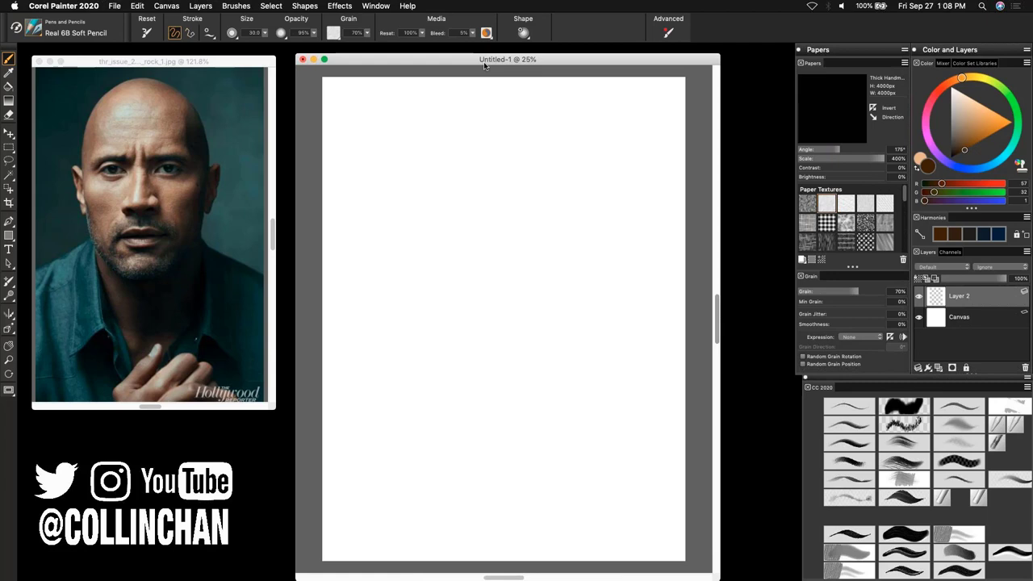
drag(473, 65, 467, 61)
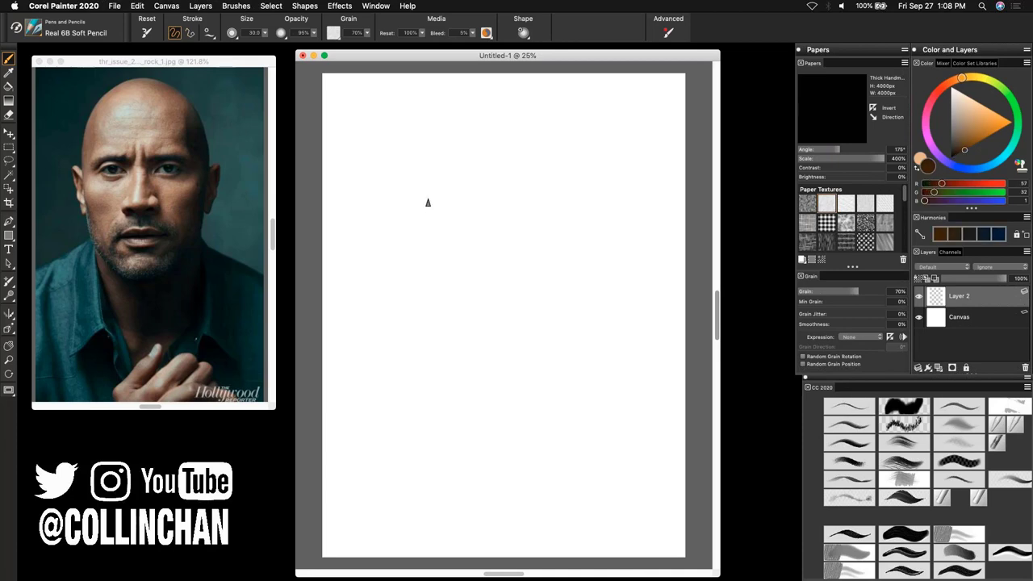
Step: Sketch the rounded skull, vertical head sides, jaw and neckline lightly with the Real 6B Soft Pencil on Layer 2
mouse_move(422, 192)
mouse_down()
mouse_move(426, 289)
mouse_move(424, 206)
mouse_move(527, 175)
mouse_move(473, 155)
mouse_move(426, 219)
mouse_up()
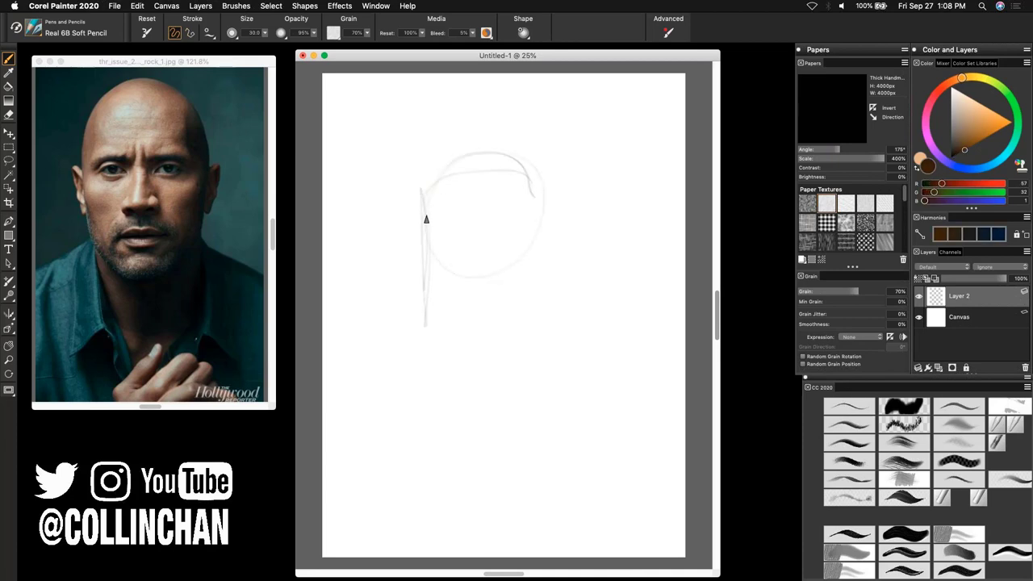
drag(552, 149, 551, 266)
mouse_move(442, 310)
mouse_down()
mouse_move(529, 334)
mouse_move(514, 341)
mouse_move(484, 242)
mouse_up()
mouse_move(554, 255)
mouse_down()
mouse_move(493, 216)
mouse_move(567, 218)
mouse_move(514, 159)
mouse_move(452, 160)
mouse_move(560, 165)
mouse_move(553, 346)
mouse_up()
drag(553, 154, 551, 335)
mouse_move(435, 358)
mouse_down()
mouse_move(543, 346)
mouse_move(396, 359)
mouse_move(551, 360)
mouse_move(589, 406)
mouse_up()
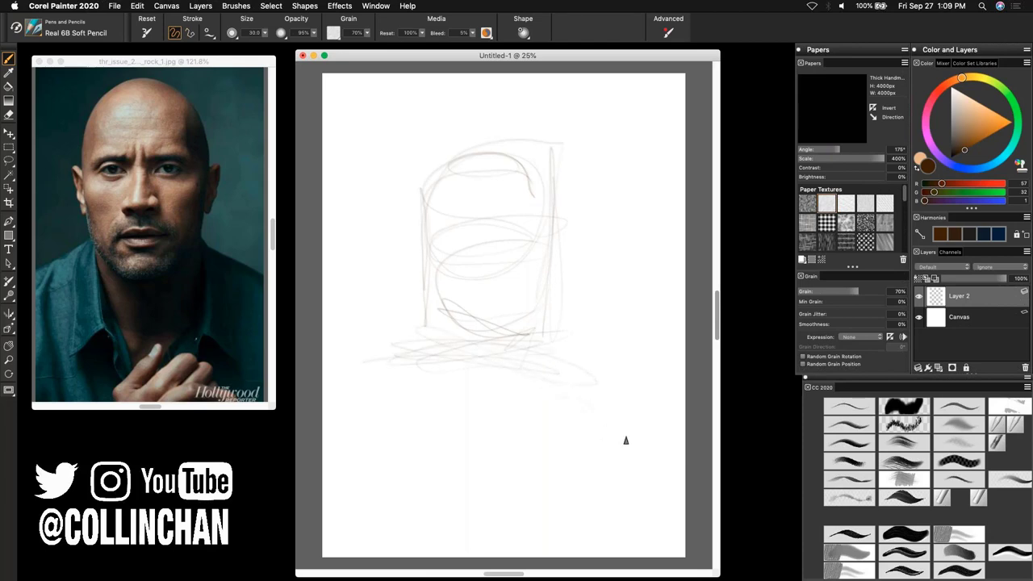
Step: Sketch the sloping shoulders, upper arm lines and an oval chest shape below the head
drag(560, 370, 646, 480)
drag(403, 343, 326, 400)
mouse_move(379, 373)
mouse_down()
mouse_move(391, 483)
mouse_move(369, 369)
mouse_move(517, 350)
mouse_move(480, 199)
mouse_move(410, 252)
mouse_move(546, 242)
mouse_up()
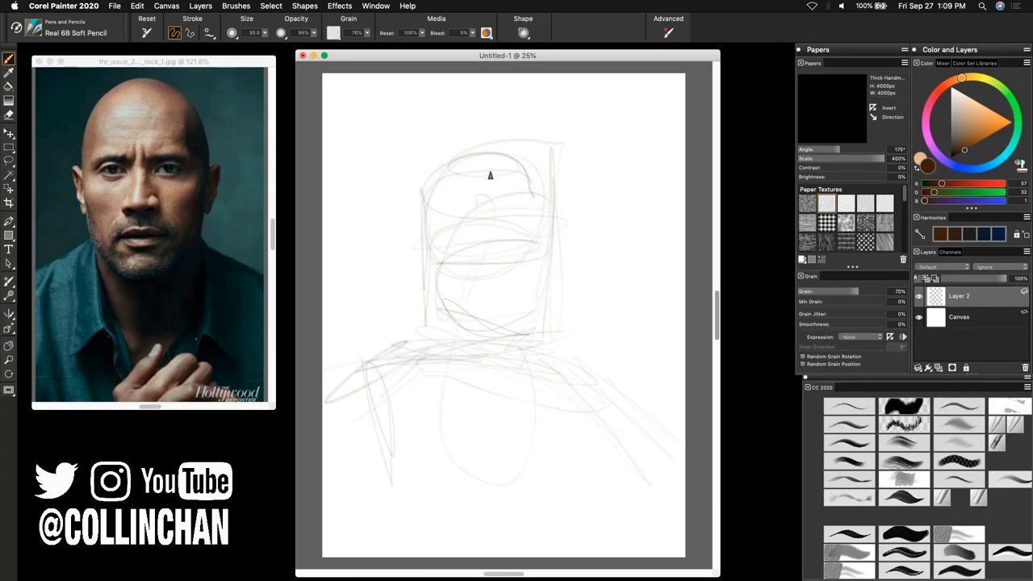
Step: Sketch the face's vertical centre line, eyes, nose, mouth, chin and both ears inside the head outline
drag(489, 173, 497, 355)
mouse_move(489, 233)
mouse_down()
mouse_move(443, 223)
mouse_move(521, 224)
mouse_move(511, 229)
mouse_up()
mouse_move(424, 174)
mouse_down()
mouse_move(530, 166)
mouse_move(512, 152)
mouse_up()
mouse_move(496, 273)
mouse_down()
mouse_move(485, 266)
mouse_move(503, 295)
mouse_move(460, 293)
mouse_up()
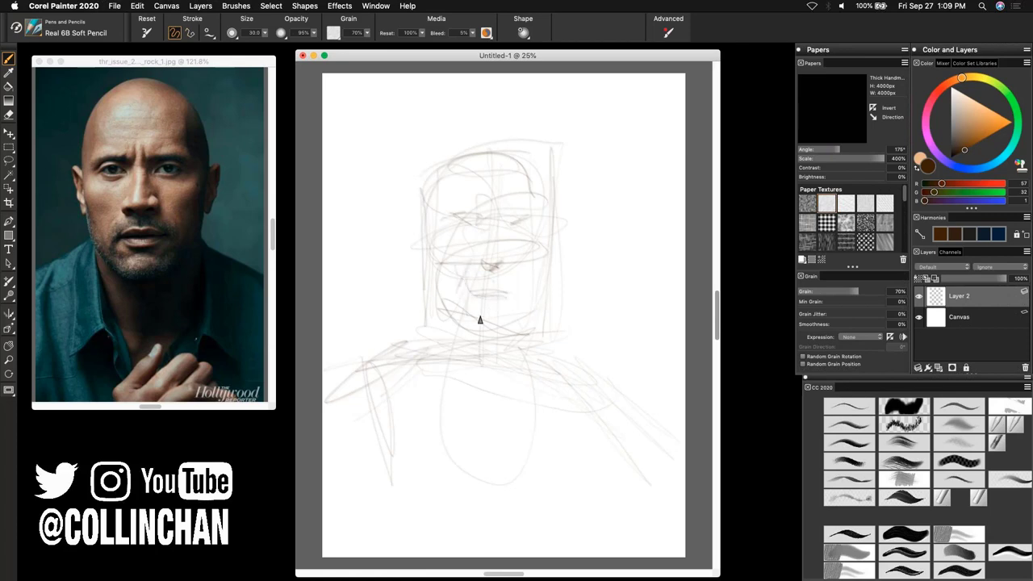
drag(518, 317, 512, 294)
drag(413, 247, 417, 289)
mouse_move(556, 257)
mouse_down()
mouse_move(563, 247)
mouse_move(560, 266)
mouse_up()
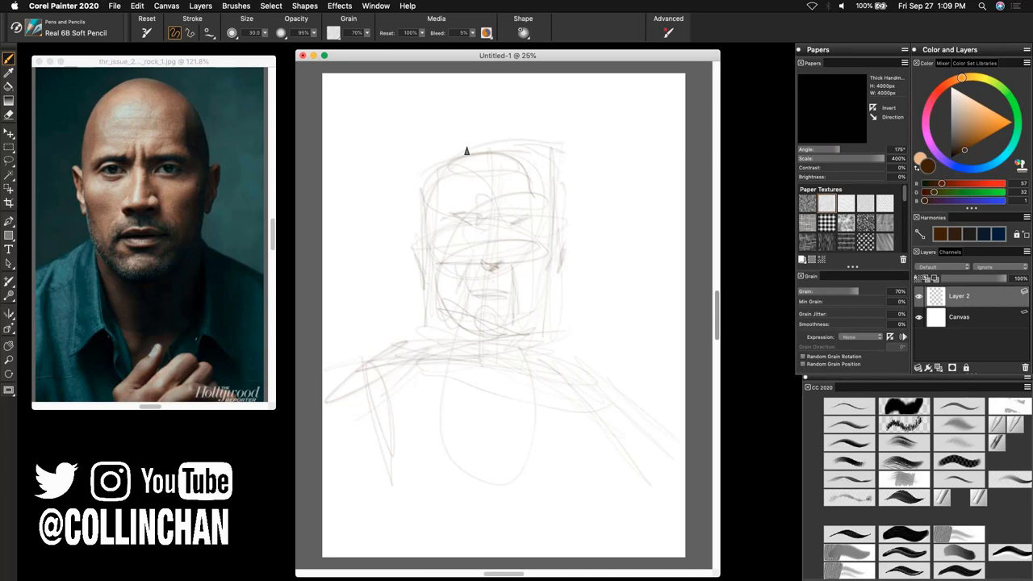
Step: Block in the head's boxy edges, the V-shaped collar and the squared shoulders and torso with straight pencil lines
drag(467, 150, 554, 212)
mouse_move(488, 409)
mouse_down()
mouse_move(496, 416)
mouse_move(518, 392)
mouse_up()
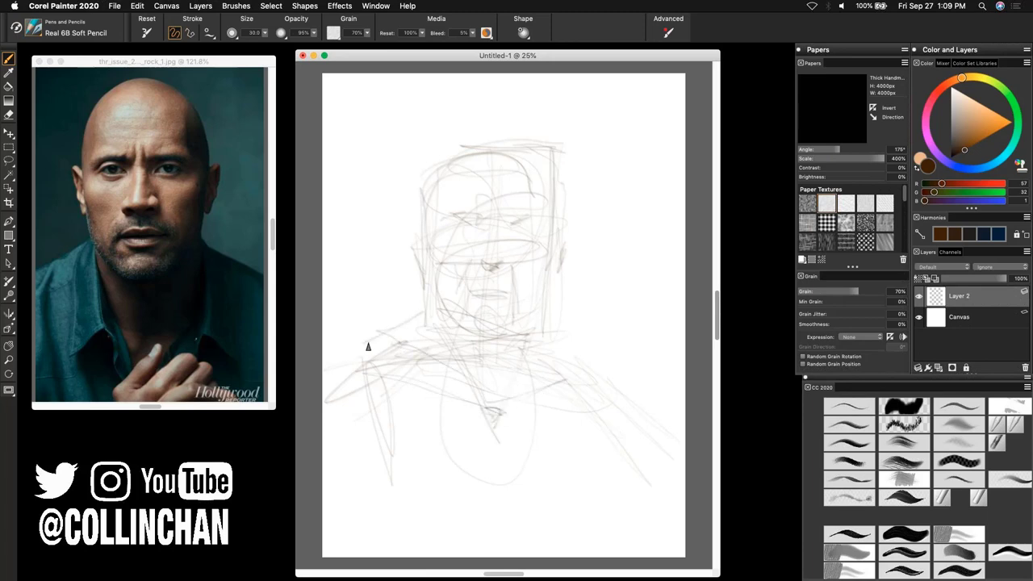
drag(367, 347, 349, 353)
mouse_move(584, 337)
mouse_down()
mouse_move(621, 380)
mouse_move(623, 521)
mouse_move(390, 401)
mouse_move(380, 528)
mouse_up()
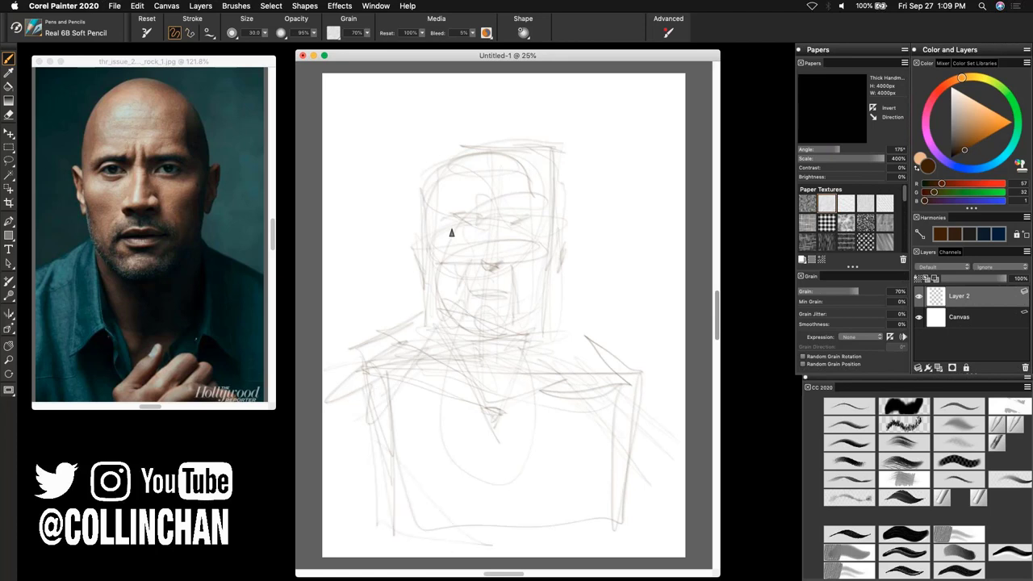
mouse_move(436, 238)
mouse_down()
mouse_move(428, 277)
mouse_move(440, 145)
mouse_move(526, 139)
mouse_move(513, 128)
mouse_move(560, 167)
mouse_move(560, 307)
mouse_up()
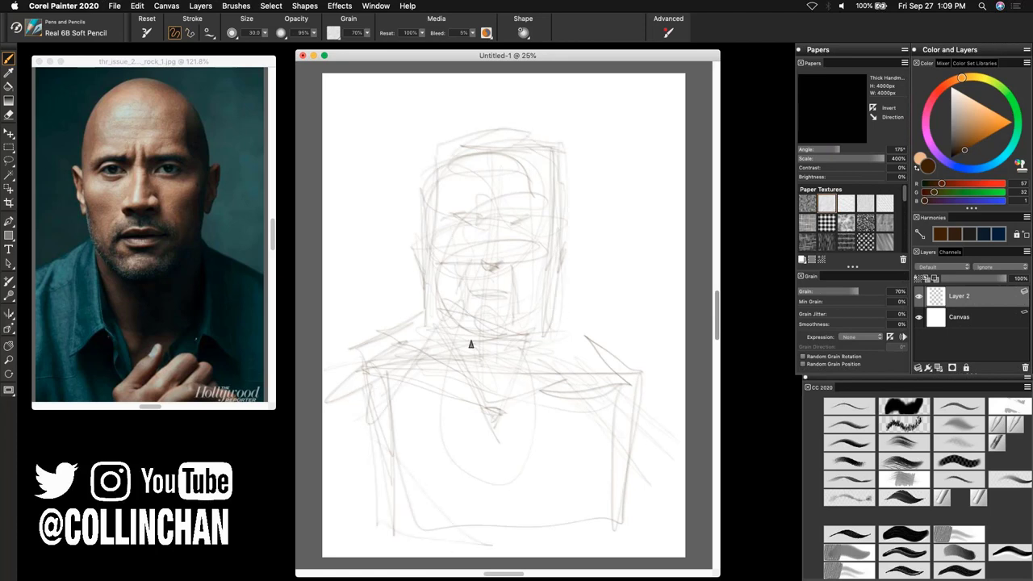
mouse_move(471, 344)
mouse_down()
mouse_move(542, 332)
mouse_move(512, 385)
mouse_move(512, 456)
mouse_up()
Step: Draw a contour with an ear shape beside the head, and add angular strokes around the skull and both sides
drag(393, 123, 394, 171)
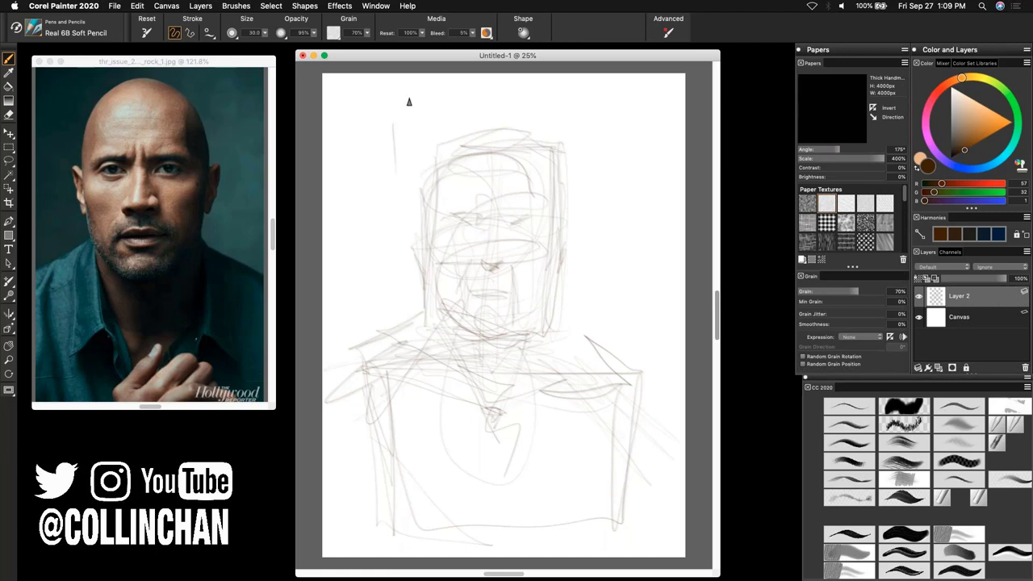
mouse_move(413, 92)
mouse_down()
mouse_move(396, 132)
mouse_move(396, 224)
mouse_move(374, 219)
mouse_move(390, 273)
mouse_move(402, 268)
mouse_move(426, 338)
mouse_move(475, 350)
mouse_move(500, 372)
mouse_move(431, 321)
mouse_move(476, 365)
mouse_up()
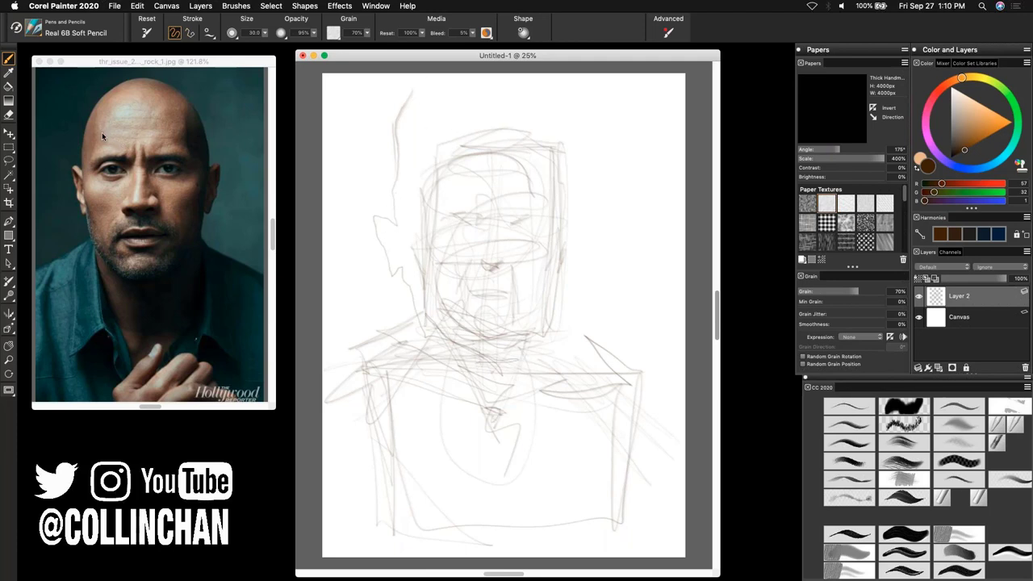
mouse_move(416, 165)
mouse_down()
mouse_move(429, 78)
mouse_move(405, 152)
mouse_move(448, 105)
mouse_move(411, 226)
mouse_up()
mouse_move(409, 274)
mouse_down()
mouse_move(402, 228)
mouse_move(378, 216)
mouse_move(402, 264)
mouse_move(396, 219)
mouse_move(409, 261)
mouse_move(417, 253)
mouse_move(431, 267)
mouse_move(466, 342)
mouse_move(475, 139)
mouse_move(511, 123)
mouse_move(550, 158)
mouse_move(569, 240)
mouse_up()
drag(417, 195, 404, 249)
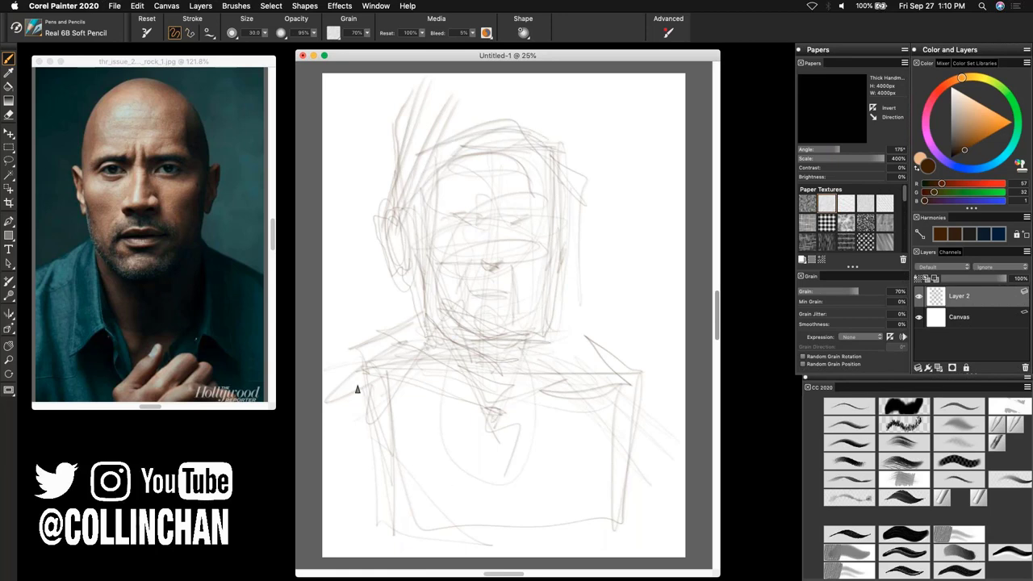
Step: Hatch diagonal pencil strokes across the neck, shoulder and upper chest, and strengthen the lines at both ears
mouse_move(357, 387)
mouse_down()
mouse_move(484, 473)
mouse_move(482, 393)
mouse_up()
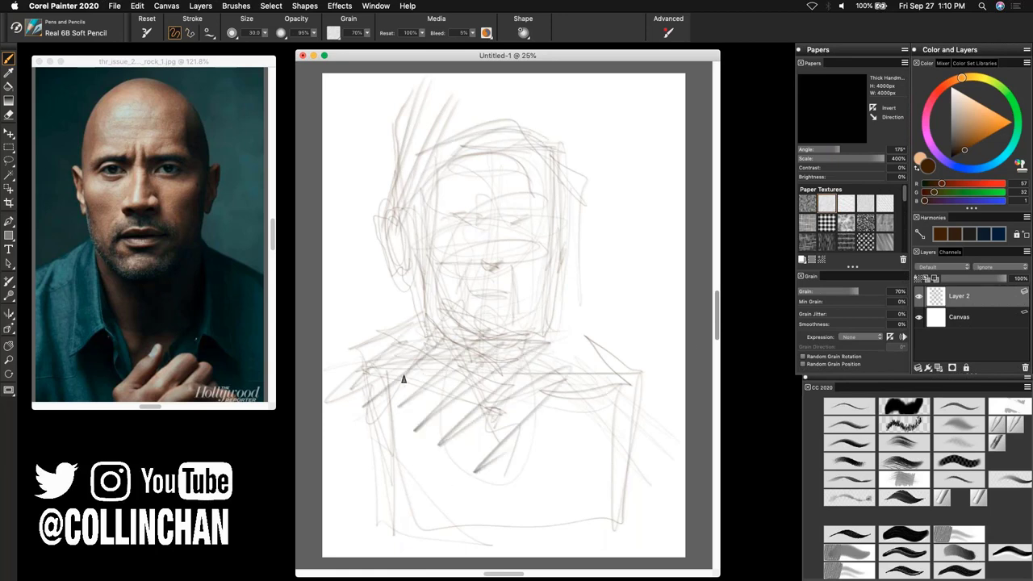
drag(403, 380, 418, 369)
drag(396, 408, 488, 339)
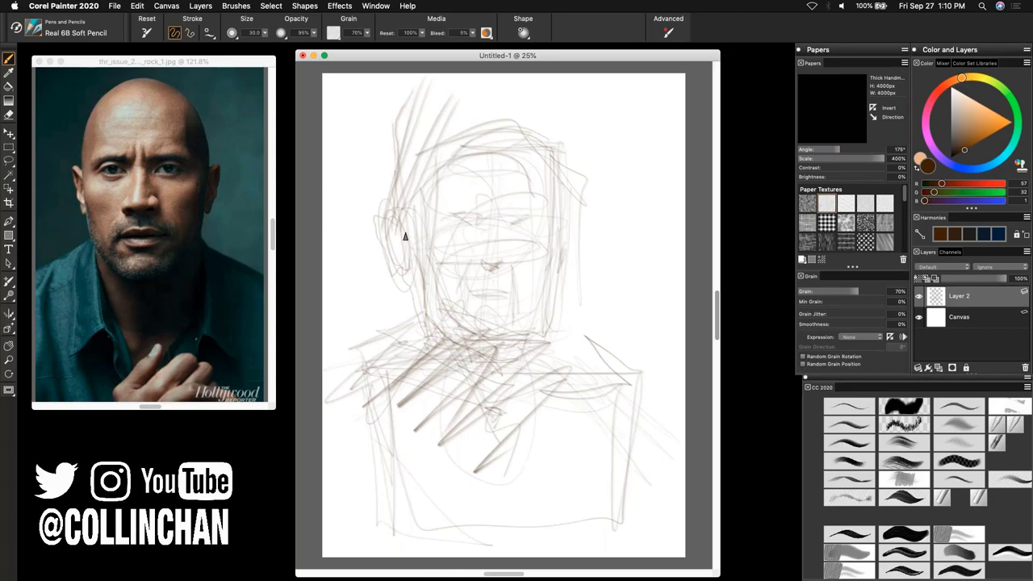
drag(405, 237, 420, 286)
mouse_move(562, 264)
mouse_down()
mouse_move(558, 170)
mouse_move(562, 265)
mouse_up()
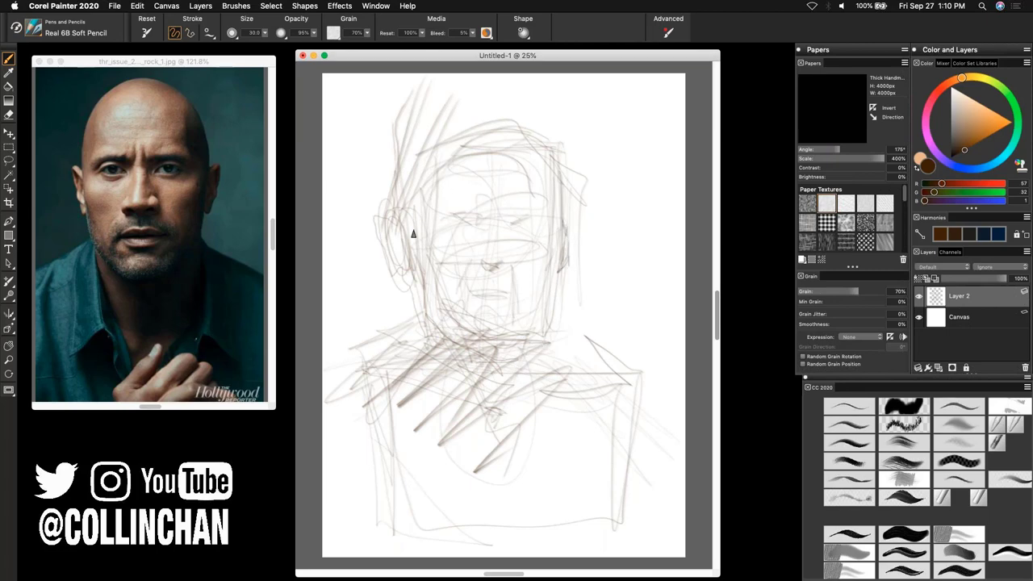
Step: Delete the pencil sketch's layer, add a new empty layer, and choose the Real Oils Filbert brush
click(1025, 368)
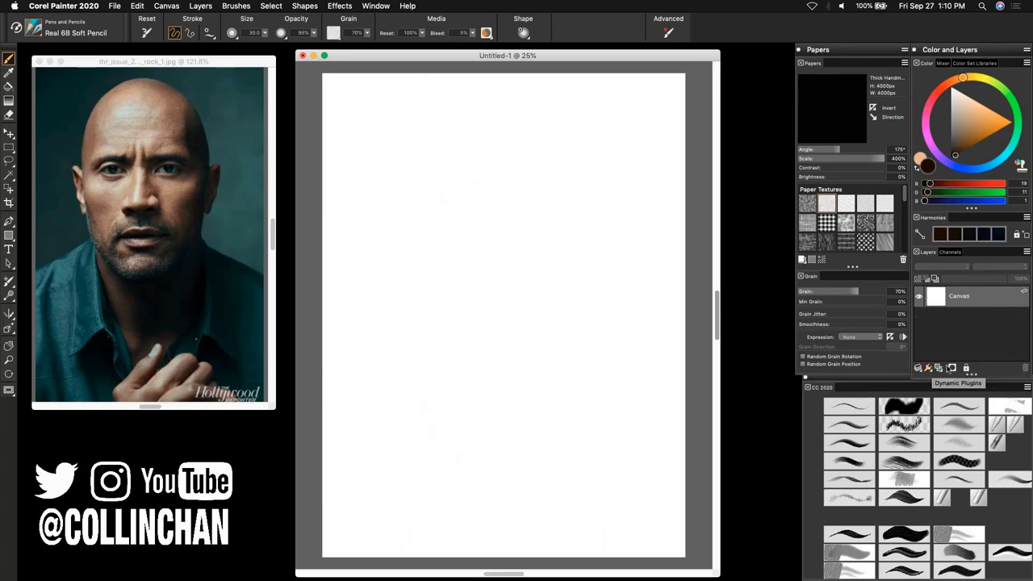
key(F2)
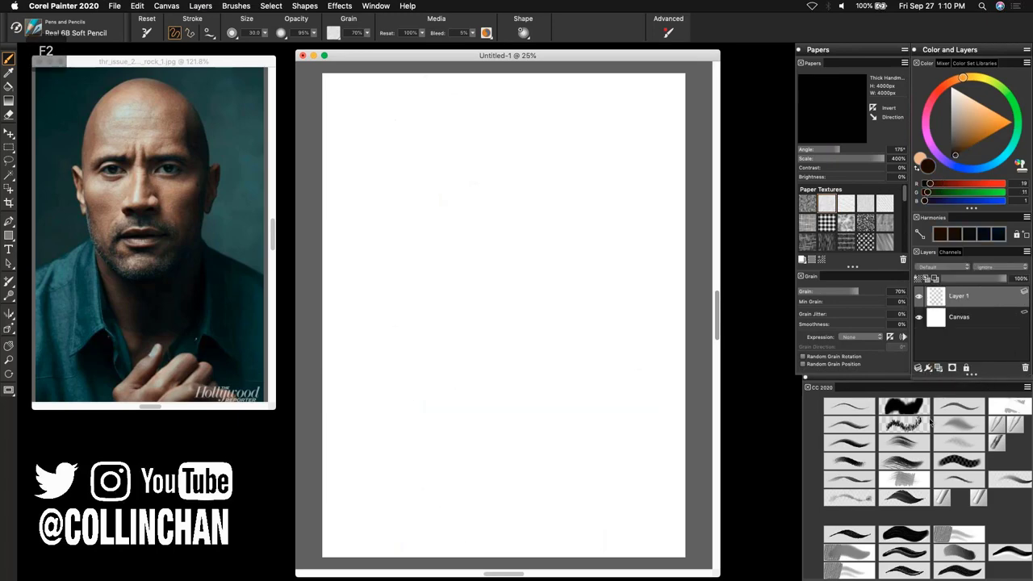
click(907, 445)
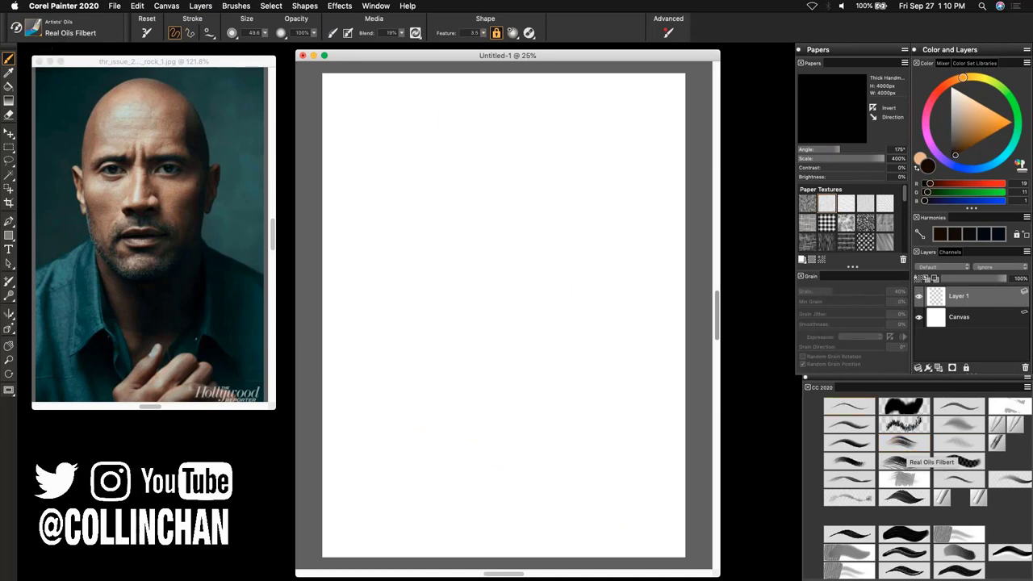
Step: Paint faint dark lines for the head's side and crown, undoing one heavy stroke, and set the paper brightness to 18%
drag(433, 204, 438, 289)
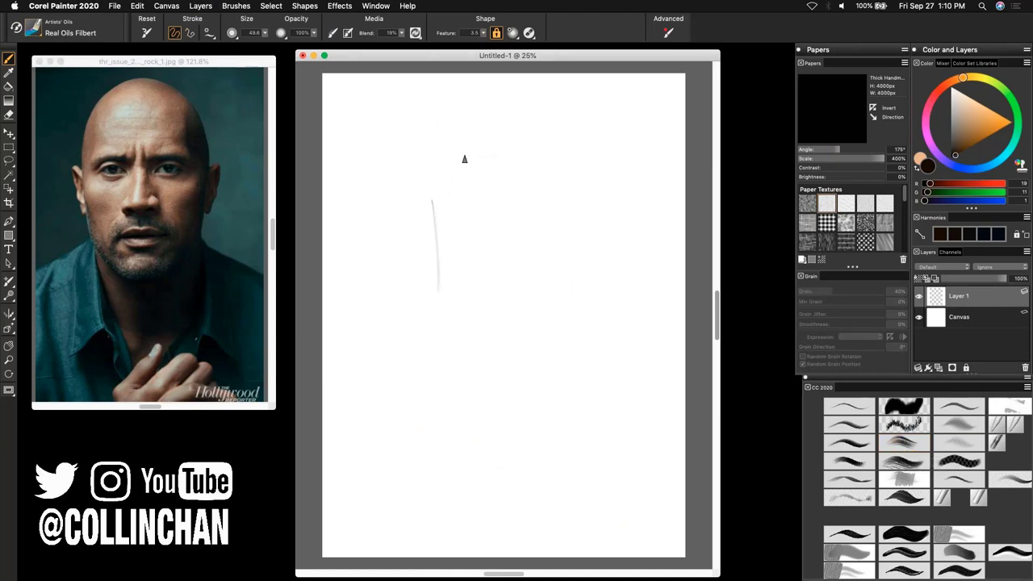
mouse_move(509, 145)
mouse_down()
mouse_move(446, 192)
mouse_move(443, 247)
mouse_up()
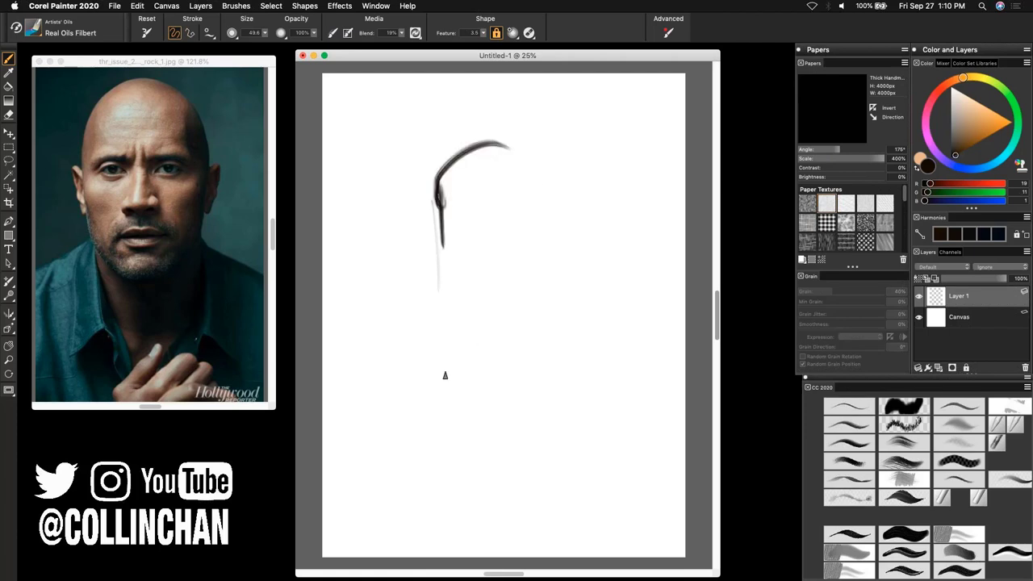
key(super+z)
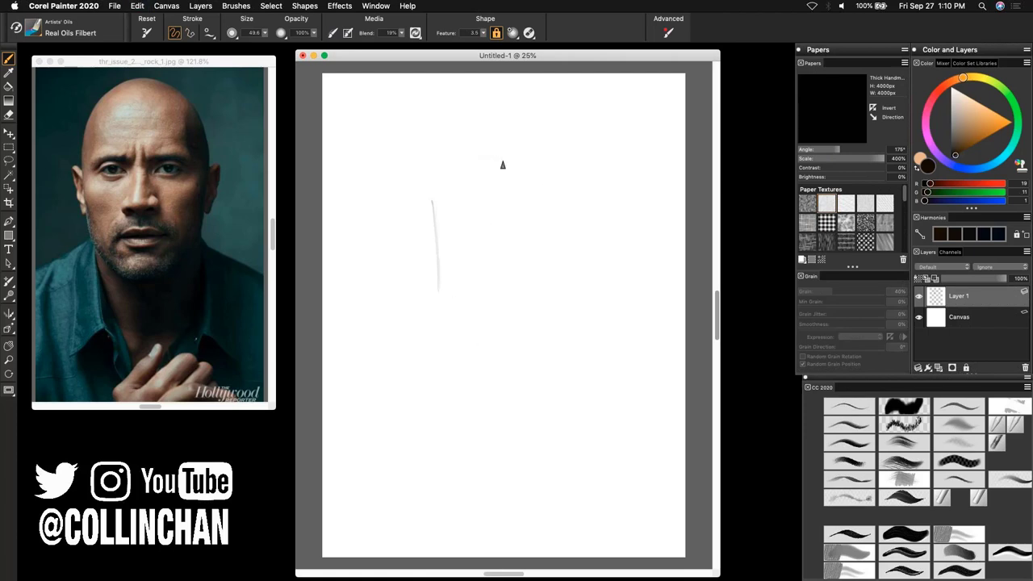
drag(533, 171, 441, 213)
drag(799, 176, 814, 176)
drag(466, 157, 438, 226)
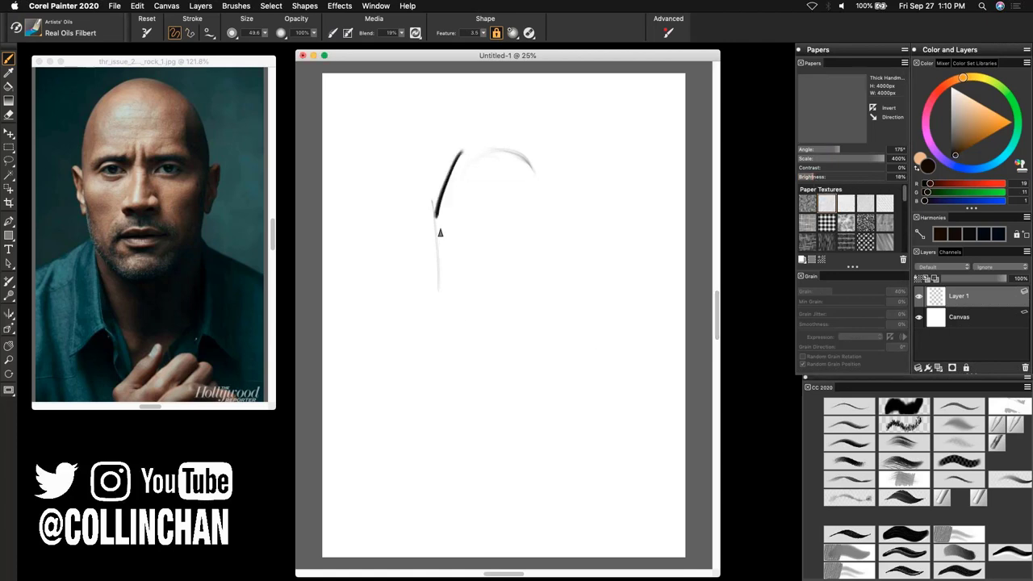
drag(448, 171, 433, 238)
mouse_move(449, 171)
mouse_down()
mouse_move(517, 150)
mouse_move(444, 183)
mouse_up()
mouse_move(446, 180)
mouse_down()
mouse_move(420, 242)
mouse_move(465, 250)
mouse_move(512, 241)
mouse_up()
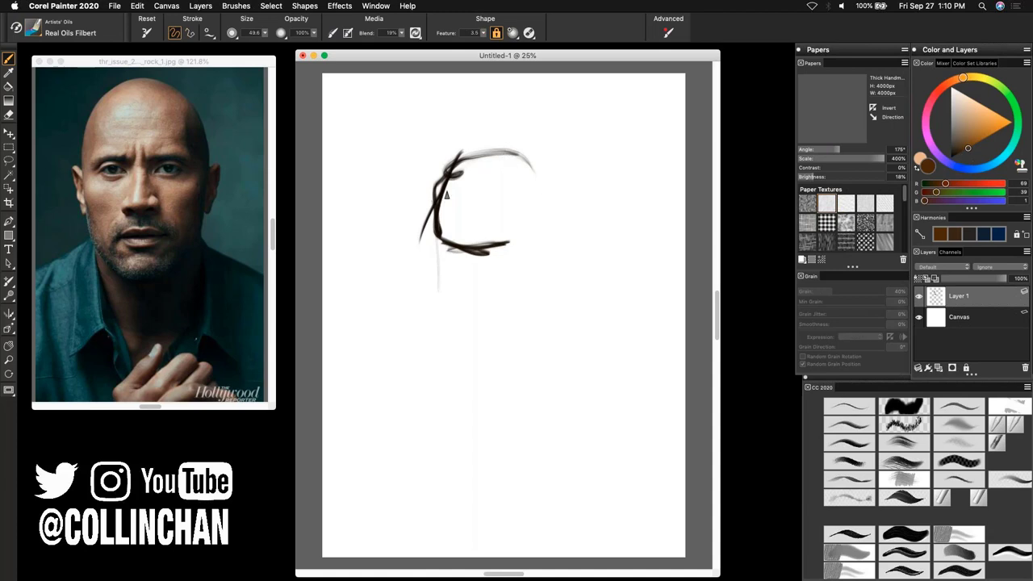
key(super+z)
key(super+z)
key(super+z)
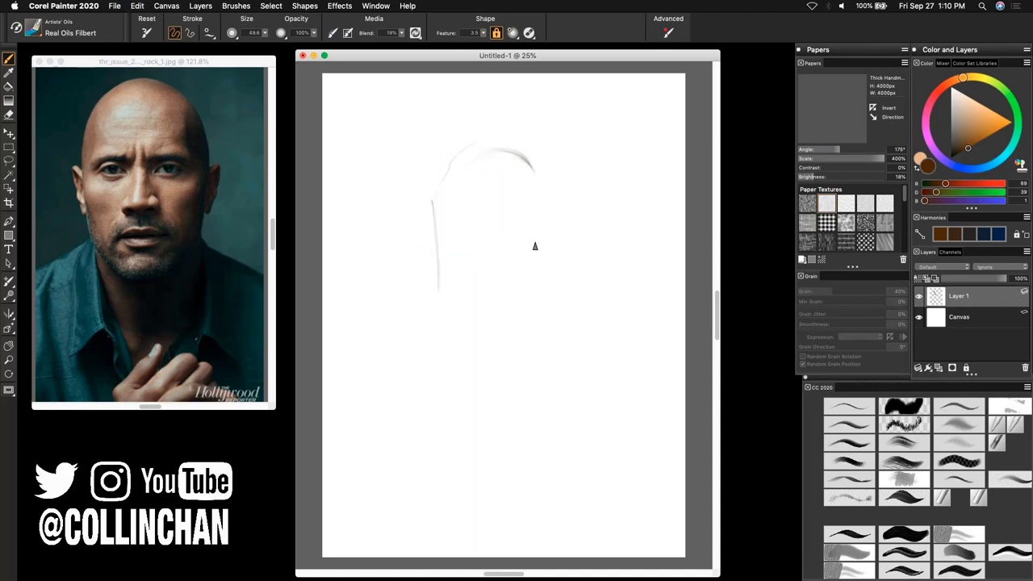
Step: Paint a brown brow line, set the paper brightness to 0%, and add the face's vertical centre line and a nose-base mark
mouse_move(502, 240)
mouse_down()
mouse_move(446, 242)
mouse_move(505, 239)
mouse_up()
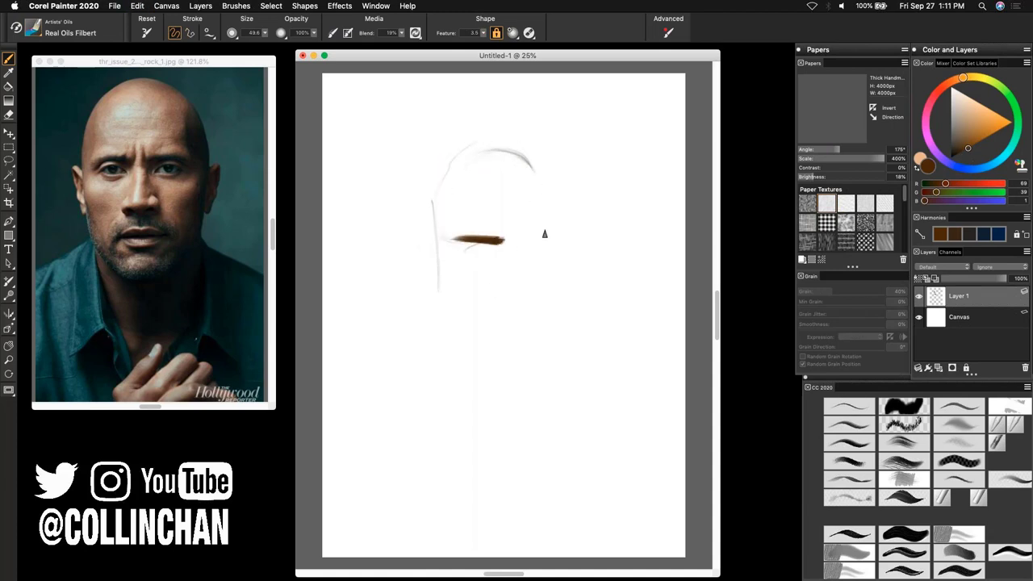
click(799, 177)
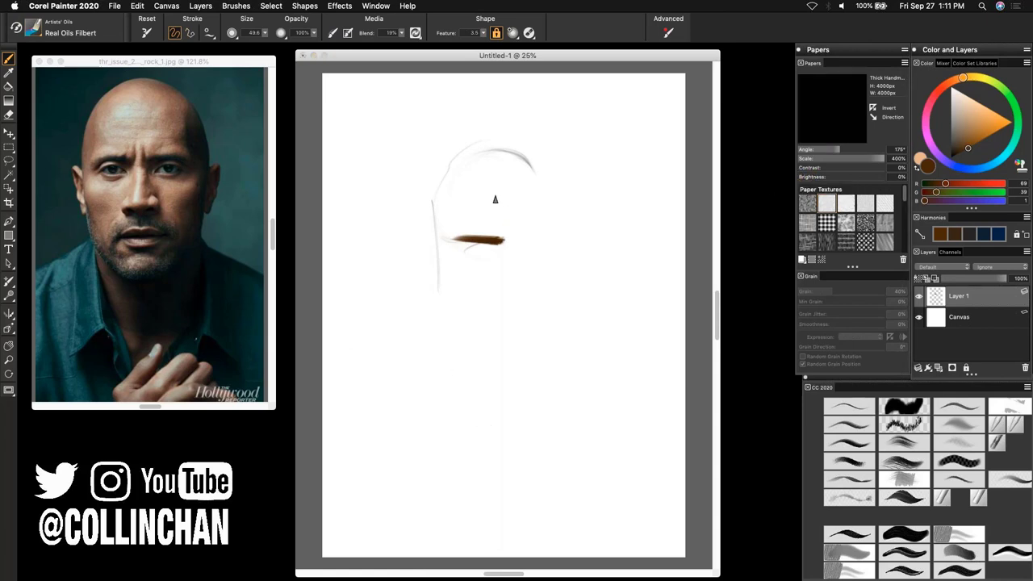
drag(489, 179, 491, 291)
mouse_move(493, 152)
mouse_down()
mouse_move(533, 168)
mouse_move(552, 224)
mouse_move(494, 244)
mouse_move(546, 239)
mouse_move(515, 326)
mouse_up()
mouse_move(486, 283)
mouse_down()
mouse_move(489, 294)
mouse_move(507, 281)
mouse_up()
Step: Paint dark lines for the outer ear side and opposite jaw, a short mouth mark, and a solid brown patch at the temple
drag(421, 248, 429, 318)
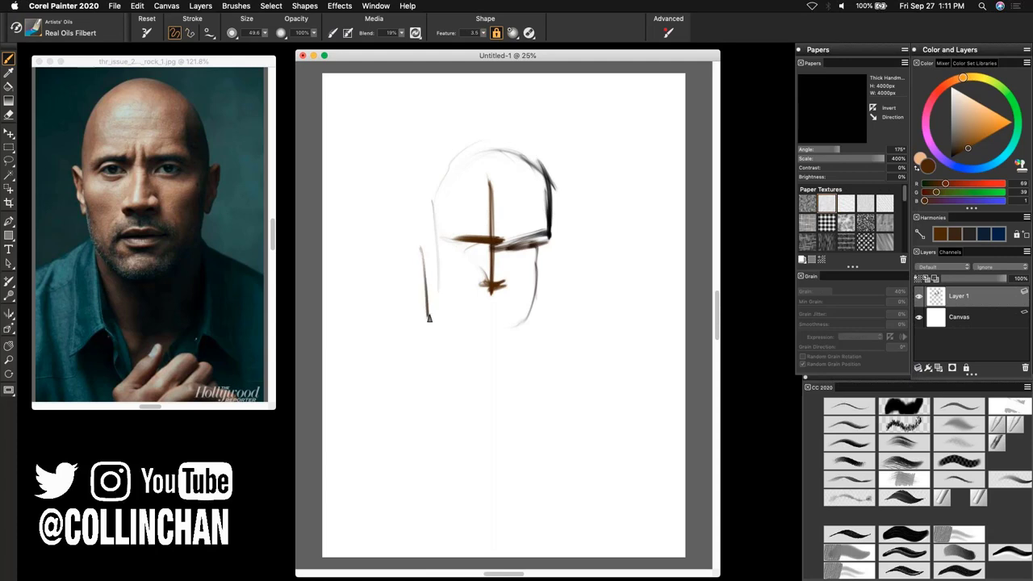
drag(536, 274, 541, 313)
drag(551, 238, 535, 339)
drag(479, 310, 503, 313)
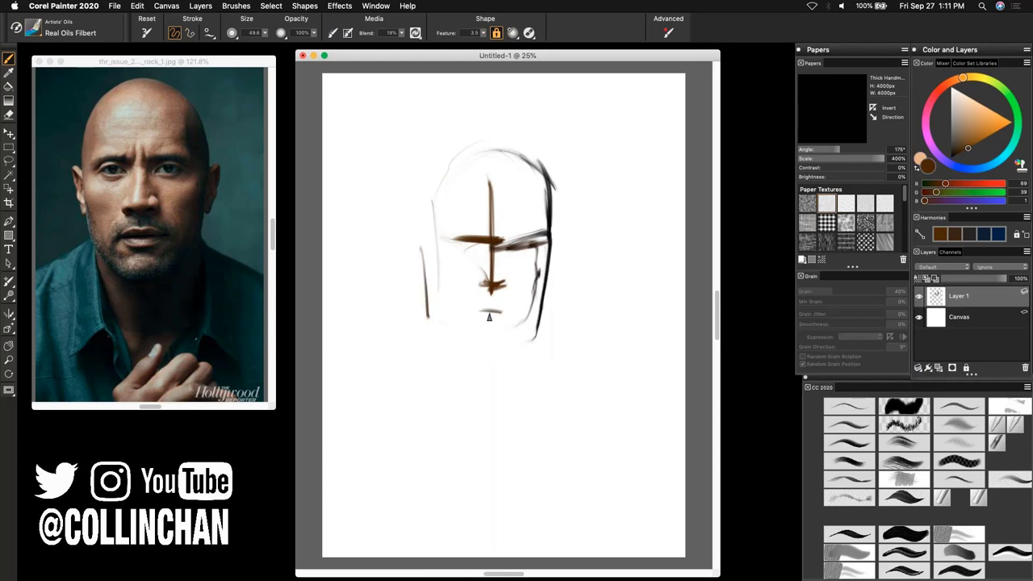
mouse_move(428, 194)
mouse_down()
mouse_move(436, 182)
mouse_move(427, 224)
mouse_move(486, 254)
mouse_up()
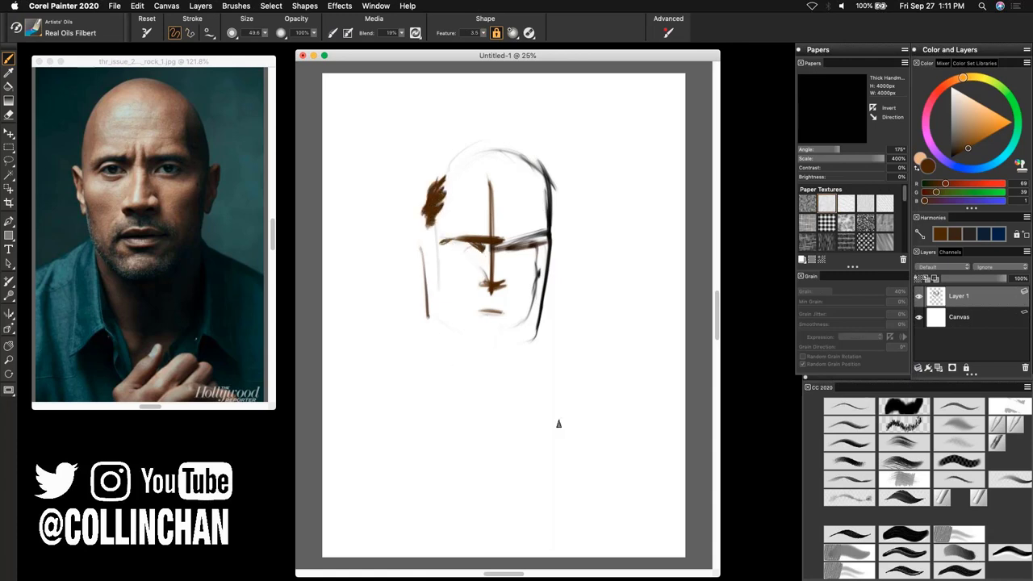
Step: Choose the Grainy Water brush, set the paper brightness to 25%, and soften the temple, brow, nose, mouth and ear-side marks
click(997, 426)
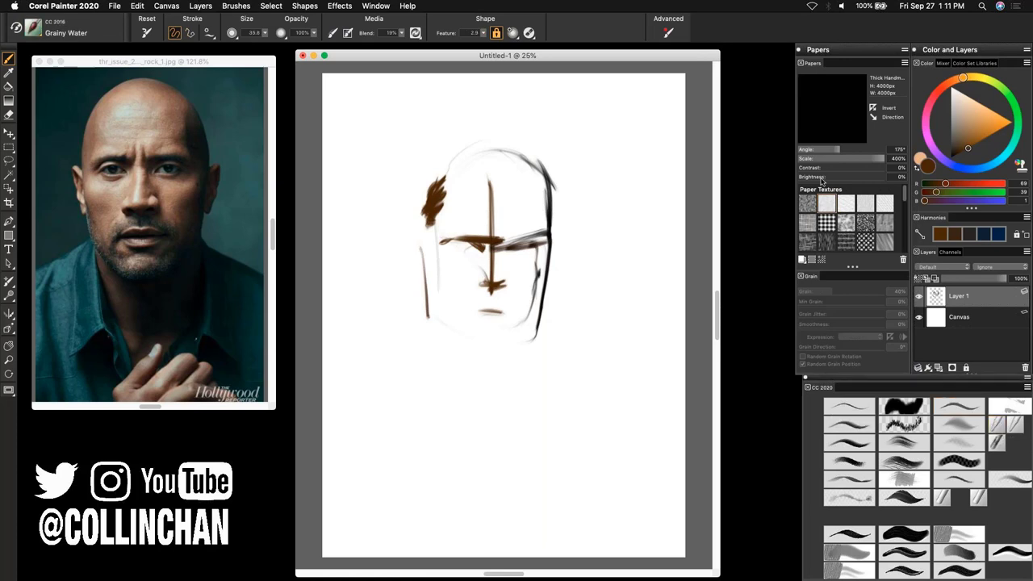
click(821, 177)
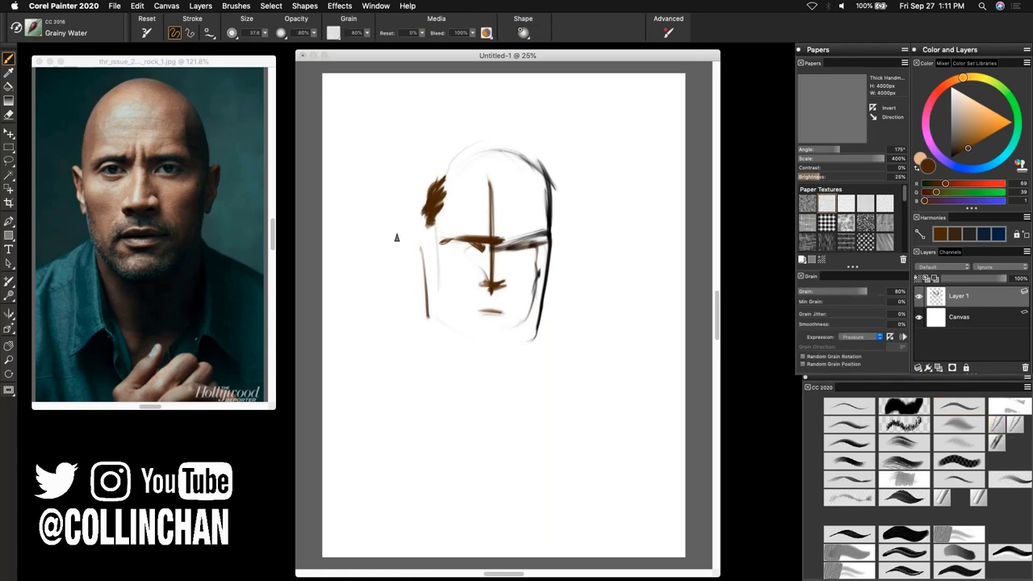
mouse_move(442, 179)
mouse_down()
mouse_move(445, 207)
mouse_move(441, 225)
mouse_move(436, 192)
mouse_move(435, 264)
mouse_move(438, 251)
mouse_move(465, 242)
mouse_move(477, 259)
mouse_move(498, 248)
mouse_move(492, 197)
mouse_move(501, 252)
mouse_move(528, 237)
mouse_move(534, 250)
mouse_move(510, 254)
mouse_move(520, 255)
mouse_move(491, 299)
mouse_move(484, 291)
mouse_move(497, 315)
mouse_move(518, 306)
mouse_up()
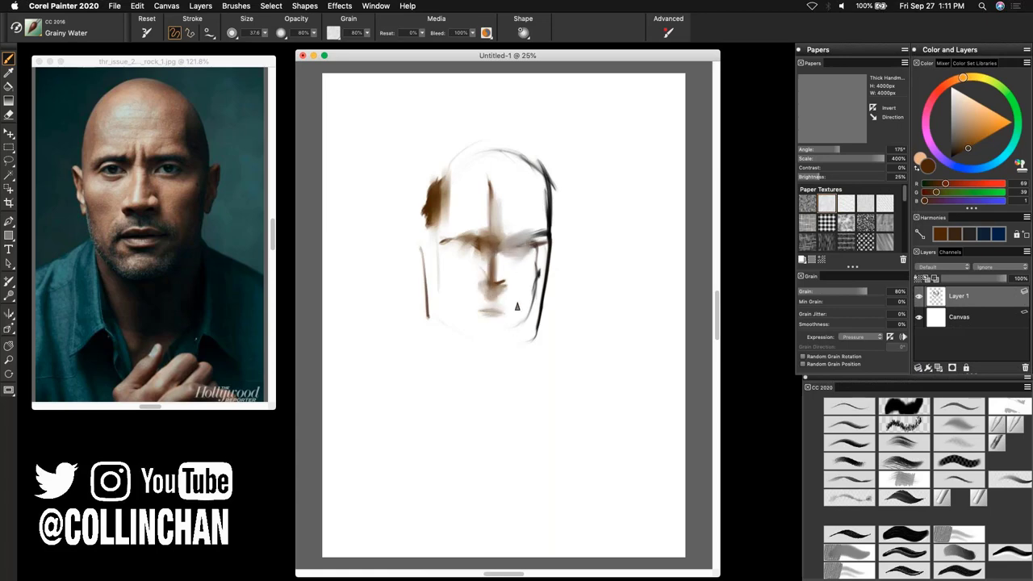
drag(419, 249, 448, 341)
Step: Switch back to the Real Oils Filbert brush and paint broad brown shading down the face's shadow side and under the chin
click(869, 453)
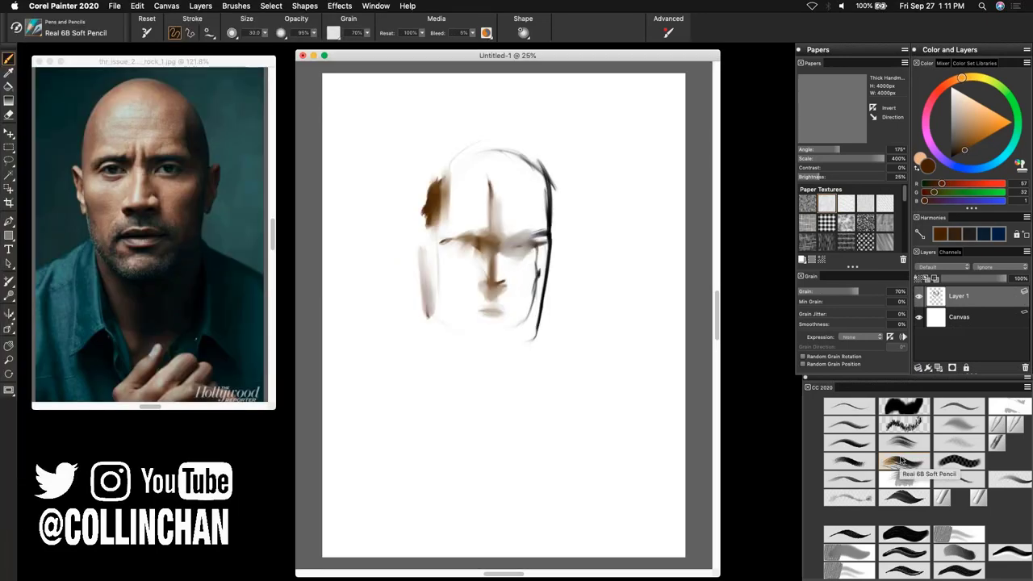
click(857, 464)
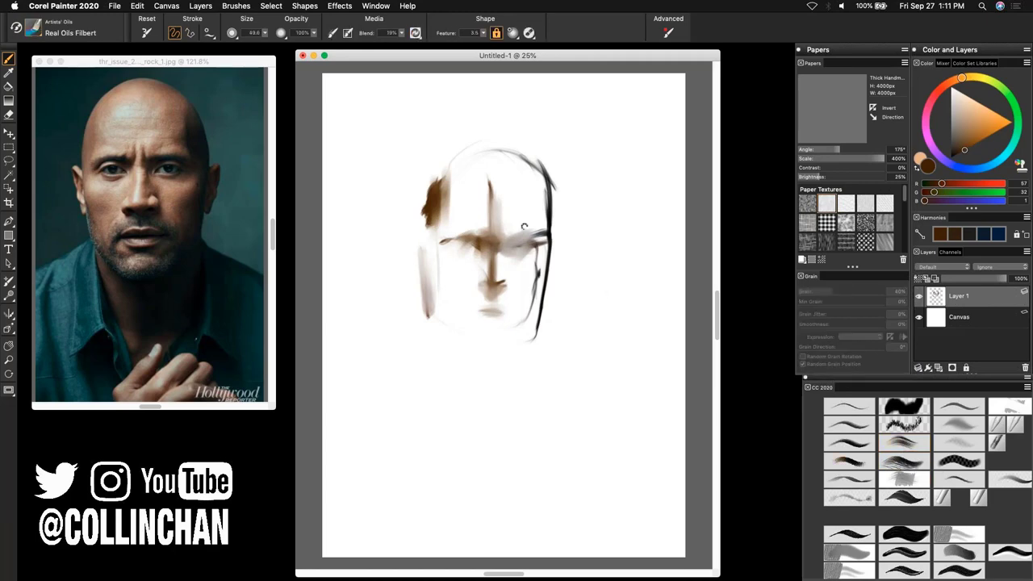
mouse_move(533, 199)
mouse_down()
mouse_move(535, 227)
mouse_move(539, 199)
mouse_move(542, 301)
mouse_move(535, 270)
mouse_move(529, 341)
mouse_move(493, 355)
mouse_move(499, 361)
mouse_move(542, 280)
mouse_move(502, 350)
mouse_move(477, 355)
mouse_move(471, 334)
mouse_move(440, 320)
mouse_move(480, 355)
mouse_move(495, 359)
mouse_move(490, 343)
mouse_move(510, 363)
mouse_up()
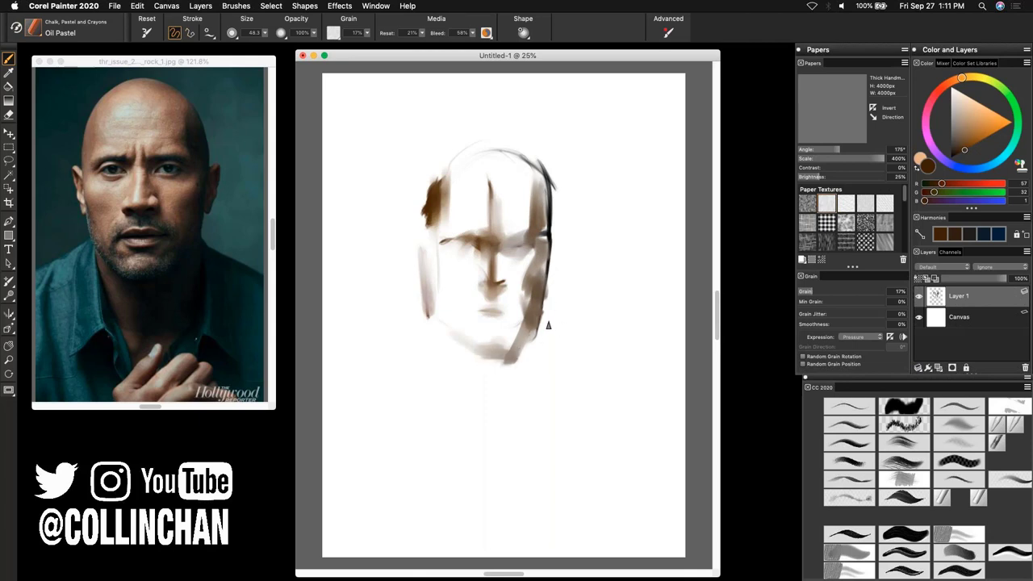
Step: Block in the crown, neck, collar, both shoulders and one upper arm with broad Oil Pastel strokes
mouse_move(503, 148)
mouse_down()
mouse_move(556, 193)
mouse_move(549, 294)
mouse_up()
mouse_move(453, 329)
mouse_down()
mouse_move(469, 381)
mouse_move(512, 379)
mouse_up()
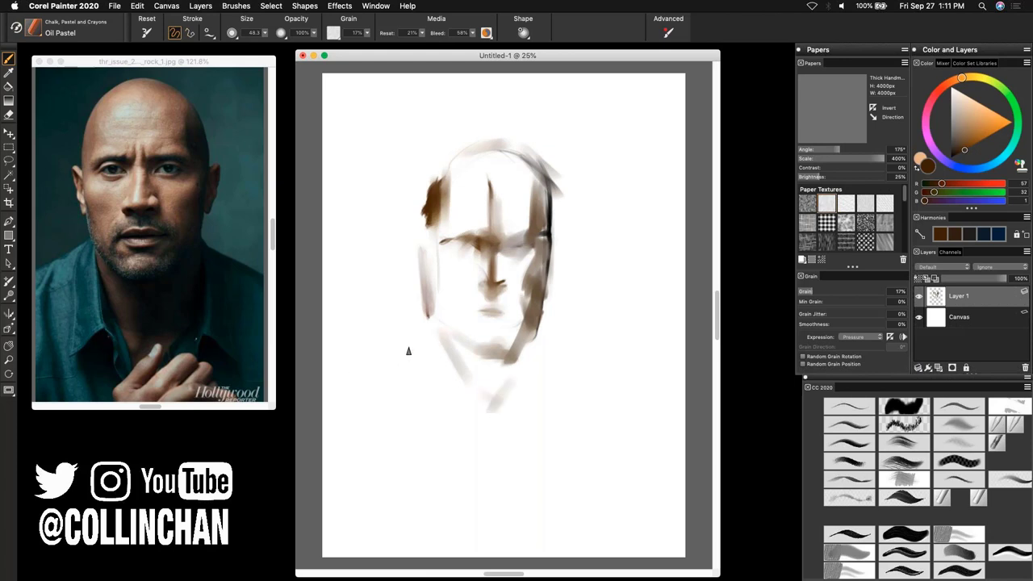
drag(351, 385, 410, 348)
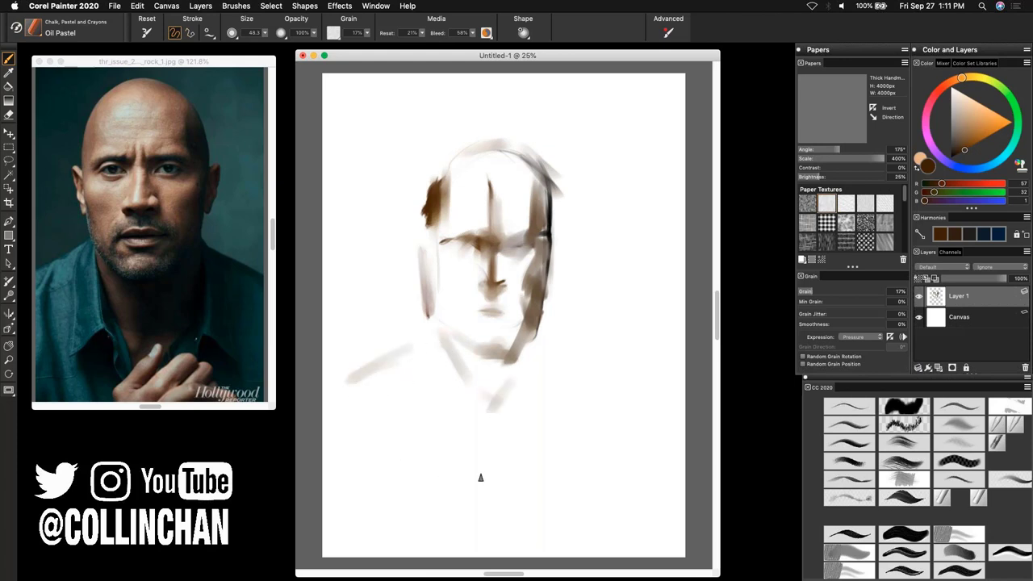
mouse_move(550, 366)
mouse_down()
mouse_move(623, 404)
mouse_move(611, 490)
mouse_up()
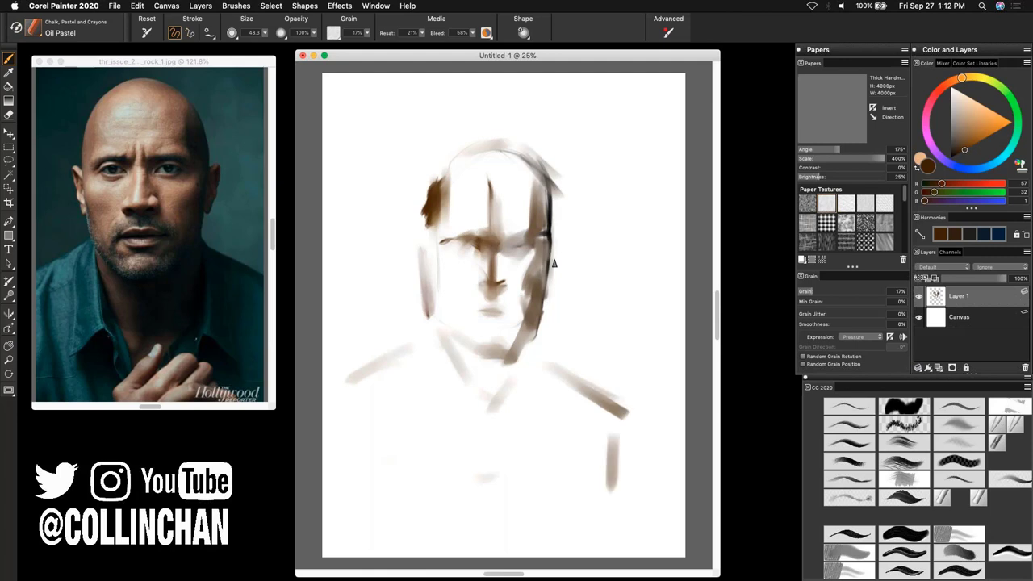
Step: Add Oil Pastel strokes for both ears and the jawline, and shade the shadow-side temple and the eye sockets
mouse_move(554, 263)
mouse_down()
mouse_move(559, 281)
mouse_move(555, 252)
mouse_up()
drag(424, 256, 430, 279)
mouse_move(432, 308)
mouse_down()
mouse_move(464, 349)
mouse_move(498, 368)
mouse_move(544, 329)
mouse_up()
drag(508, 367, 539, 331)
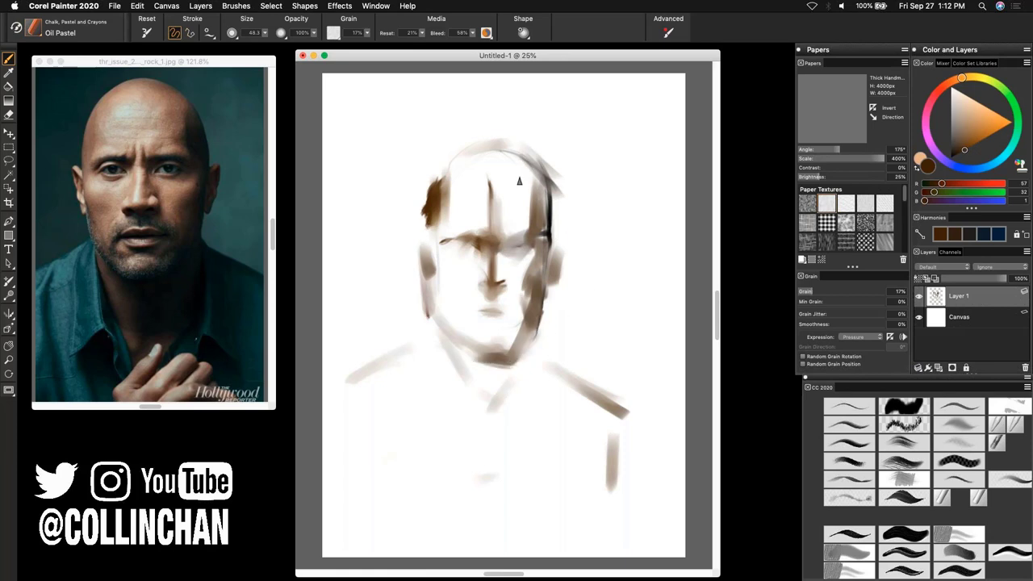
mouse_move(516, 190)
mouse_down()
mouse_move(500, 173)
mouse_move(533, 191)
mouse_move(526, 169)
mouse_move(555, 199)
mouse_move(543, 203)
mouse_move(554, 239)
mouse_move(526, 244)
mouse_move(536, 241)
mouse_move(544, 260)
mouse_move(539, 252)
mouse_up()
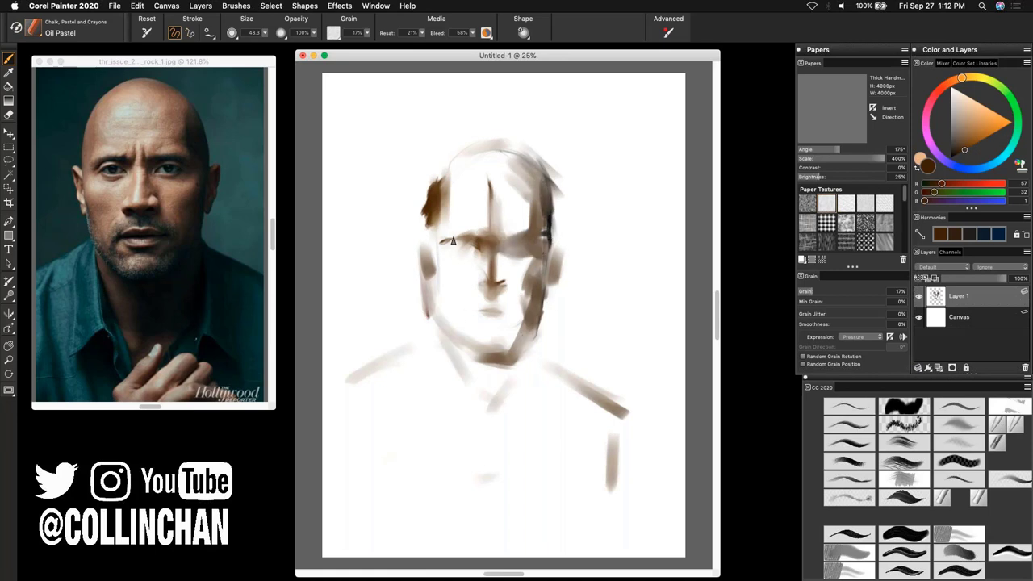
drag(452, 241, 455, 247)
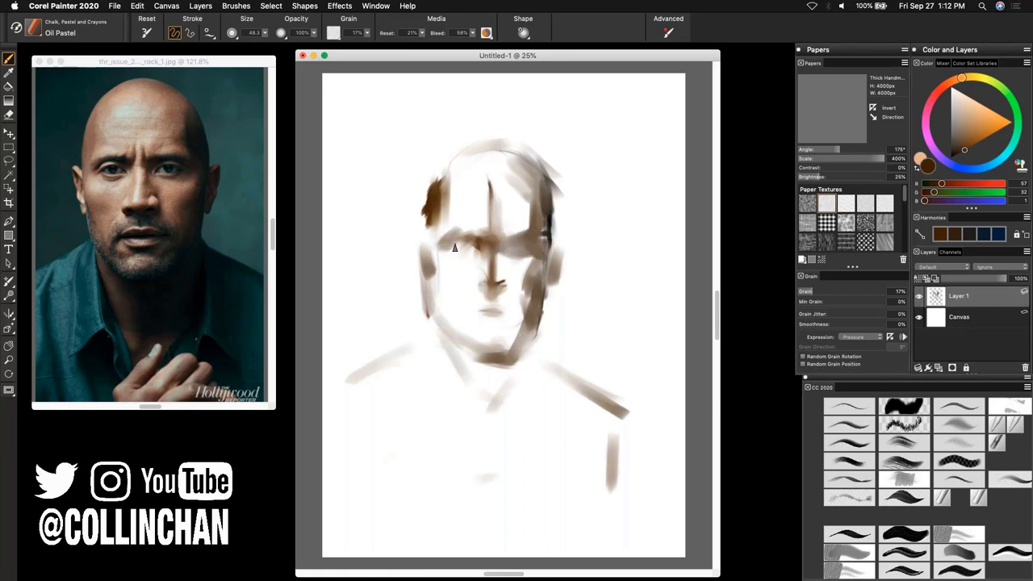
Step: Outline the crown, temples and sides of the head with the Real 6B Soft Pencil, and define both eyebrows
click(847, 459)
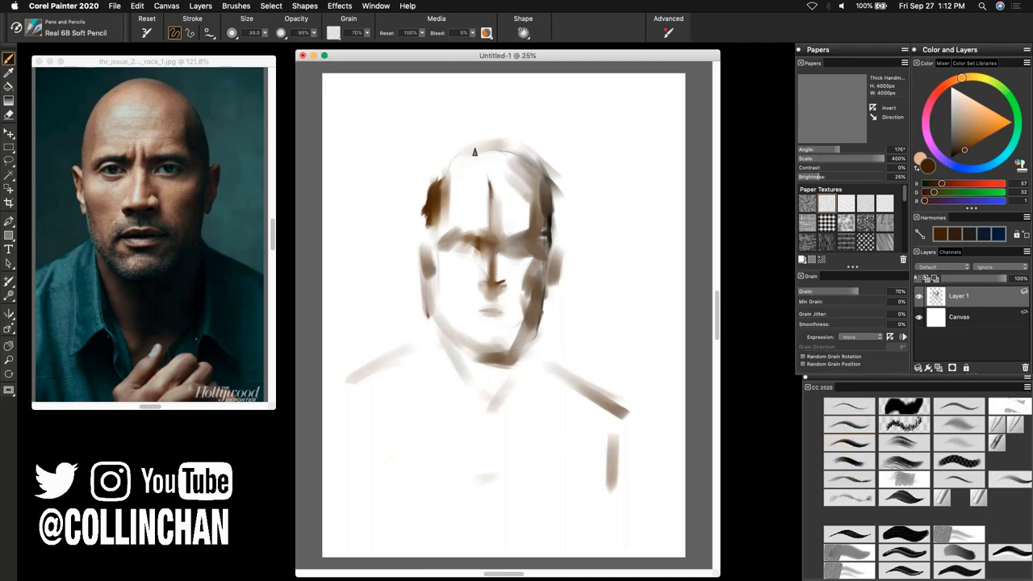
mouse_move(450, 161)
mouse_down()
mouse_move(468, 134)
mouse_move(425, 202)
mouse_move(428, 244)
mouse_up()
mouse_move(453, 143)
mouse_down()
mouse_move(514, 129)
mouse_move(565, 190)
mouse_move(562, 245)
mouse_up()
mouse_move(562, 182)
mouse_down()
mouse_move(561, 260)
mouse_move(554, 250)
mouse_up()
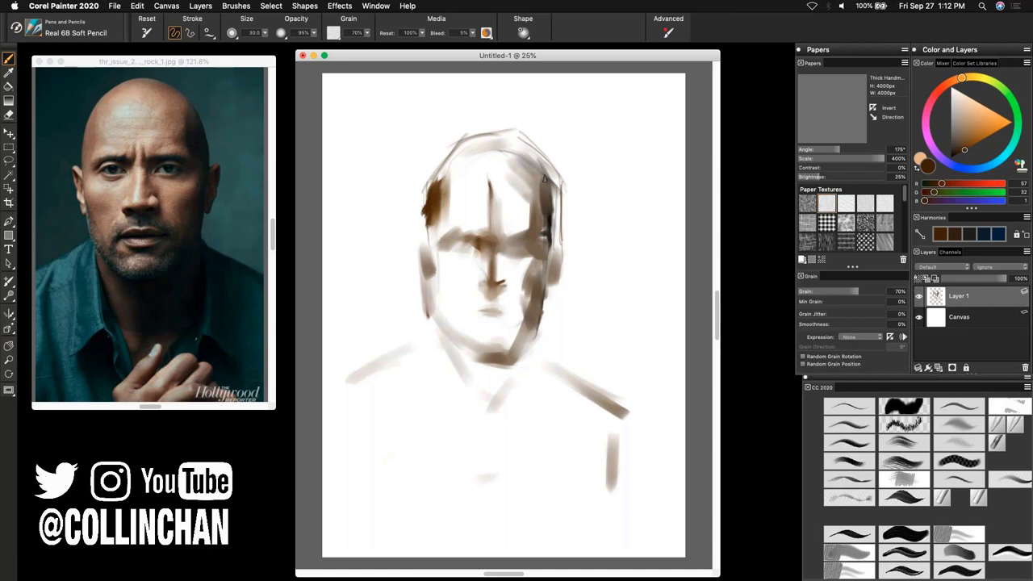
drag(428, 191, 426, 244)
drag(423, 199, 426, 250)
mouse_move(449, 234)
mouse_down()
mouse_move(459, 264)
mouse_move(451, 240)
mouse_move(544, 235)
mouse_up()
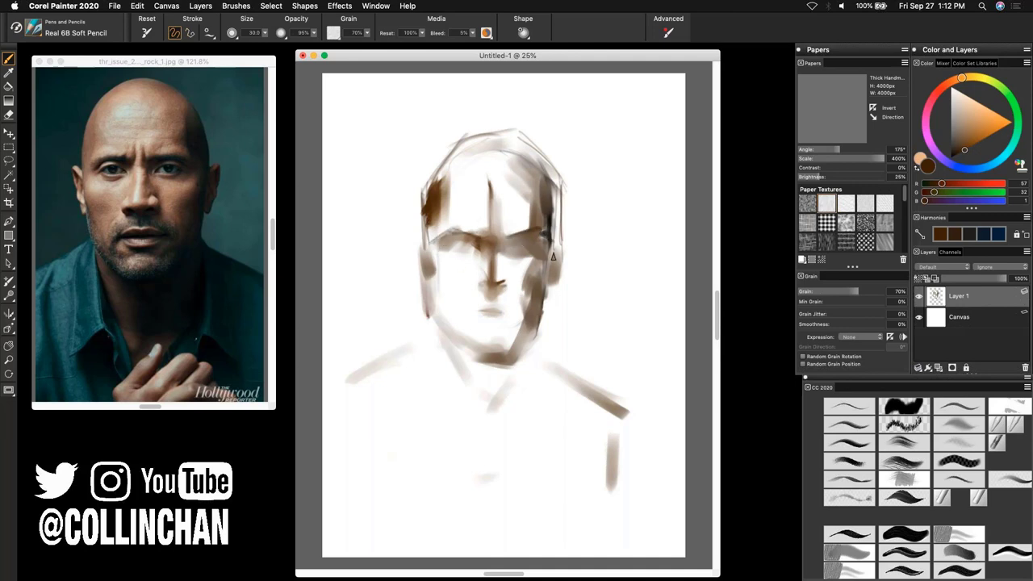
Step: Sketch a construction circle on the forehead, and draw the nose base, the mouth line and both eyes
mouse_move(468, 173)
mouse_down()
mouse_move(527, 175)
mouse_move(533, 210)
mouse_up()
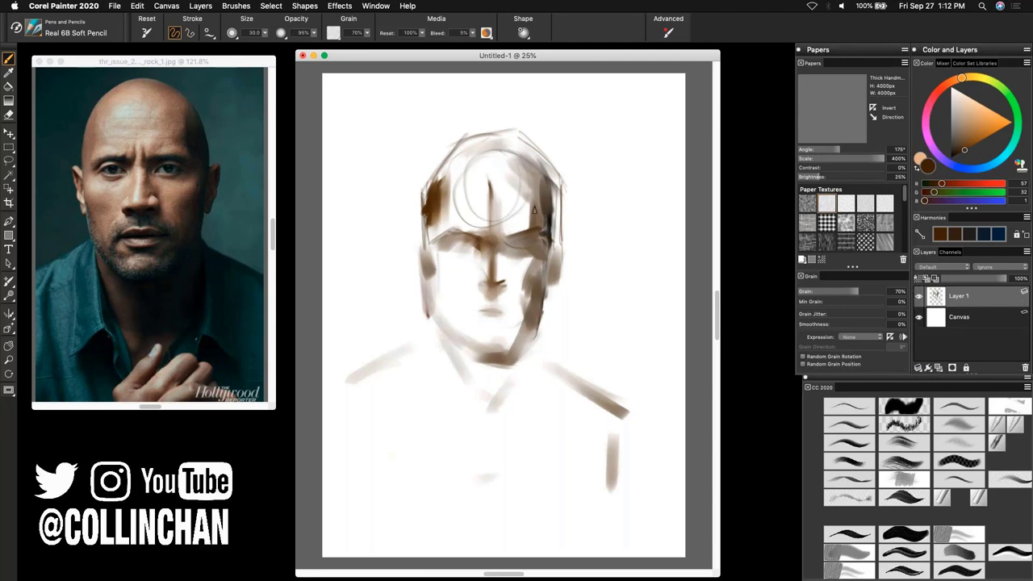
mouse_move(484, 284)
mouse_down()
mouse_move(451, 259)
mouse_move(488, 320)
mouse_move(497, 318)
mouse_move(474, 317)
mouse_move(514, 318)
mouse_up()
mouse_move(462, 263)
mouse_down()
mouse_move(553, 233)
mouse_move(503, 252)
mouse_move(535, 262)
mouse_move(549, 248)
mouse_move(503, 241)
mouse_move(542, 246)
mouse_up()
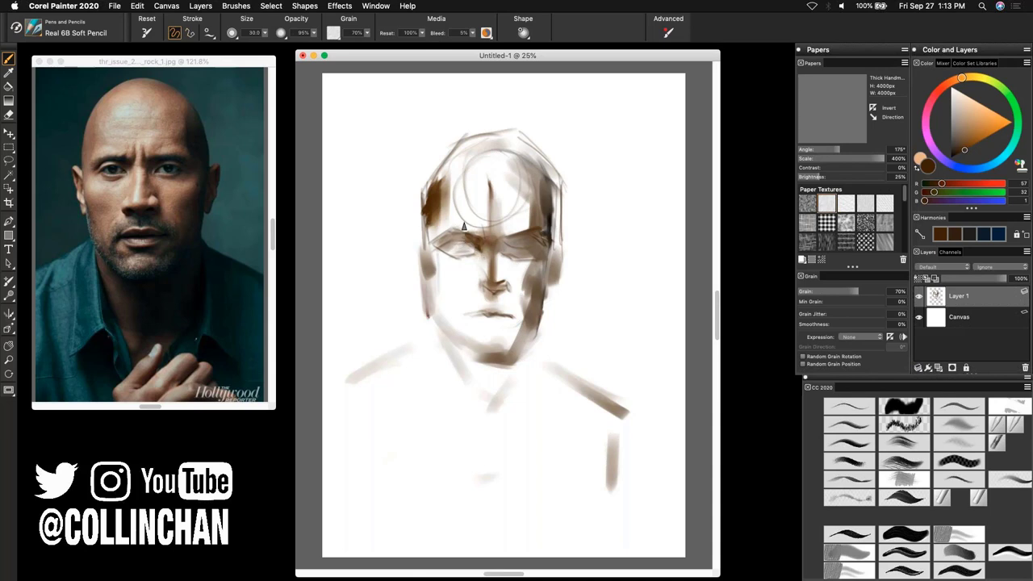
Step: Draw long diagonal guide lines beside the skull, strengthen the temple and brow, and add angular strokes on the lit cheek
drag(443, 126, 385, 282)
drag(434, 148, 384, 281)
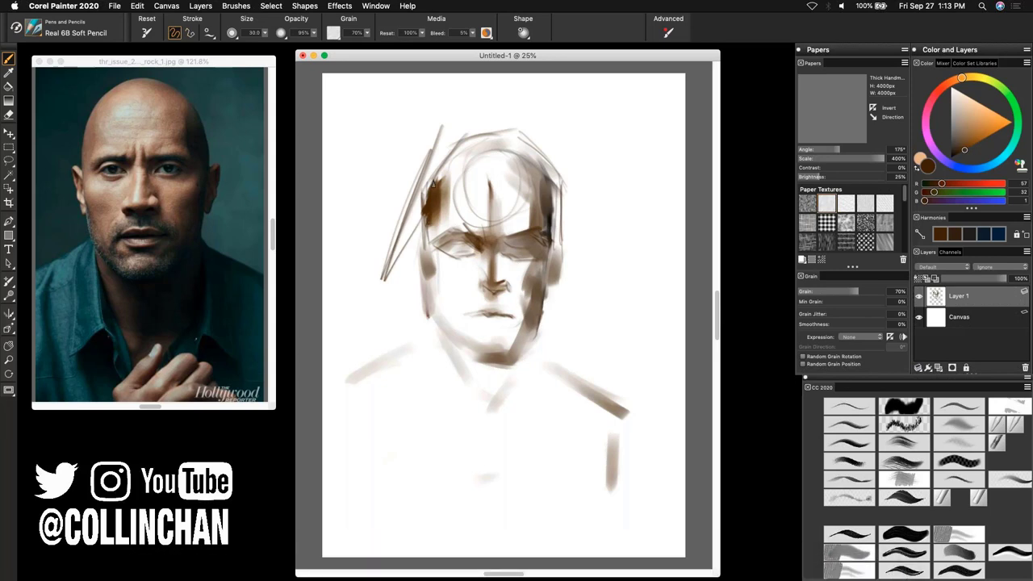
drag(434, 176, 427, 245)
mouse_move(455, 249)
mouse_down()
mouse_move(472, 239)
mouse_move(459, 233)
mouse_up()
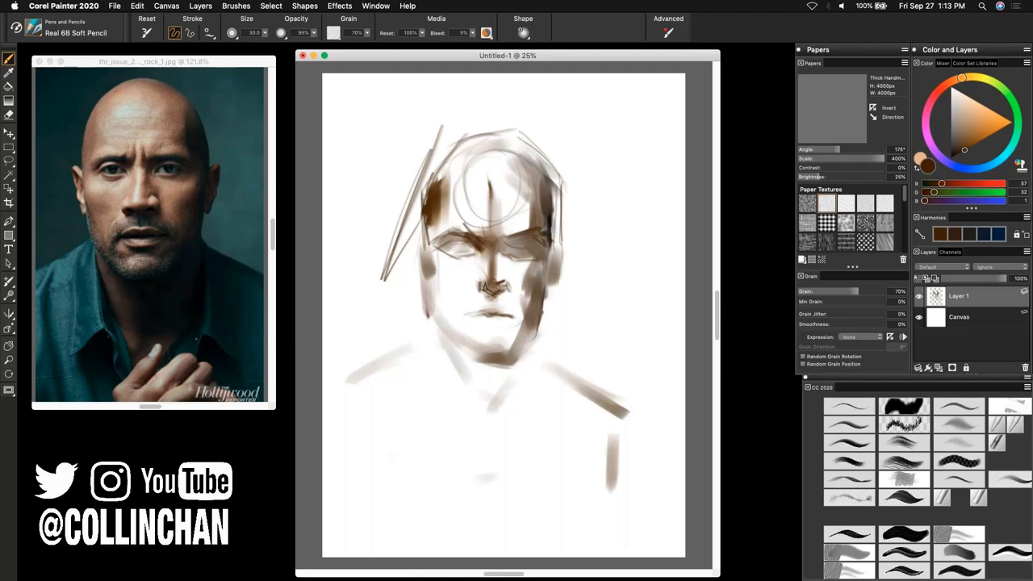
mouse_move(448, 293)
mouse_down()
mouse_move(428, 268)
mouse_move(447, 308)
mouse_move(463, 291)
mouse_move(453, 306)
mouse_move(490, 295)
mouse_move(450, 331)
mouse_up()
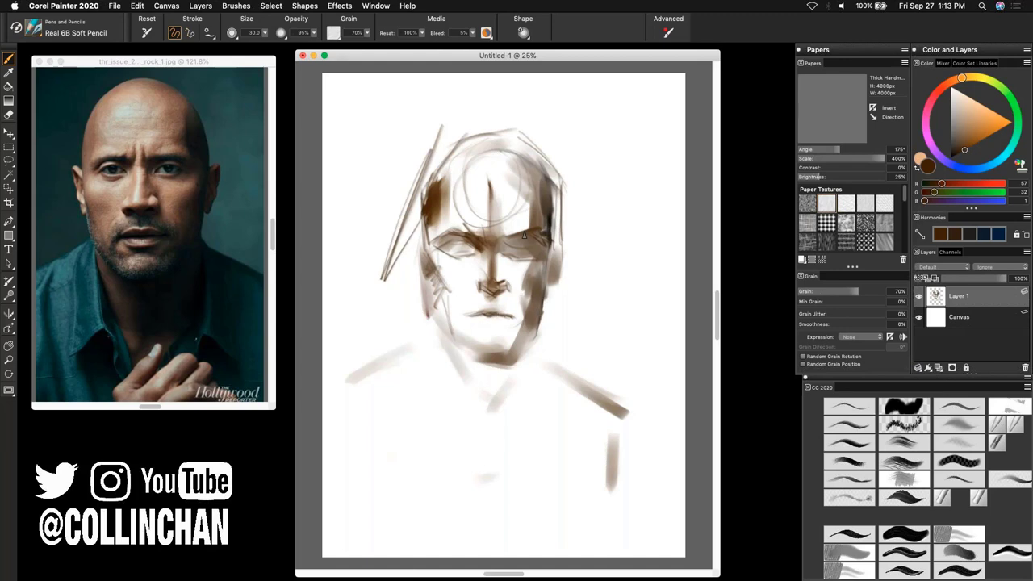
Step: Darken the shadow-side eyebrow and trace a curved contour over the crown from temple to temple
mouse_move(507, 244)
mouse_down()
mouse_move(518, 247)
mouse_move(503, 247)
mouse_up()
mouse_move(525, 155)
mouse_down()
mouse_move(509, 143)
mouse_move(539, 175)
mouse_up()
mouse_move(485, 157)
mouse_down()
mouse_move(480, 142)
mouse_move(448, 142)
mouse_move(416, 211)
mouse_up()
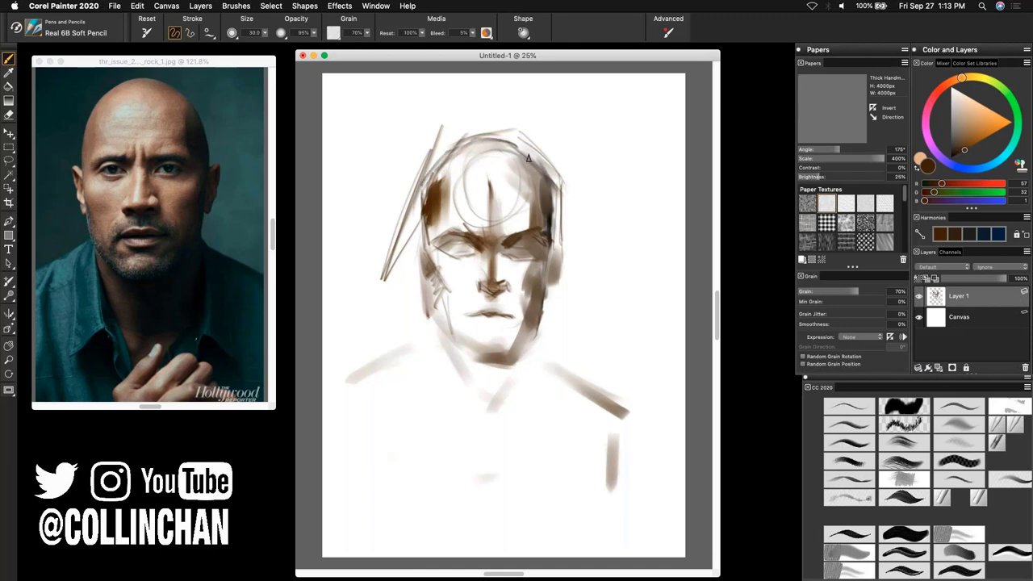
drag(529, 158, 545, 174)
Step: Sketch a box around the mouth and a circle on the chin, and draw diagonal neck lines down to the collar
mouse_move(464, 337)
mouse_down()
mouse_move(499, 306)
mouse_move(475, 341)
mouse_move(515, 328)
mouse_move(482, 334)
mouse_move(515, 343)
mouse_up()
drag(433, 308, 491, 428)
drag(426, 326, 490, 428)
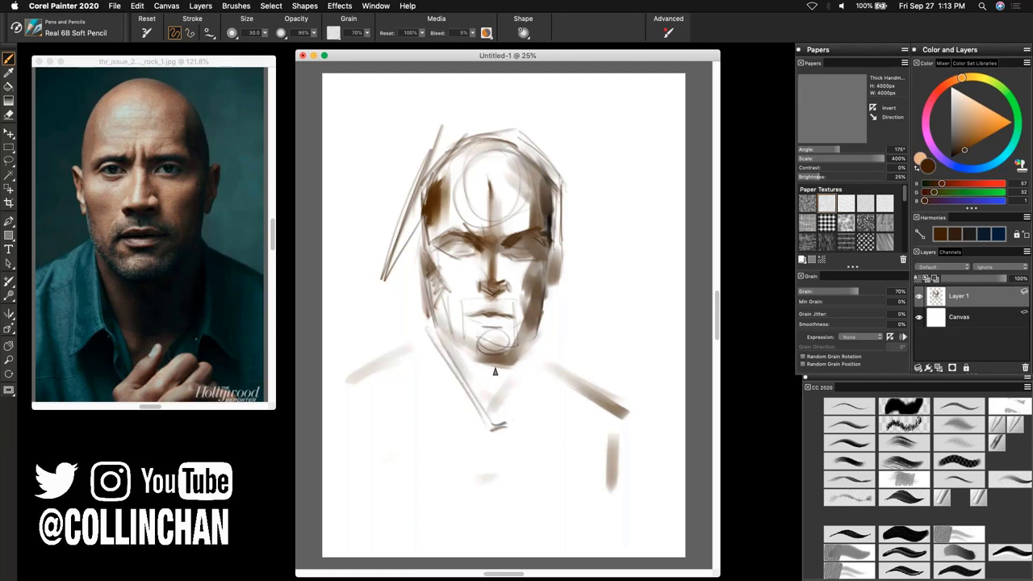
Step: Reinforce the chin's underside and the shadow-side jaw, outline both ears, and add a line down the neck
drag(514, 362, 471, 365)
drag(540, 297, 525, 347)
drag(564, 255, 554, 284)
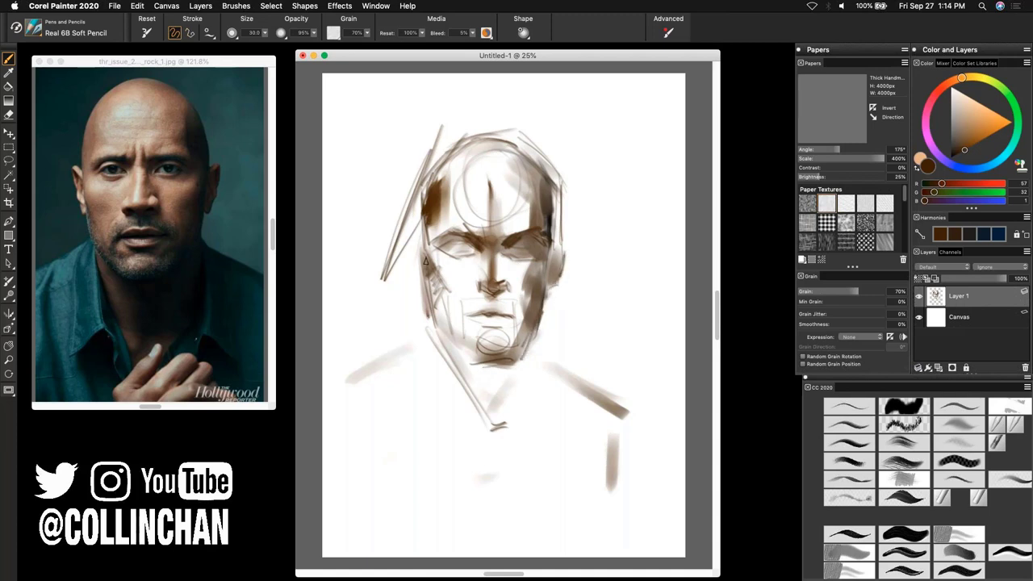
mouse_move(413, 237)
mouse_down()
mouse_move(430, 267)
mouse_move(418, 279)
mouse_move(428, 296)
mouse_up()
drag(420, 240, 426, 250)
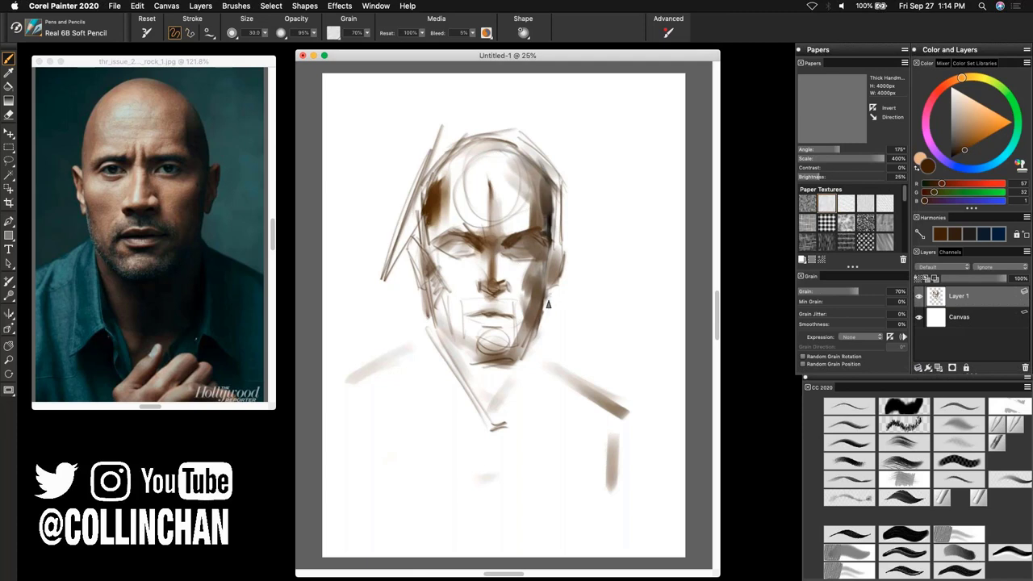
drag(549, 291, 541, 346)
Step: Draw pencil lines for both shoulders, the shirt's open front and the upper arm, and touch up the side of the head
mouse_move(436, 326)
mouse_down()
mouse_move(449, 382)
mouse_move(325, 381)
mouse_move(339, 379)
mouse_up()
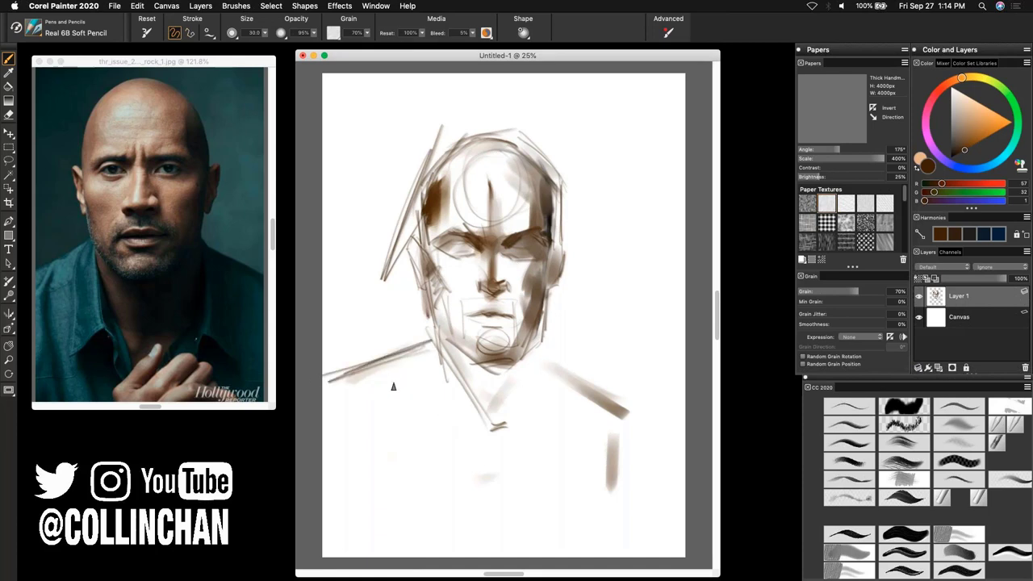
mouse_move(393, 381)
mouse_down()
mouse_move(462, 500)
mouse_move(520, 514)
mouse_up()
mouse_move(537, 356)
mouse_down()
mouse_move(613, 415)
mouse_move(644, 500)
mouse_up()
mouse_move(599, 399)
mouse_down()
mouse_move(665, 443)
mouse_move(645, 452)
mouse_up()
mouse_move(416, 201)
mouse_down()
mouse_move(433, 166)
mouse_move(421, 204)
mouse_up()
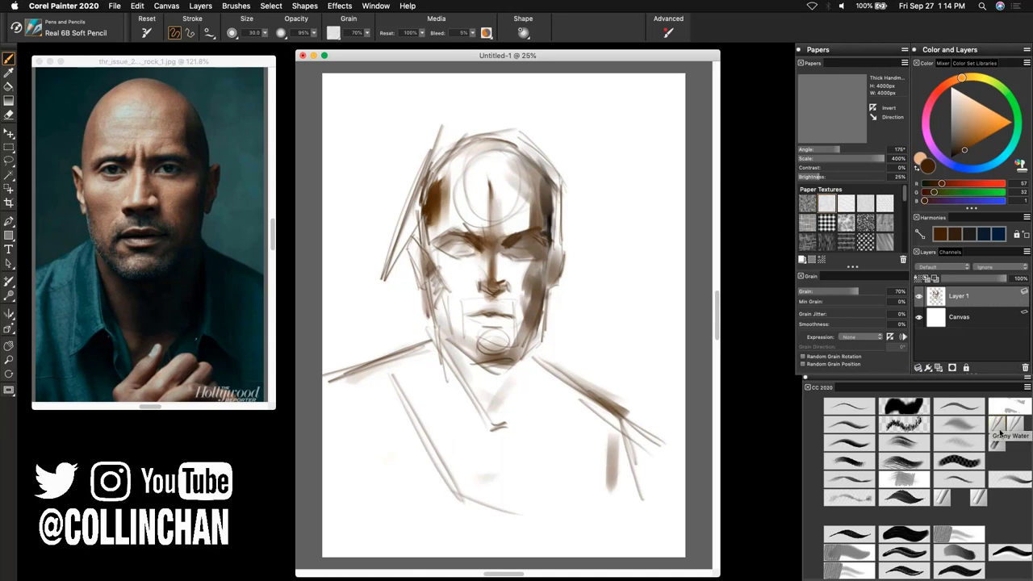
Step: Choose the Grainy Water brush with the Old Cotton paper texture and blend the ears, temples, forehead, eyes and shadow-side jaw
click(1000, 439)
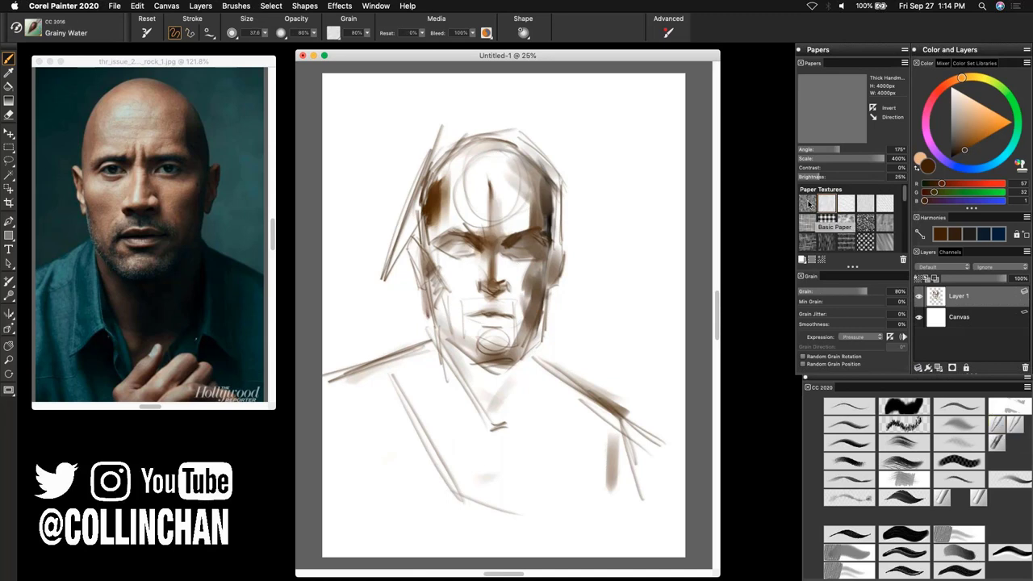
click(808, 203)
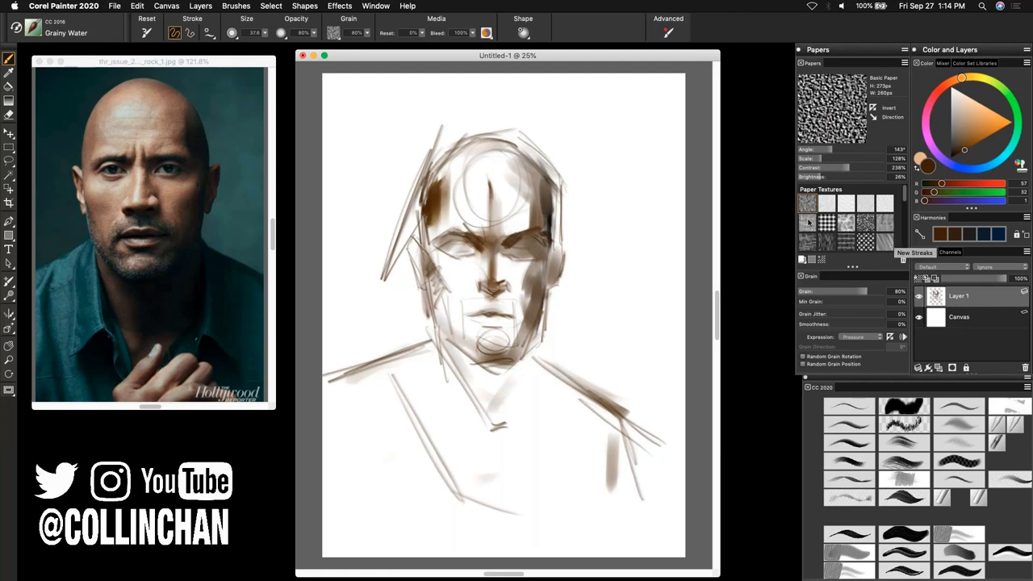
click(808, 222)
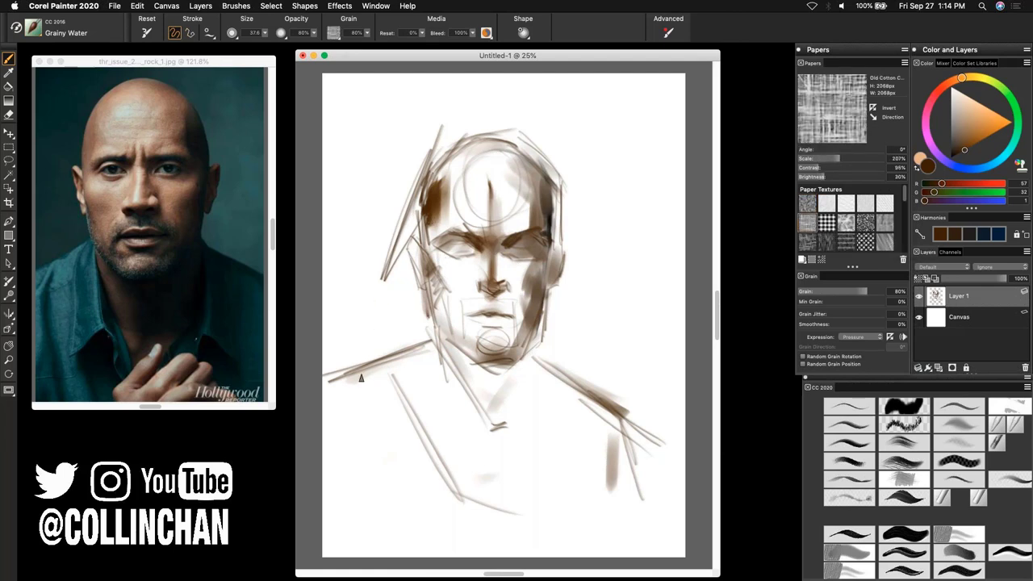
mouse_move(419, 246)
mouse_down()
mouse_move(443, 182)
mouse_move(412, 258)
mouse_up()
mouse_move(420, 293)
mouse_down()
mouse_move(434, 273)
mouse_move(445, 315)
mouse_move(438, 270)
mouse_move(469, 303)
mouse_move(443, 249)
mouse_move(468, 256)
mouse_move(459, 254)
mouse_move(480, 252)
mouse_move(464, 242)
mouse_move(502, 232)
mouse_move(465, 228)
mouse_move(503, 219)
mouse_move(481, 226)
mouse_move(503, 206)
mouse_move(483, 201)
mouse_move(485, 186)
mouse_move(516, 202)
mouse_move(507, 211)
mouse_move(520, 230)
mouse_move(501, 233)
mouse_move(528, 190)
mouse_move(536, 216)
mouse_move(500, 252)
mouse_move(518, 253)
mouse_move(507, 258)
mouse_move(546, 251)
mouse_move(569, 205)
mouse_move(550, 219)
mouse_move(562, 224)
mouse_move(539, 325)
mouse_move(555, 198)
mouse_move(557, 253)
mouse_up()
drag(541, 297, 536, 347)
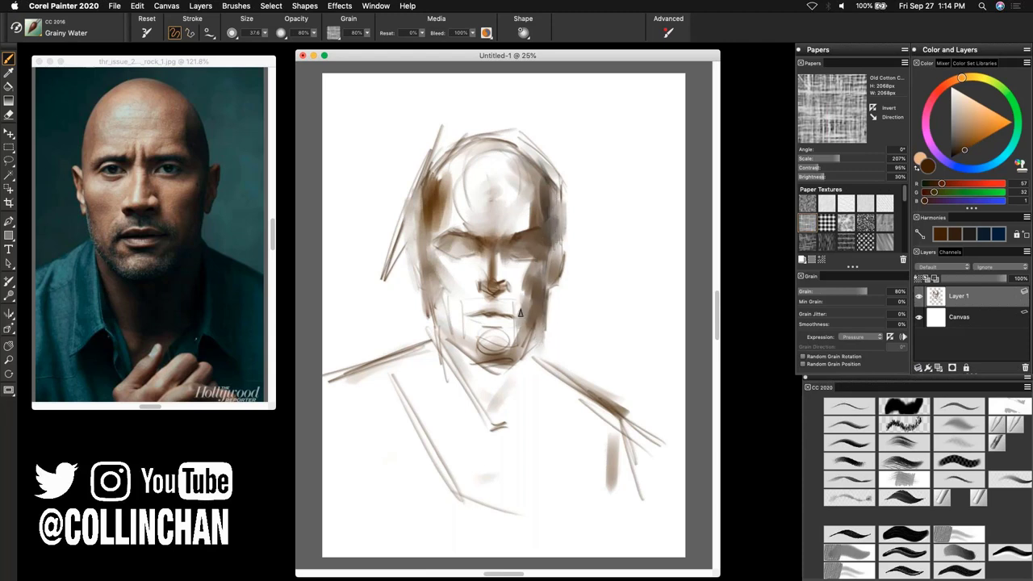
Step: Blend the pencil lines around the mouth, chin and lower jaw with the Grainy Water brush
drag(520, 313, 509, 354)
mouse_move(500, 305)
mouse_down()
mouse_move(512, 342)
mouse_move(519, 333)
mouse_move(495, 299)
mouse_up()
drag(474, 358, 517, 372)
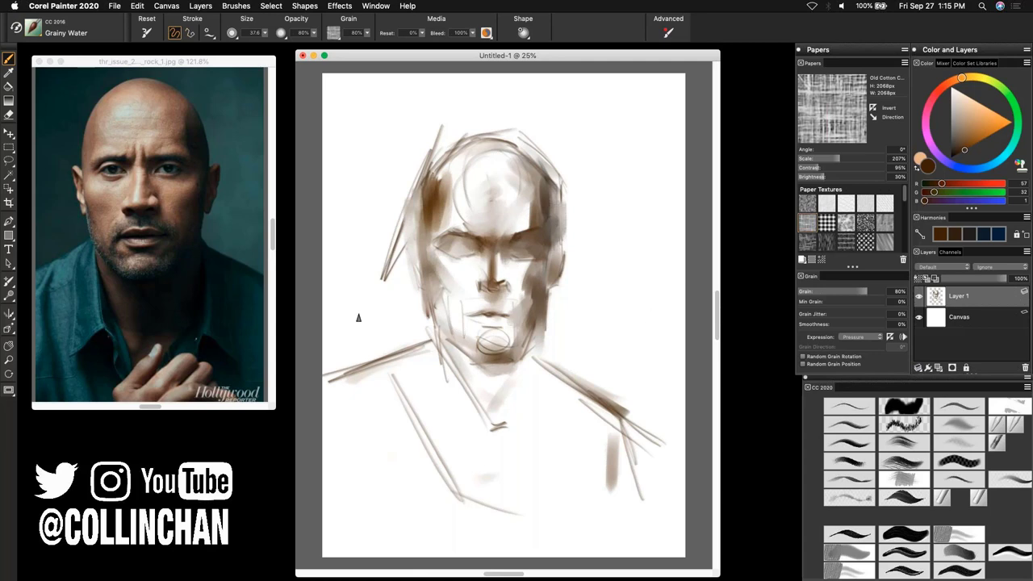
Step: Sample the dark teal from the reference photo's background and lay a textured Square Chalk 35 stroke on the shirt's near shoulder
key(d)
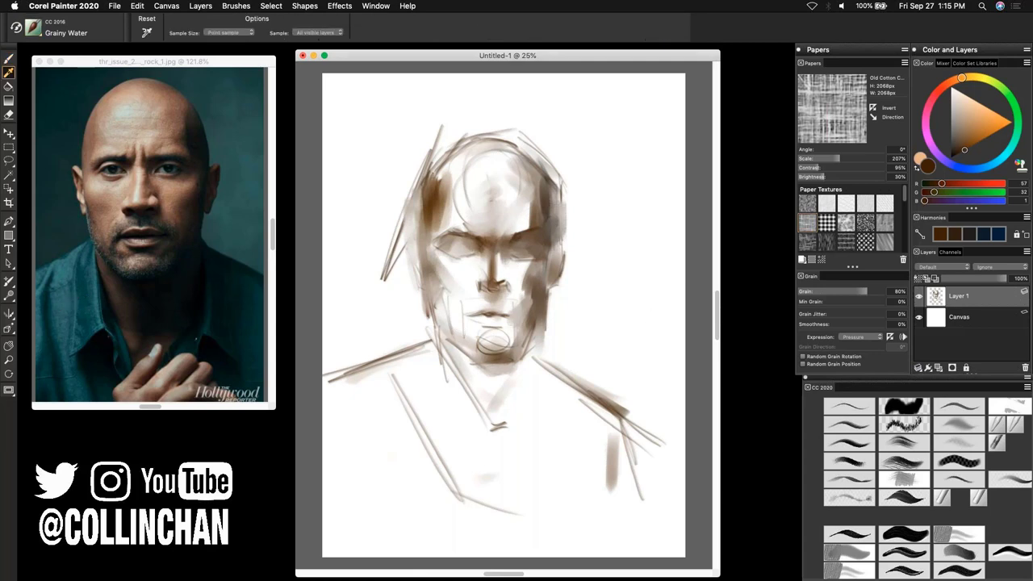
click(242, 145)
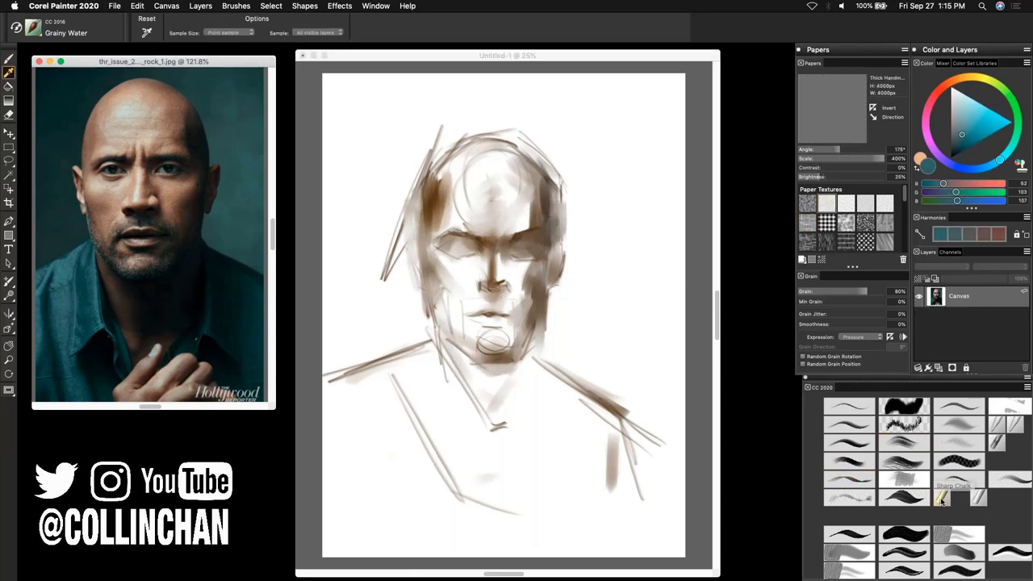
key(b)
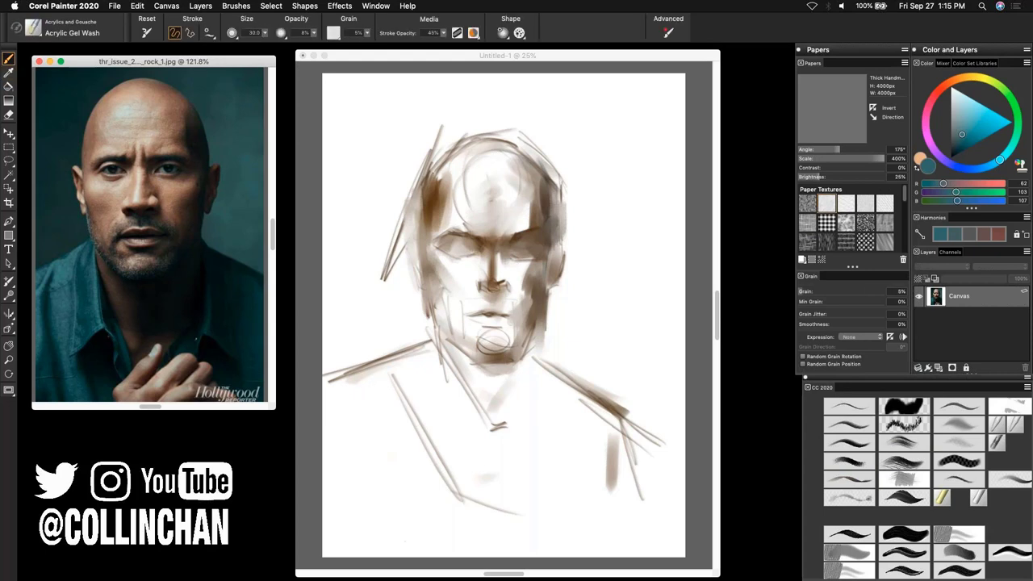
key(super+shift+n)
click(370, 400)
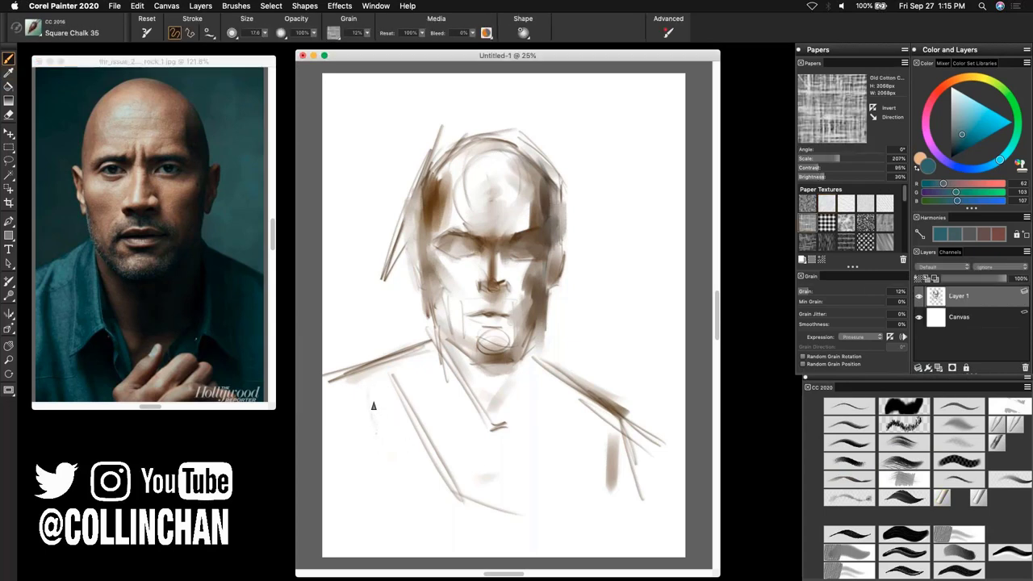
mouse_move(373, 405)
mouse_down()
mouse_move(380, 438)
mouse_move(406, 462)
mouse_up()
Step: Switch to the Thick Handmade paper at 0% brightness, enlarge Square Chalk 35 to 165.4, and block in both sides of the shirt in teal
click(828, 203)
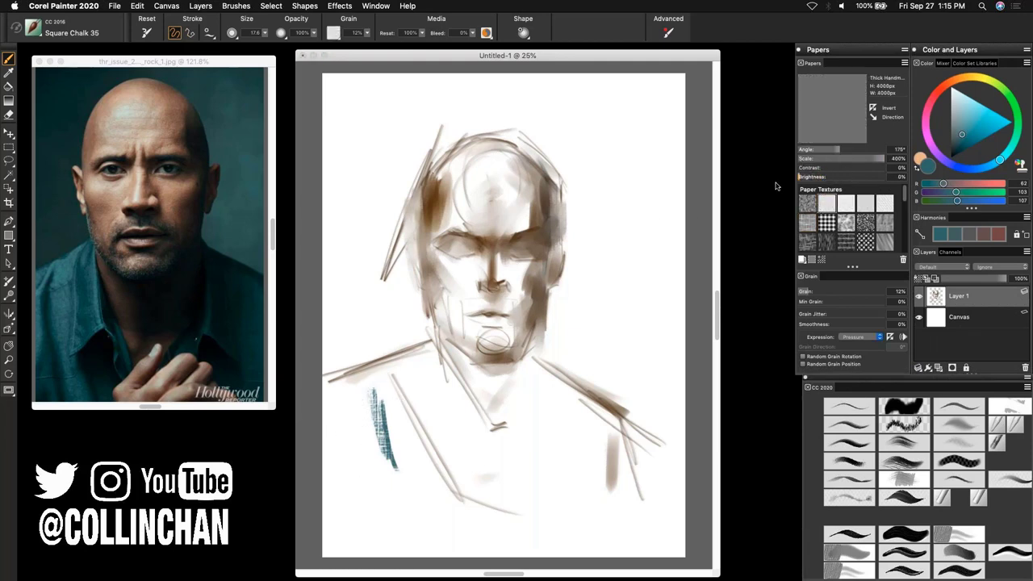
mouse_move(367, 384)
mouse_down()
mouse_move(369, 439)
mouse_move(382, 448)
mouse_move(401, 437)
mouse_move(372, 408)
mouse_move(380, 439)
mouse_move(400, 420)
mouse_up()
drag(331, 396, 365, 408)
mouse_move(359, 480)
mouse_down()
mouse_move(369, 386)
mouse_move(410, 478)
mouse_move(411, 452)
mouse_move(453, 513)
mouse_move(347, 395)
mouse_move(425, 366)
mouse_move(454, 507)
mouse_move(476, 466)
mouse_move(496, 504)
mouse_move(492, 439)
mouse_move(564, 382)
mouse_move(598, 411)
mouse_move(531, 432)
mouse_move(534, 421)
mouse_move(536, 487)
mouse_move(561, 401)
mouse_move(622, 506)
mouse_move(637, 427)
mouse_move(602, 402)
mouse_move(649, 493)
mouse_move(602, 523)
mouse_move(508, 537)
mouse_up()
drag(423, 407, 428, 521)
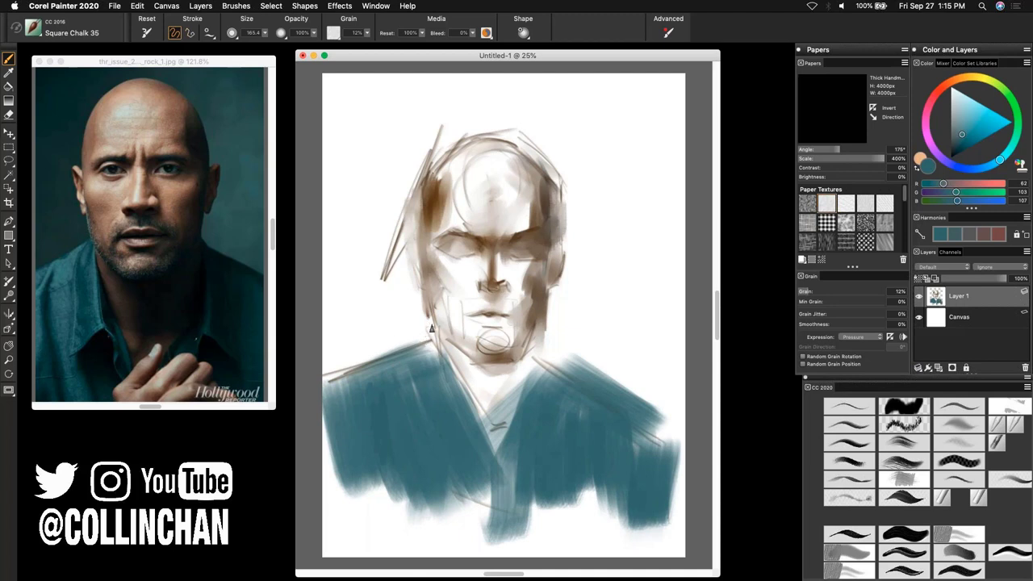
Step: Paint the raised collar on both sides of the neck and fill the lower shirt with broad teal chalk strokes
drag(432, 328, 385, 373)
mouse_move(545, 358)
mouse_down()
mouse_move(570, 368)
mouse_move(556, 354)
mouse_move(603, 413)
mouse_up()
mouse_move(455, 477)
mouse_down()
mouse_move(492, 533)
mouse_move(362, 492)
mouse_move(362, 508)
mouse_move(472, 540)
mouse_move(540, 536)
mouse_up()
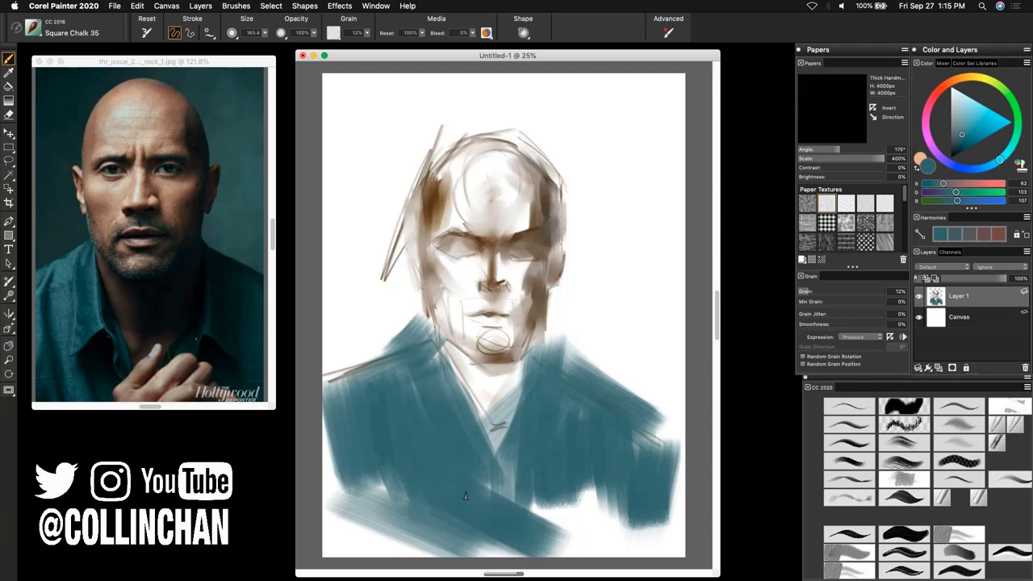
mouse_move(465, 495)
mouse_down()
mouse_move(501, 527)
mouse_move(599, 539)
mouse_move(612, 507)
mouse_up()
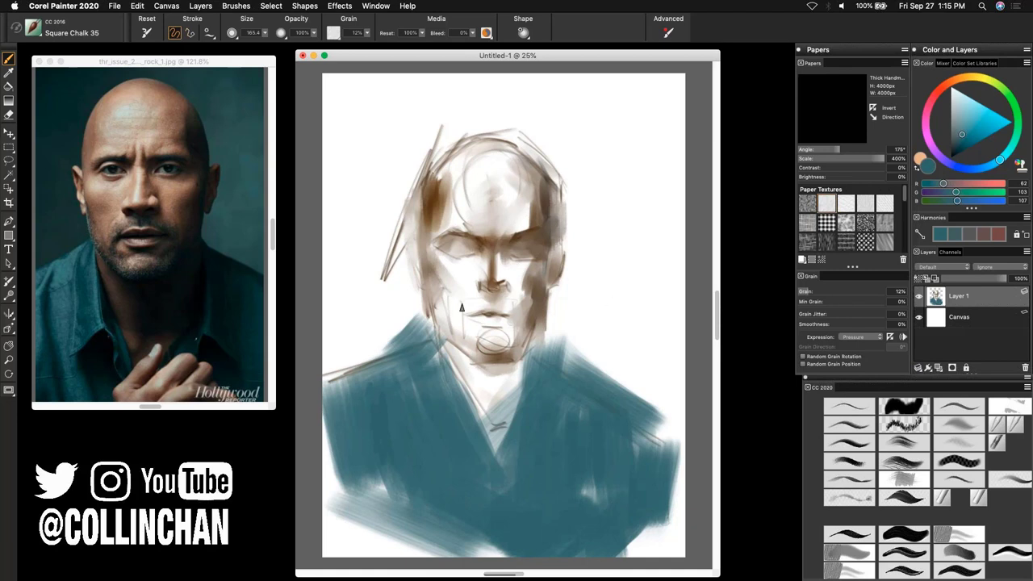
Step: Scale the portrait layer up slightly and shift it down so the shirt fills the canvas width
key(super+t)
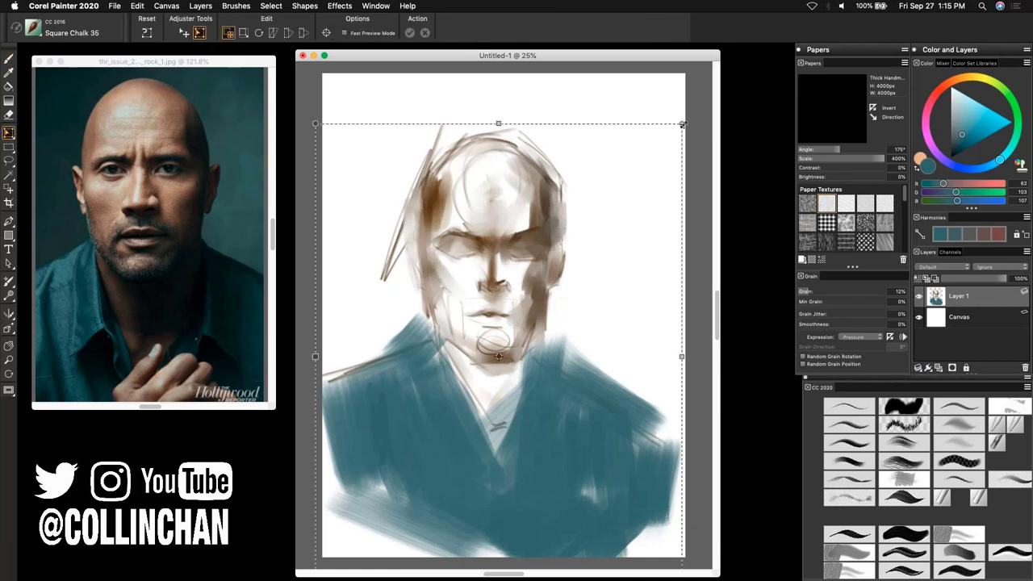
drag(682, 125, 708, 89)
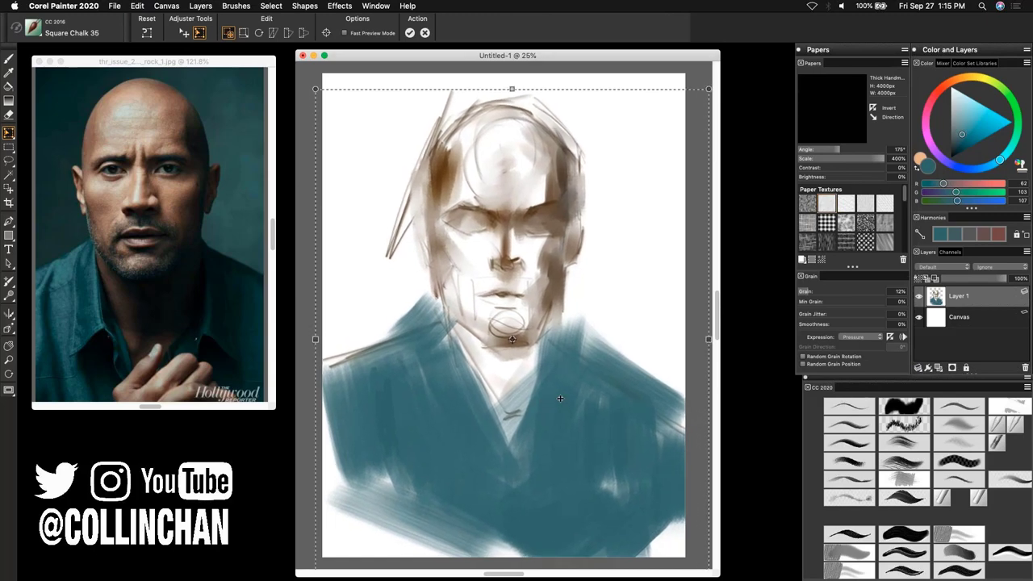
drag(560, 398, 558, 418)
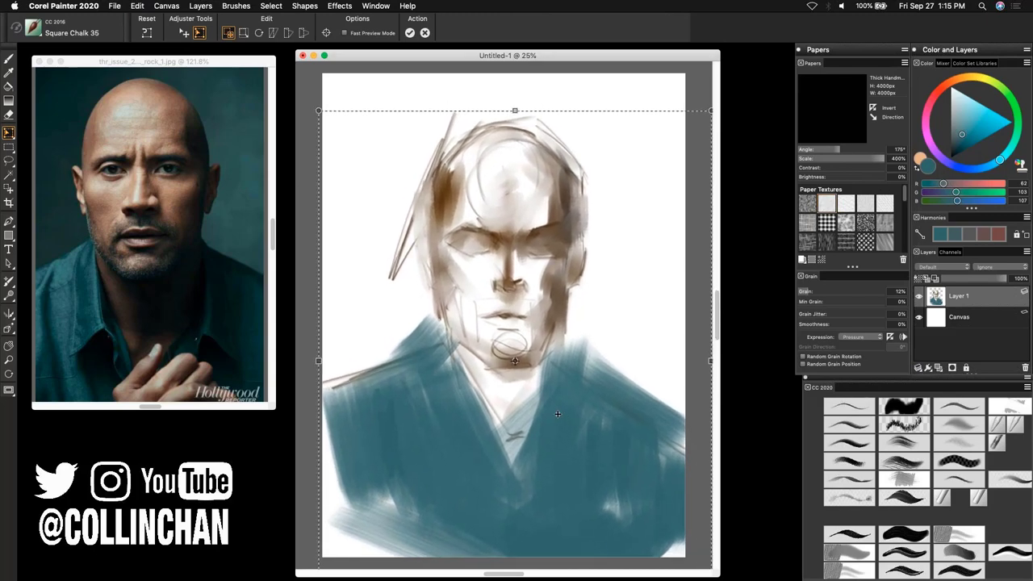
key(Return)
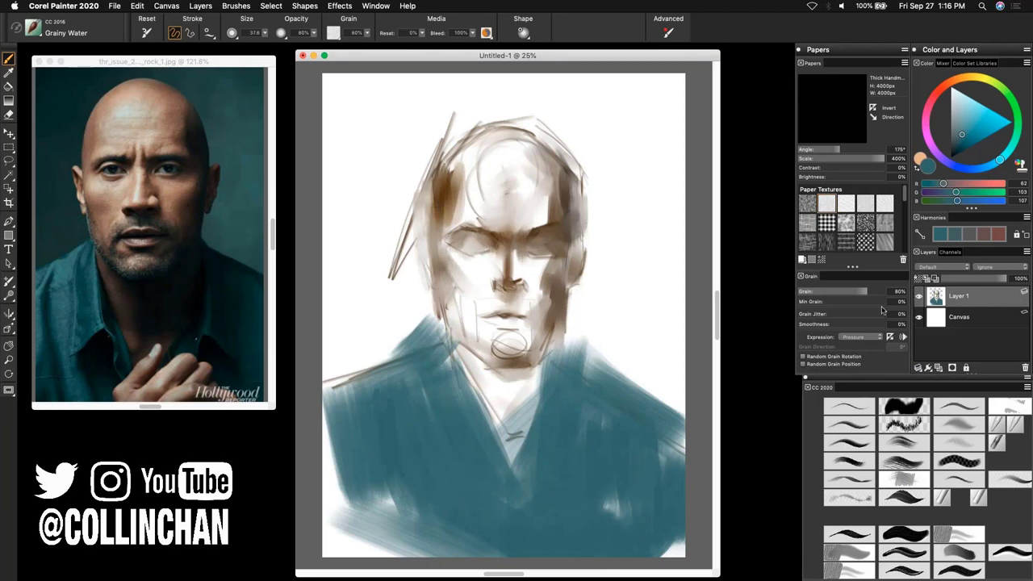
Step: Set the paper brightness to 29% and blend the temple, brows, nose, mouth, chin and neck with Grainy Water
click(823, 176)
click(454, 159)
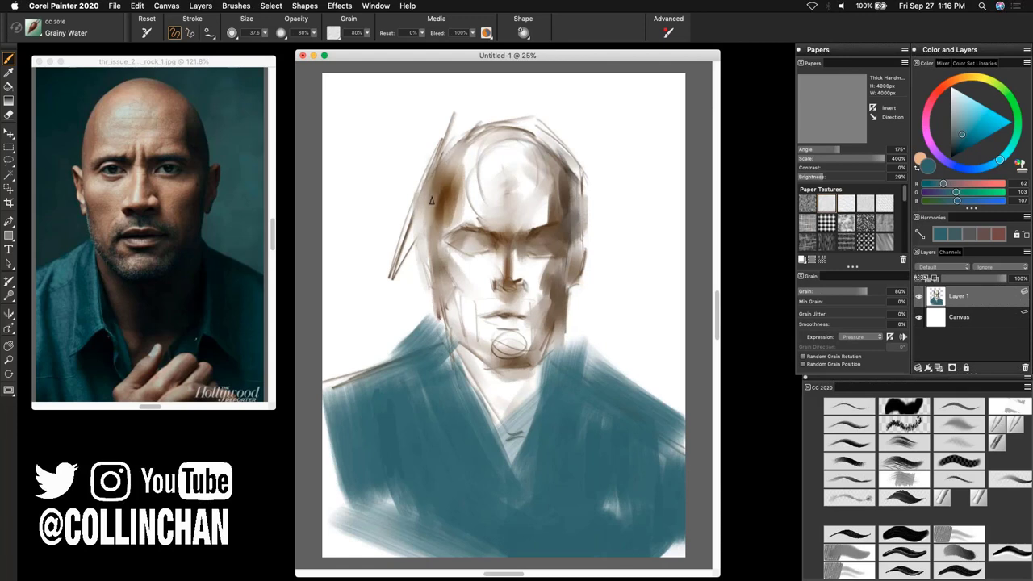
drag(432, 200, 440, 226)
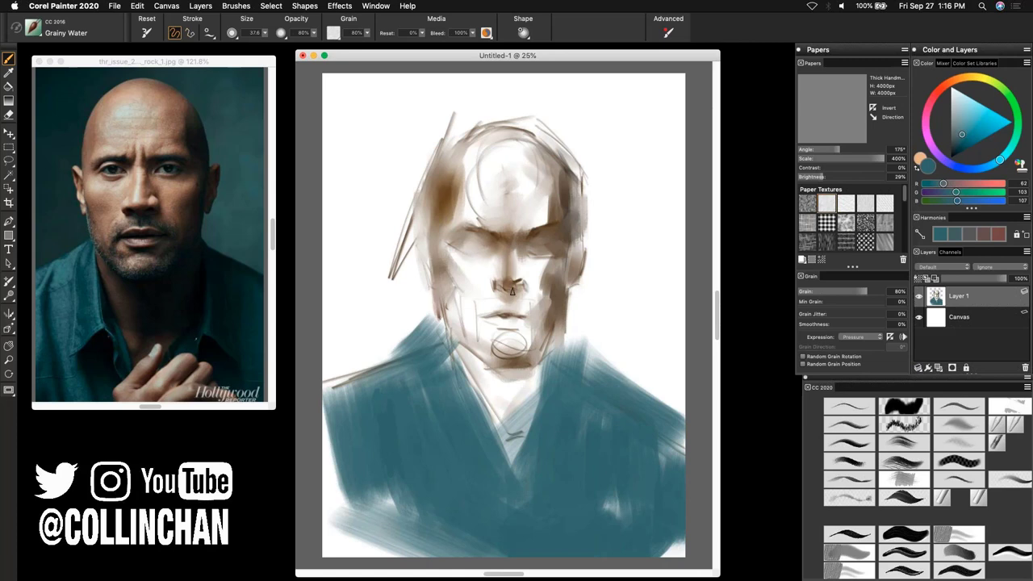
mouse_move(513, 290)
mouse_down()
mouse_move(504, 290)
mouse_move(514, 316)
mouse_move(529, 325)
mouse_move(502, 339)
mouse_move(504, 361)
mouse_move(543, 356)
mouse_move(495, 394)
mouse_up()
mouse_move(471, 354)
mouse_down()
mouse_move(504, 368)
mouse_move(510, 386)
mouse_up()
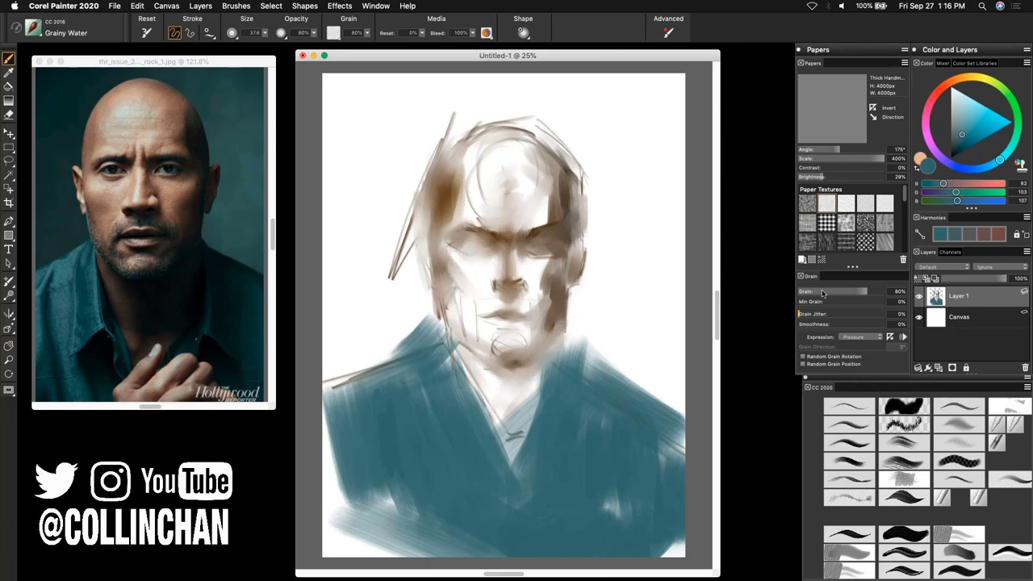
Step: Sample the brow's brown, shift it to a dark red-brown, and paint the neck shadow down to the collar with Oil Pastel
key(alt)
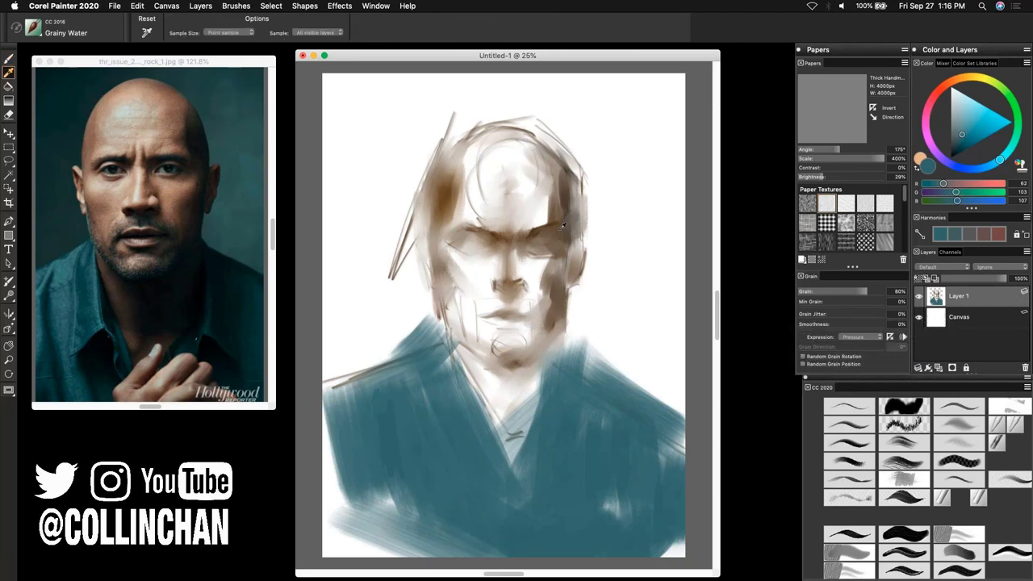
click(494, 234)
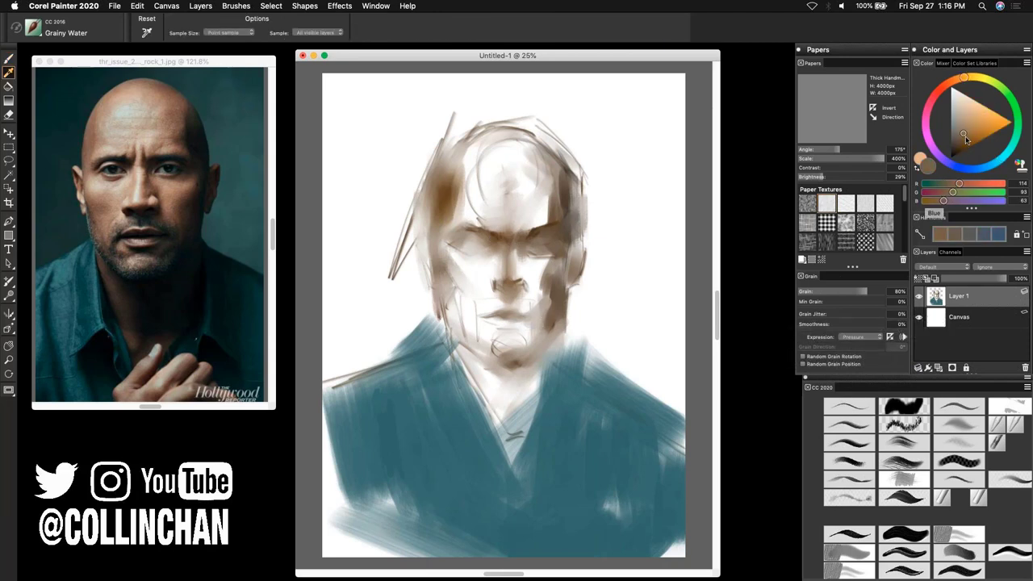
click(946, 87)
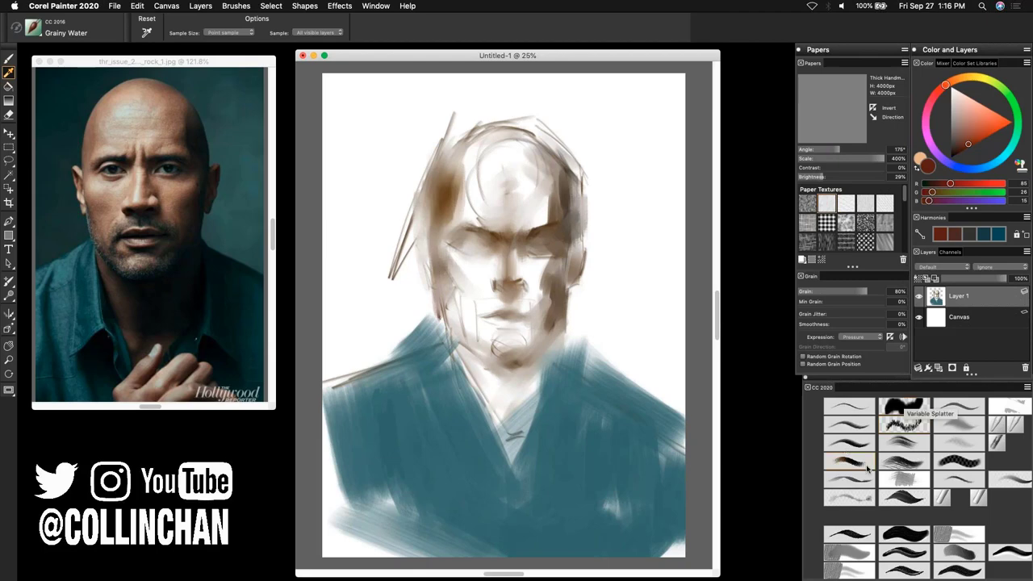
key(alt)
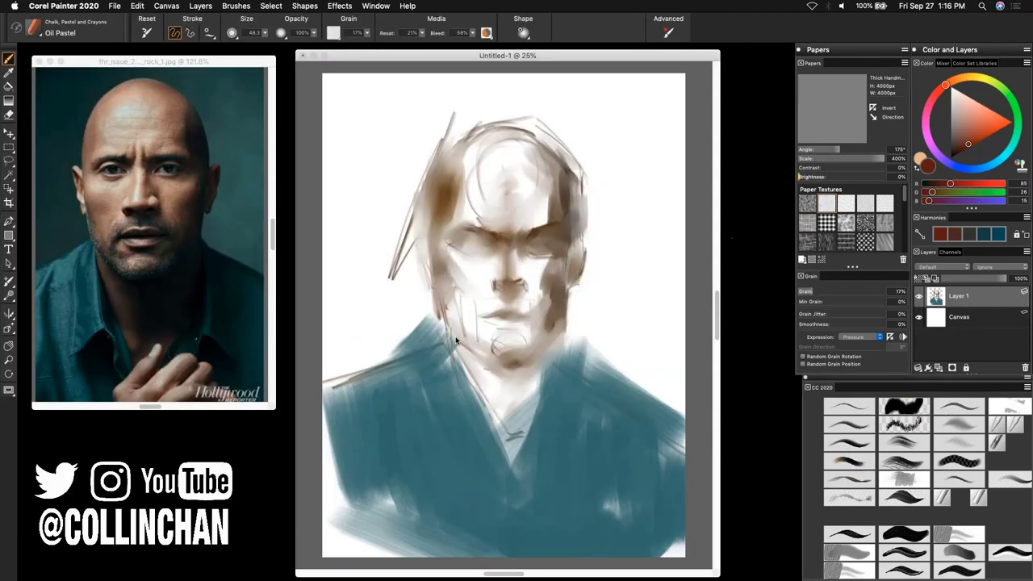
mouse_move(476, 358)
mouse_down()
mouse_move(530, 375)
mouse_move(538, 364)
mouse_move(507, 395)
mouse_up()
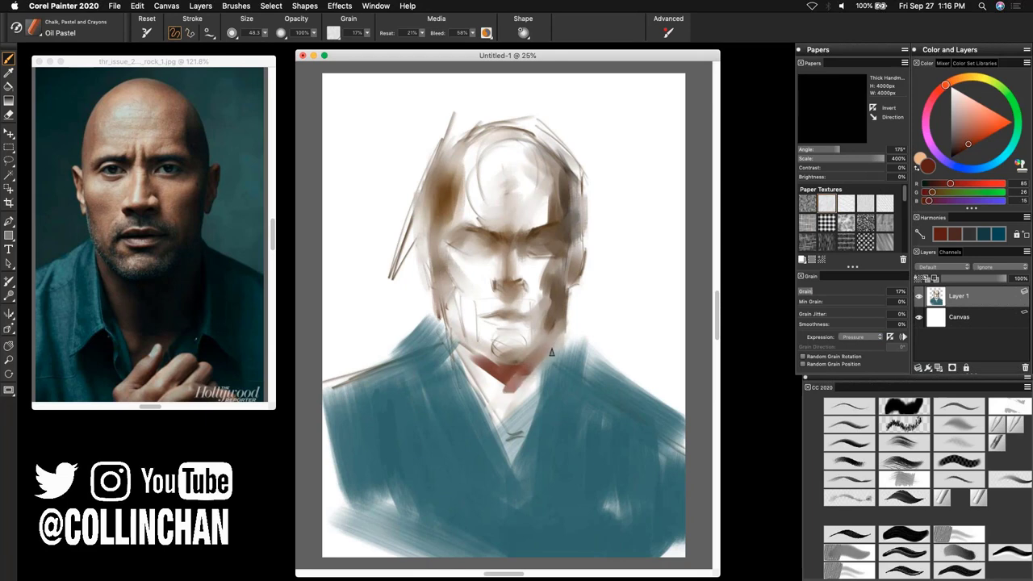
mouse_move(557, 342)
mouse_down()
mouse_move(535, 386)
mouse_move(524, 385)
mouse_move(559, 342)
mouse_move(516, 388)
mouse_move(548, 354)
mouse_move(526, 424)
mouse_up()
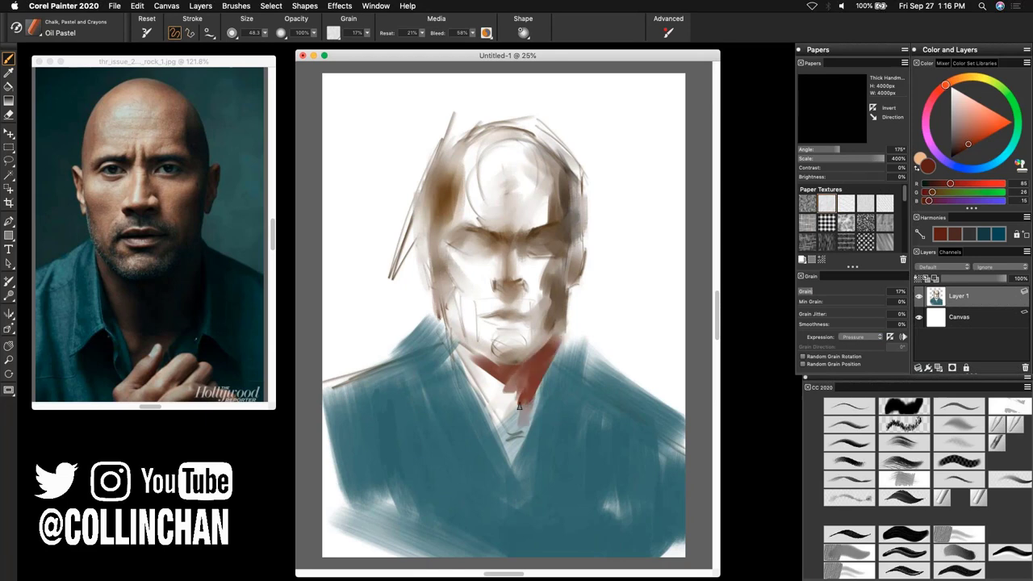
drag(523, 377, 518, 445)
drag(535, 397, 530, 439)
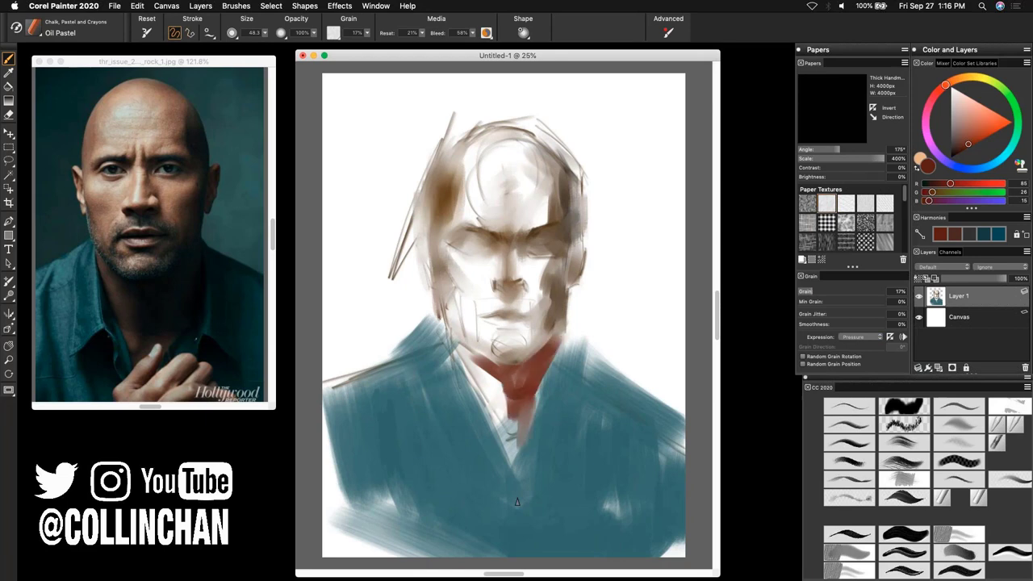
Step: Choose the Real 6B Soft Pencil with a darker red-brown and redraw the jawline on both sides of the chin
click(854, 455)
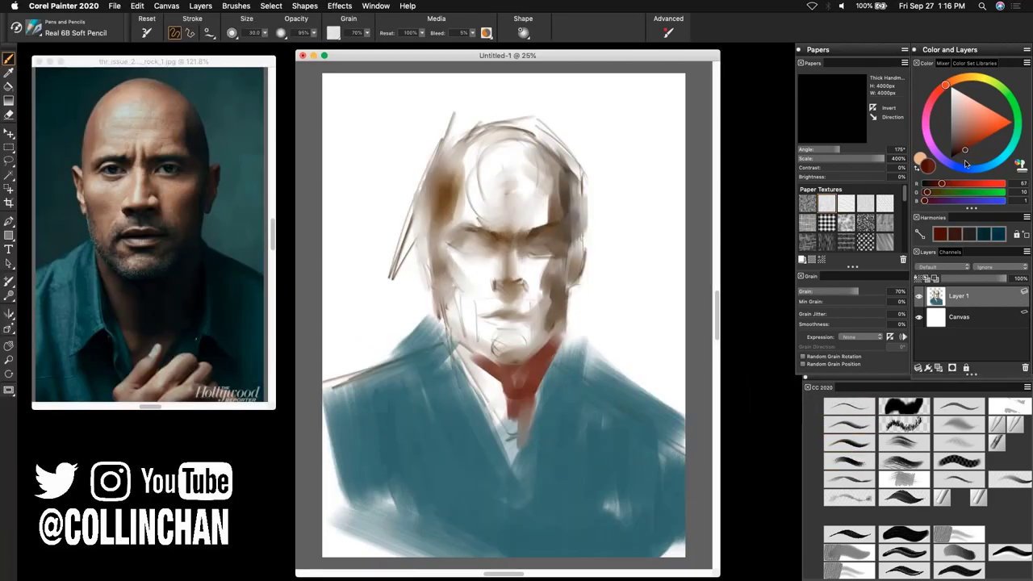
click(965, 150)
drag(454, 333, 496, 359)
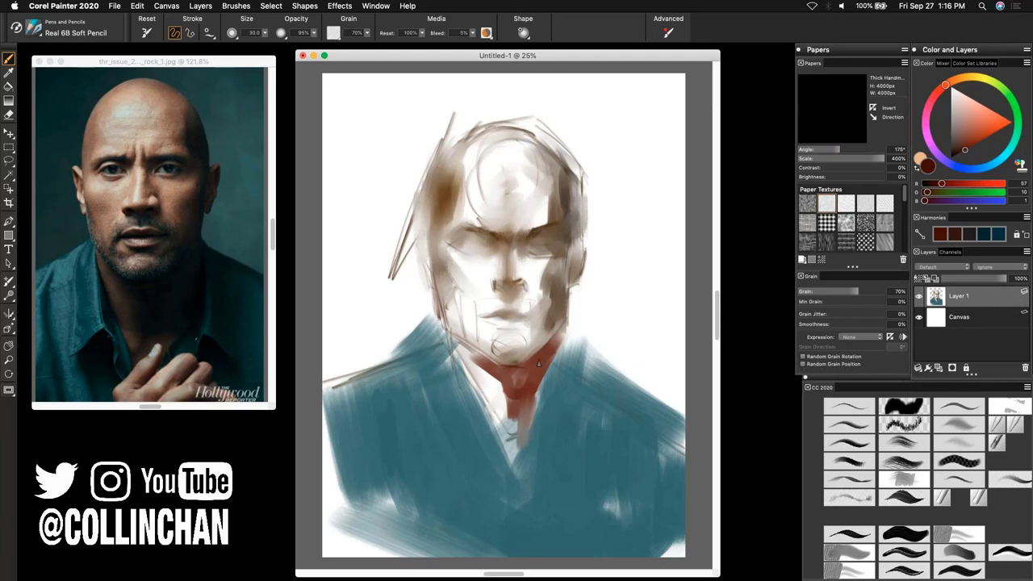
drag(555, 339, 569, 313)
Step: Open the recent file BOX DRAWING.psd and enlarge its window to show the whole page
mouse_move(710, 569)
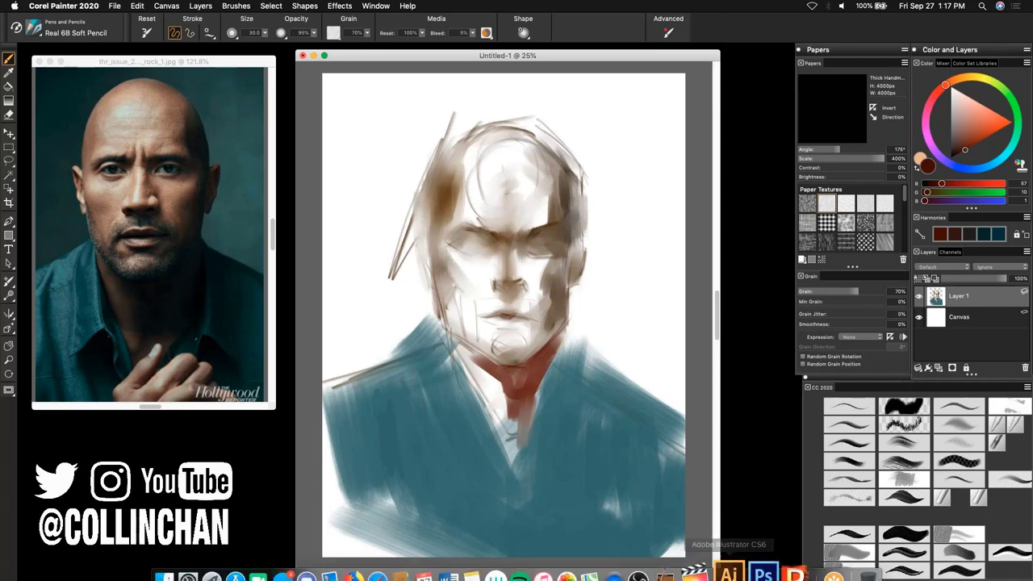
right_click(782, 554)
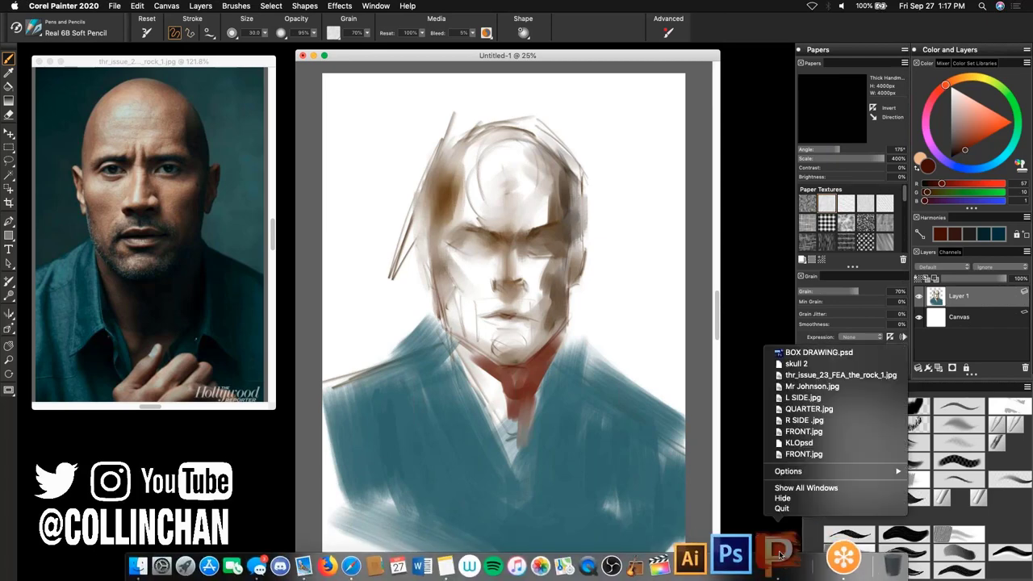
click(828, 356)
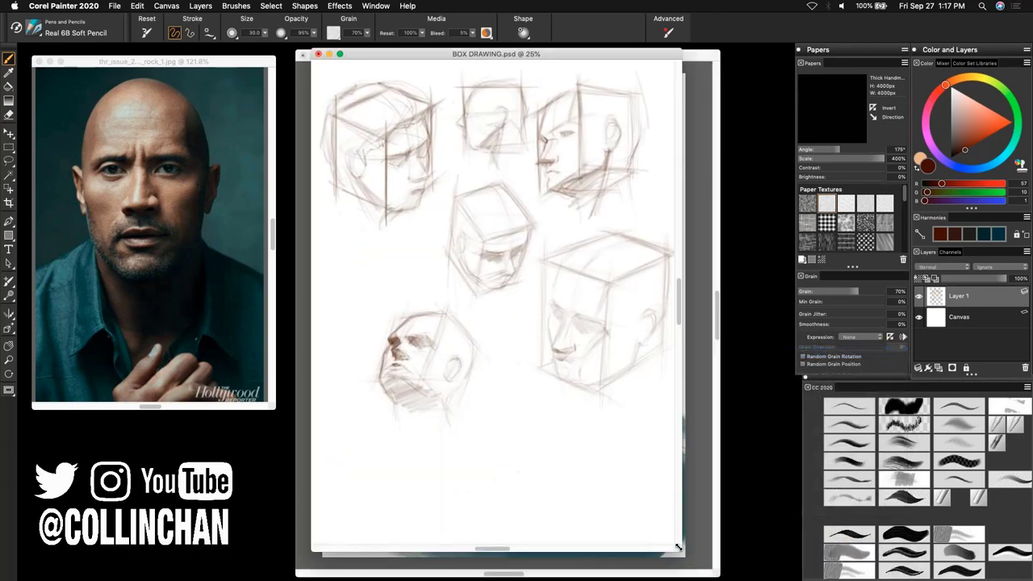
drag(699, 563, 702, 568)
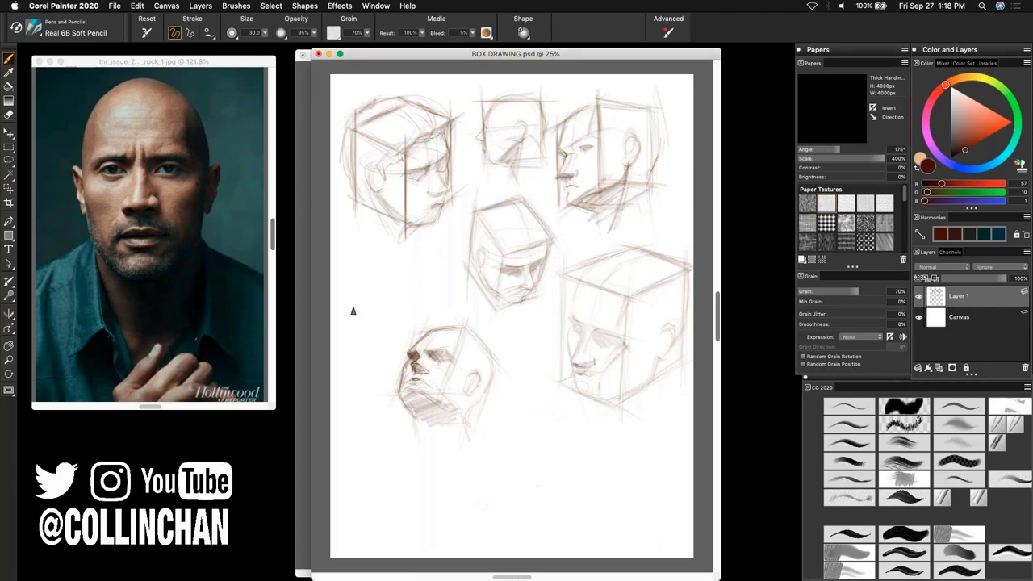
Step: Sketch a small three-quarter box in the empty space below the upper-left head, with two offset squares joined by connecting edges
mouse_move(362, 275)
mouse_down()
mouse_move(401, 273)
mouse_move(403, 321)
mouse_up()
drag(360, 276, 362, 326)
mouse_move(405, 278)
mouse_down()
mouse_move(405, 315)
mouse_move(379, 242)
mouse_move(424, 278)
mouse_up()
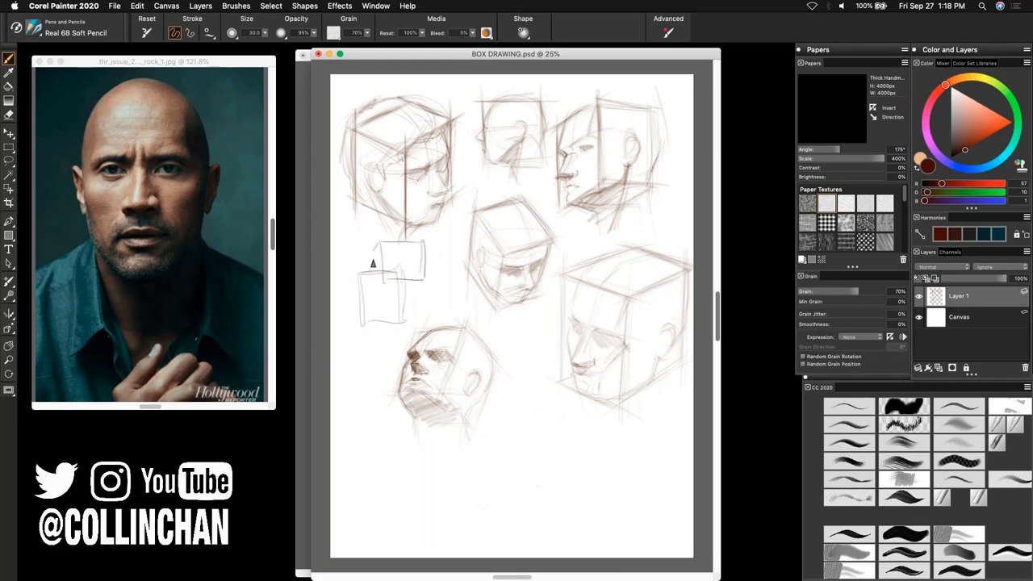
drag(379, 243, 360, 273)
drag(423, 293, 407, 320)
drag(374, 283, 399, 280)
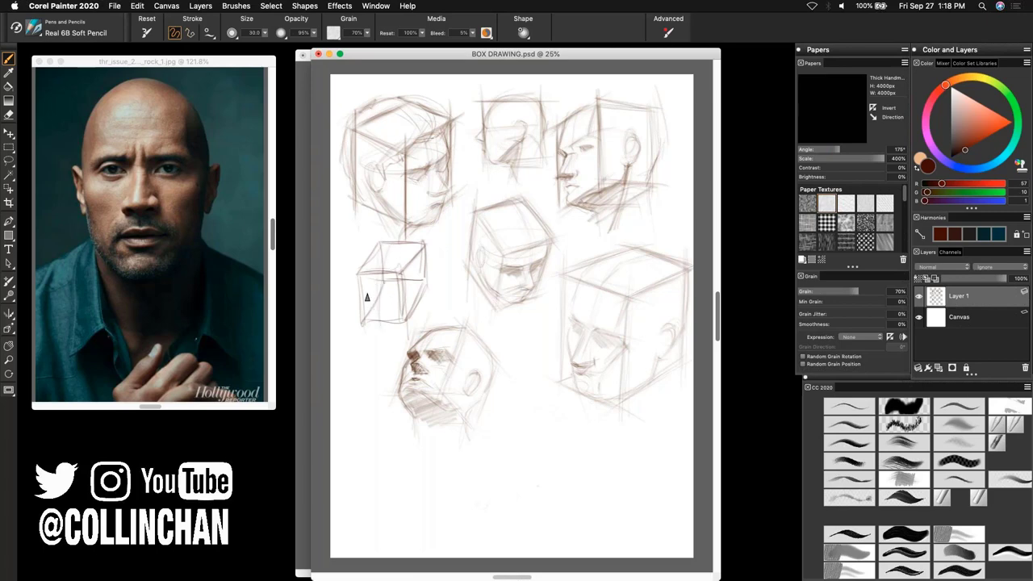
Step: Build a head inside the small box by adding the brow, eyes, nose, mouth, ear and tapered jaw
mouse_move(364, 299)
mouse_down()
mouse_move(396, 301)
mouse_move(369, 298)
mouse_move(417, 276)
mouse_move(416, 297)
mouse_move(391, 306)
mouse_up()
drag(417, 276, 415, 301)
mouse_move(395, 342)
mouse_down()
mouse_move(374, 330)
mouse_move(392, 339)
mouse_move(414, 308)
mouse_move(390, 339)
mouse_up()
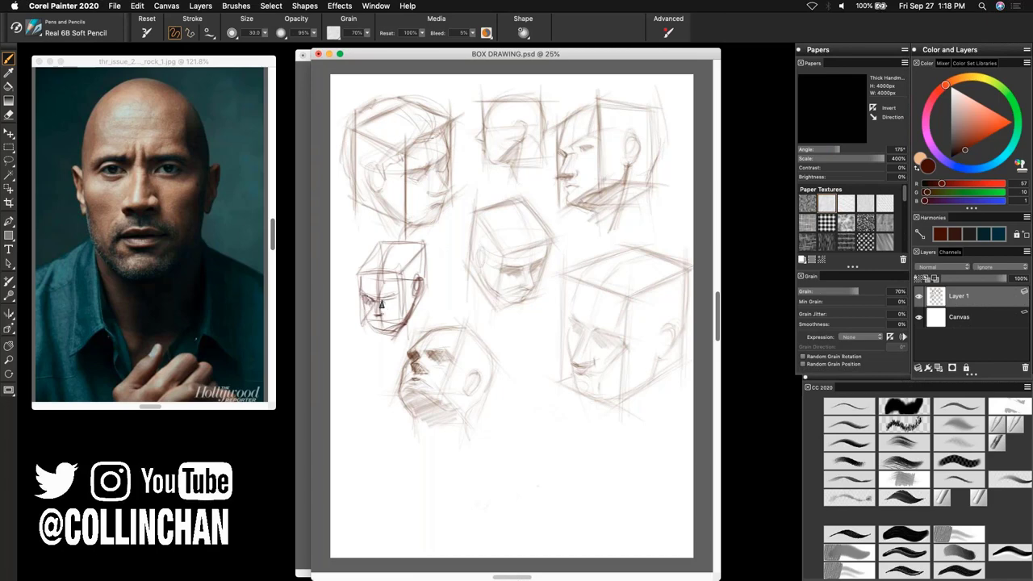
mouse_move(383, 304)
mouse_down()
mouse_move(394, 308)
mouse_move(385, 307)
mouse_up()
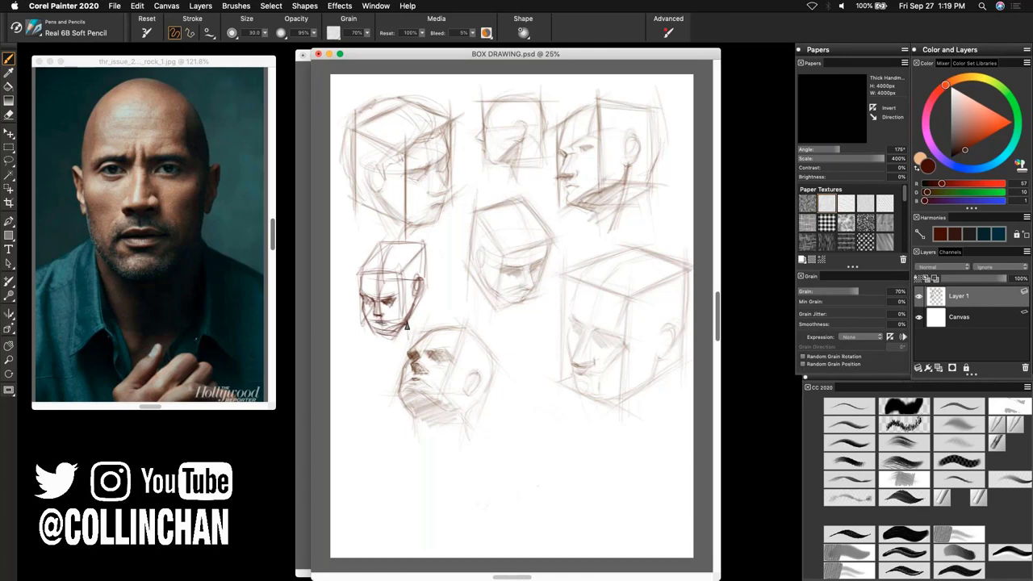
Step: Darken the small head's jaw, ear side and box edge, and reinforce the box edges of the central head
mouse_move(379, 339)
mouse_down()
mouse_move(413, 316)
mouse_move(407, 338)
mouse_move(413, 309)
mouse_move(393, 337)
mouse_up()
drag(423, 295, 409, 334)
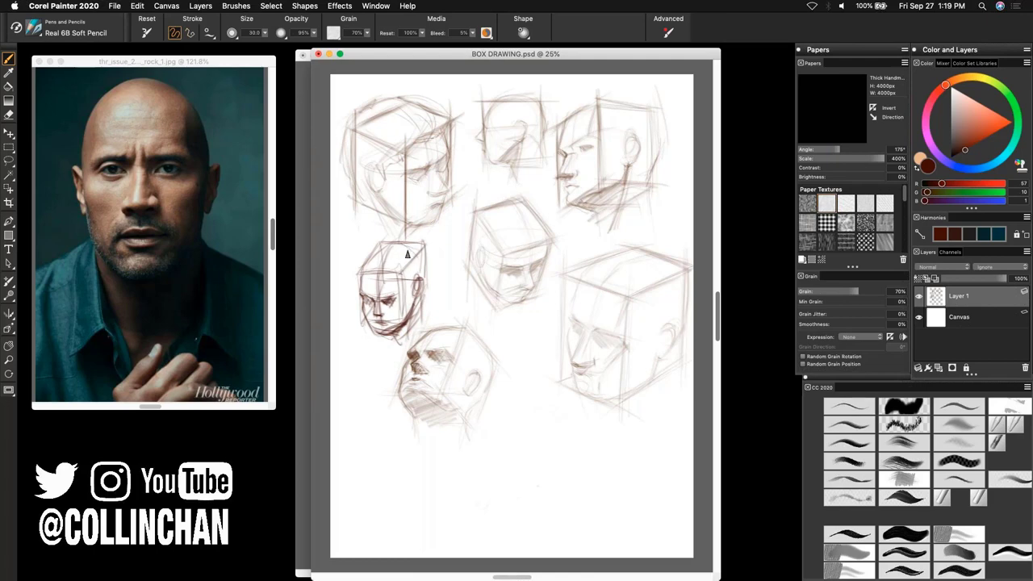
drag(423, 251, 423, 289)
drag(469, 215, 524, 198)
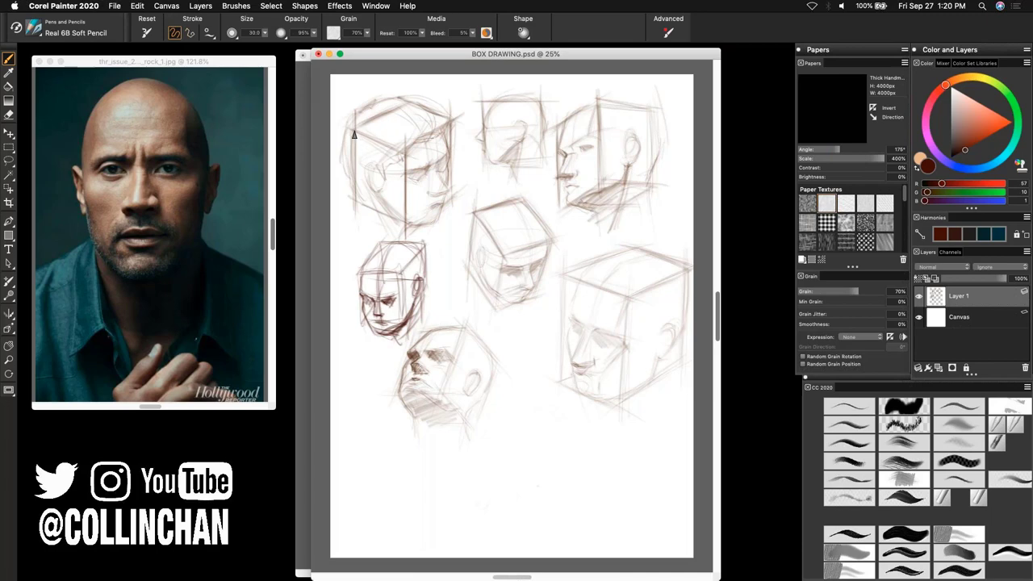
Step: Hatch the top and side planes of the central box head and draw two arrows pointing towards it
drag(354, 134, 348, 202)
mouse_move(484, 220)
mouse_down()
mouse_move(503, 214)
mouse_move(528, 232)
mouse_move(500, 224)
mouse_move(548, 242)
mouse_move(532, 257)
mouse_up()
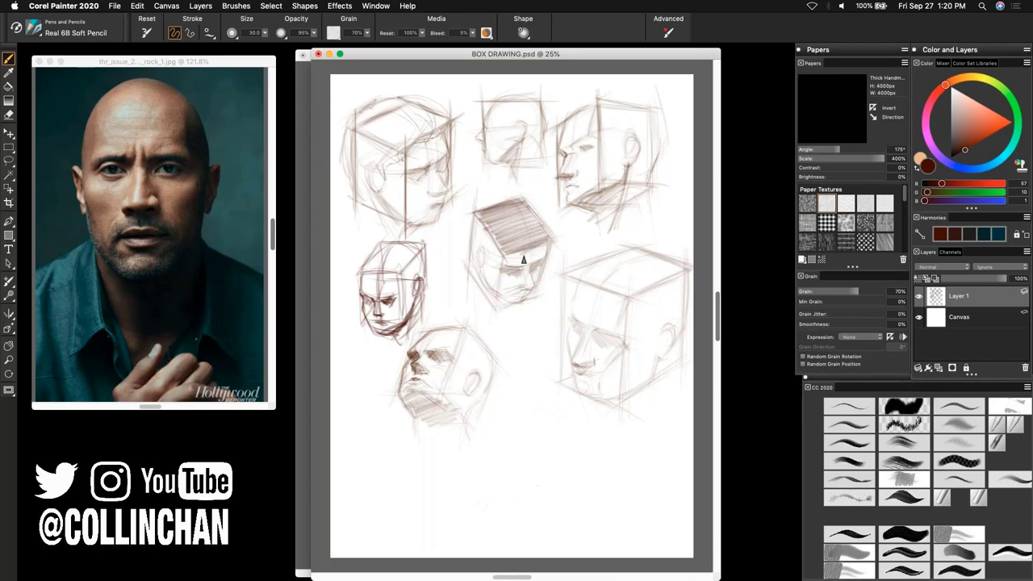
mouse_move(523, 258)
mouse_down()
mouse_move(539, 270)
mouse_move(520, 305)
mouse_up()
drag(434, 232, 463, 256)
drag(445, 313, 477, 289)
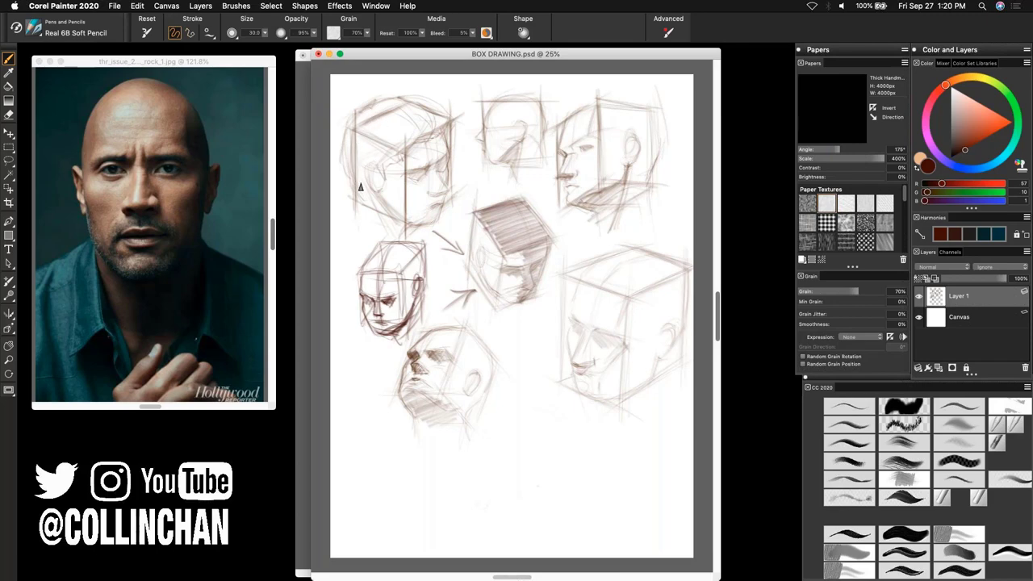
Step: Hatch the side plane and lightly shade the top plane of the upper-left box head, adding direction arrows beside it
mouse_move(359, 133)
mouse_down()
mouse_move(362, 199)
mouse_move(370, 190)
mouse_move(389, 213)
mouse_up()
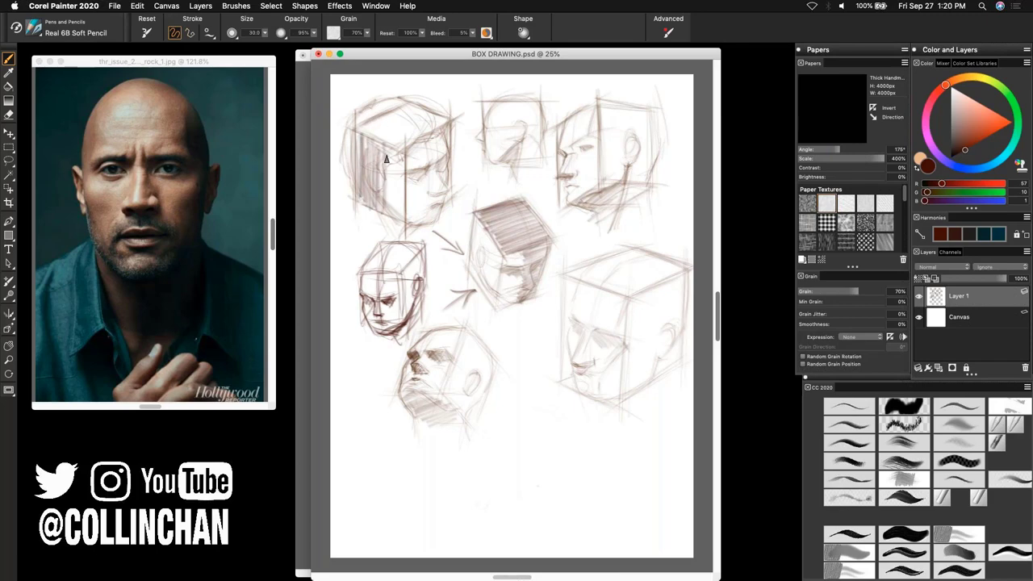
mouse_move(384, 153)
mouse_down()
mouse_move(403, 221)
mouse_move(408, 172)
mouse_move(411, 218)
mouse_up()
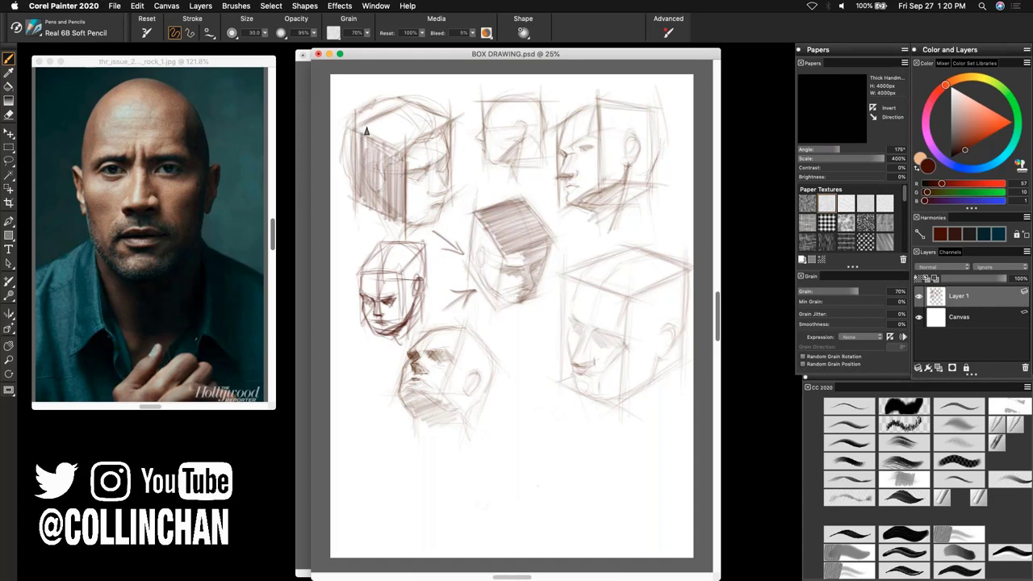
drag(365, 130, 385, 135)
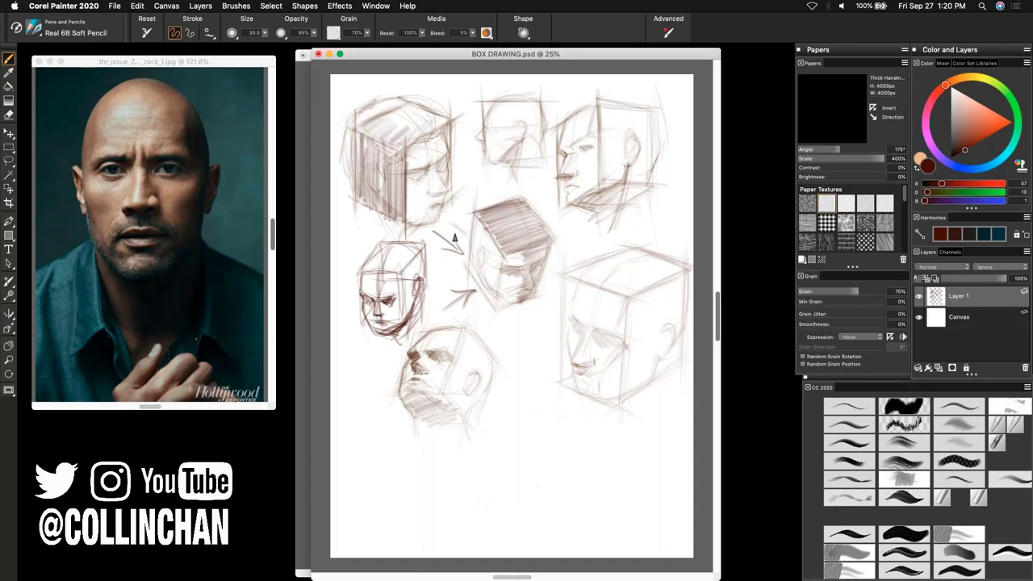
drag(447, 218, 466, 220)
mouse_move(477, 84)
mouse_down()
mouse_move(458, 107)
mouse_move(480, 121)
mouse_up()
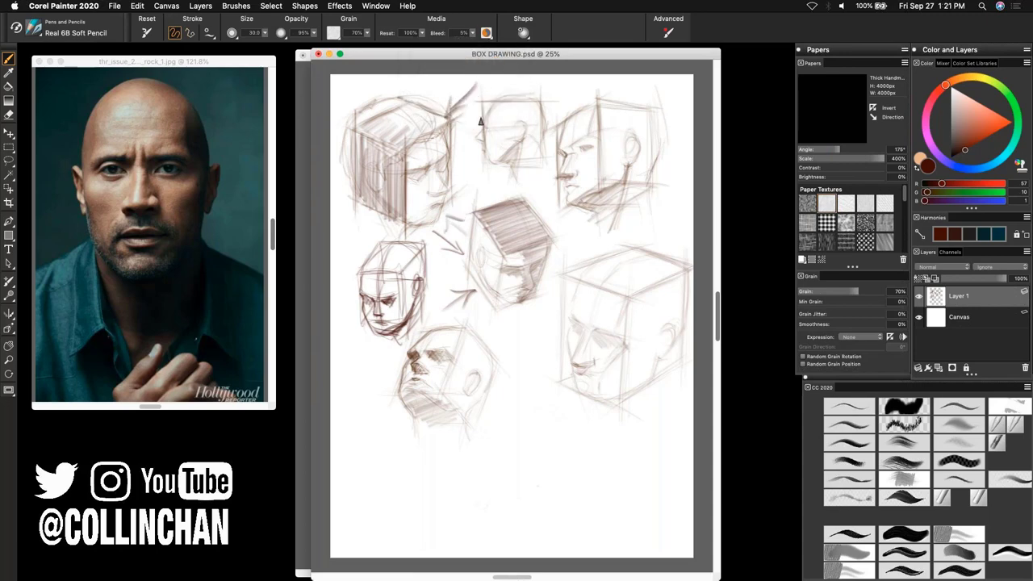
Step: Reinforce the box edges of the upper-right head and draw an upward arrow beneath it
drag(568, 117, 623, 95)
drag(566, 121, 602, 103)
mouse_move(565, 239)
mouse_down()
mouse_move(576, 228)
mouse_move(581, 239)
mouse_up()
mouse_move(610, 188)
mouse_down()
mouse_move(601, 198)
mouse_move(629, 201)
mouse_up()
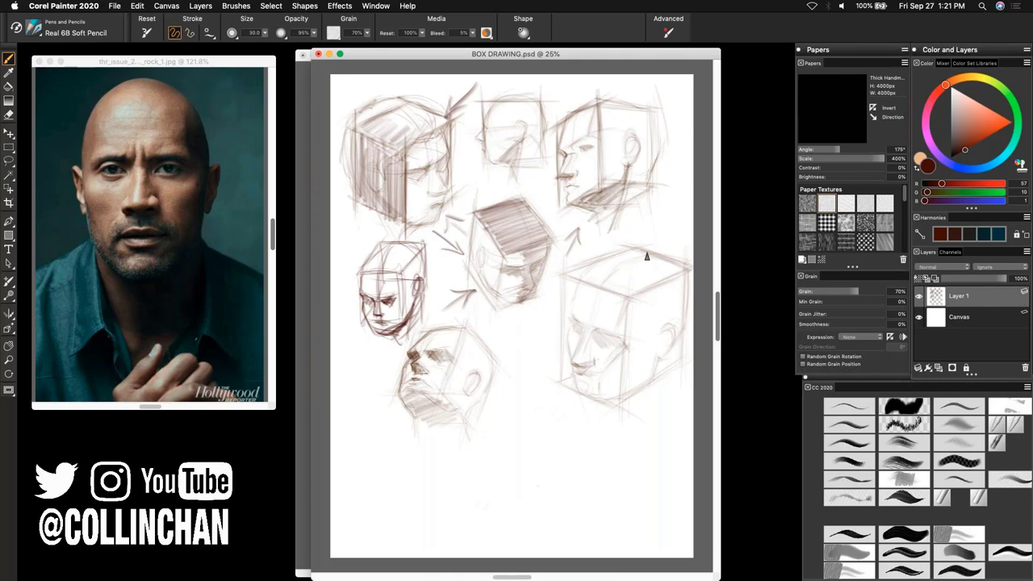
Step: Hatch the top plane of the large lower-right box head and darken the small profile head's box, face and ear
drag(662, 263, 617, 281)
drag(536, 101, 539, 160)
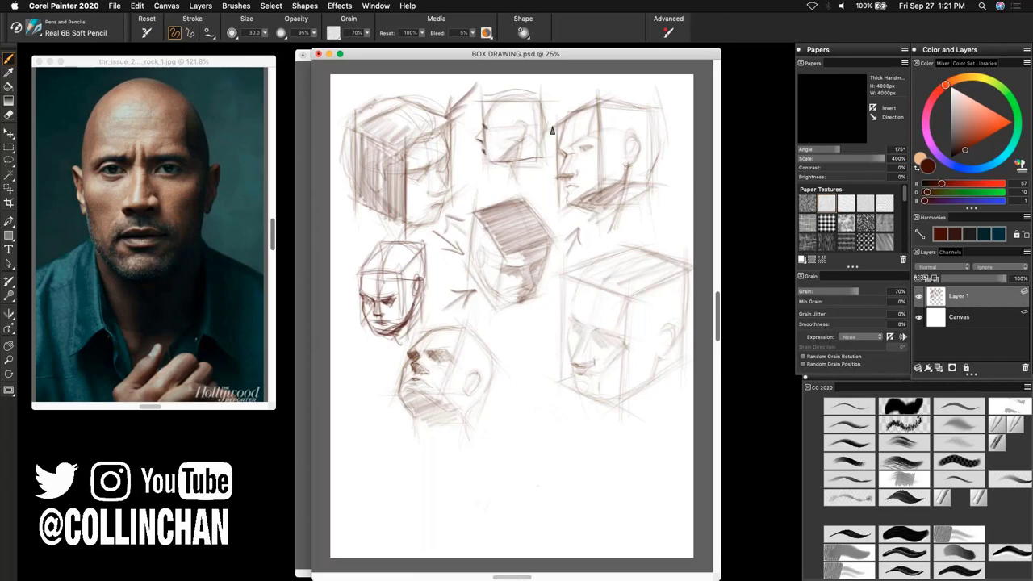
mouse_move(523, 126)
mouse_down()
mouse_move(518, 152)
mouse_move(494, 168)
mouse_up()
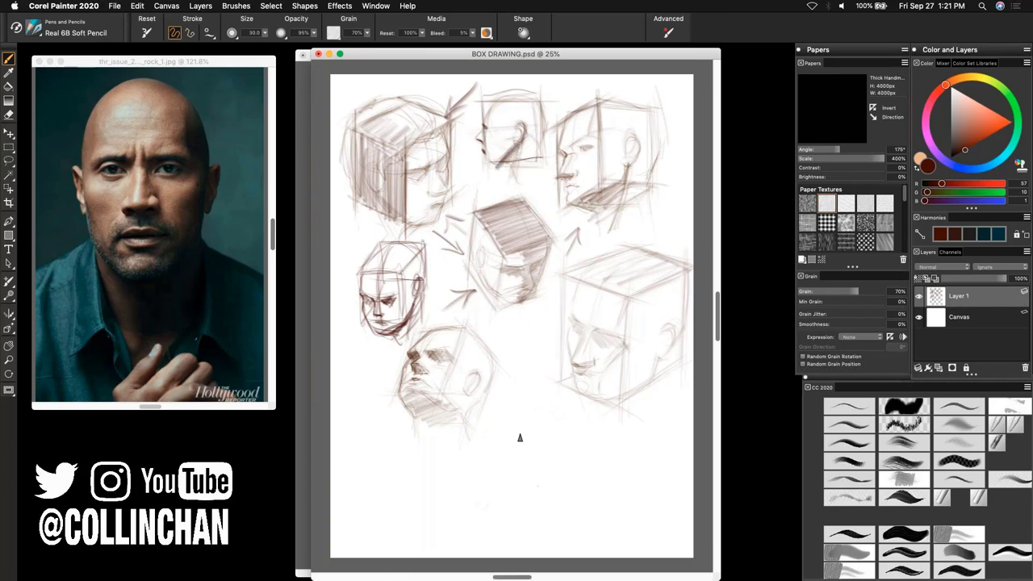
Step: Sketch a standing figure from box shapes in the empty lower area, with head, torso, pelvis, outstretched arm and spread legs
drag(524, 422, 506, 463)
mouse_move(559, 413)
mouse_down()
mouse_move(531, 408)
mouse_move(568, 431)
mouse_up()
drag(518, 465, 555, 464)
mouse_move(569, 420)
mouse_down()
mouse_move(574, 442)
mouse_move(530, 499)
mouse_up()
mouse_move(532, 421)
mouse_down()
mouse_move(534, 494)
mouse_move(505, 499)
mouse_move(563, 504)
mouse_up()
mouse_move(563, 496)
mouse_down()
mouse_move(554, 482)
mouse_move(466, 523)
mouse_move(526, 509)
mouse_move(572, 538)
mouse_up()
drag(568, 500, 593, 536)
mouse_move(545, 393)
mouse_down()
mouse_move(533, 402)
mouse_move(552, 402)
mouse_move(562, 431)
mouse_move(487, 436)
mouse_move(485, 448)
mouse_move(445, 462)
mouse_up()
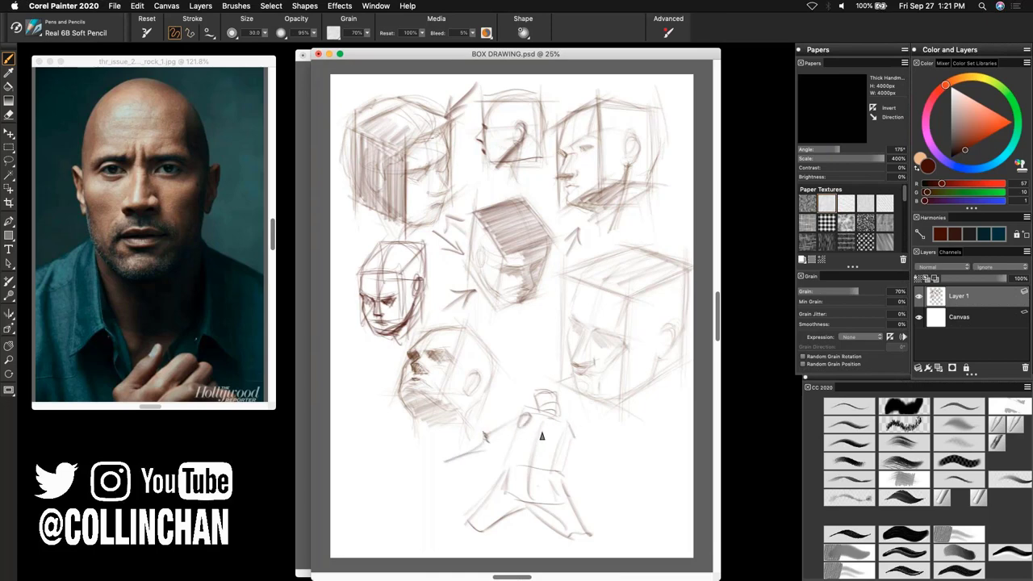
Step: Reinforce the box figure's torso and legs, shade its side plane, and add the bent second arm and head shading
drag(552, 418, 531, 478)
drag(520, 432, 514, 464)
mouse_move(534, 414)
mouse_down()
mouse_move(577, 432)
mouse_move(559, 442)
mouse_move(569, 449)
mouse_move(554, 476)
mouse_move(559, 501)
mouse_move(533, 508)
mouse_move(552, 502)
mouse_move(522, 498)
mouse_move(568, 503)
mouse_move(579, 543)
mouse_up()
mouse_move(566, 490)
mouse_down()
mouse_move(564, 541)
mouse_move(593, 565)
mouse_up()
drag(500, 483, 460, 555)
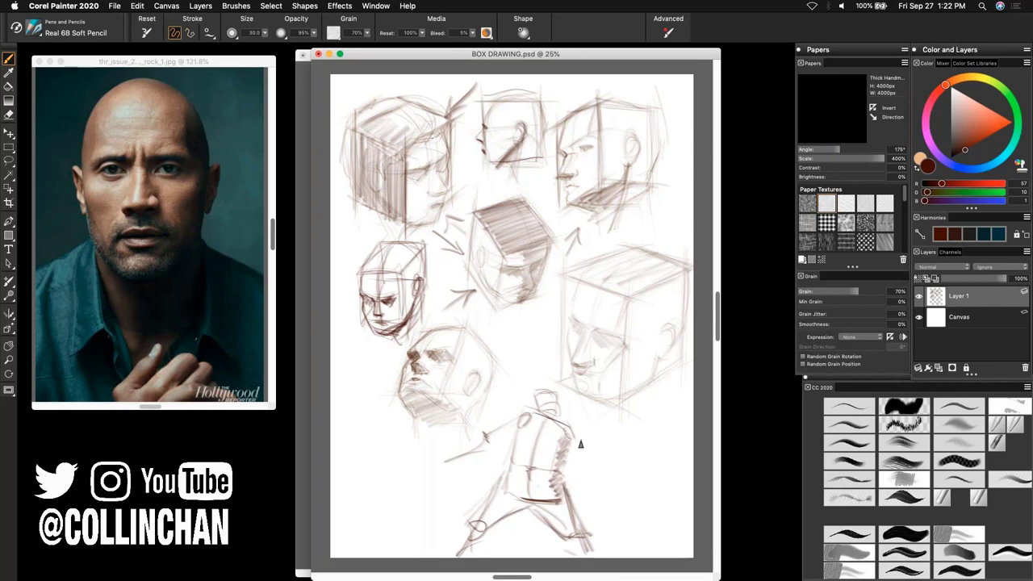
mouse_move(573, 436)
mouse_down()
mouse_move(589, 469)
mouse_move(584, 456)
mouse_up()
mouse_move(532, 408)
mouse_down()
mouse_move(584, 390)
mouse_move(529, 406)
mouse_move(563, 397)
mouse_move(540, 409)
mouse_move(590, 474)
mouse_move(575, 486)
mouse_move(570, 446)
mouse_move(560, 469)
mouse_move(569, 450)
mouse_move(584, 451)
mouse_move(560, 476)
mouse_move(569, 447)
mouse_move(555, 474)
mouse_move(563, 453)
mouse_move(562, 495)
mouse_up()
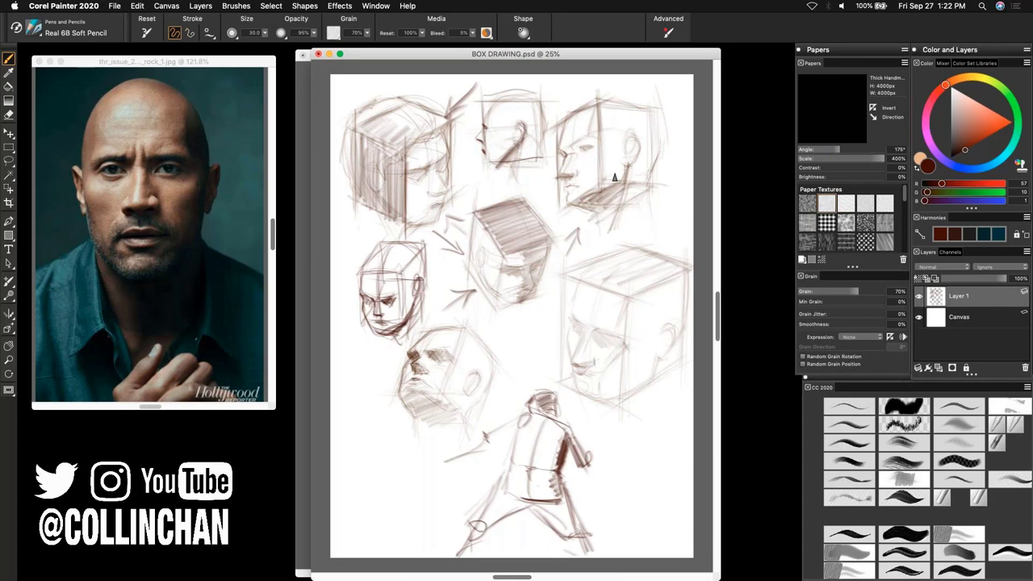
Step: Minimize the box drawing to return to the portrait, and draw horizontal construction lines above the head and around the forehead plane
click(329, 54)
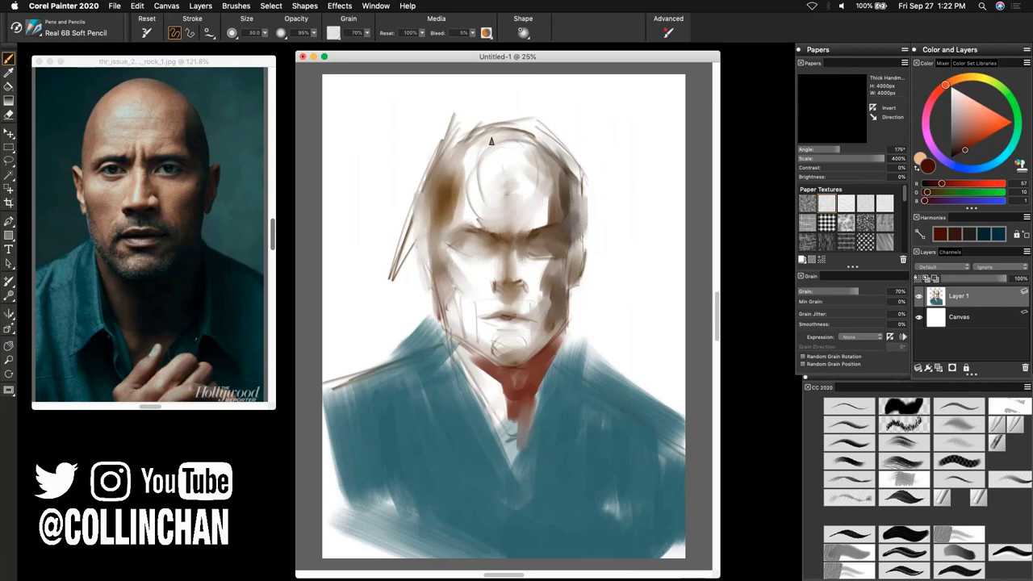
mouse_move(462, 136)
mouse_down()
mouse_move(539, 118)
mouse_move(423, 139)
mouse_move(573, 117)
mouse_up()
drag(387, 134, 606, 121)
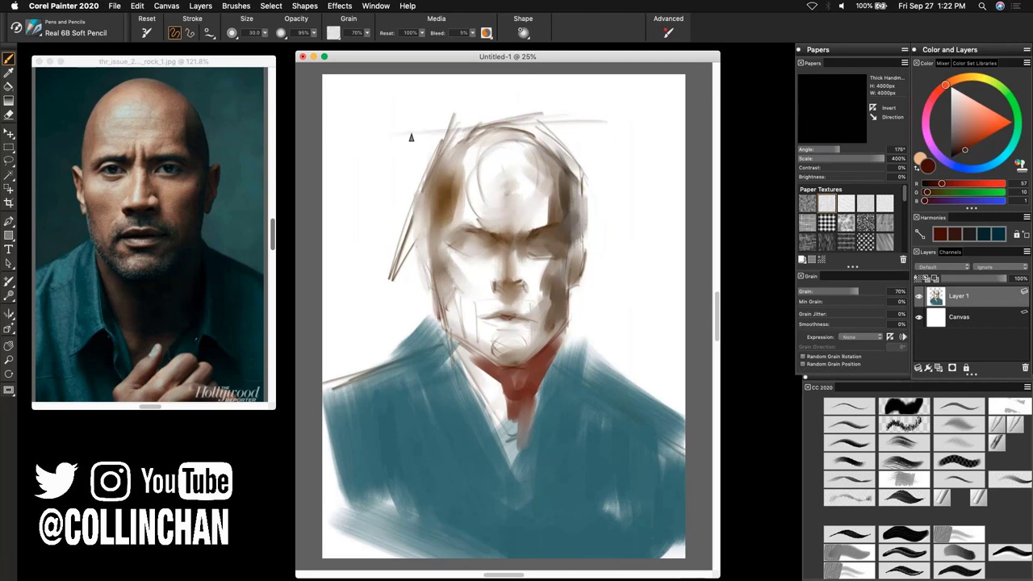
drag(497, 128, 575, 123)
drag(478, 169, 536, 171)
drag(476, 223, 541, 219)
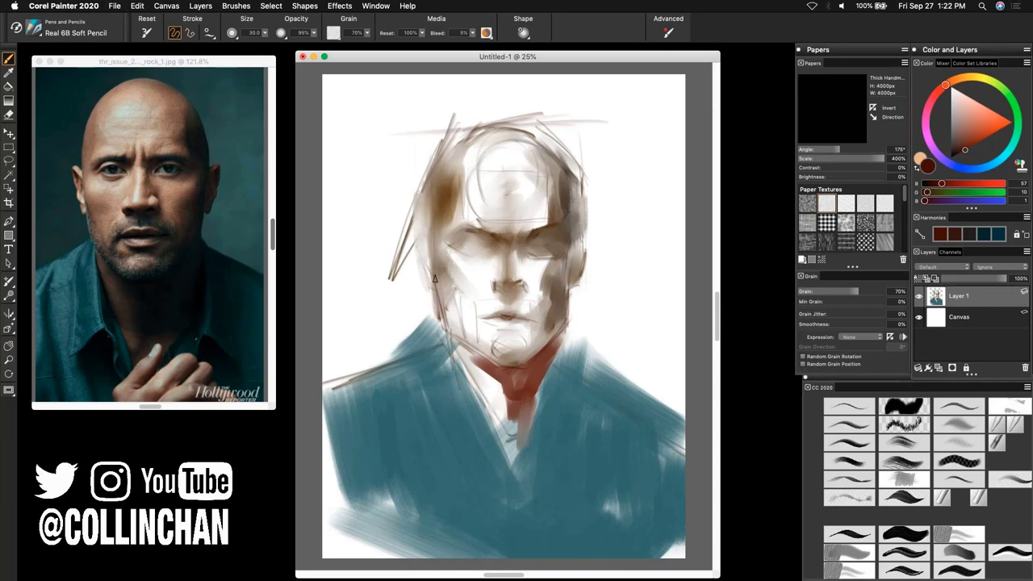
Step: Sketch vertical construction lines down both sides of the portrait's head to define its box-like side planes and jaw
drag(437, 226, 444, 300)
drag(581, 150, 573, 325)
drag(462, 359, 582, 339)
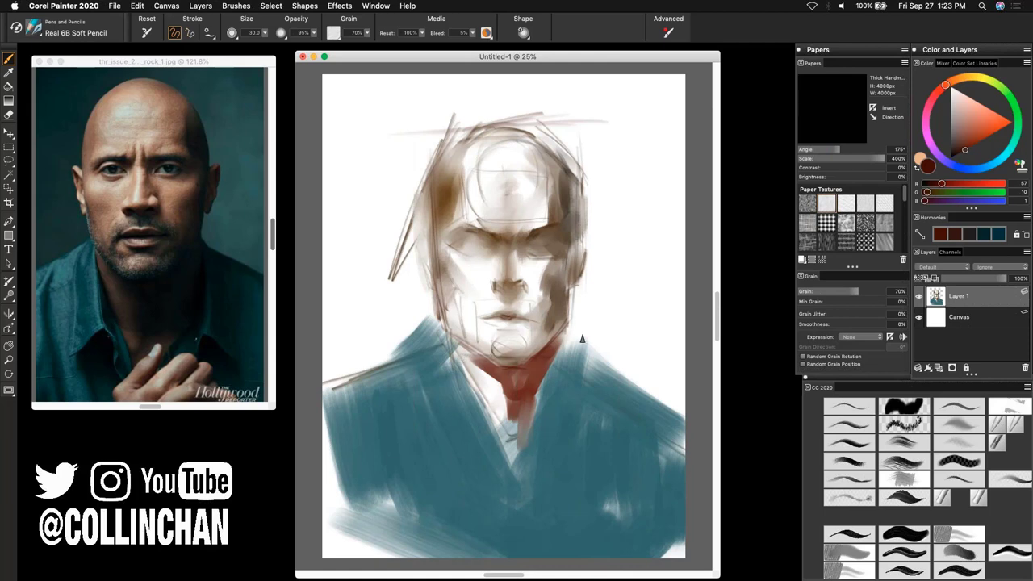
drag(575, 247, 574, 349)
drag(446, 281, 464, 409)
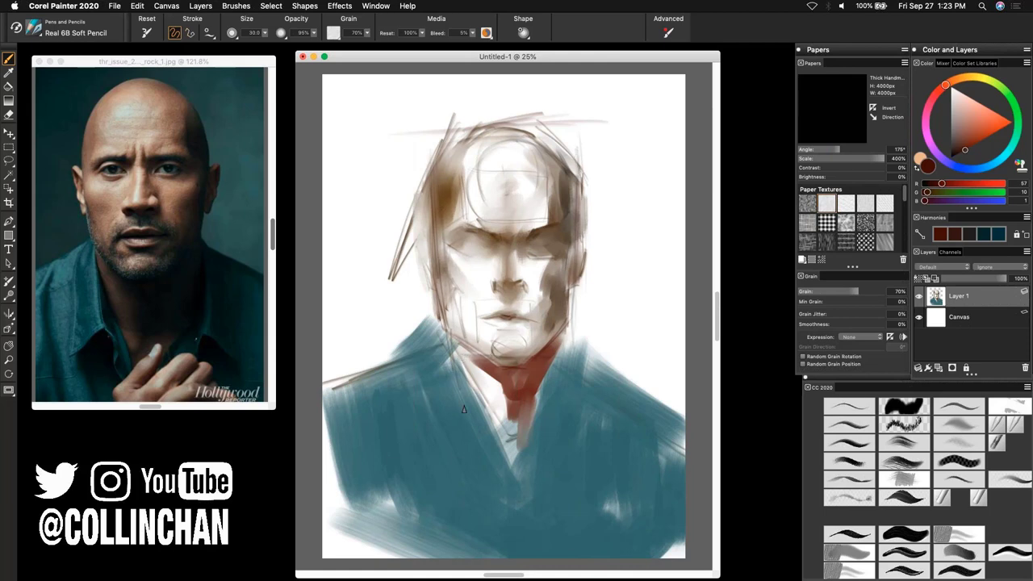
drag(423, 191, 432, 316)
Step: Add construction lines across the shoulders and chest and down both sides of the torso to block in the body
mouse_move(453, 364)
mouse_down()
mouse_move(353, 381)
mouse_move(335, 397)
mouse_move(431, 398)
mouse_up()
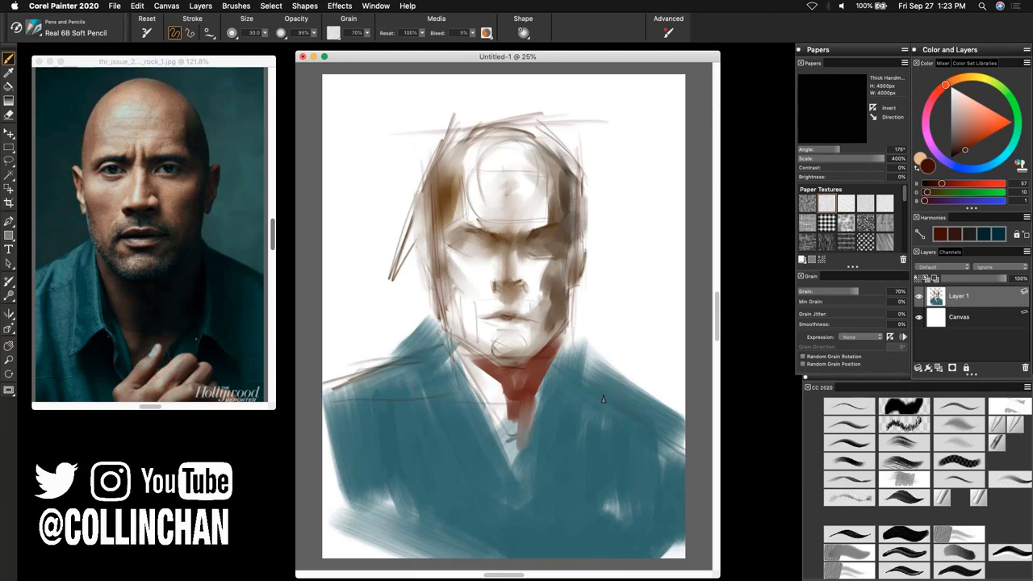
drag(603, 398, 480, 404)
drag(591, 362, 637, 397)
drag(361, 502, 358, 536)
drag(636, 422, 630, 535)
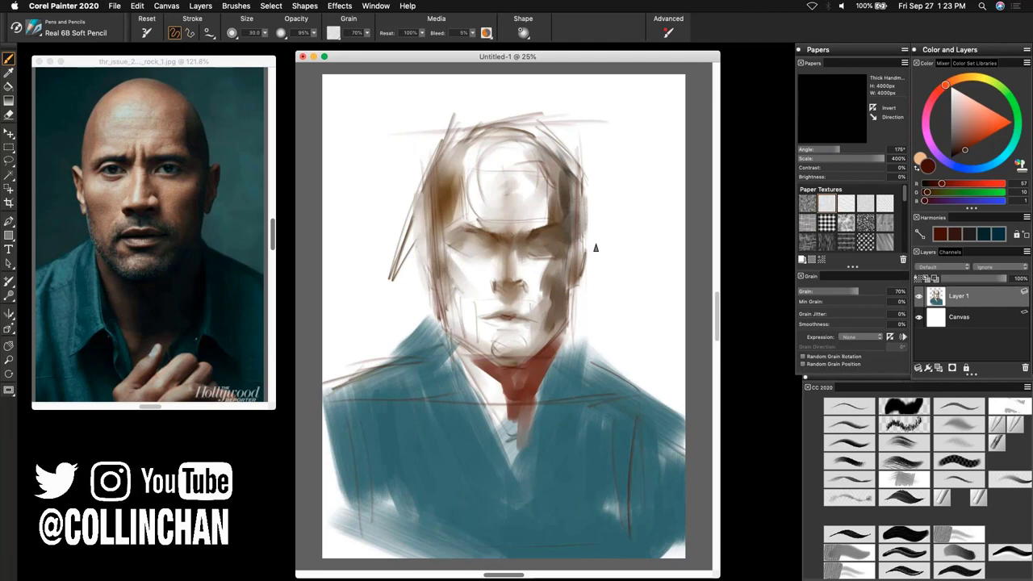
Step: Switch to the Square Chalk 35 brush and block in dark red shadows on the face's right side, chin and eye sockets
click(942, 497)
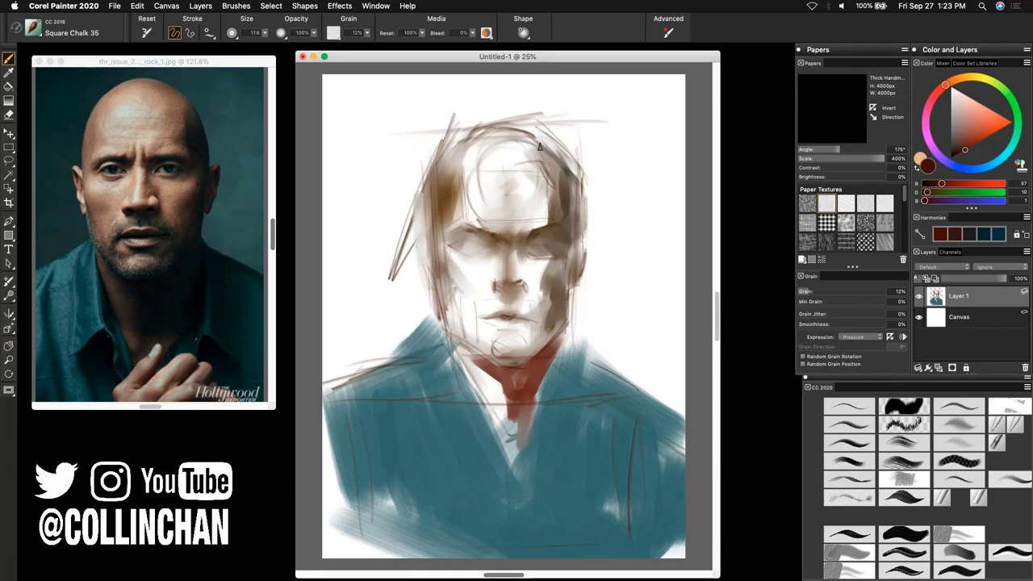
mouse_move(540, 146)
mouse_down()
mouse_move(529, 157)
mouse_move(547, 149)
mouse_up()
mouse_move(543, 157)
mouse_down()
mouse_move(555, 164)
mouse_move(557, 218)
mouse_move(565, 162)
mouse_move(563, 265)
mouse_move(553, 219)
mouse_move(560, 331)
mouse_move(521, 388)
mouse_up()
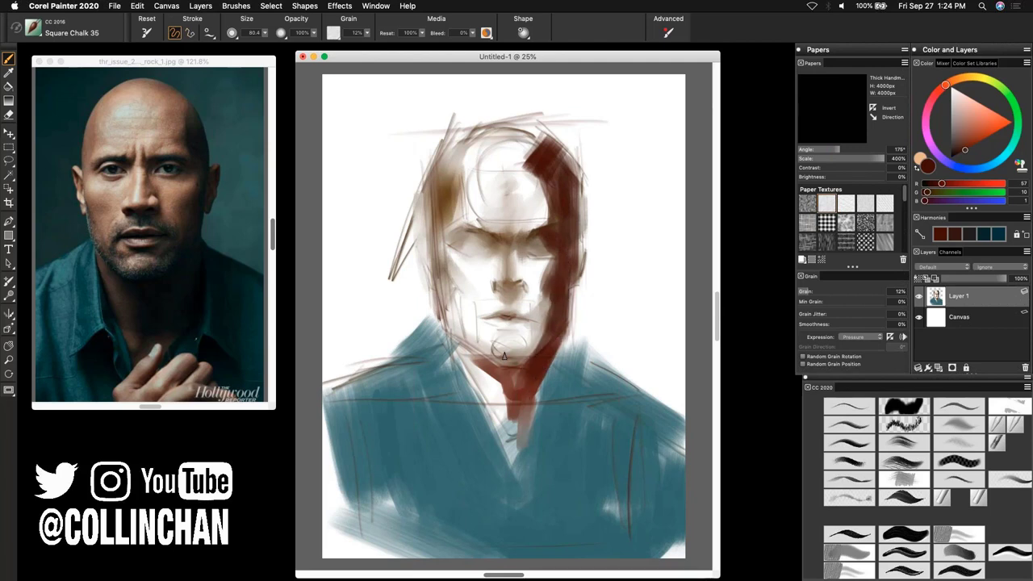
mouse_move(501, 342)
mouse_down()
mouse_move(559, 342)
mouse_move(535, 352)
mouse_move(554, 324)
mouse_move(555, 289)
mouse_move(548, 308)
mouse_move(535, 289)
mouse_move(553, 311)
mouse_move(560, 357)
mouse_move(525, 282)
mouse_move(506, 301)
mouse_up()
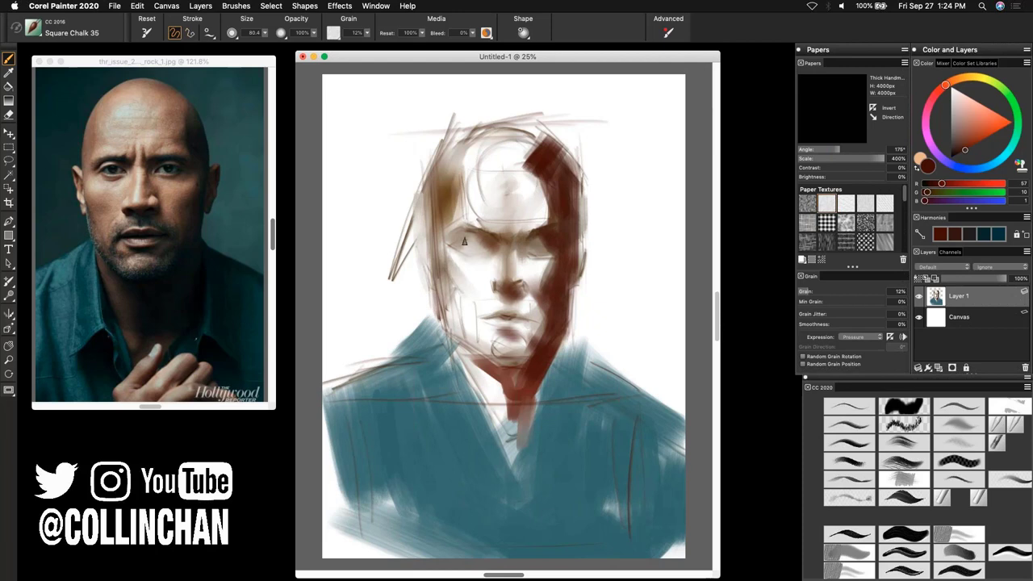
mouse_move(464, 241)
mouse_down()
mouse_move(488, 247)
mouse_move(530, 234)
mouse_move(529, 252)
mouse_move(548, 260)
mouse_up()
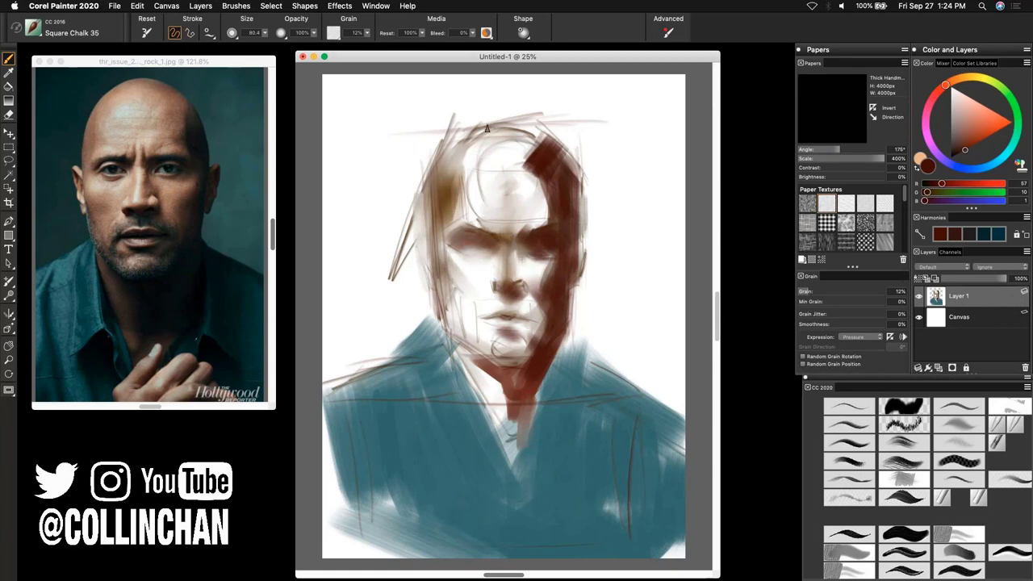
Step: Paint dark red shadow planes along the left side of the head and jaw, and fill the neck down to the neckline
mouse_move(488, 127)
mouse_down()
mouse_move(443, 170)
mouse_move(481, 140)
mouse_move(539, 133)
mouse_move(520, 123)
mouse_move(499, 129)
mouse_move(447, 196)
mouse_up()
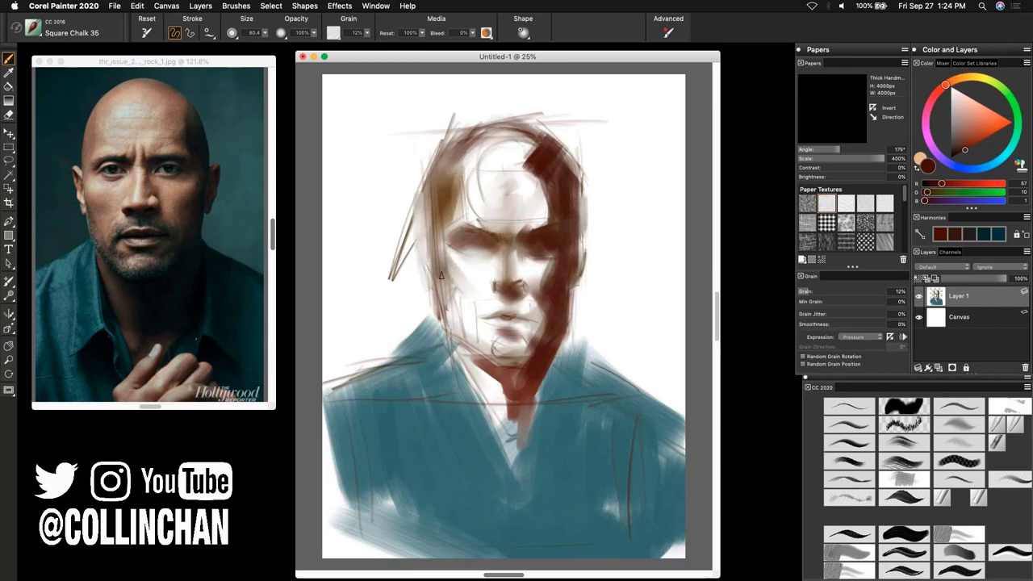
mouse_move(440, 281)
mouse_down()
mouse_move(480, 339)
mouse_move(498, 426)
mouse_move(446, 293)
mouse_move(461, 373)
mouse_move(538, 479)
mouse_move(537, 428)
mouse_move(477, 355)
mouse_move(511, 381)
mouse_move(515, 337)
mouse_move(506, 378)
mouse_move(495, 373)
mouse_move(548, 363)
mouse_up()
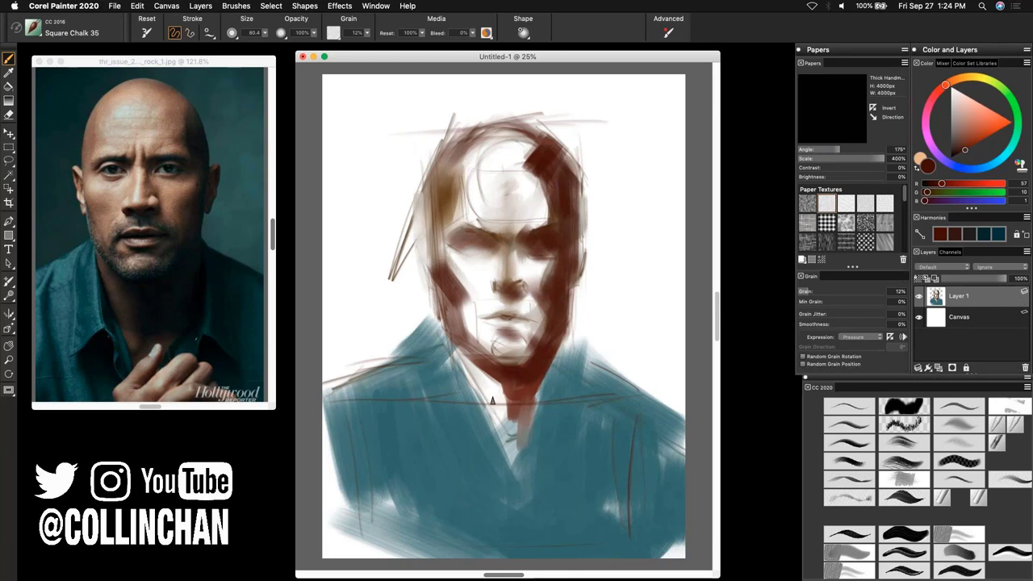
mouse_move(492, 381)
mouse_down()
mouse_move(522, 422)
mouse_move(512, 394)
mouse_move(560, 356)
mouse_move(554, 350)
mouse_move(529, 411)
mouse_up()
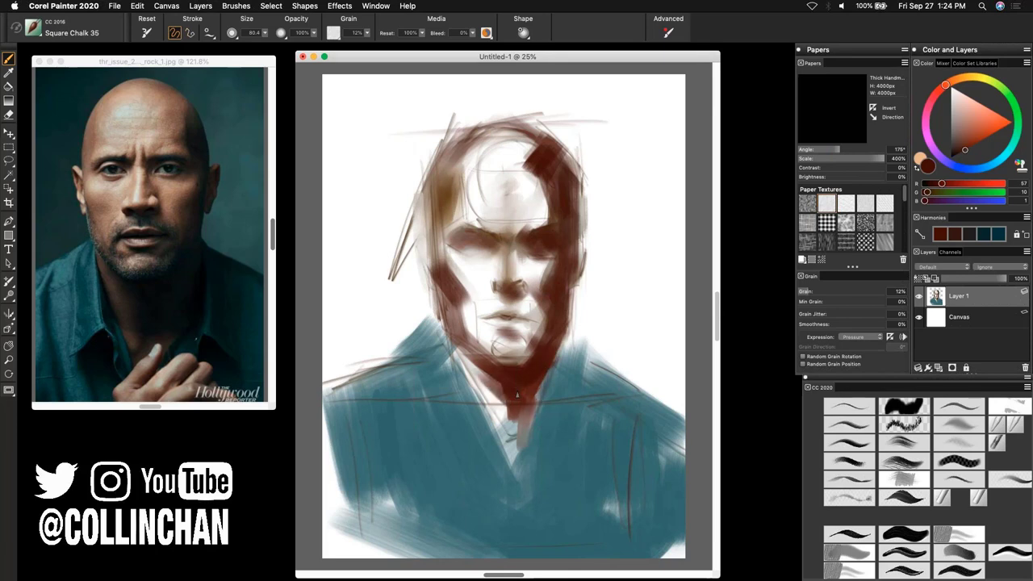
mouse_move(567, 338)
mouse_down()
mouse_move(508, 442)
mouse_move(505, 385)
mouse_move(516, 425)
mouse_move(507, 441)
mouse_move(539, 385)
mouse_move(499, 360)
mouse_up()
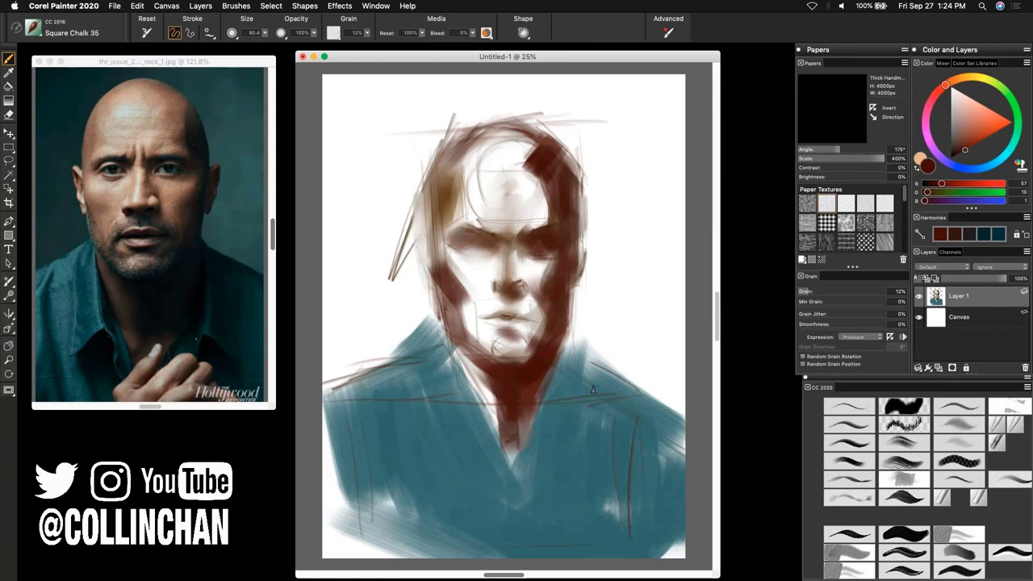
mouse_move(565, 352)
mouse_down()
mouse_move(562, 388)
mouse_move(557, 363)
mouse_move(537, 412)
mouse_up()
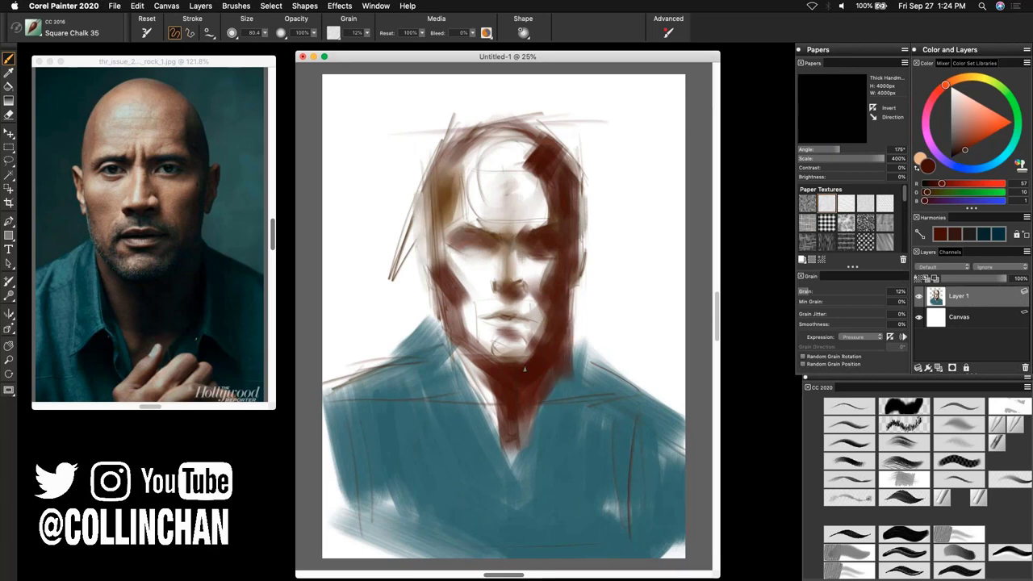
Step: Reduce the chalk to a radius of 26 and draw the left collar, V-shaped neckline and both shoulder lines in dark red
key(bracketleft)
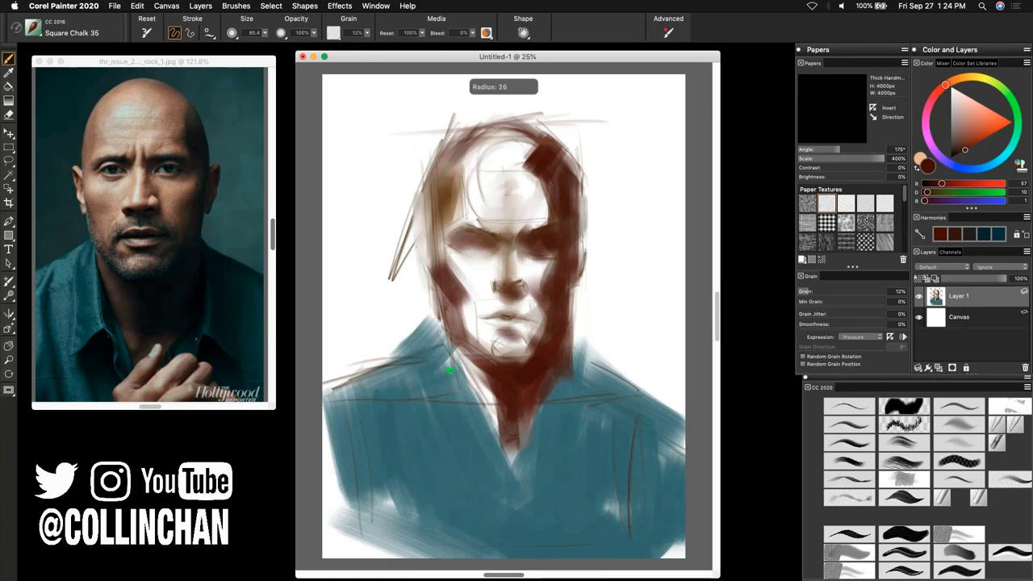
mouse_move(440, 347)
mouse_down()
mouse_move(489, 418)
mouse_move(438, 397)
mouse_move(445, 417)
mouse_move(459, 408)
mouse_move(437, 416)
mouse_move(456, 396)
mouse_move(436, 415)
mouse_up()
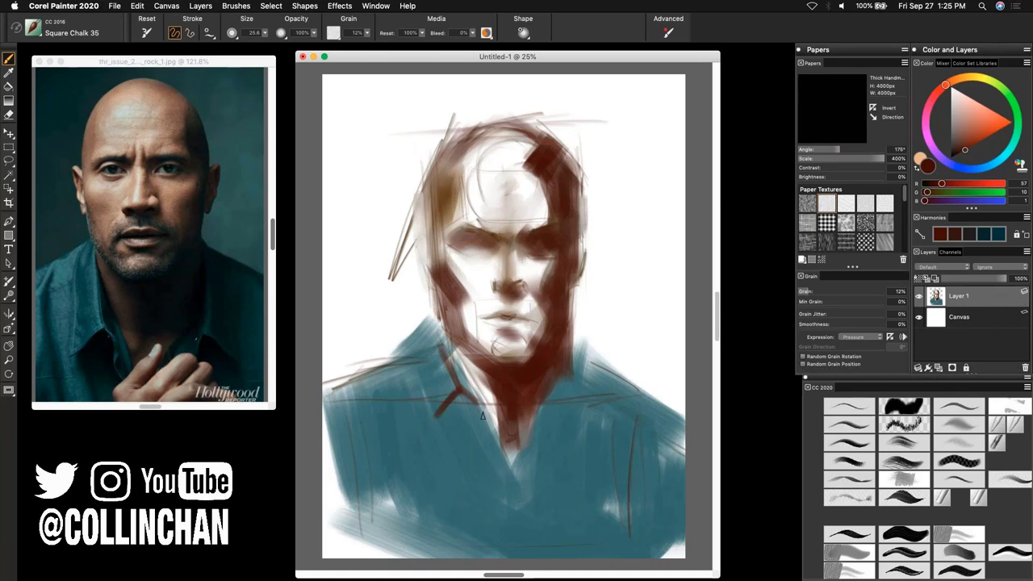
mouse_move(478, 409)
mouse_down()
mouse_move(484, 432)
mouse_move(492, 444)
mouse_move(549, 384)
mouse_move(529, 451)
mouse_move(508, 473)
mouse_move(537, 433)
mouse_up()
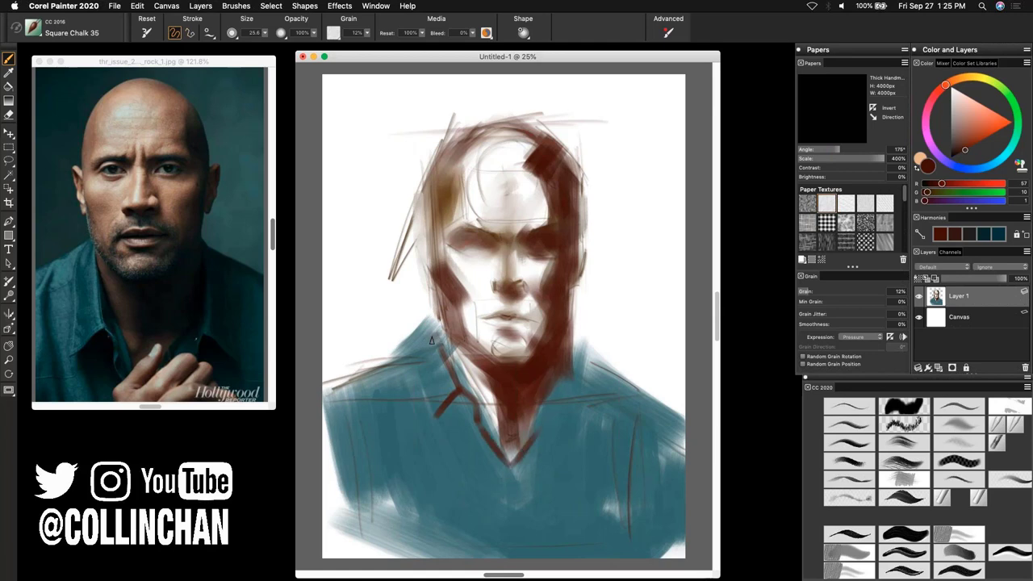
mouse_move(423, 336)
mouse_down()
mouse_move(449, 337)
mouse_move(428, 332)
mouse_move(333, 376)
mouse_up()
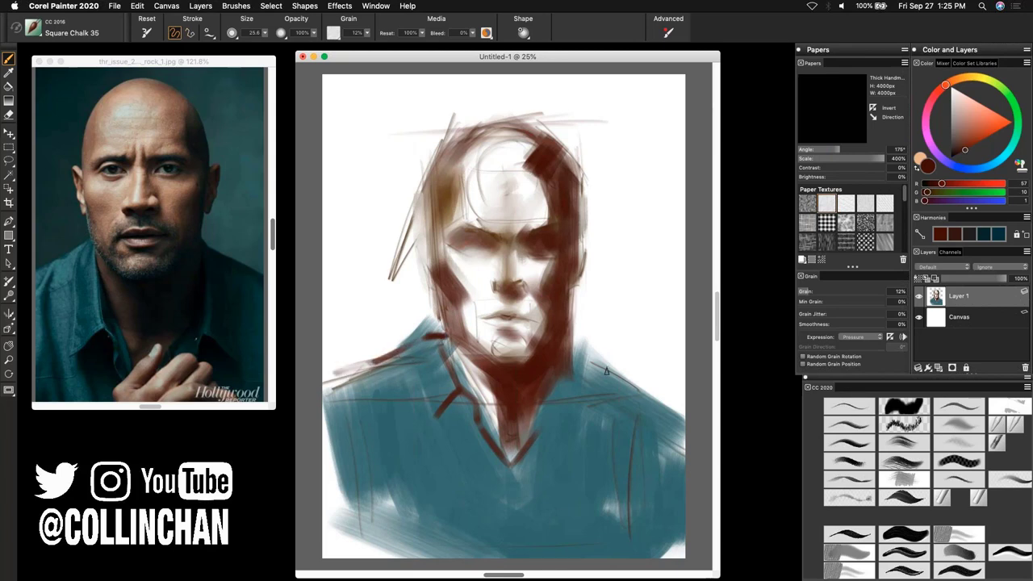
drag(580, 345, 634, 373)
mouse_move(578, 340)
mouse_down()
mouse_move(563, 452)
mouse_move(552, 456)
mouse_move(576, 343)
mouse_move(562, 392)
mouse_move(531, 435)
mouse_move(584, 387)
mouse_up()
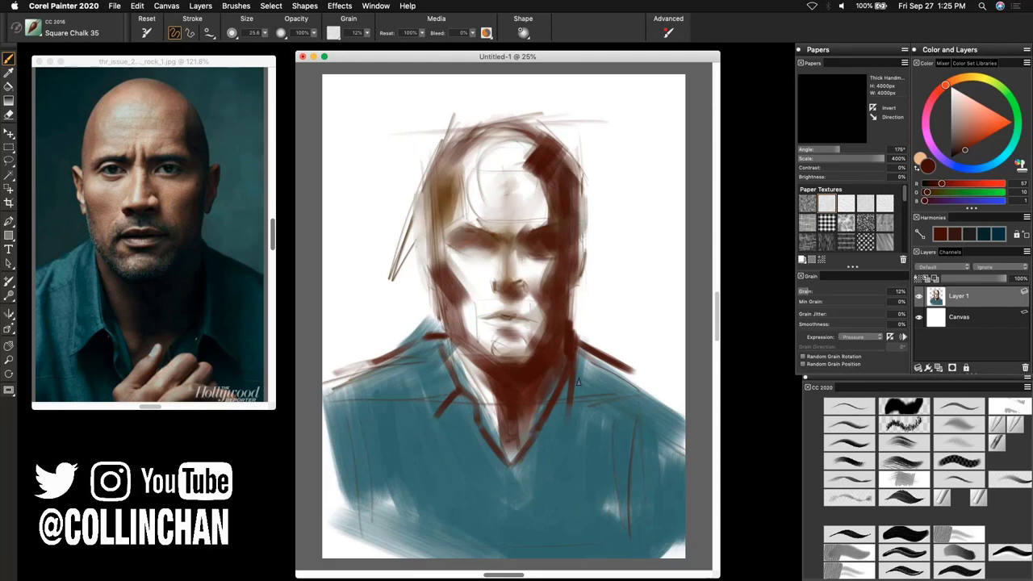
Step: Draw the shirt's right collar flap and thicken the dark shadow along the right edge of the neckline
mouse_move(567, 453)
mouse_down()
mouse_move(576, 426)
mouse_move(601, 444)
mouse_up()
drag(579, 342, 609, 444)
mouse_move(565, 413)
mouse_down()
mouse_move(552, 443)
mouse_move(565, 423)
mouse_move(569, 431)
mouse_move(552, 384)
mouse_move(543, 387)
mouse_move(552, 380)
mouse_move(568, 391)
mouse_move(560, 426)
mouse_move(522, 467)
mouse_move(531, 419)
mouse_move(512, 457)
mouse_move(541, 426)
mouse_move(510, 468)
mouse_move(545, 457)
mouse_up()
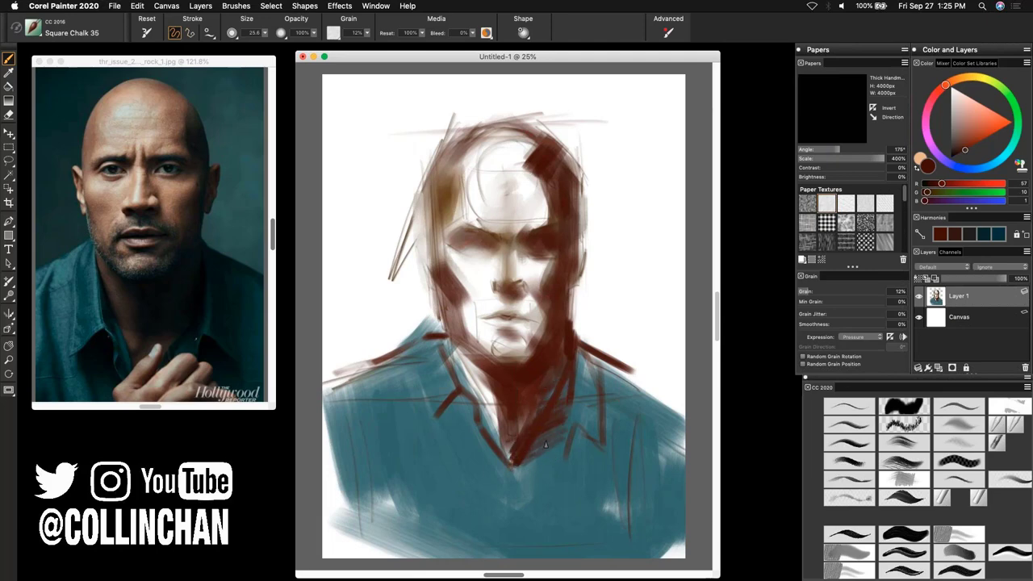
Step: Enlarge the chalk to radius 88 and block dark red shadows beside the neckline, down the shirt's right side and over the hand area
key(bracketright)
key(bracketright)
key(bracketright)
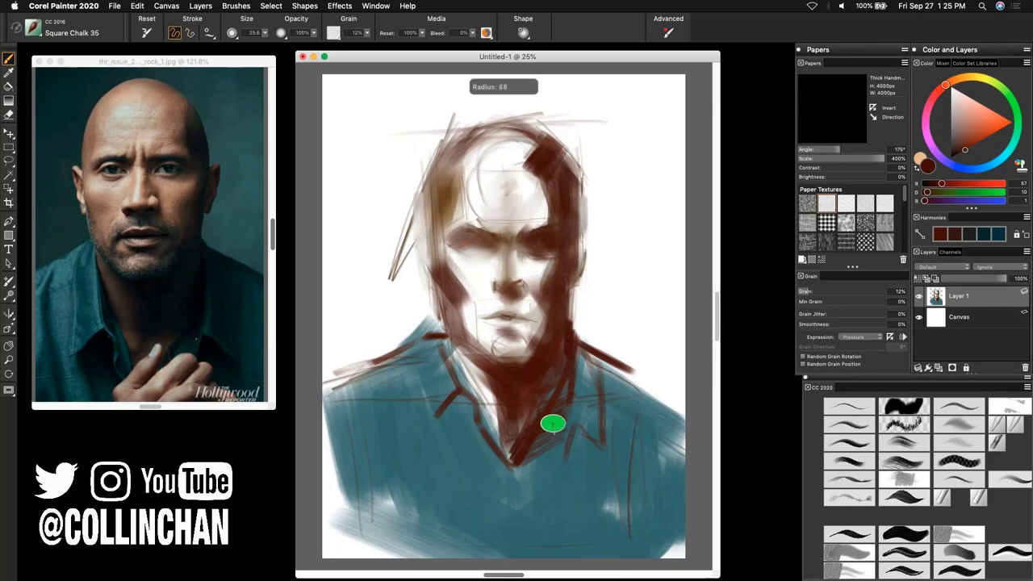
mouse_move(558, 411)
mouse_down()
mouse_move(552, 443)
mouse_move(565, 391)
mouse_move(523, 466)
mouse_move(536, 445)
mouse_move(549, 454)
mouse_move(524, 478)
mouse_move(565, 448)
mouse_up()
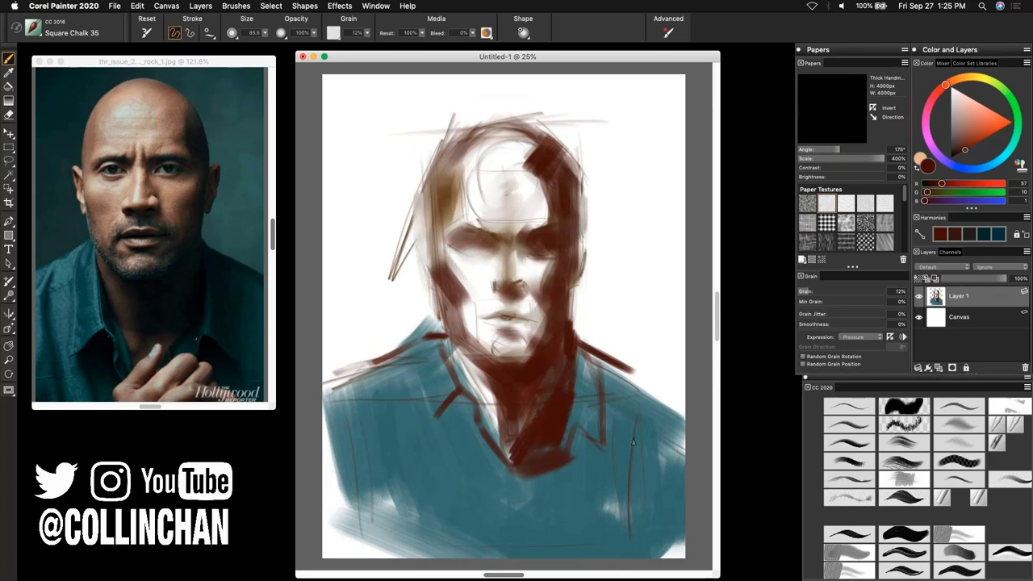
mouse_move(603, 355)
mouse_down()
mouse_move(607, 426)
mouse_move(621, 452)
mouse_move(632, 400)
mouse_up()
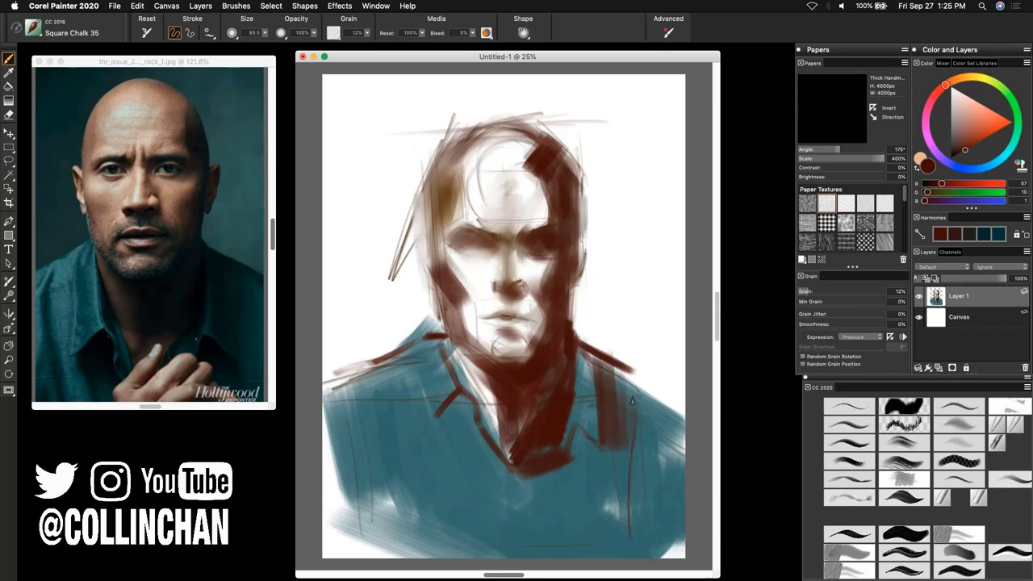
mouse_move(592, 448)
mouse_down()
mouse_move(544, 500)
mouse_move(563, 498)
mouse_move(555, 544)
mouse_move(583, 559)
mouse_move(646, 505)
mouse_up()
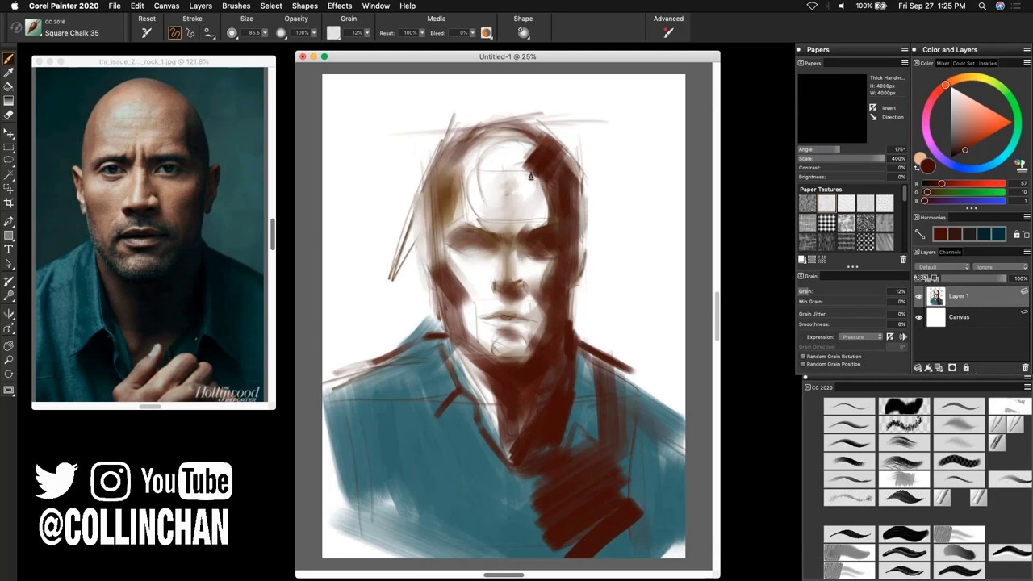
Step: Deepen the dark red shadows at the forehead's right edge, eye sockets and nose base, and along the left side of the head and jaw
drag(513, 138, 523, 157)
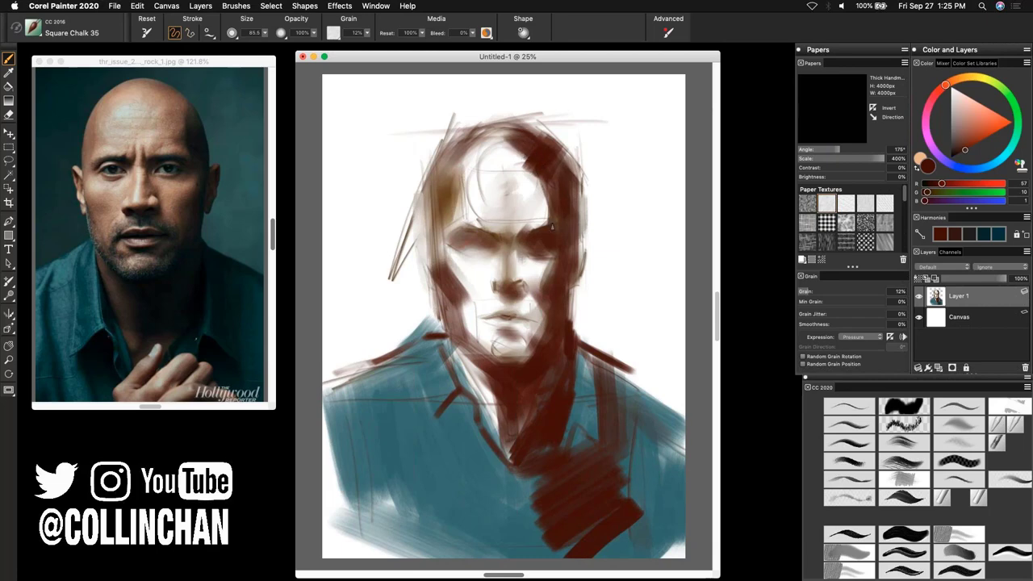
drag(547, 215, 540, 179)
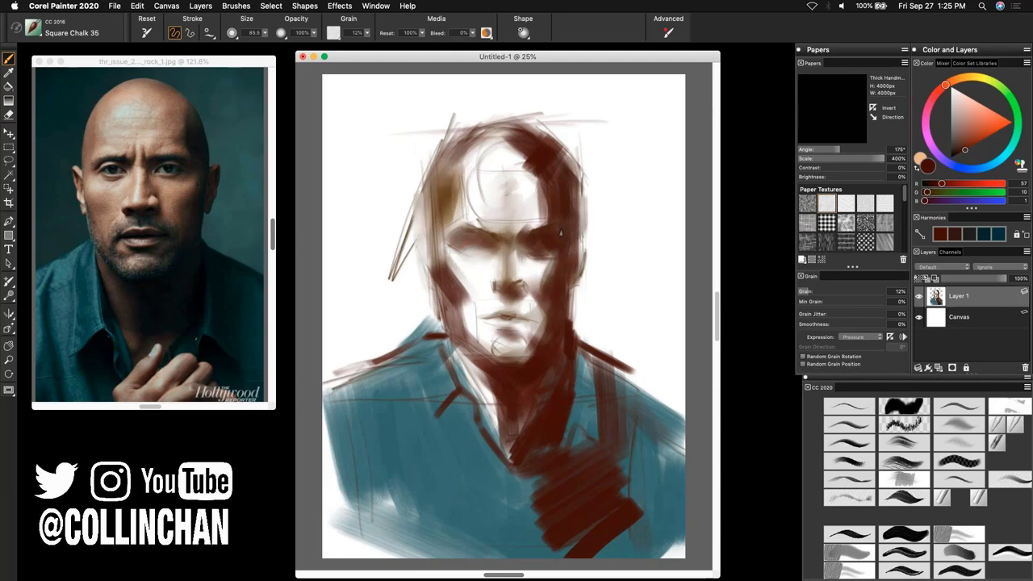
mouse_move(515, 232)
mouse_down()
mouse_move(483, 255)
mouse_move(486, 237)
mouse_move(467, 251)
mouse_move(464, 240)
mouse_move(484, 263)
mouse_up()
drag(511, 296, 514, 299)
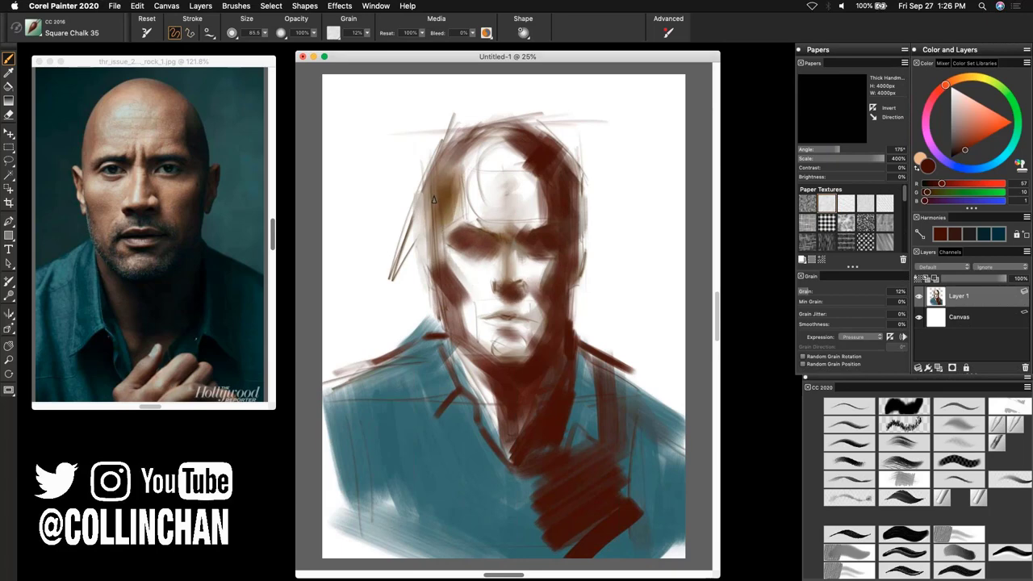
mouse_move(439, 182)
mouse_down()
mouse_move(428, 201)
mouse_move(441, 257)
mouse_move(436, 225)
mouse_up()
drag(448, 295, 456, 374)
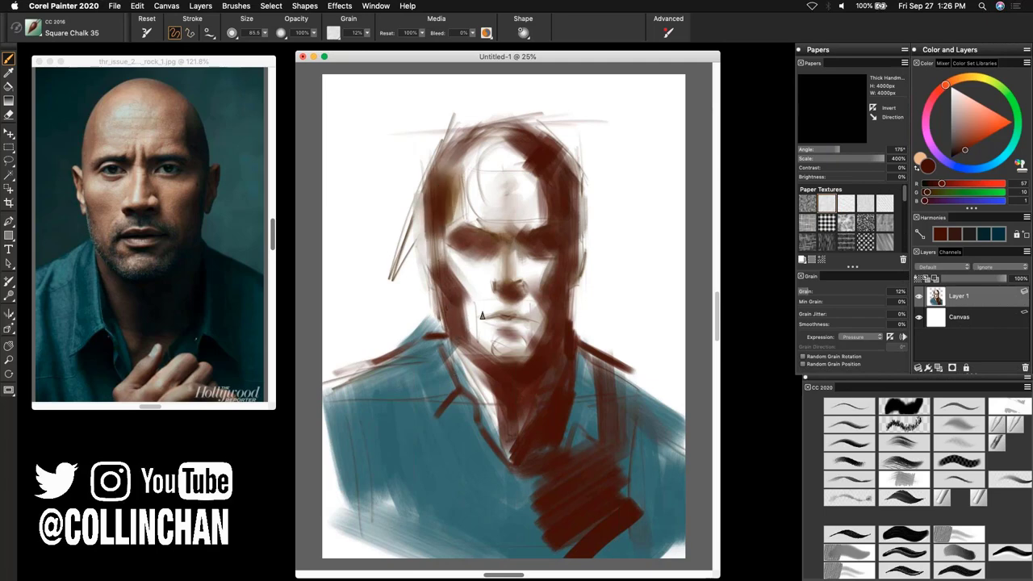
drag(461, 271, 473, 339)
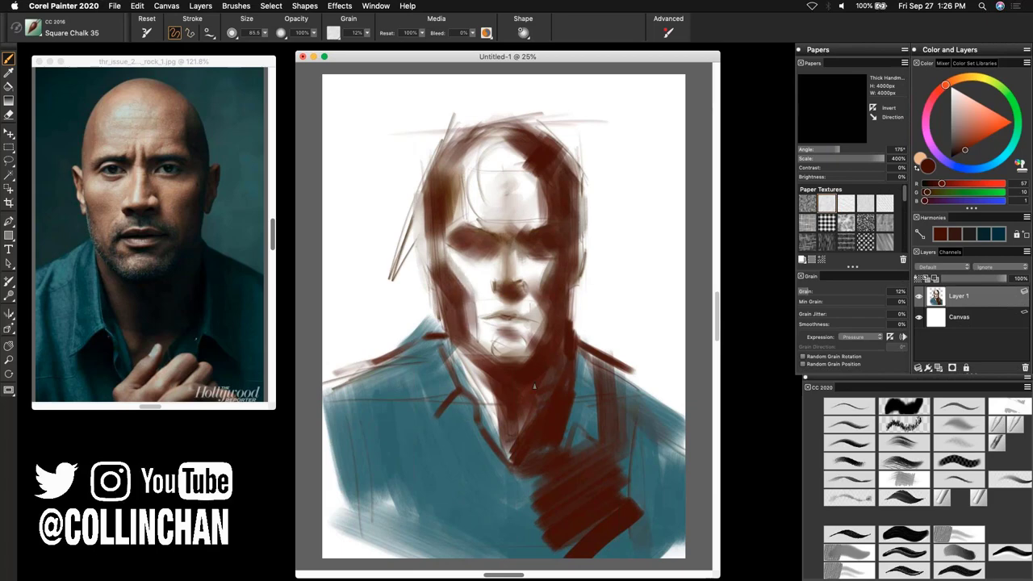
Step: Fill the forehead with light peach, and cover its left and centre with a greyish tan sampled from the reference photo
key(shift+x)
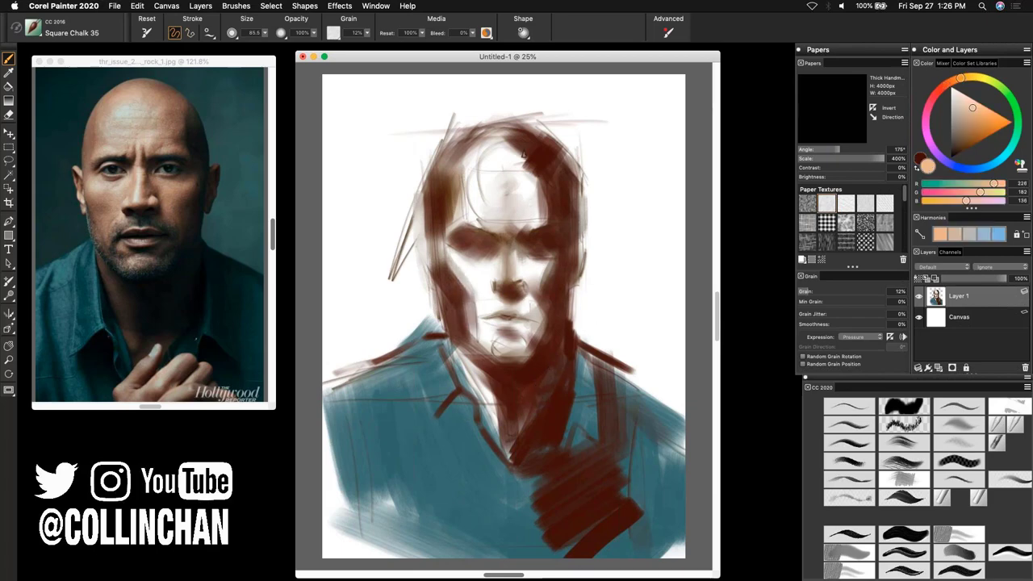
mouse_move(484, 156)
mouse_down()
mouse_move(477, 169)
mouse_move(504, 177)
mouse_move(480, 206)
mouse_move(522, 201)
mouse_move(525, 226)
mouse_move(544, 217)
mouse_move(535, 173)
mouse_up()
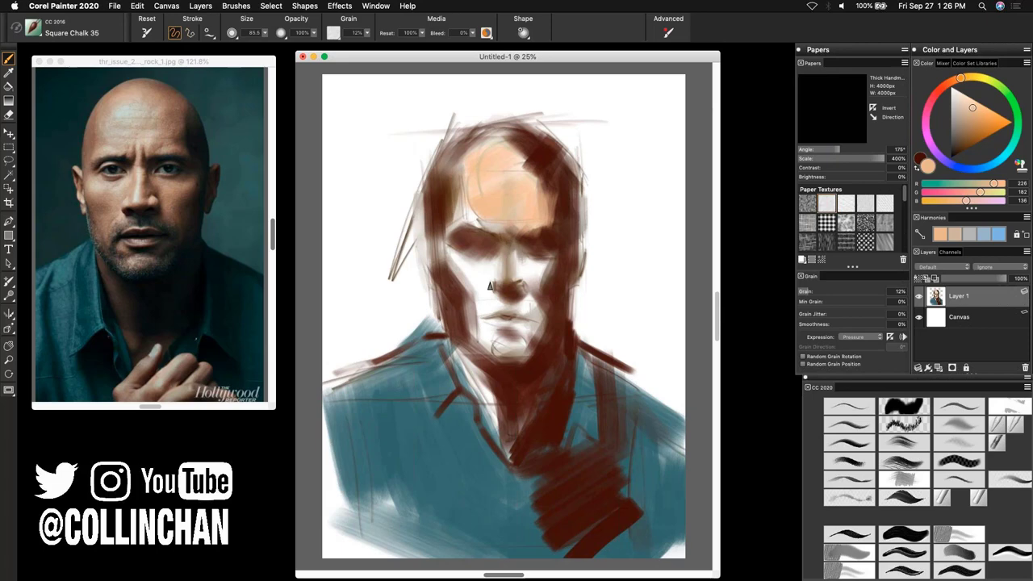
key(d)
click(111, 113)
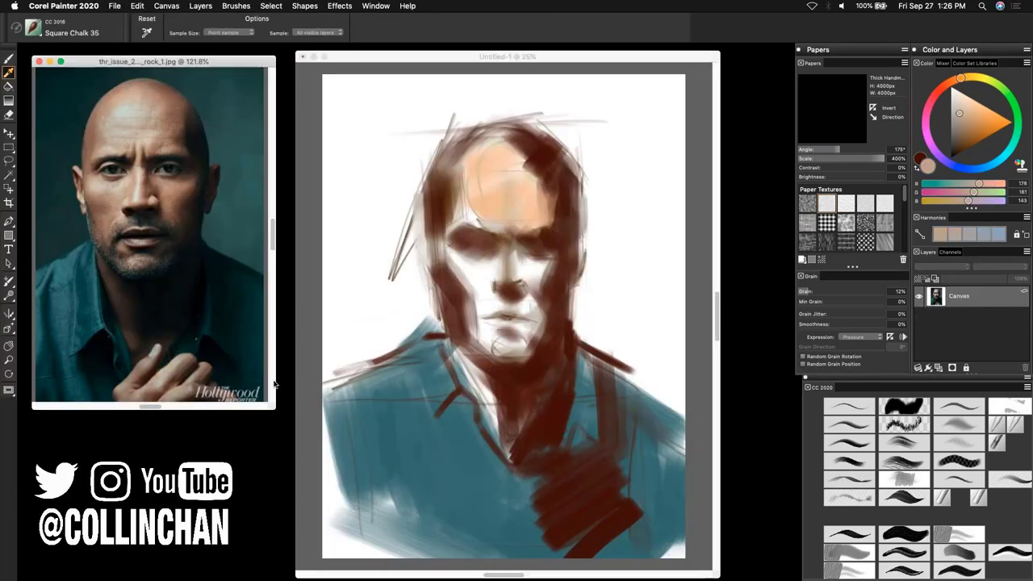
key(b)
click(480, 169)
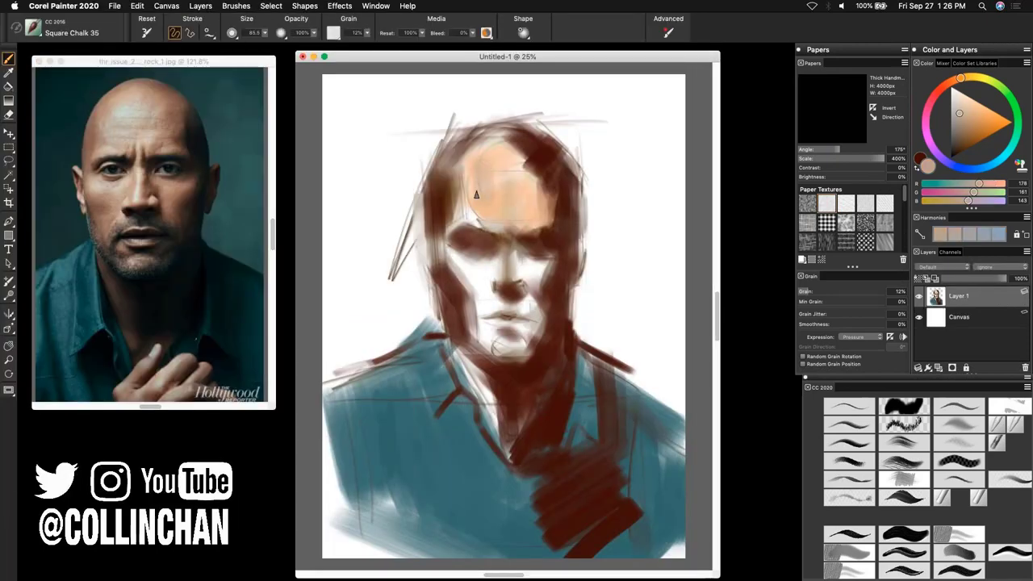
mouse_move(479, 184)
mouse_down()
mouse_move(458, 173)
mouse_move(476, 218)
mouse_move(448, 236)
mouse_move(507, 216)
mouse_up()
mouse_move(484, 179)
mouse_down()
mouse_move(512, 189)
mouse_move(508, 208)
mouse_up()
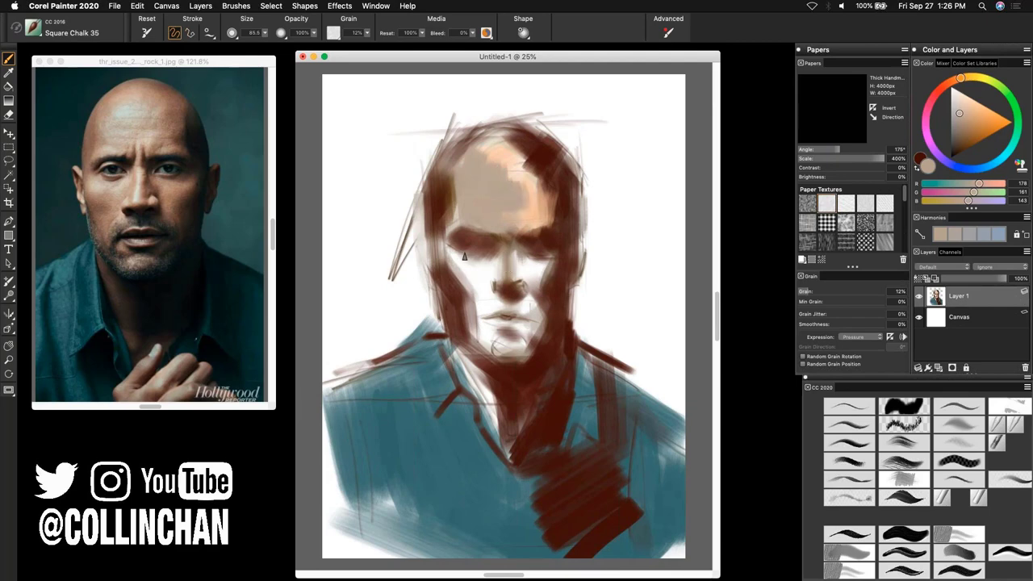
Step: Fill the cheeks, nose and chin with the greyish tan and extend it over the left temple and upper forehead
mouse_move(460, 259)
mouse_down()
mouse_move(497, 279)
mouse_move(486, 303)
mouse_move(473, 284)
mouse_move(485, 306)
mouse_move(512, 309)
mouse_up()
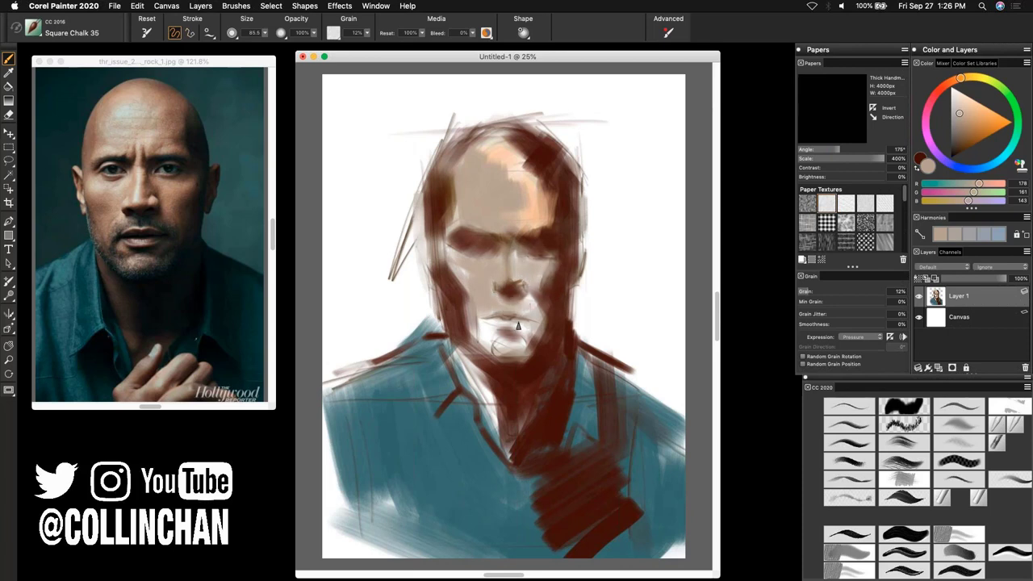
mouse_move(520, 342)
mouse_down()
mouse_move(489, 329)
mouse_move(521, 329)
mouse_move(490, 350)
mouse_move(482, 327)
mouse_move(507, 335)
mouse_up()
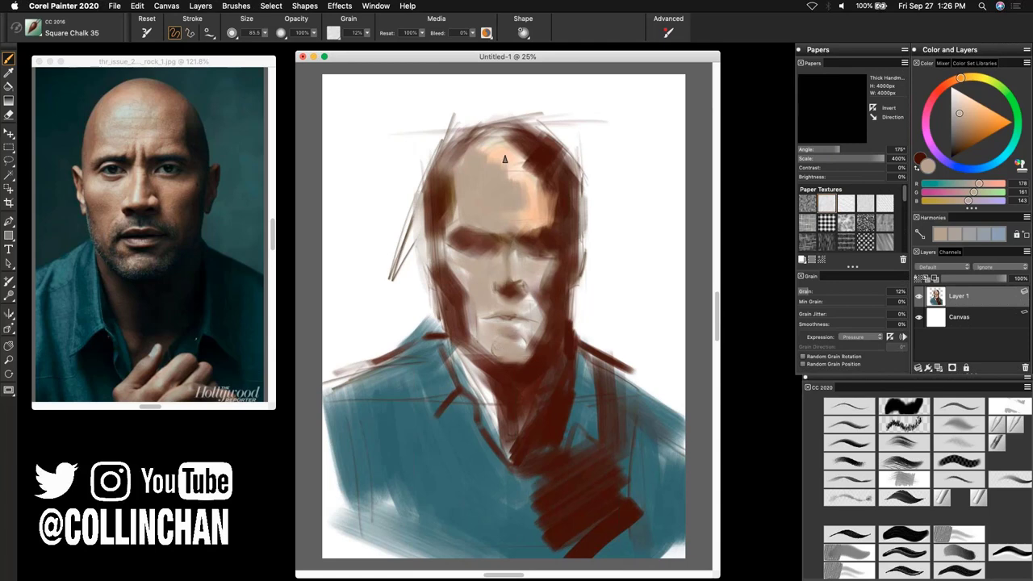
drag(453, 176, 483, 149)
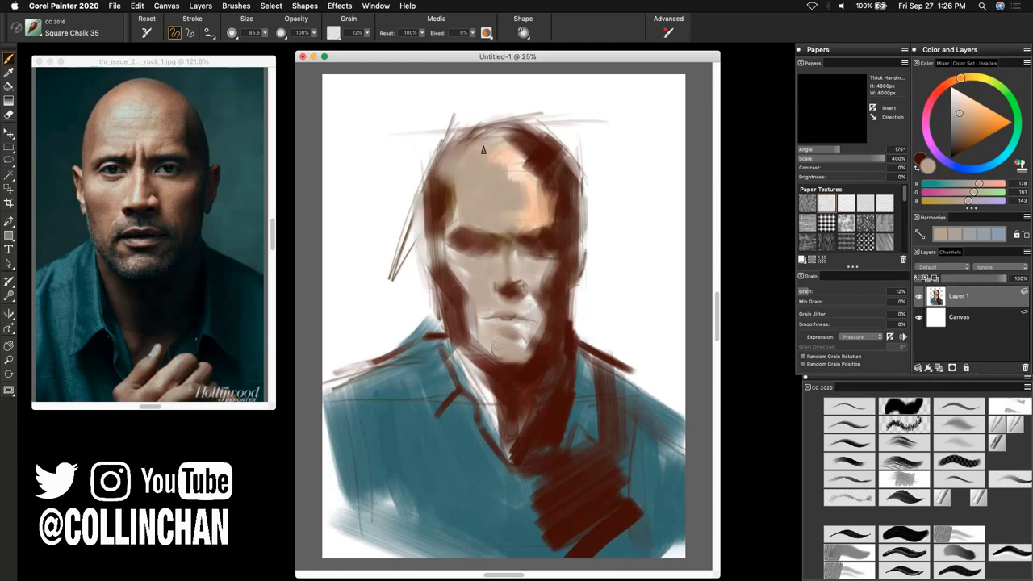
drag(456, 202, 448, 242)
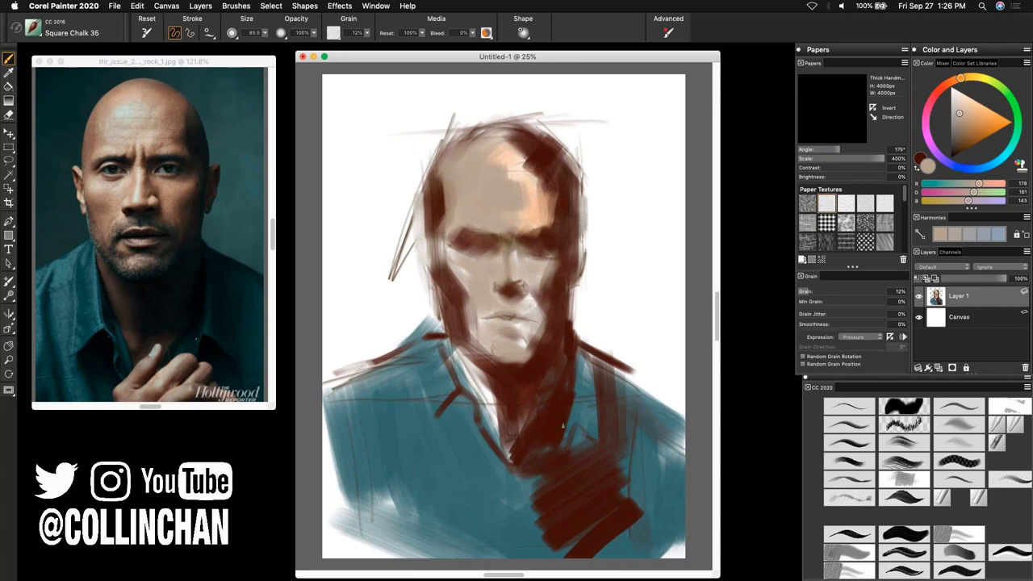
mouse_move(526, 166)
mouse_down()
mouse_move(511, 166)
mouse_move(534, 179)
mouse_up()
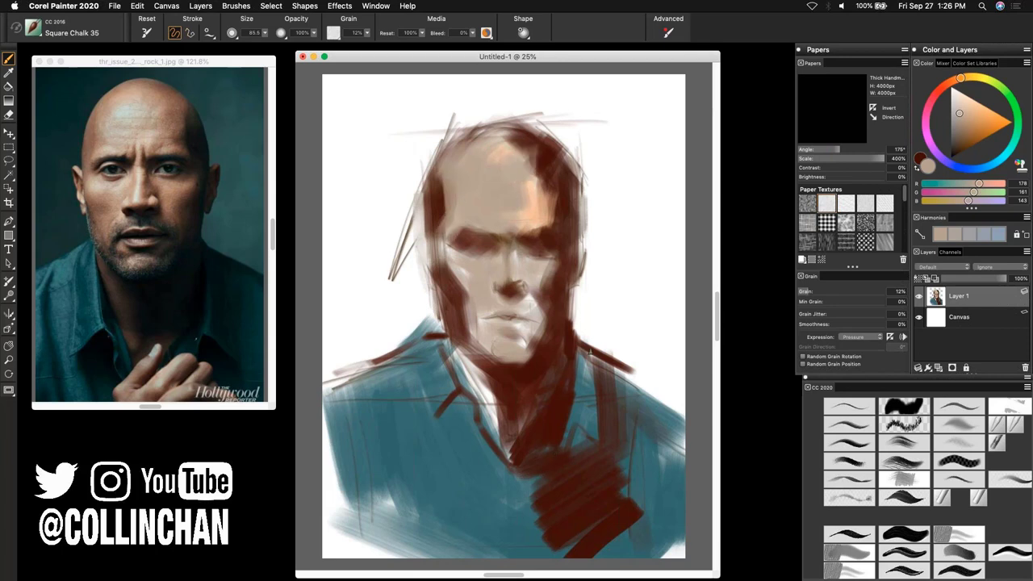
Step: Cover the mouth area and under-eye planes with tan, and fill the lit side of the neck and the top of the head
mouse_move(532, 306)
mouse_down()
mouse_move(519, 350)
mouse_move(521, 325)
mouse_move(502, 326)
mouse_move(508, 332)
mouse_move(480, 314)
mouse_up()
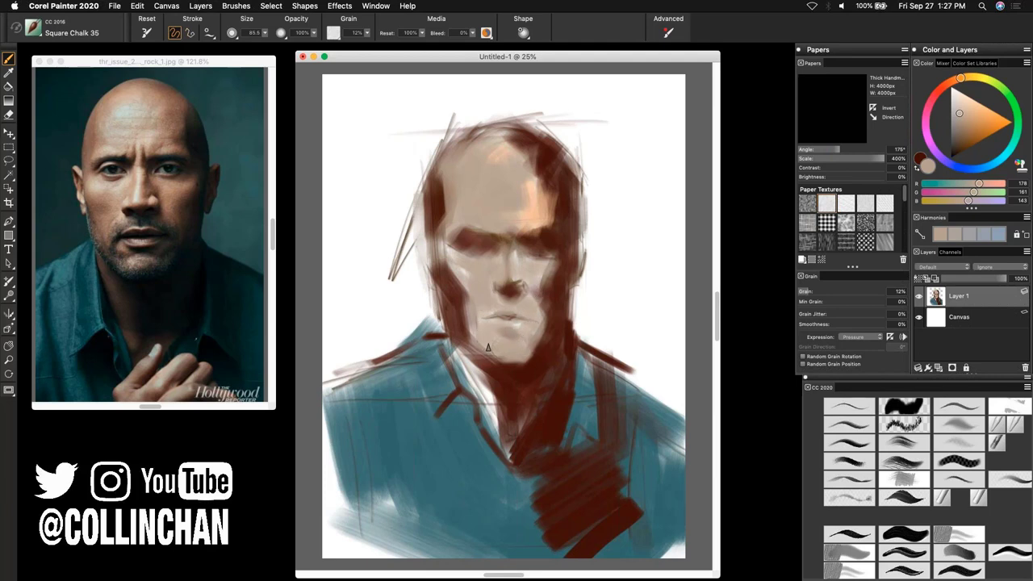
drag(457, 273, 451, 258)
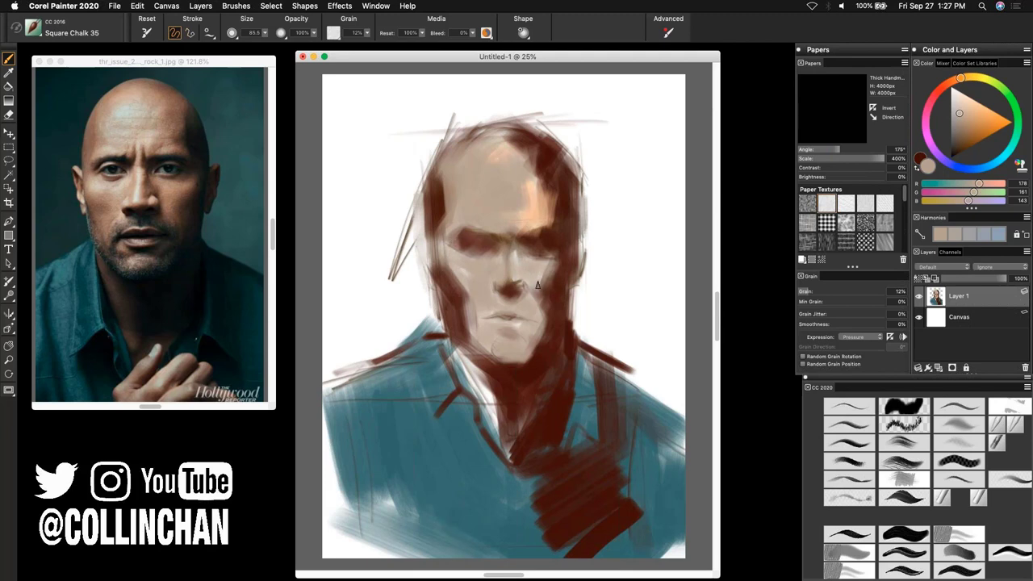
drag(538, 285, 564, 254)
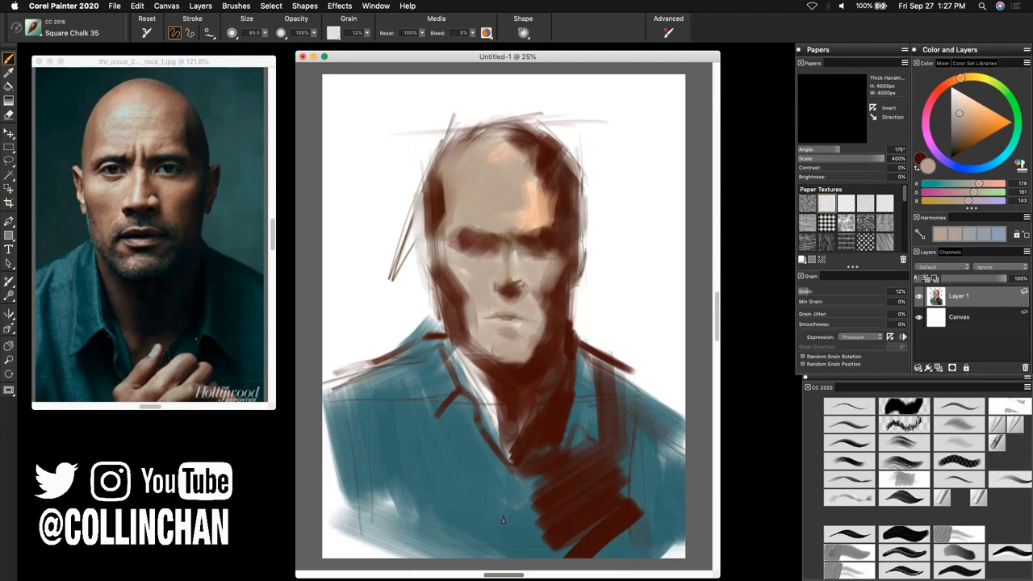
mouse_move(466, 369)
mouse_down()
mouse_move(496, 387)
mouse_move(488, 367)
mouse_up()
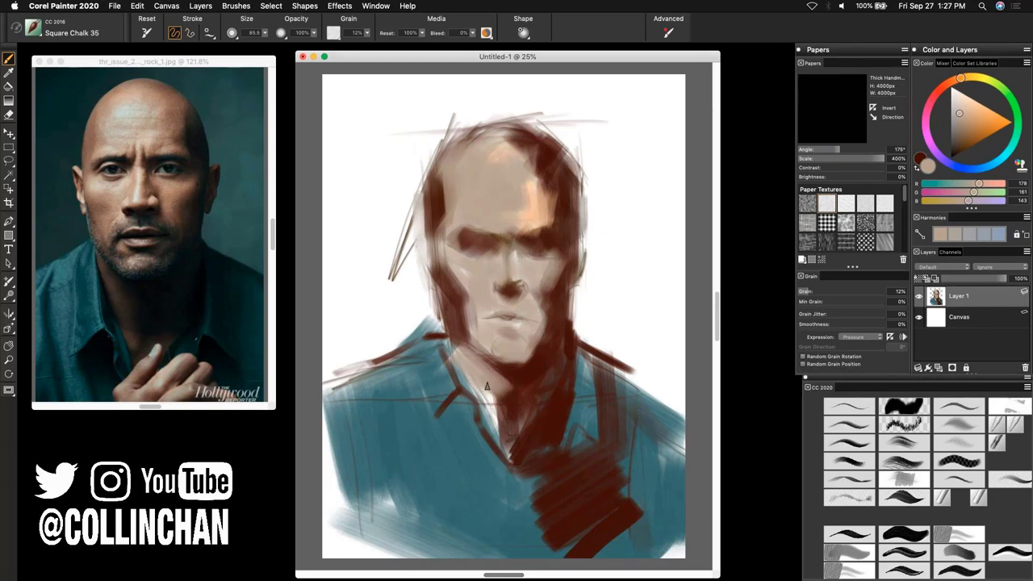
mouse_move(504, 438)
mouse_down()
mouse_move(502, 370)
mouse_move(512, 468)
mouse_up()
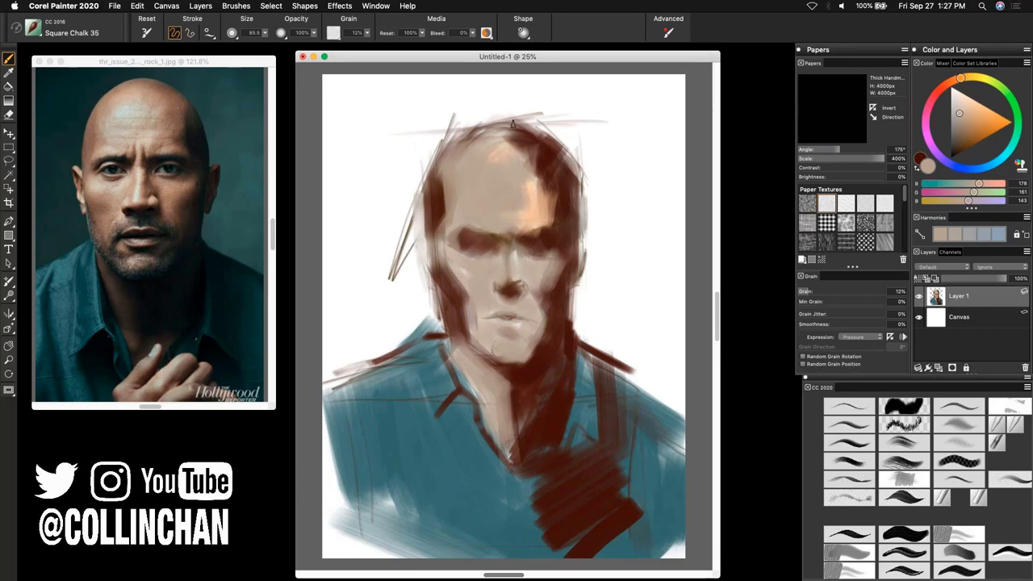
drag(476, 140, 514, 137)
Step: Sample the forehead's peach and use the Oil Pastel brush to warm and blend the forehead, nose and chin
alt+click(538, 205)
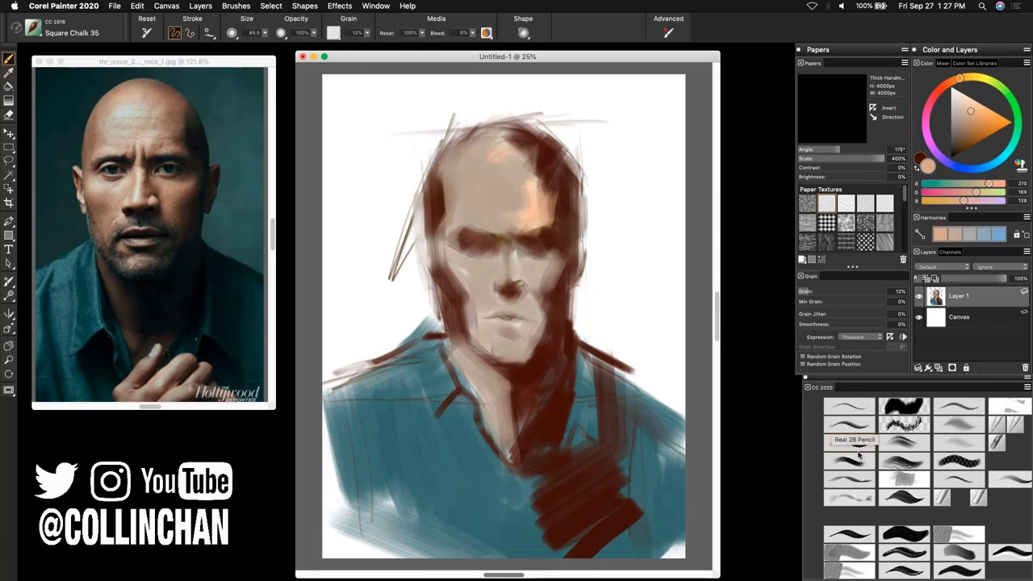
key(1)
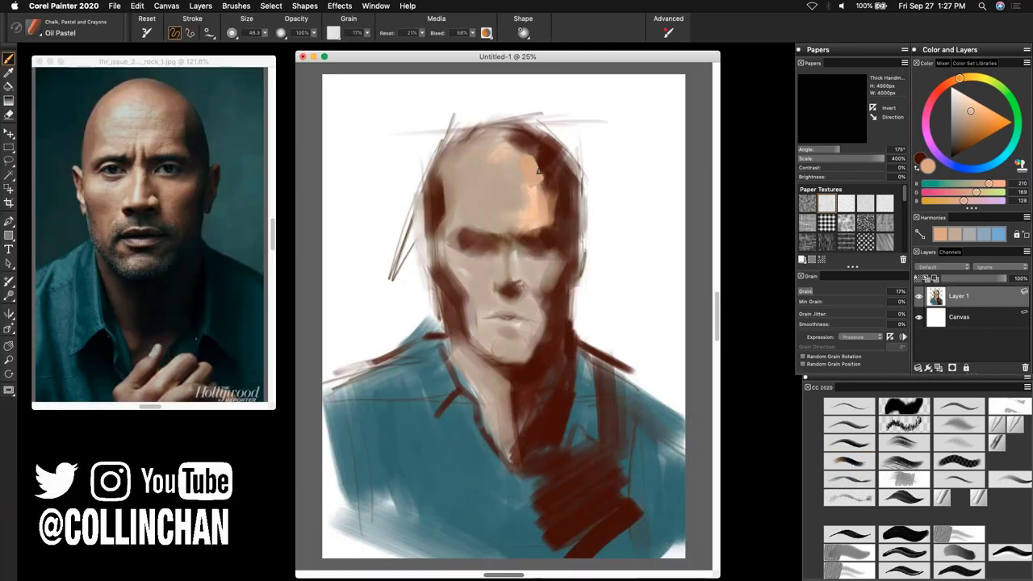
mouse_move(544, 197)
mouse_down()
mouse_move(539, 181)
mouse_move(532, 193)
mouse_move(539, 174)
mouse_move(546, 204)
mouse_move(548, 191)
mouse_up()
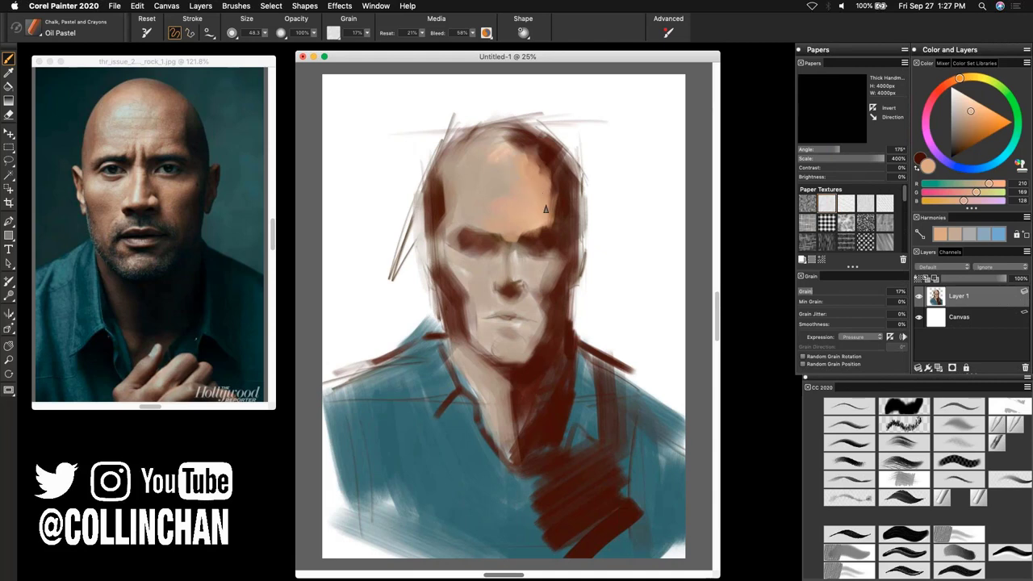
mouse_move(543, 177)
mouse_down()
mouse_move(521, 148)
mouse_move(573, 210)
mouse_move(543, 230)
mouse_move(522, 171)
mouse_move(541, 168)
mouse_move(505, 153)
mouse_move(547, 170)
mouse_move(555, 141)
mouse_up()
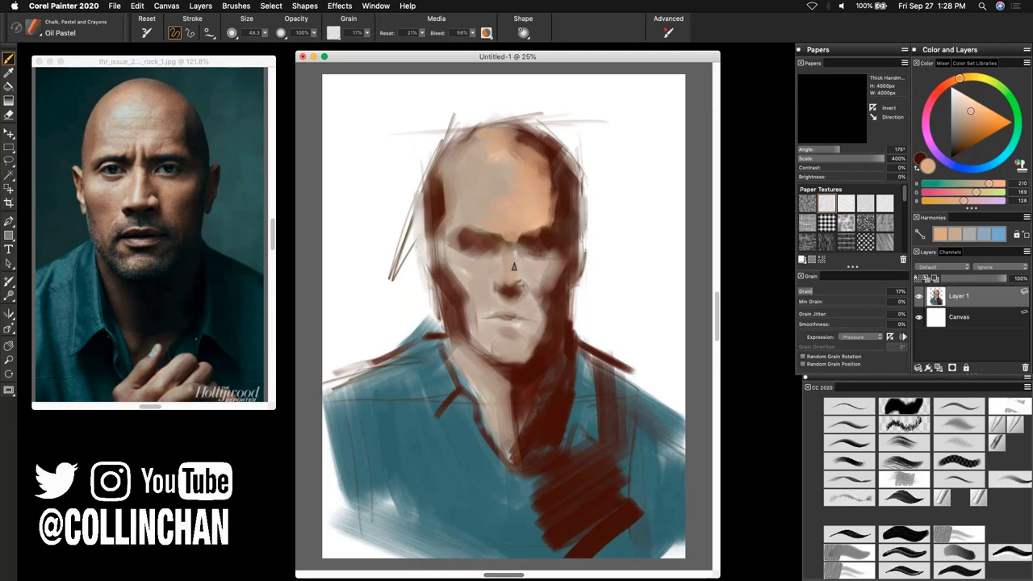
drag(513, 261, 512, 282)
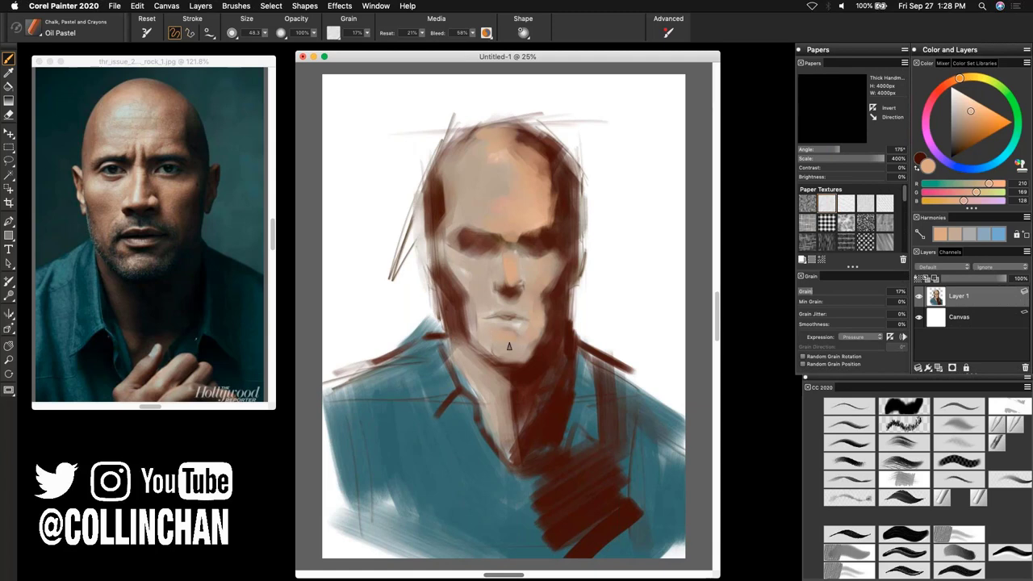
drag(508, 348, 521, 357)
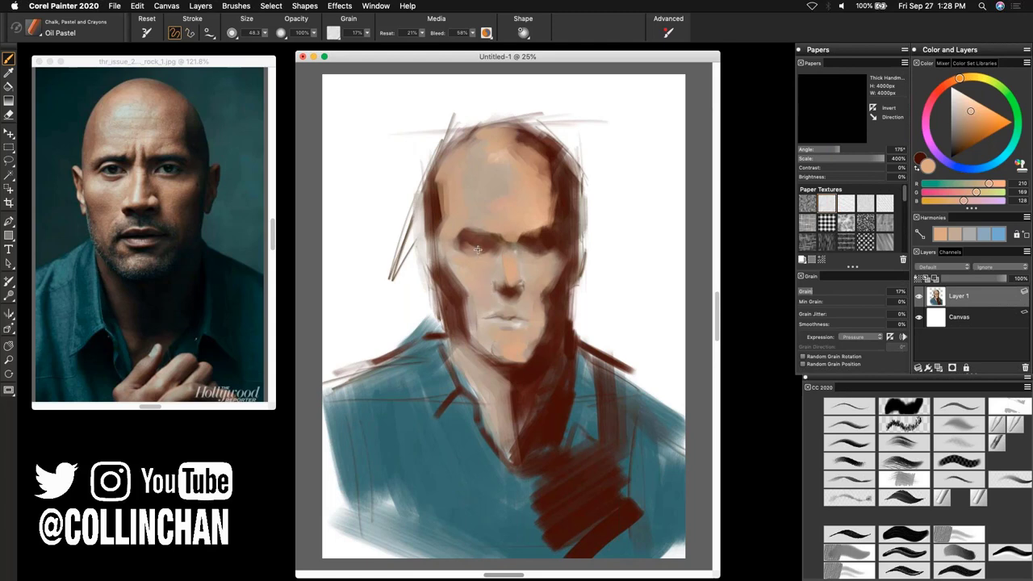
Step: Resize the Oil Pastel brush and paint lighter eyelid tones inside both eye sockets
key([)
key([)
key([)
key([)
key([)
key(bracketright)
key(bracketright)
key(bracketright)
Step: Sample dark red from the left eye socket and, with a smaller Oil Pastel, define the eyes, brows, right temple edge and ear outlines
alt+click(464, 244)
key(bracketleft)
key(bracketleft)
key(bracketleft)
key(bracketleft)
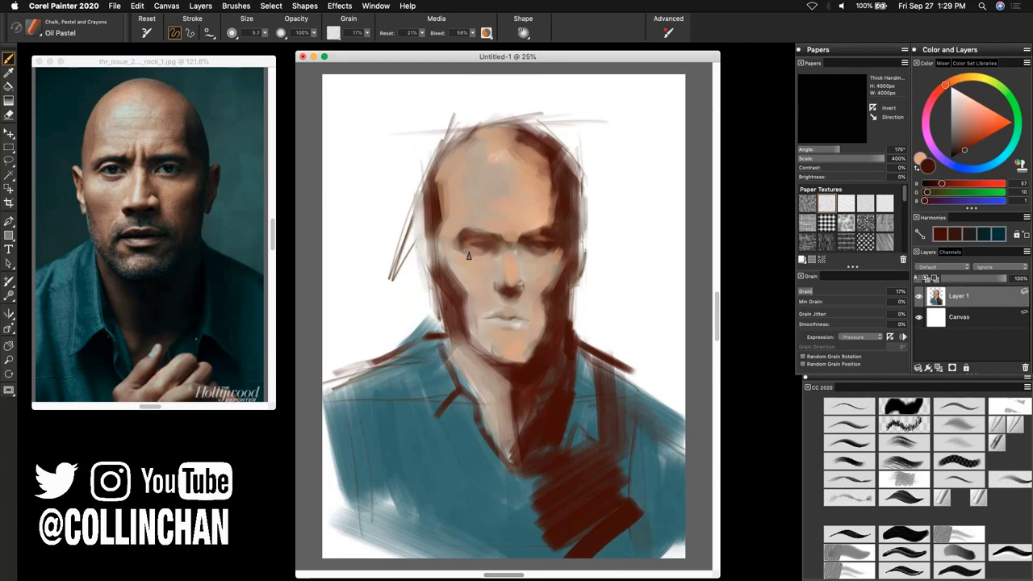
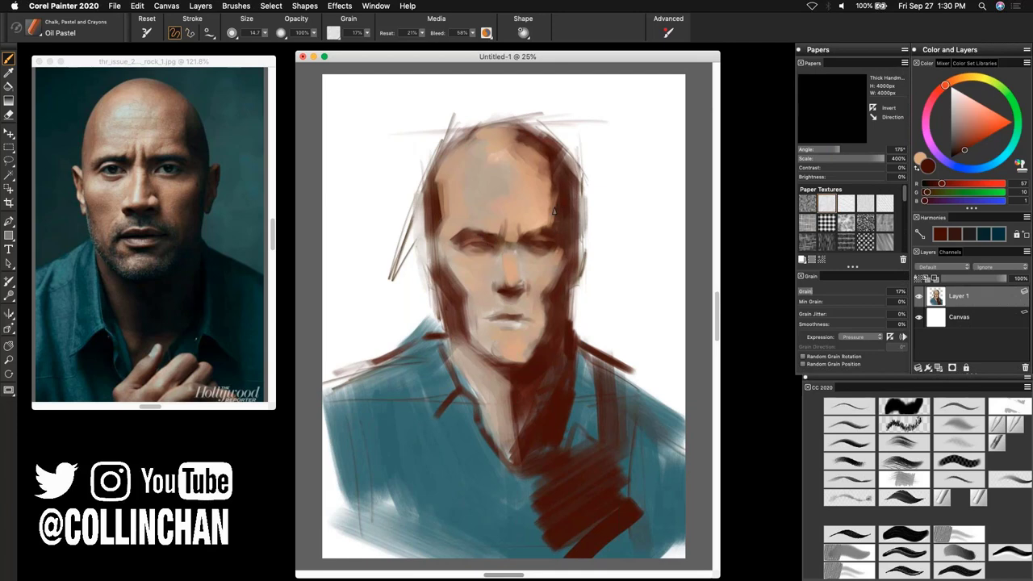
drag(554, 192, 553, 224)
drag(583, 237, 589, 253)
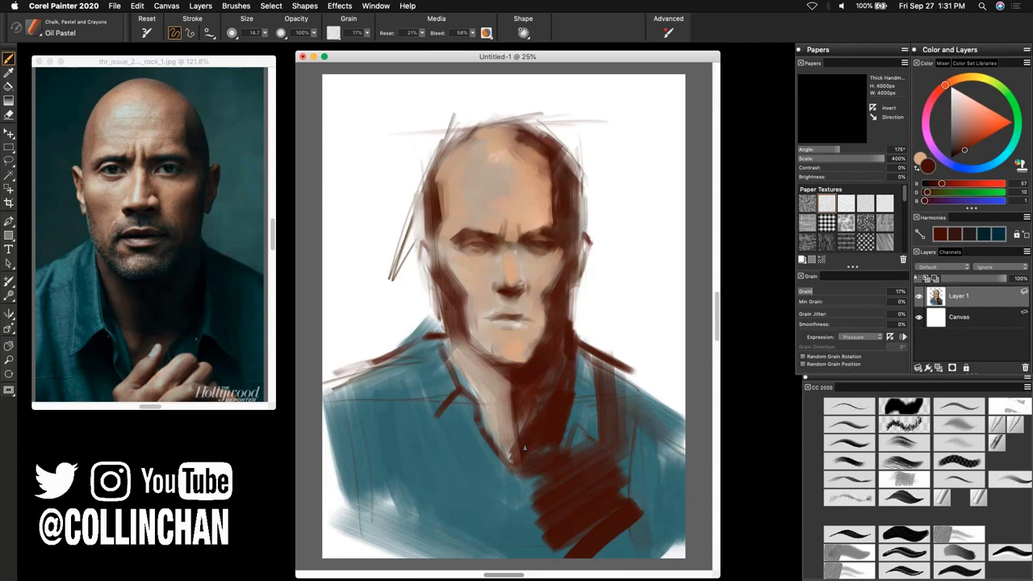
Step: On the Canvas layer, scribble dark brown strokes beside the lit side of the head with the Real 6B Soft Pencil
click(955, 320)
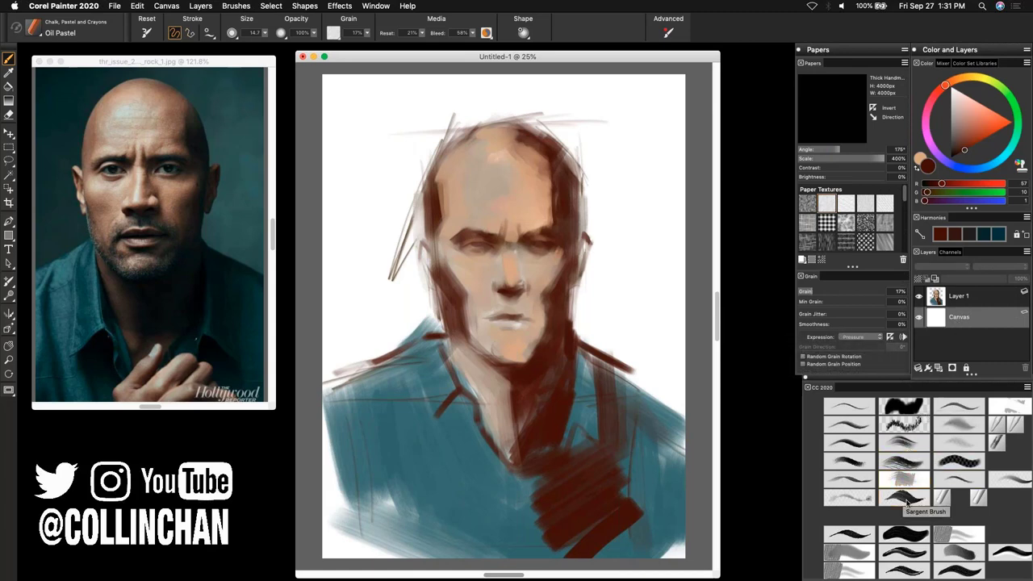
click(904, 496)
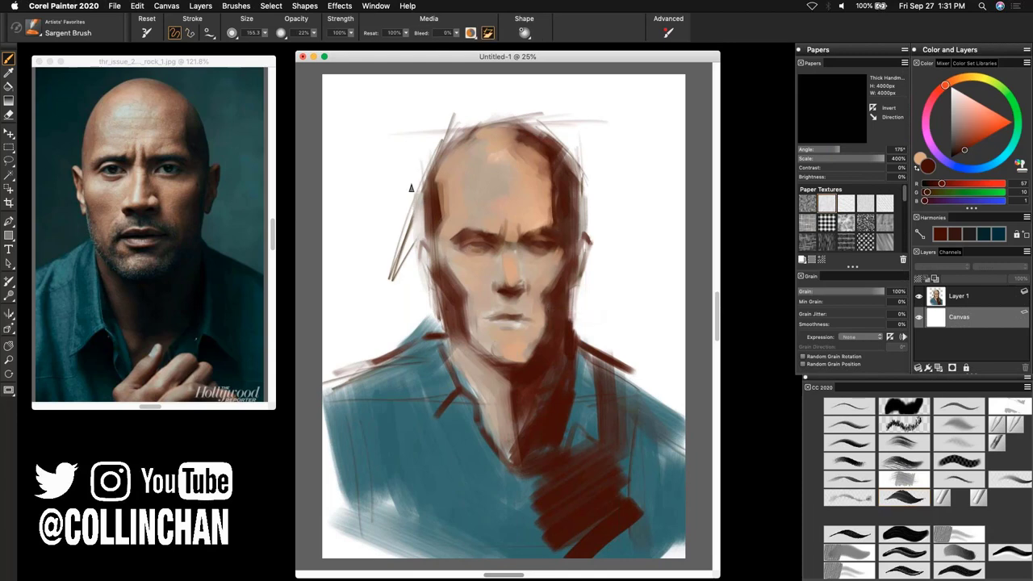
key(b)
drag(413, 166, 408, 252)
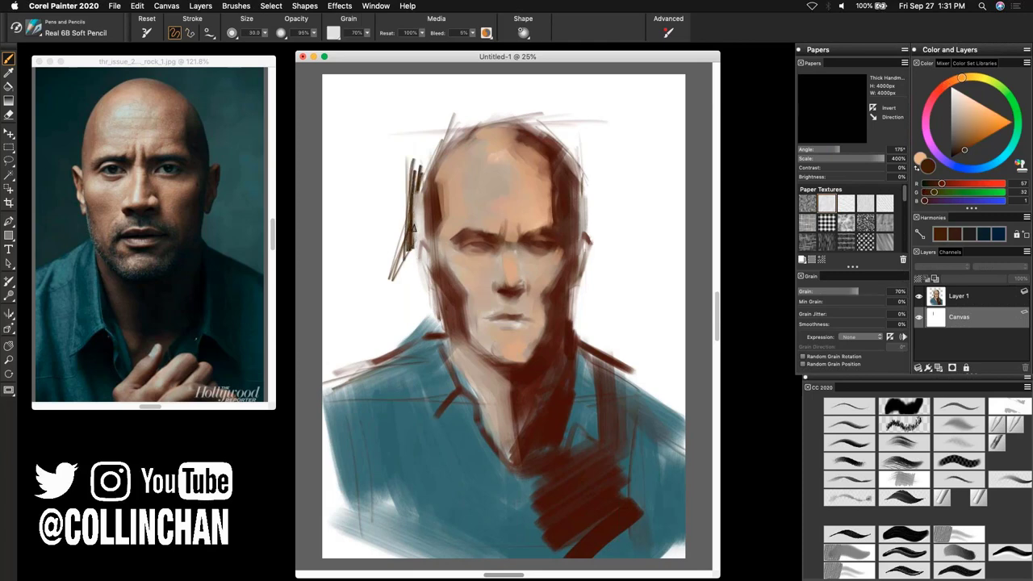
mouse_move(415, 197)
mouse_down()
mouse_move(403, 186)
mouse_move(399, 202)
mouse_up()
mouse_move(417, 167)
mouse_down()
mouse_move(389, 223)
mouse_move(399, 242)
mouse_move(418, 193)
mouse_move(396, 241)
mouse_move(407, 266)
mouse_up()
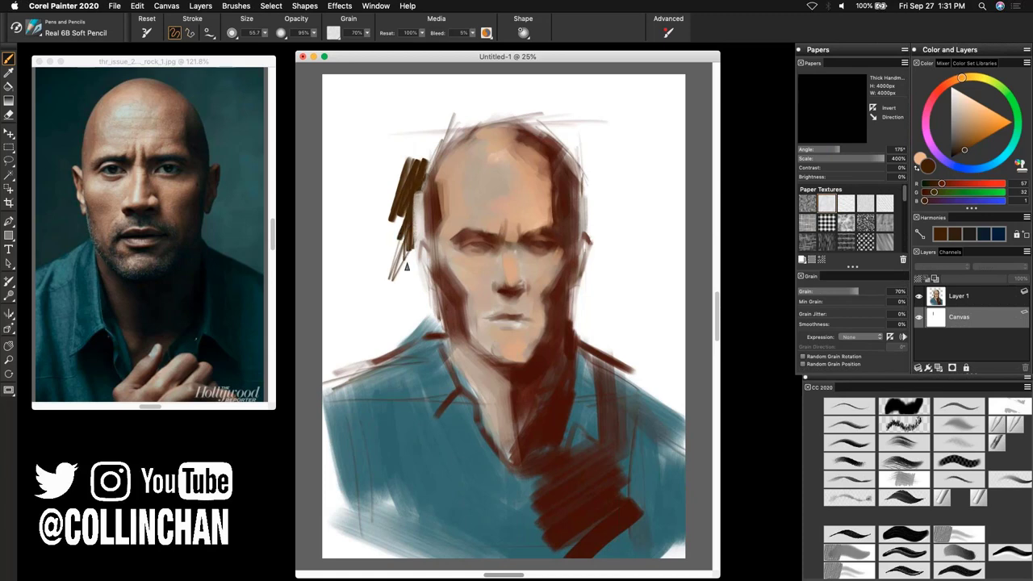
Step: Block in a streaky brown background on both sides of the head and above the shoulders with the Sargent Brush
drag(426, 229, 403, 263)
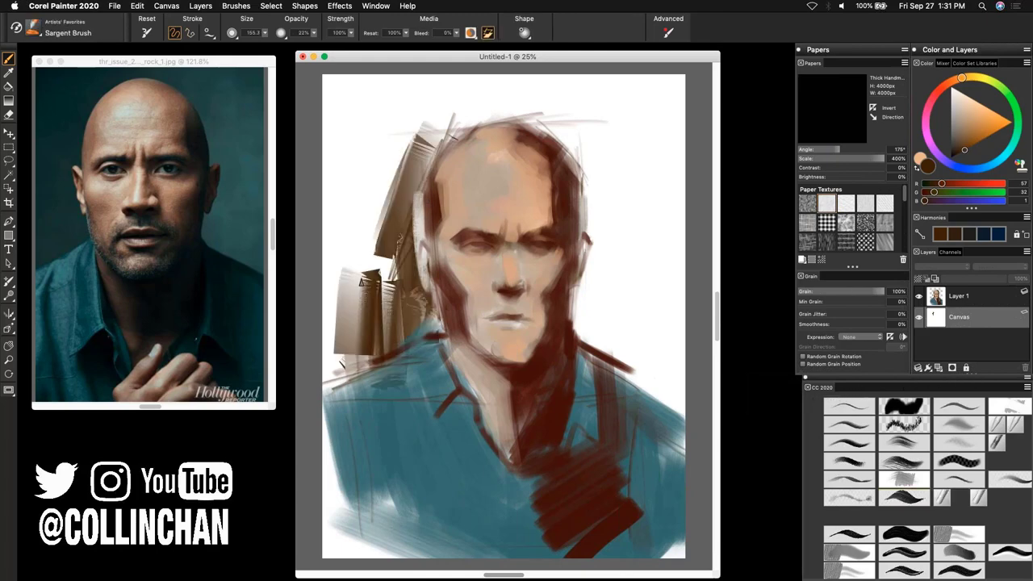
mouse_move(614, 355)
mouse_down()
mouse_move(582, 242)
mouse_move(582, 162)
mouse_move(565, 125)
mouse_move(599, 266)
mouse_move(603, 363)
mouse_move(650, 395)
mouse_move(678, 339)
mouse_move(654, 296)
mouse_move(625, 368)
mouse_up()
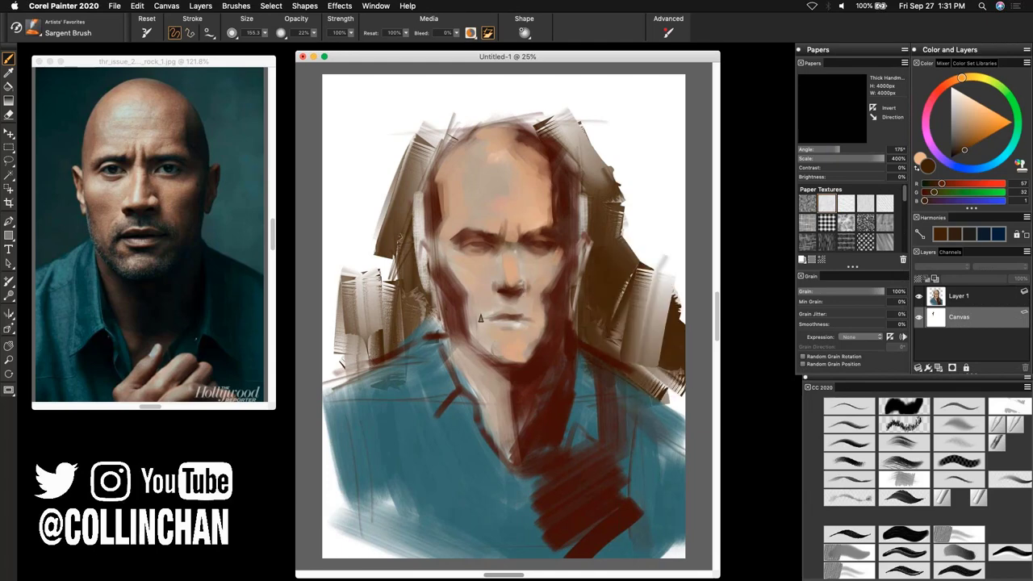
mouse_move(467, 355)
mouse_down()
mouse_move(371, 279)
mouse_move(438, 311)
mouse_move(459, 278)
mouse_move(472, 326)
mouse_move(400, 193)
mouse_move(411, 301)
mouse_move(347, 379)
mouse_move(380, 267)
mouse_move(404, 258)
mouse_move(404, 173)
mouse_up()
Step: Sample dark red from the shirt collar and brush it over the brown background beside the lit side of the head
alt+click(436, 404)
mouse_move(400, 307)
mouse_down()
mouse_move(419, 198)
mouse_move(331, 278)
mouse_up()
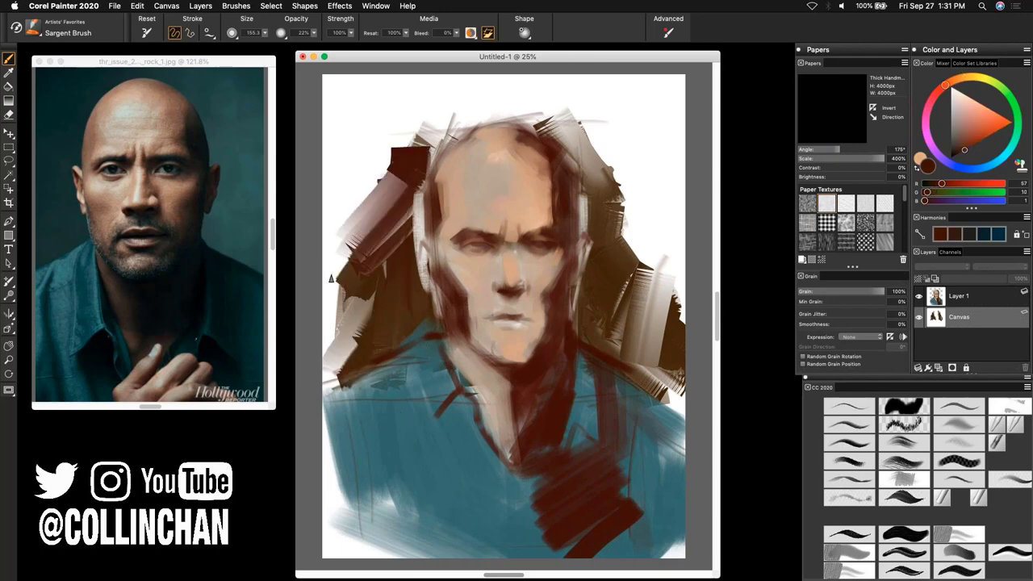
drag(407, 168, 330, 279)
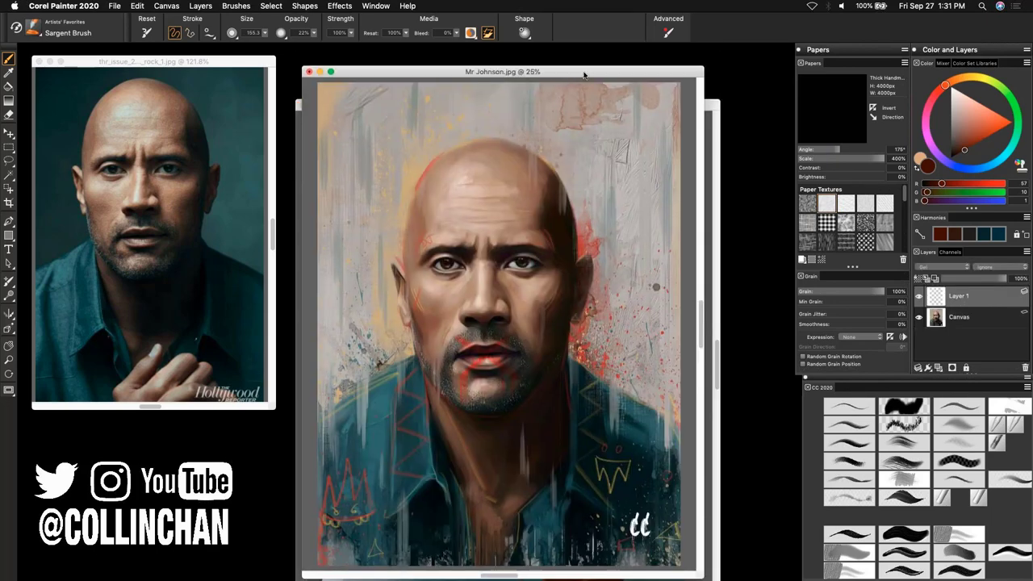
Step: Examine the finished portrait Mr Johnson.jpg zoomed in to 50%, and return to Layer 1 of the untitled painting
drag(584, 75, 586, 75)
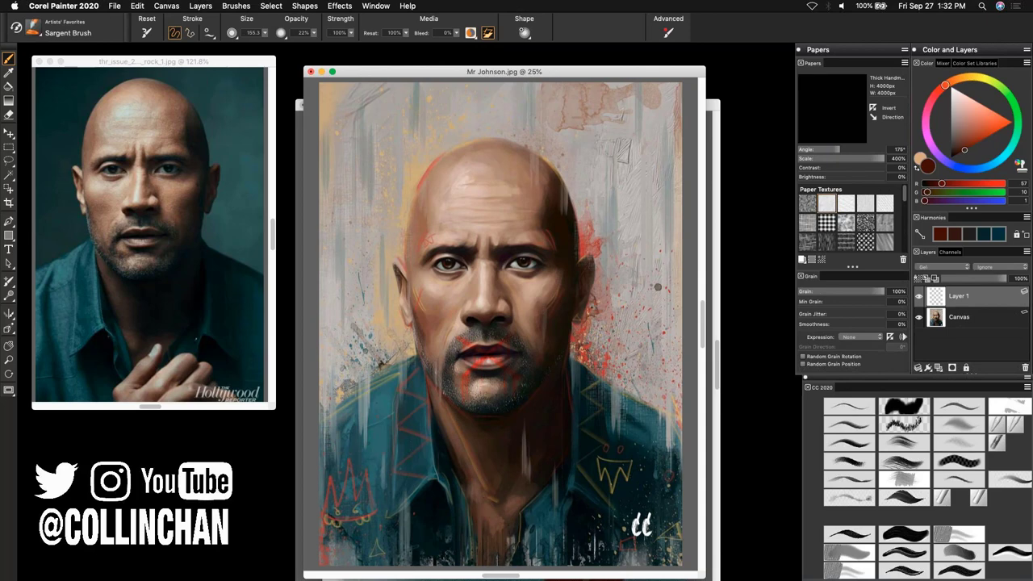
key(super+equal)
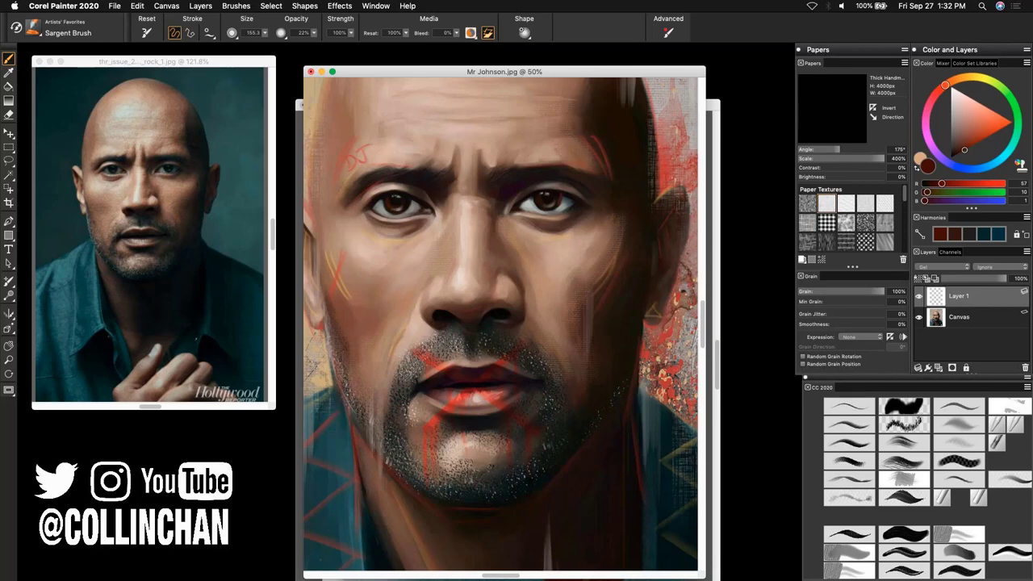
key(super+equal)
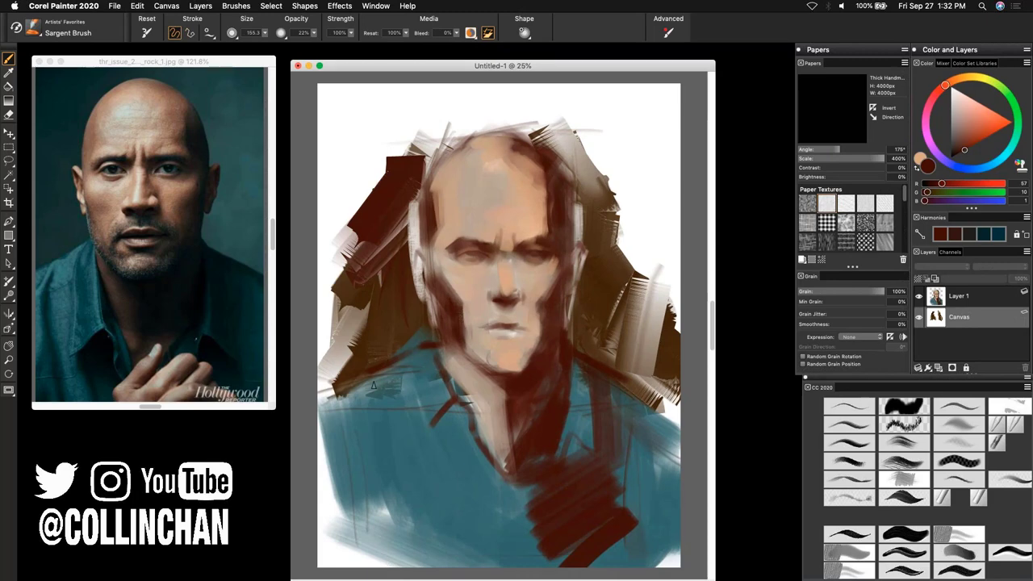
click(957, 304)
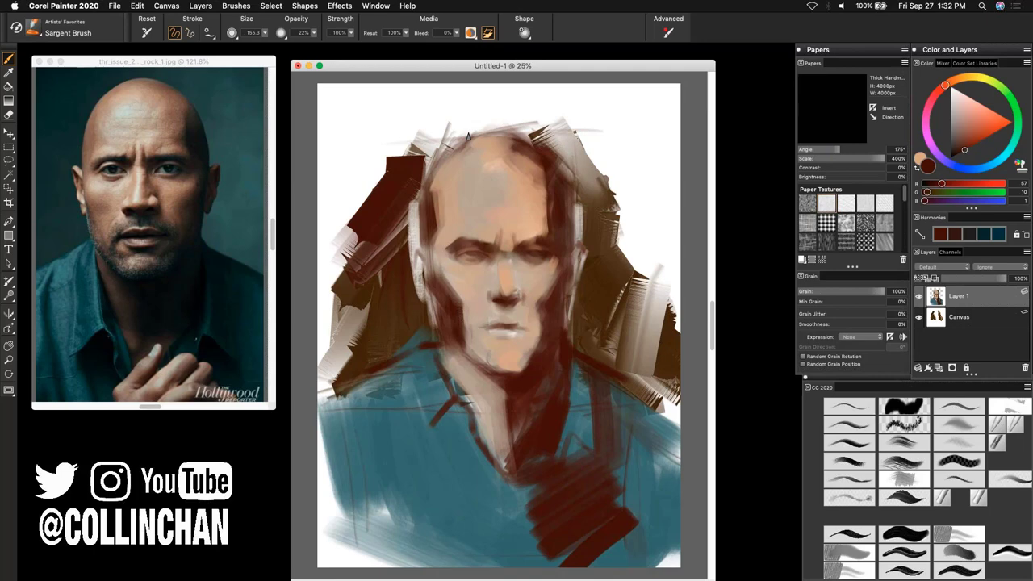
Step: Bring the reference photo to the front in a larger window at 150% zoom
double_click(263, 66)
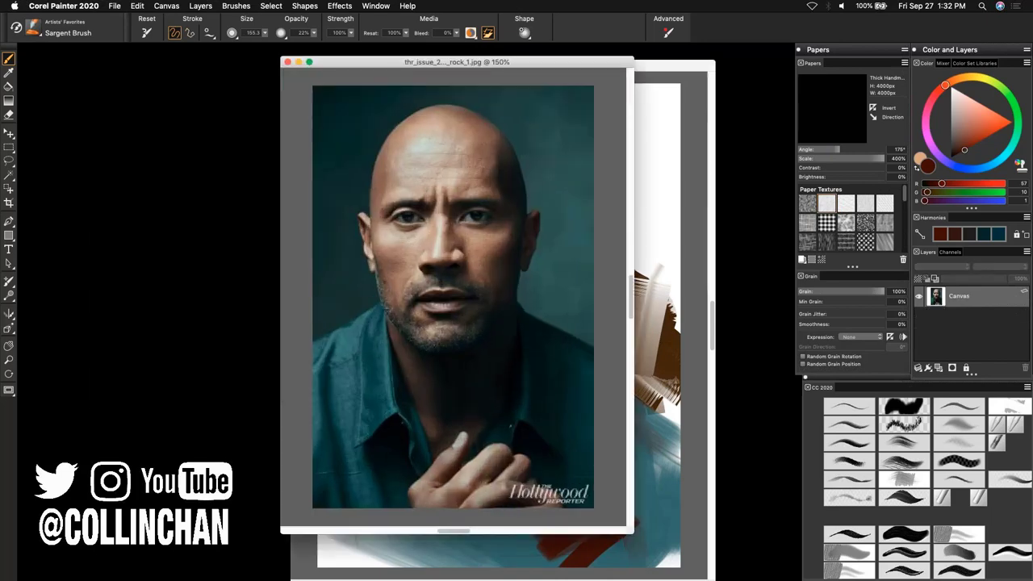
key(super+equal)
key(super+minus)
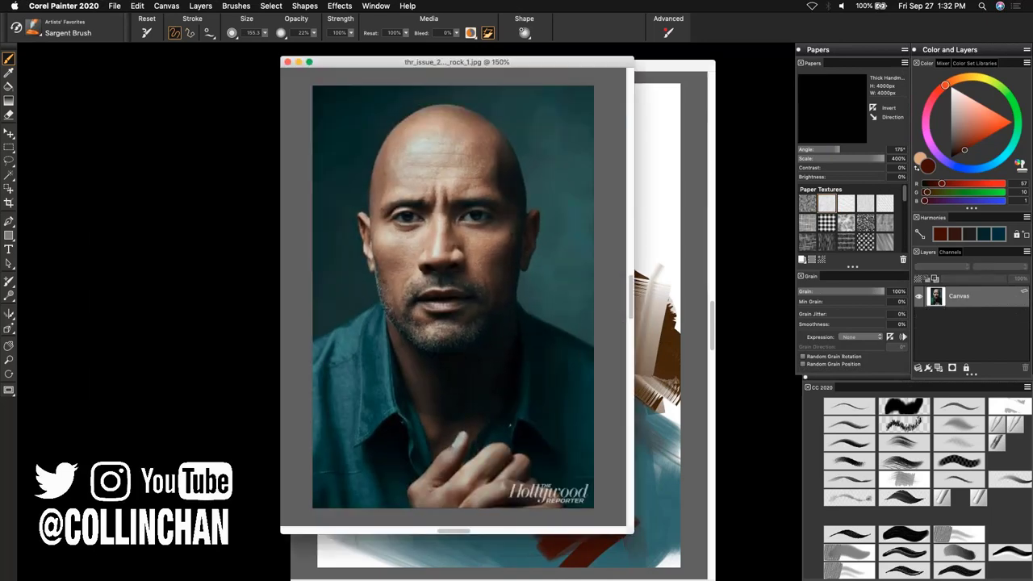
Step: Open the front-view skull photo FRONT.jpg alongside the reference photo
mouse_move(750, 575)
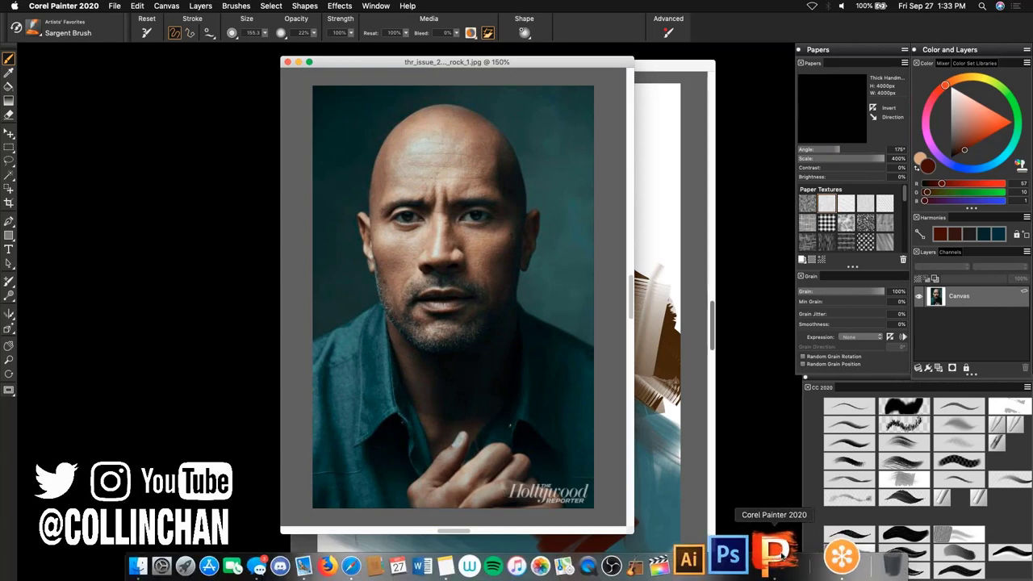
right_click(780, 556)
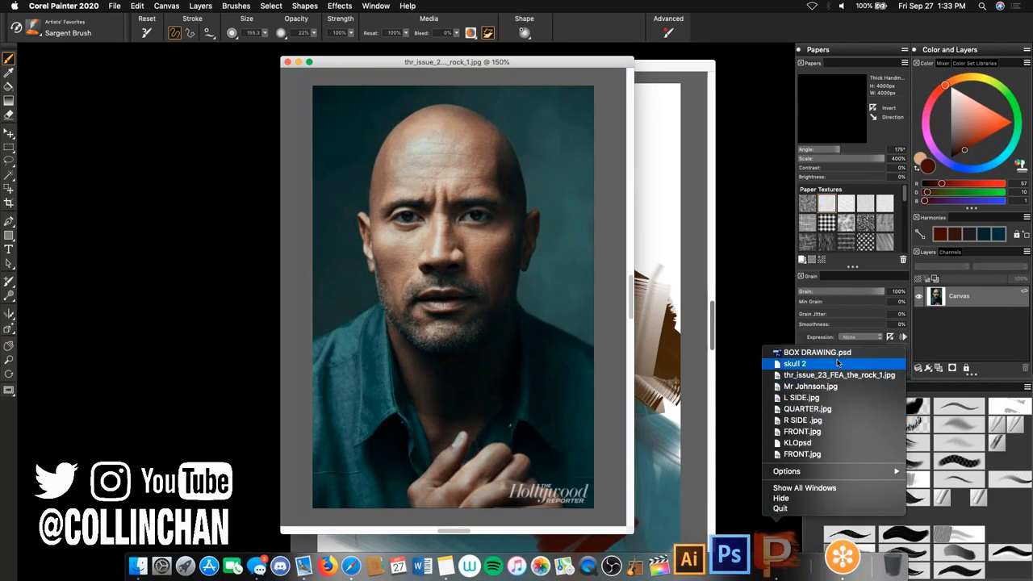
click(813, 424)
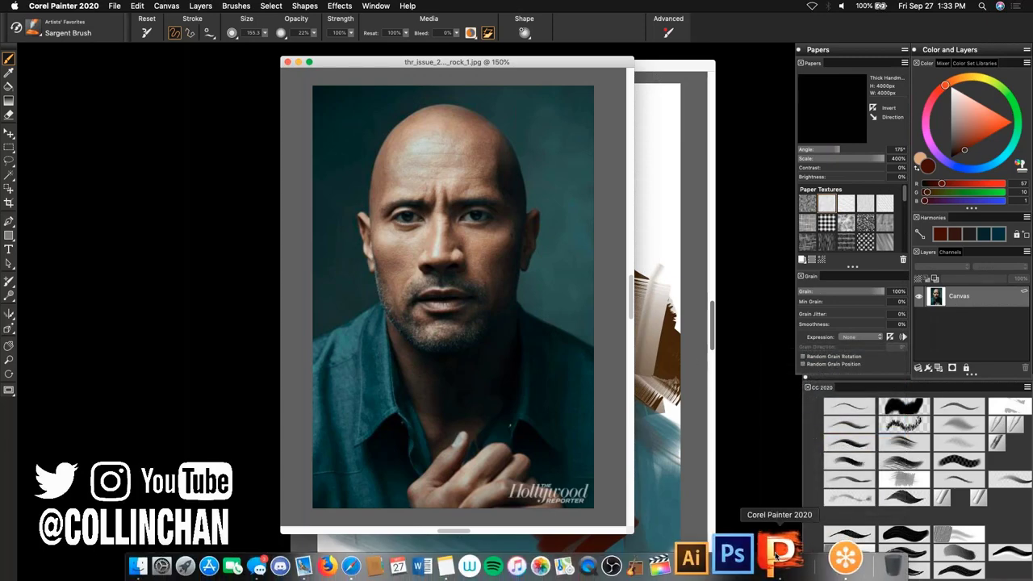
right_click(777, 555)
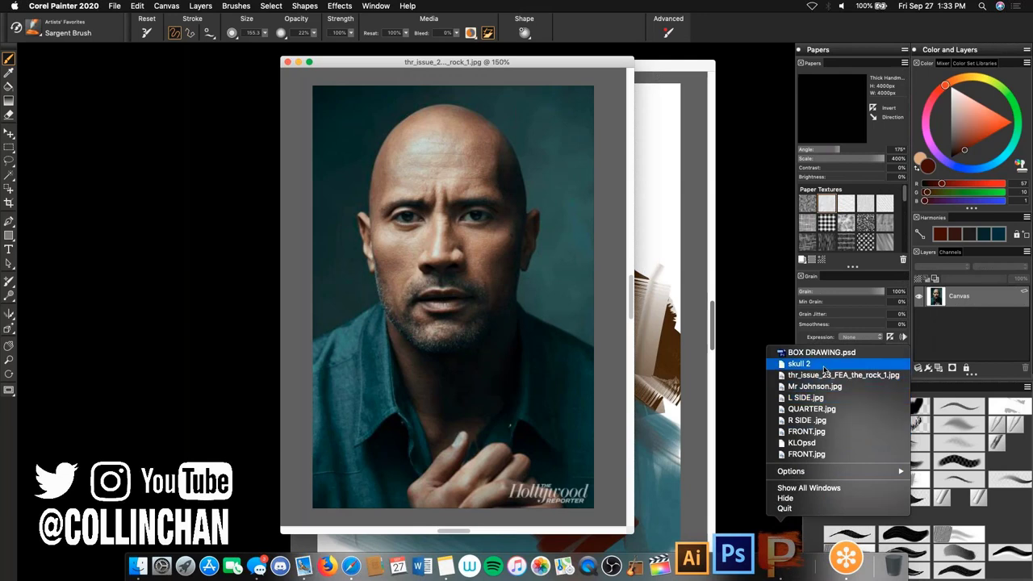
click(820, 434)
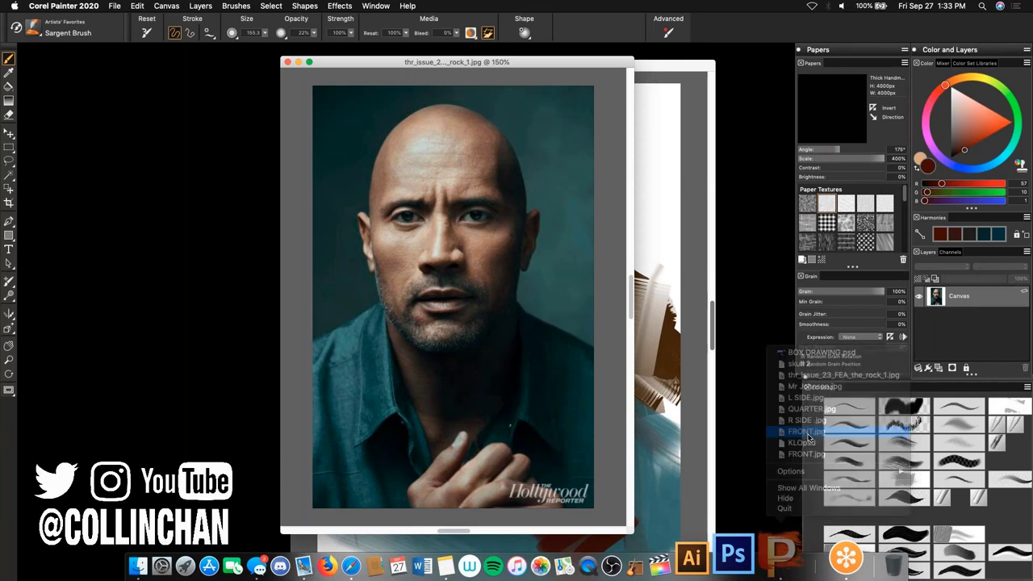
click(119, 7)
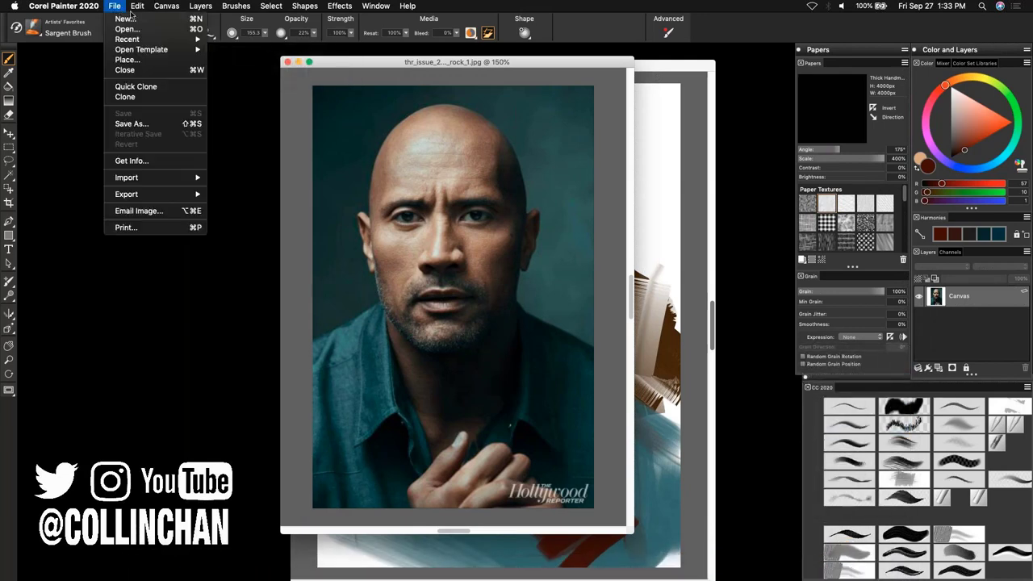
key(super+Tab)
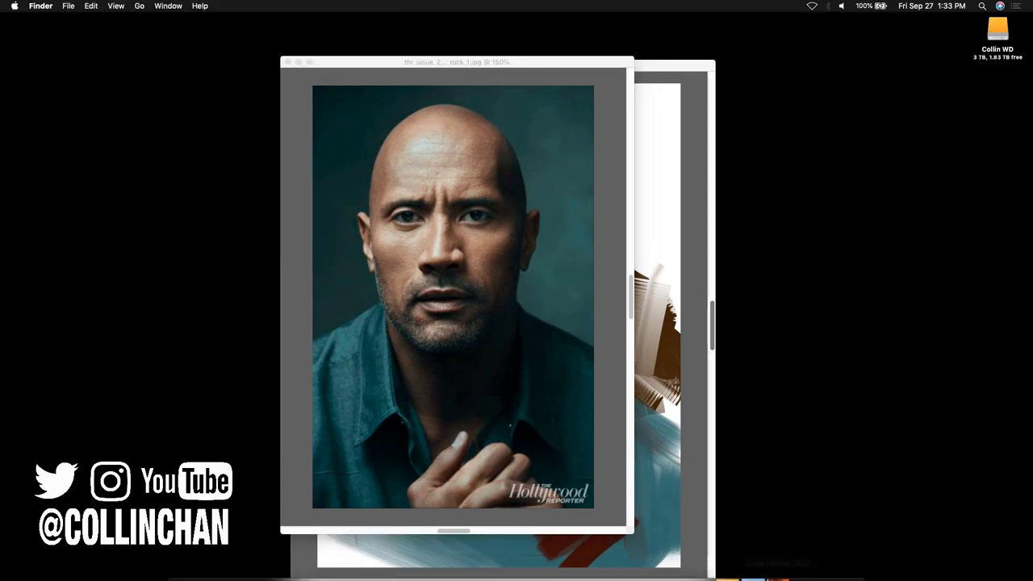
right_click(780, 555)
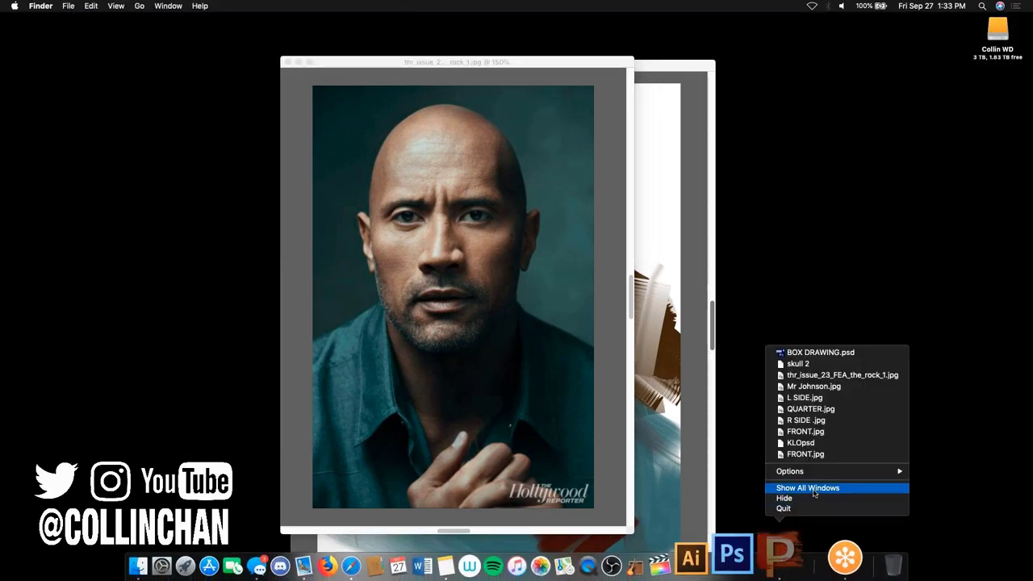
click(810, 488)
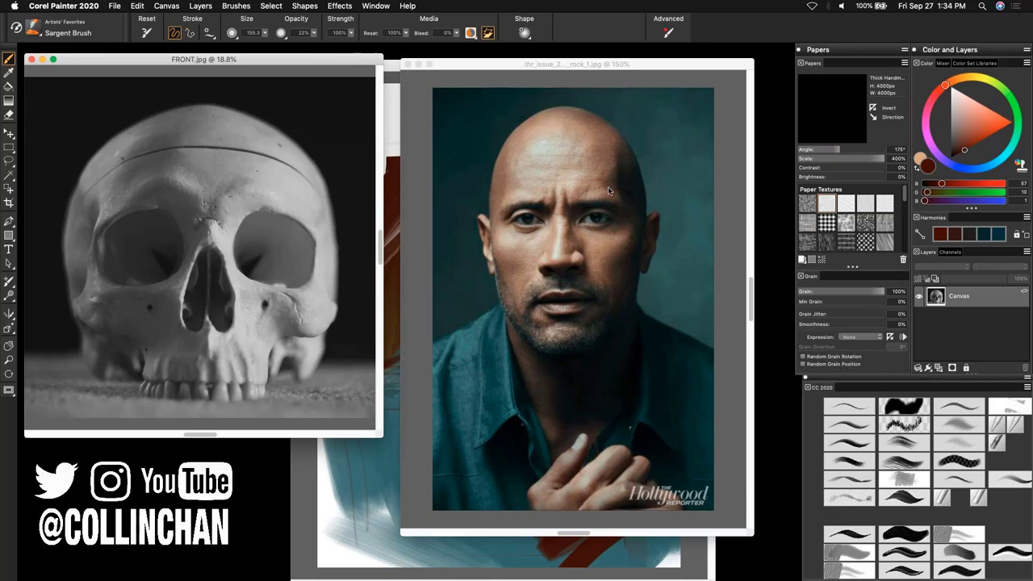
Step: Position the reference photo beside the skull, set the colour to a bright red, and add a new layer over the photo
click(852, 444)
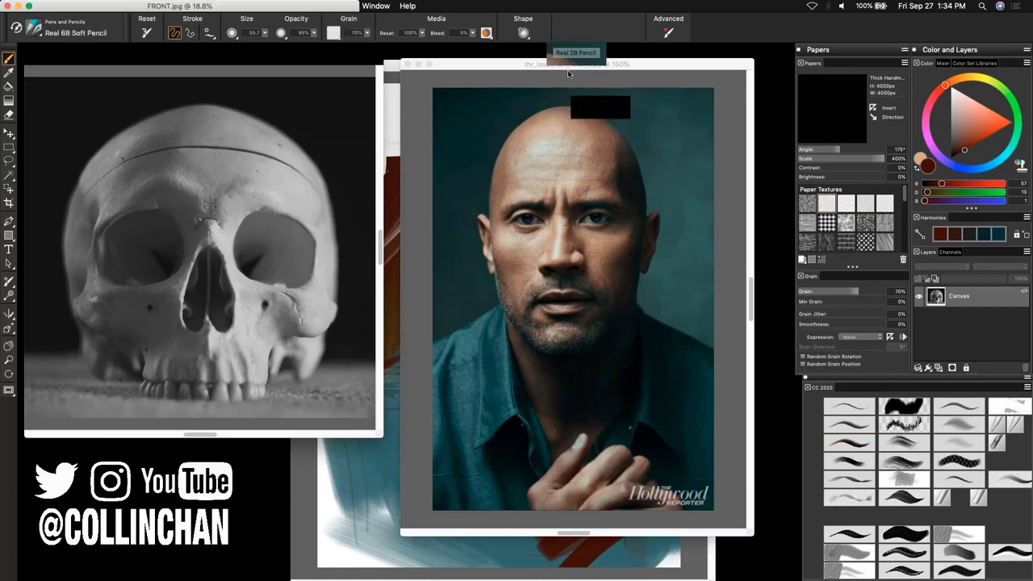
drag(567, 73, 549, 86)
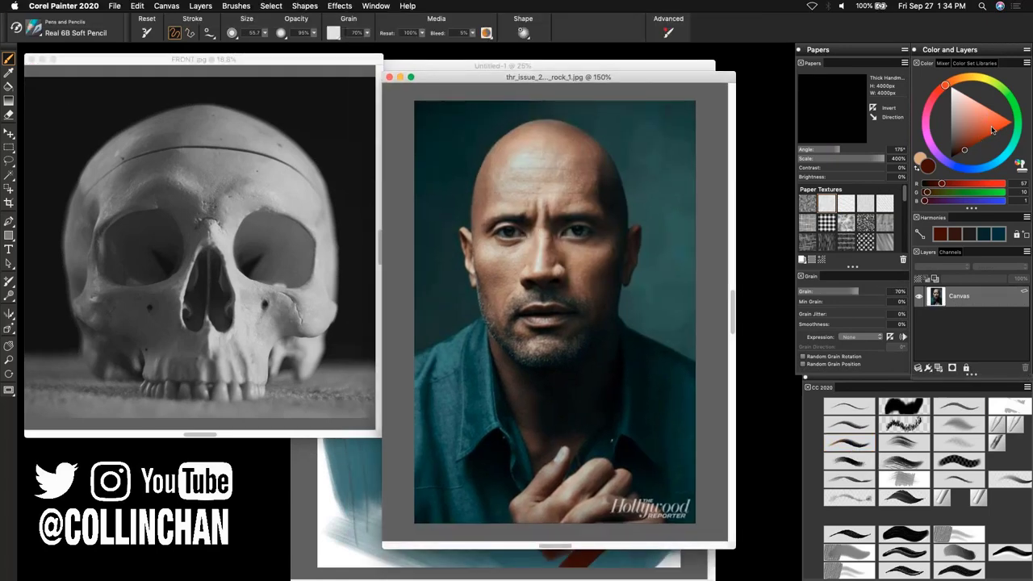
drag(993, 131, 993, 128)
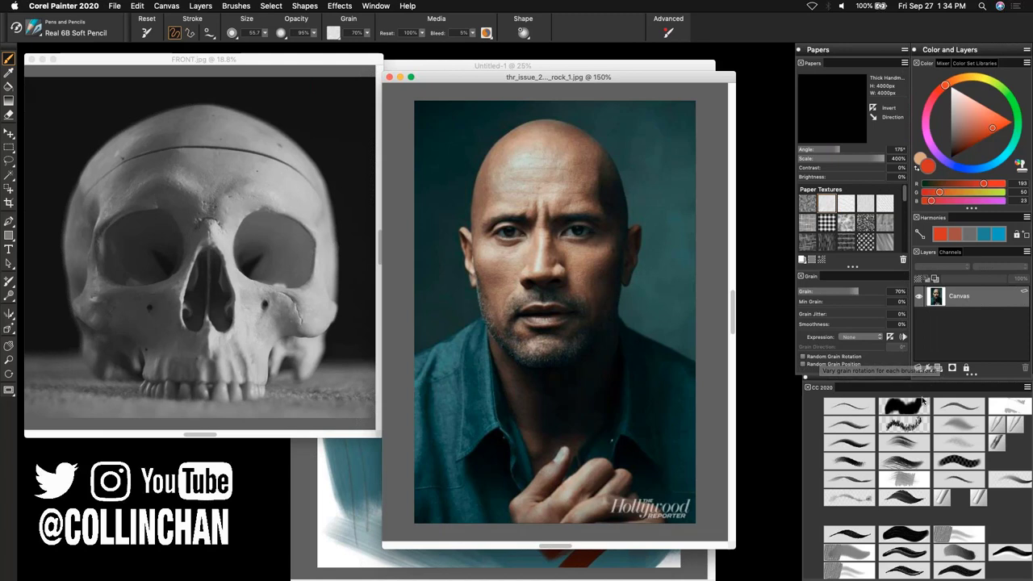
key(super+shift+n)
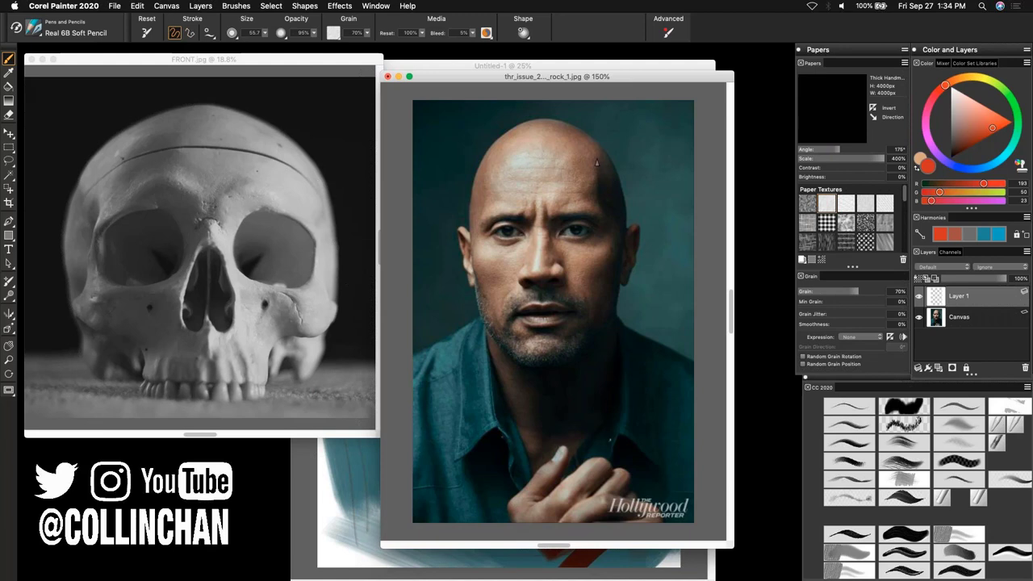
Step: Undo the soft red stroke and, with the Cover Pencil, trace the temple line, eye socket and nose base on the photo
drag(599, 184, 595, 164)
click(860, 407)
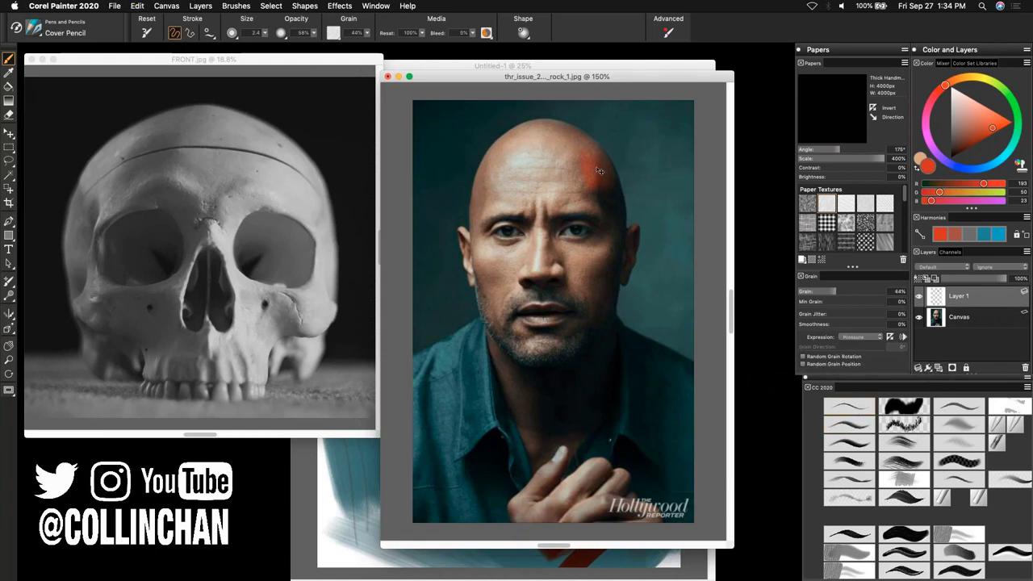
key(super+z)
drag(599, 155, 595, 192)
drag(600, 202, 602, 208)
mouse_move(492, 259)
mouse_down()
mouse_move(541, 234)
mouse_move(515, 257)
mouse_up()
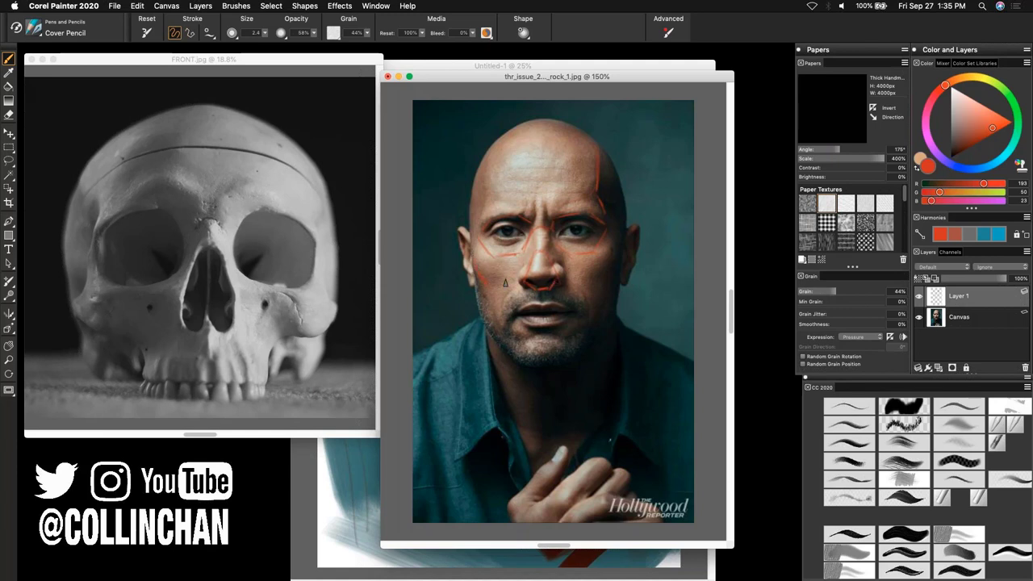
Step: Trace the cheekbones, cranium outline, jaw, chin and row of teeth in red over the reference face
mouse_move(603, 281)
mouse_down()
mouse_move(616, 257)
mouse_move(608, 283)
mouse_move(613, 271)
mouse_up()
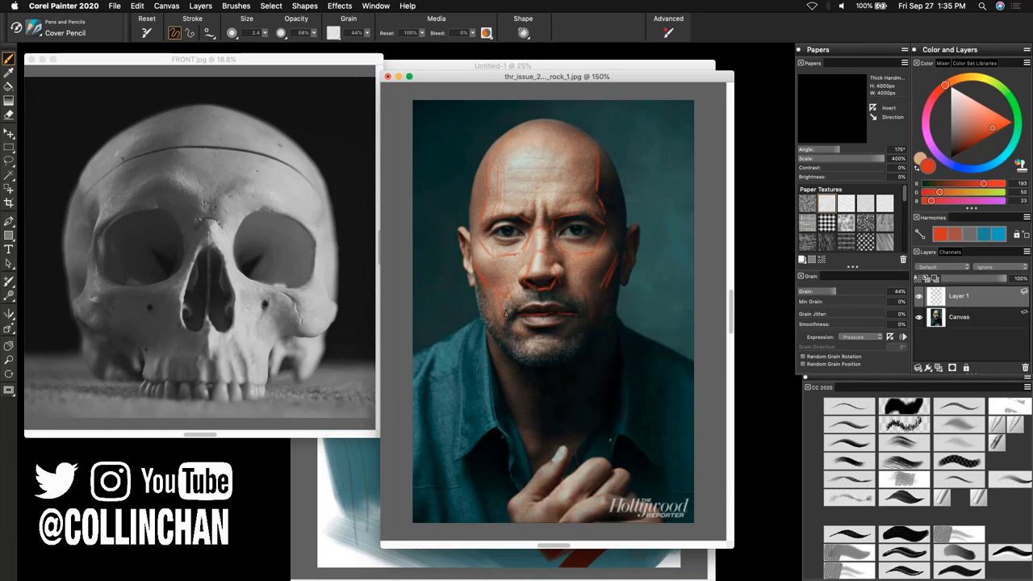
drag(588, 302, 585, 317)
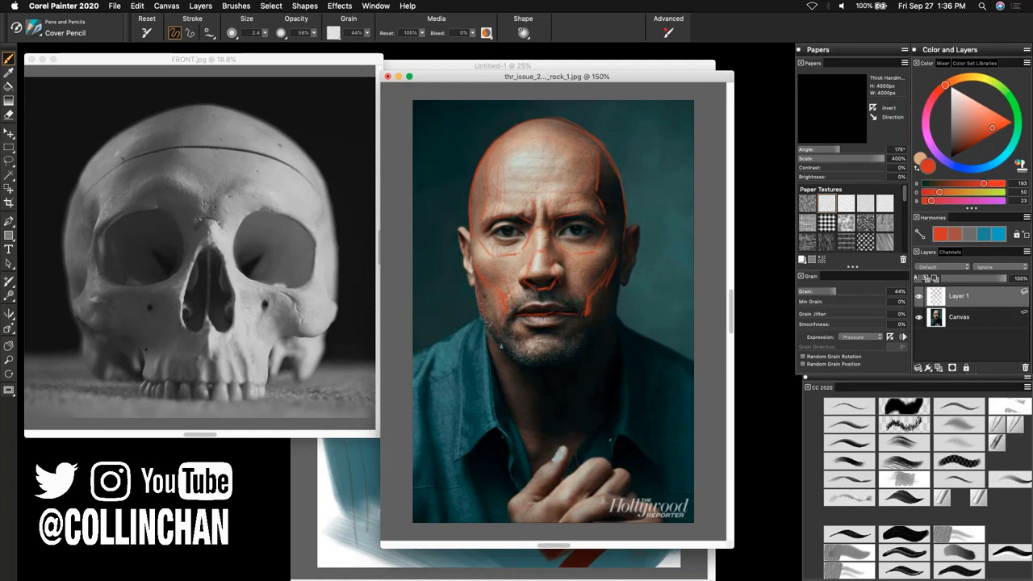
drag(511, 355, 567, 369)
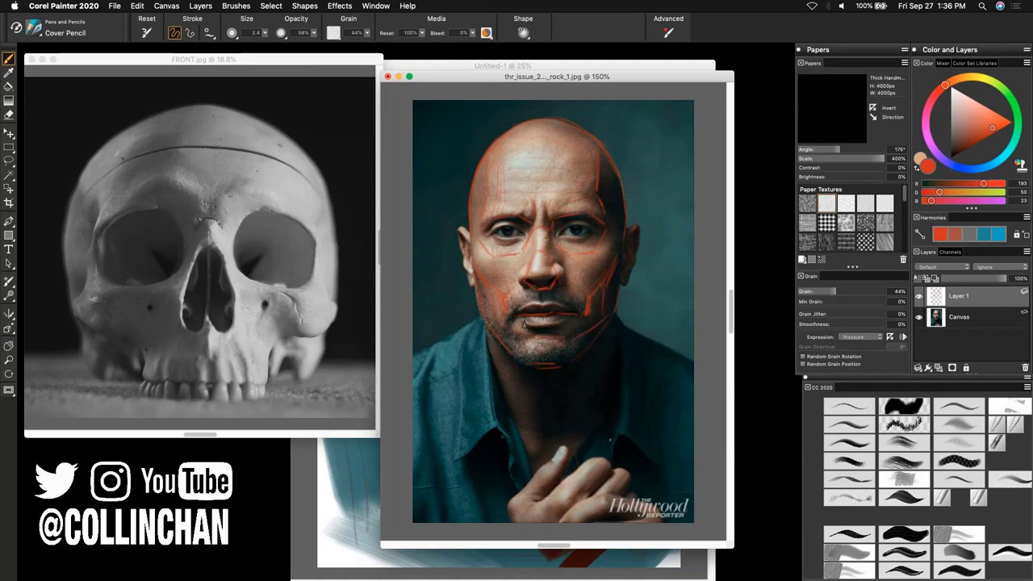
drag(539, 303, 577, 332)
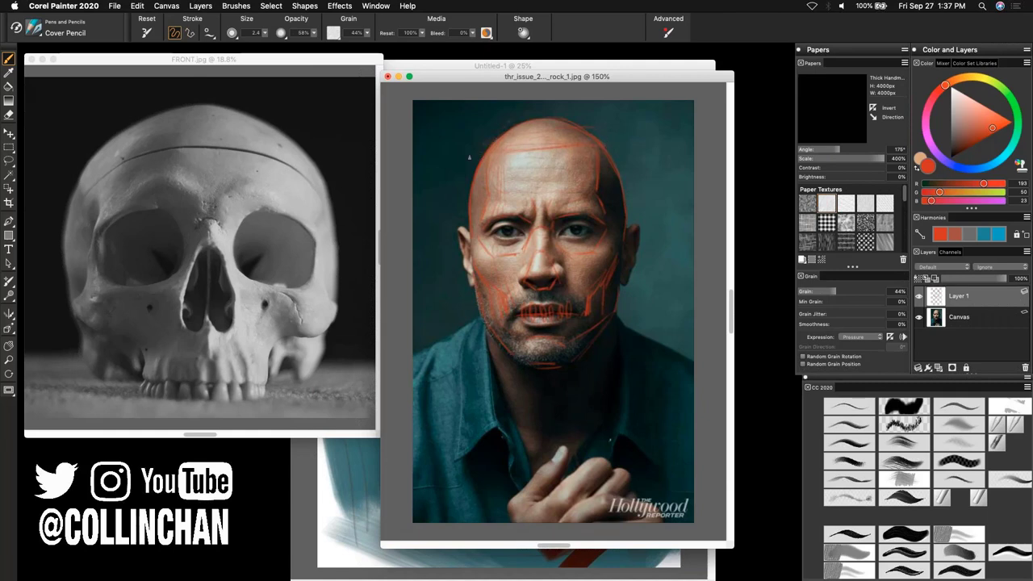
Step: Try sketching a red box top around the cranium, and undo those strokes
drag(509, 121, 472, 156)
drag(646, 136, 517, 148)
drag(575, 117, 510, 121)
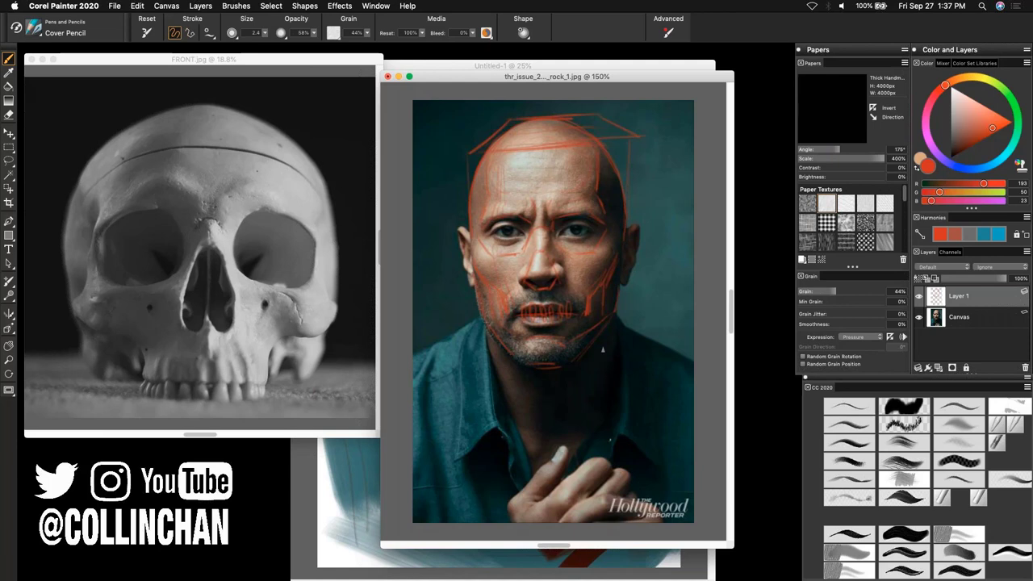
key(super+z)
key(super+z)
key(super+z)
key(super+z)
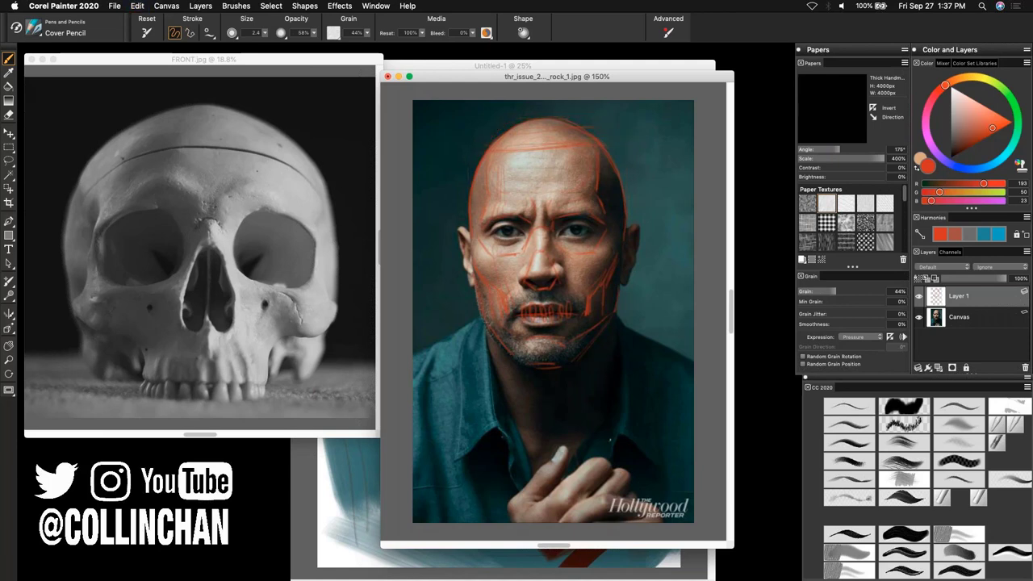
Step: Undo the last red forehead strokes, and hatch the face's shadow side and sketch the neck lines in red over the photo
key(super+z)
key(super+z)
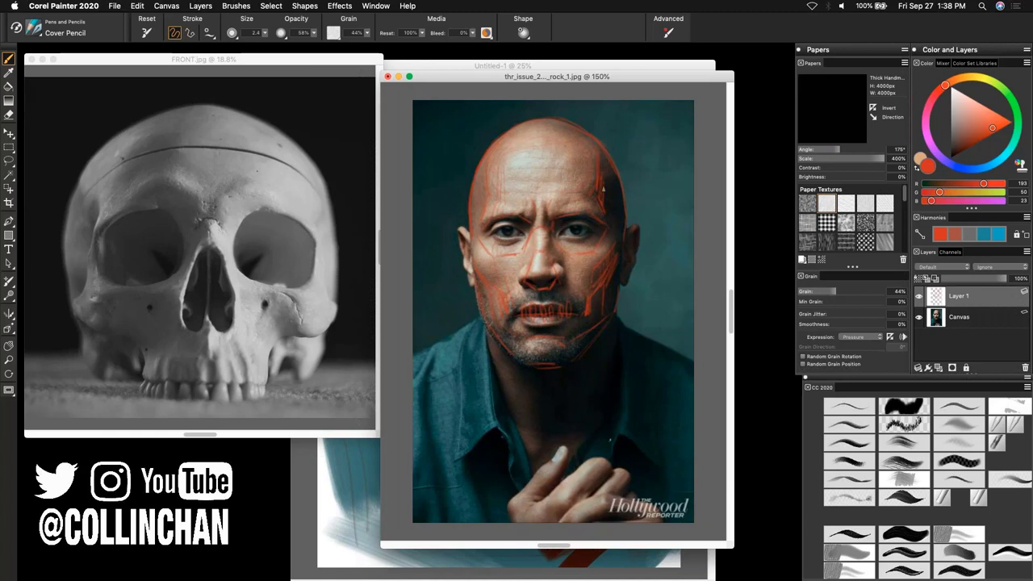
mouse_move(600, 176)
mouse_down()
mouse_move(617, 197)
mouse_move(589, 326)
mouse_up()
drag(615, 316, 579, 352)
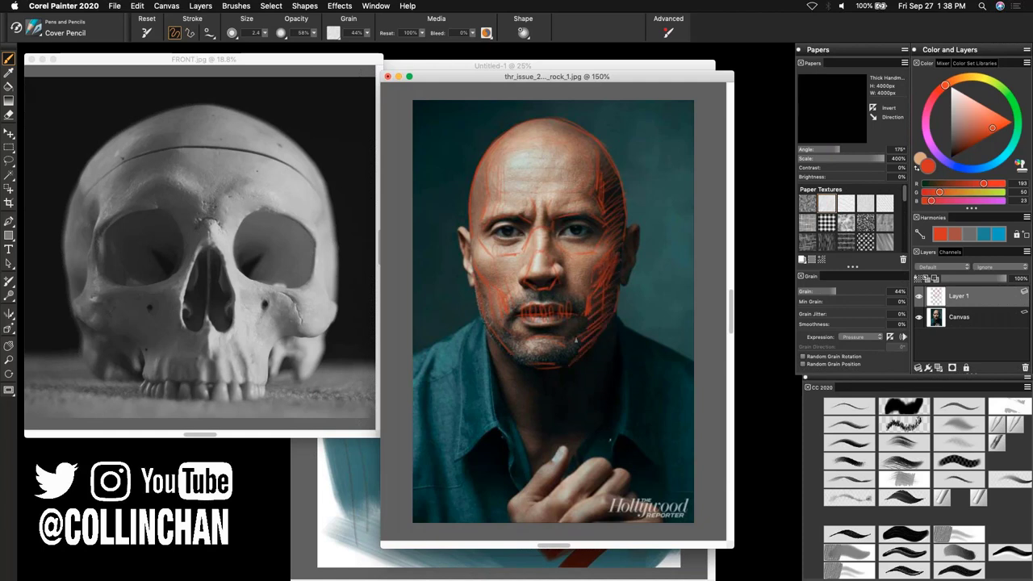
mouse_move(583, 300)
mouse_down()
mouse_move(576, 339)
mouse_move(539, 363)
mouse_up()
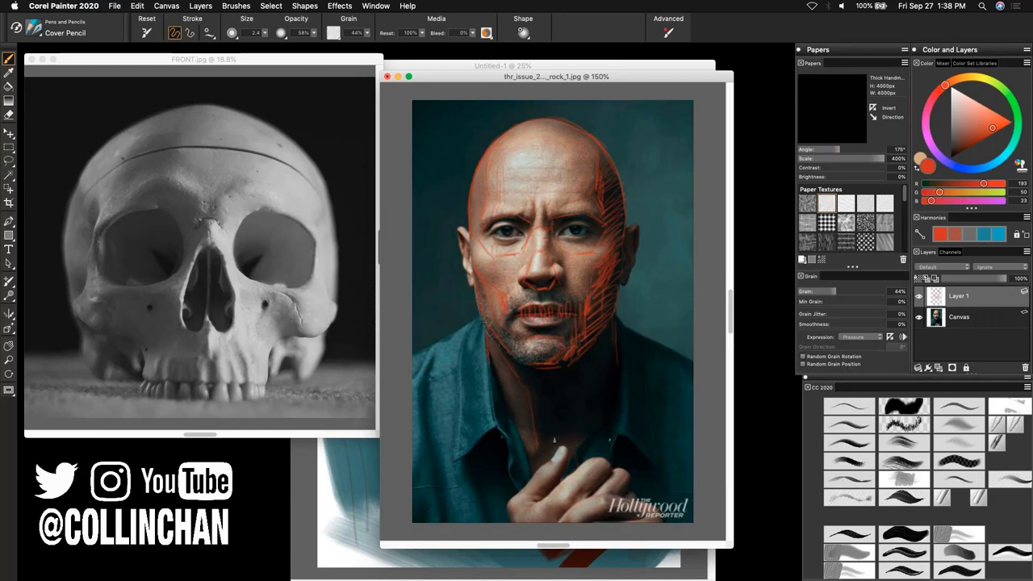
drag(542, 458, 560, 458)
key(super+Tab)
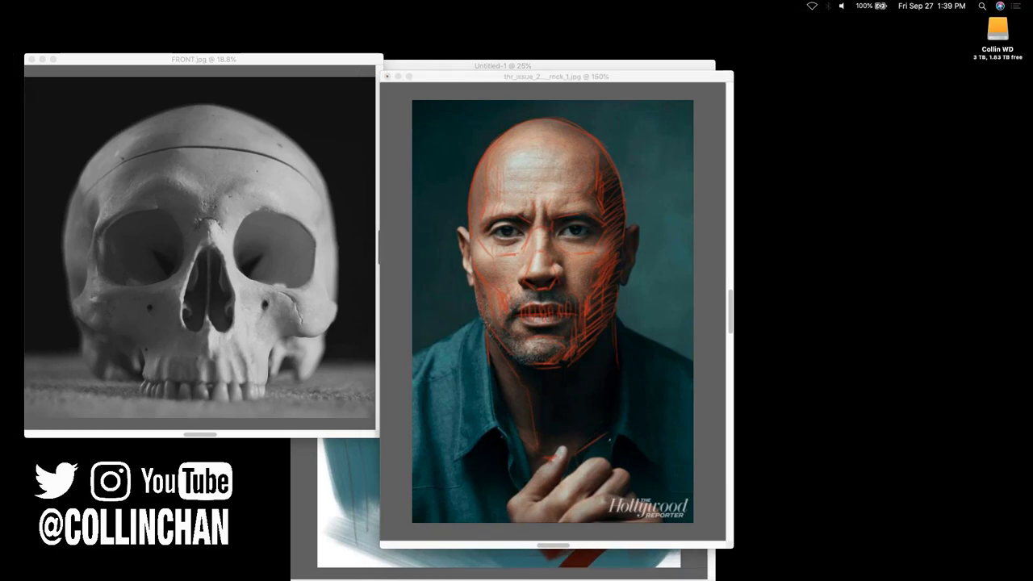
key(super+Tab)
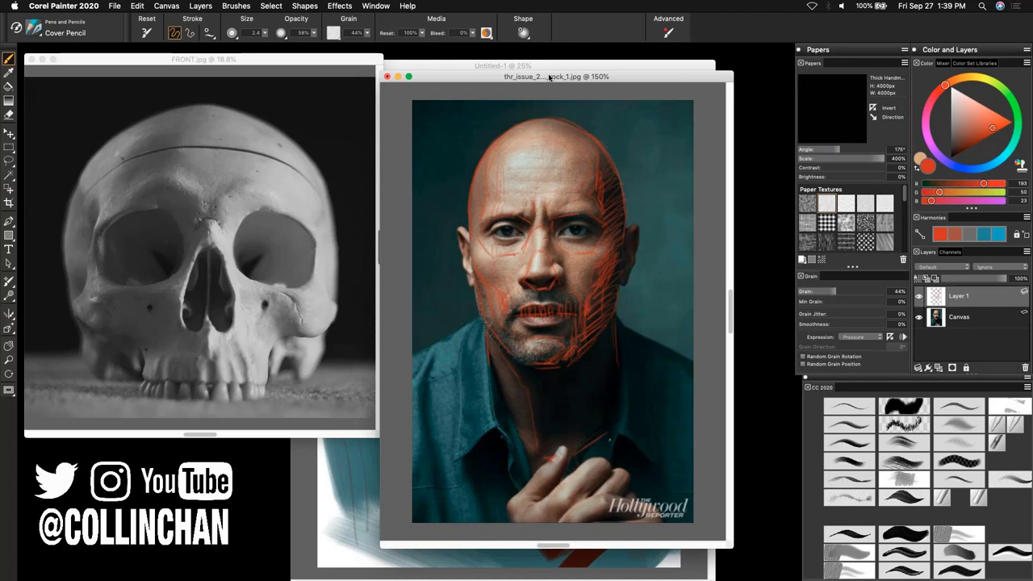
drag(549, 77, 548, 78)
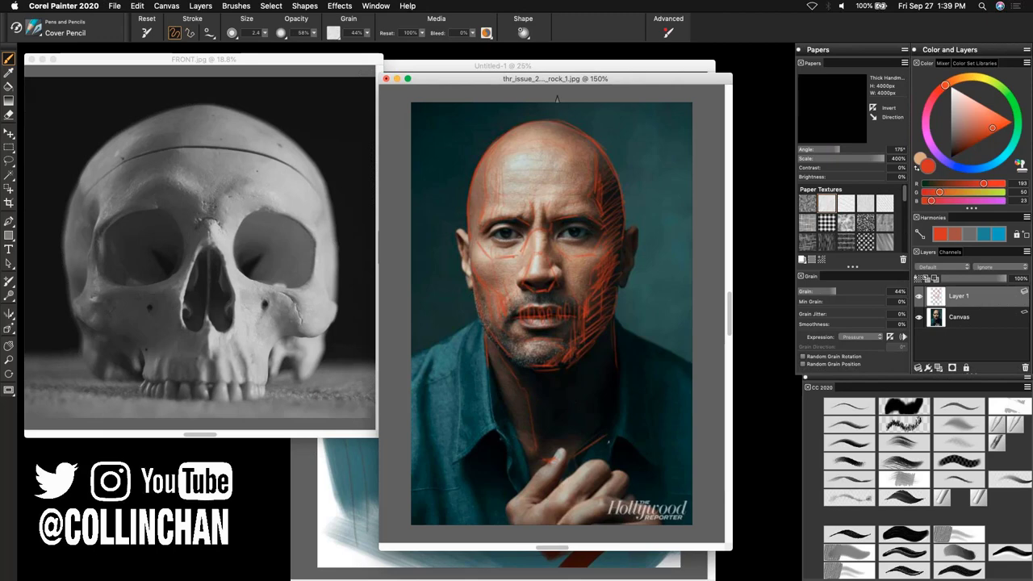
drag(557, 80, 564, 73)
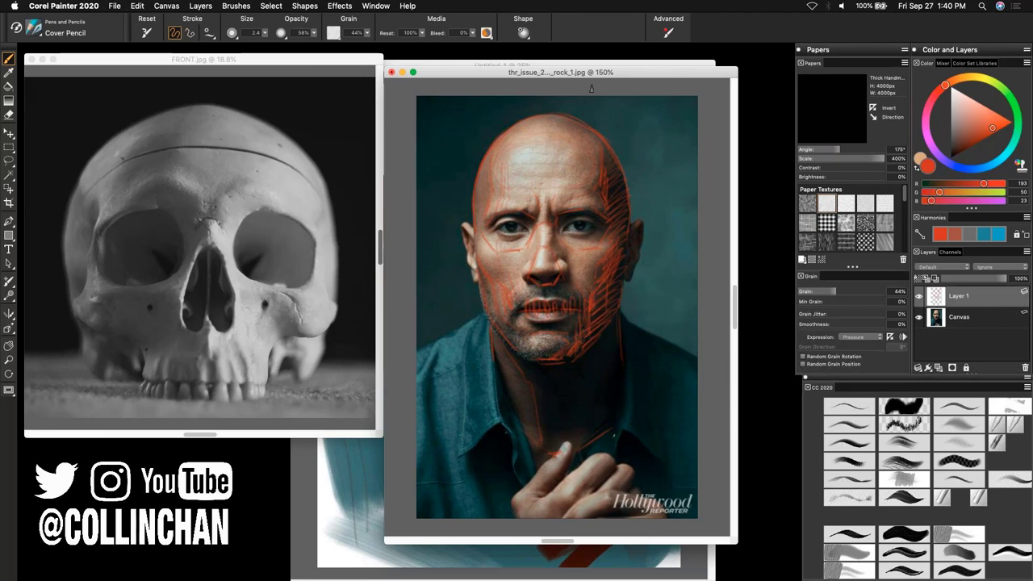
drag(598, 73, 598, 79)
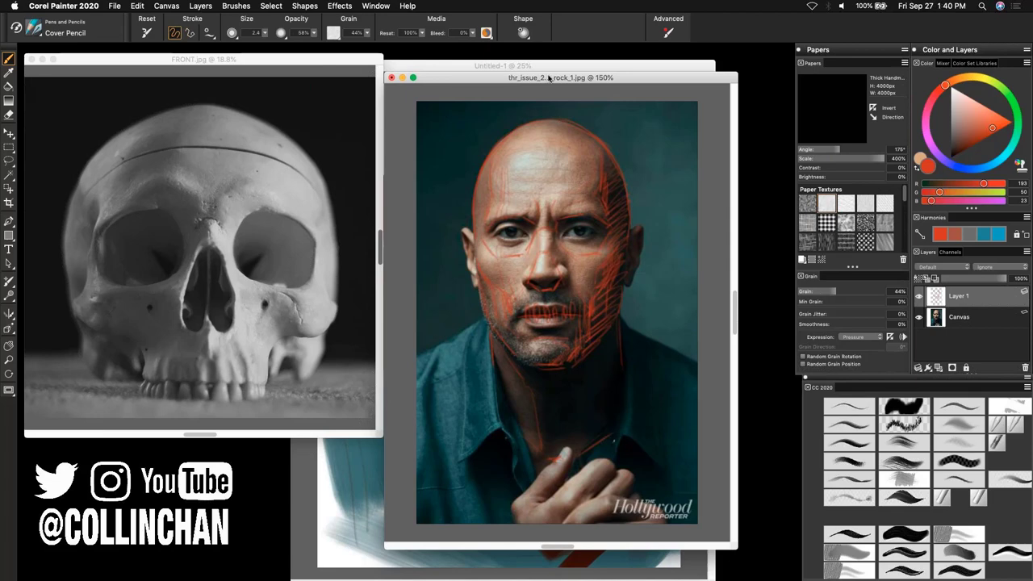
drag(549, 77, 547, 78)
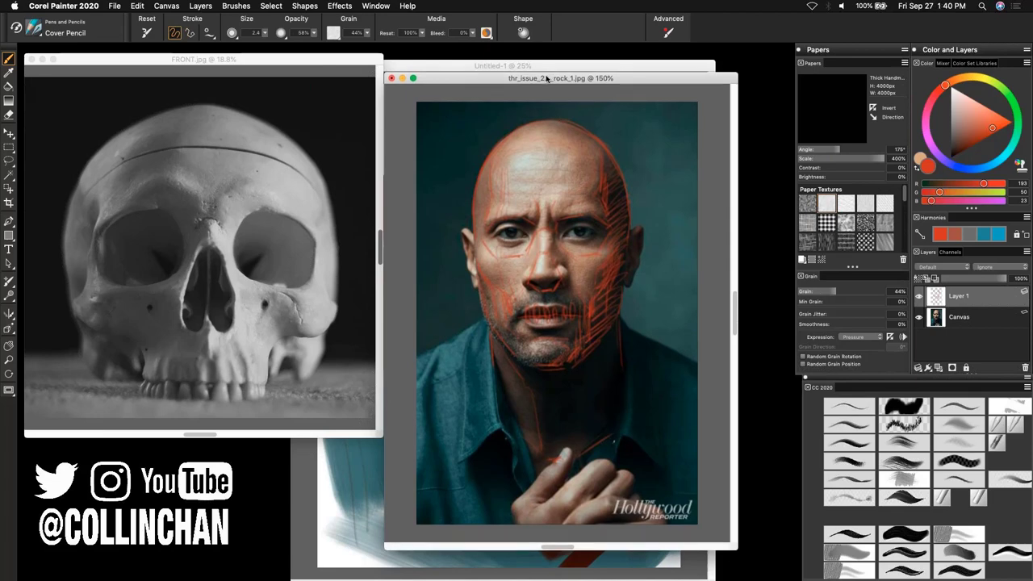
drag(548, 78, 547, 79)
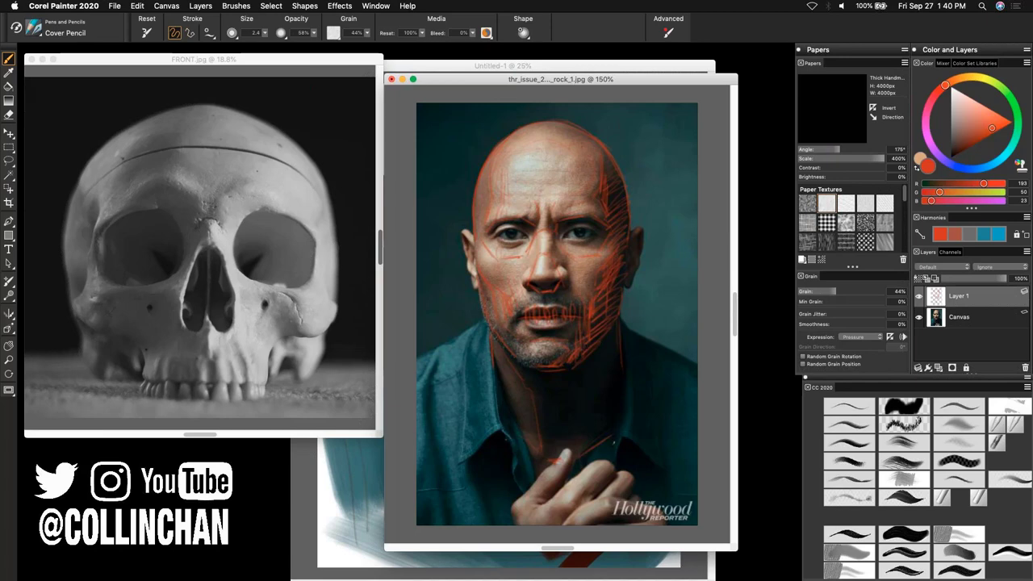
key(n)
click(573, 78)
key(b)
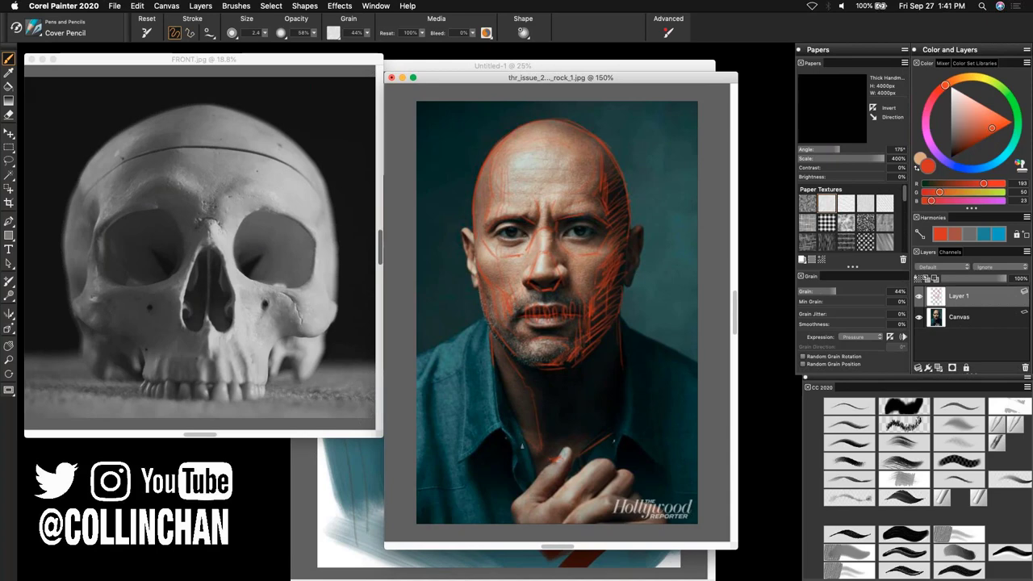
drag(577, 78, 577, 86)
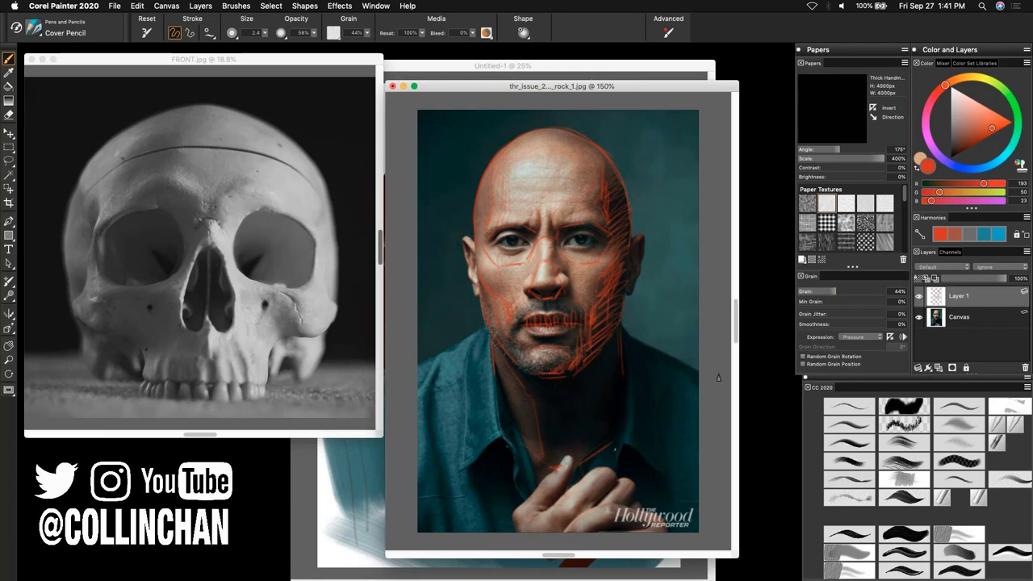
Step: Hide the photo's red tracing layer, close the skull image, and place the photo beside the painting, fitted to its window
click(919, 296)
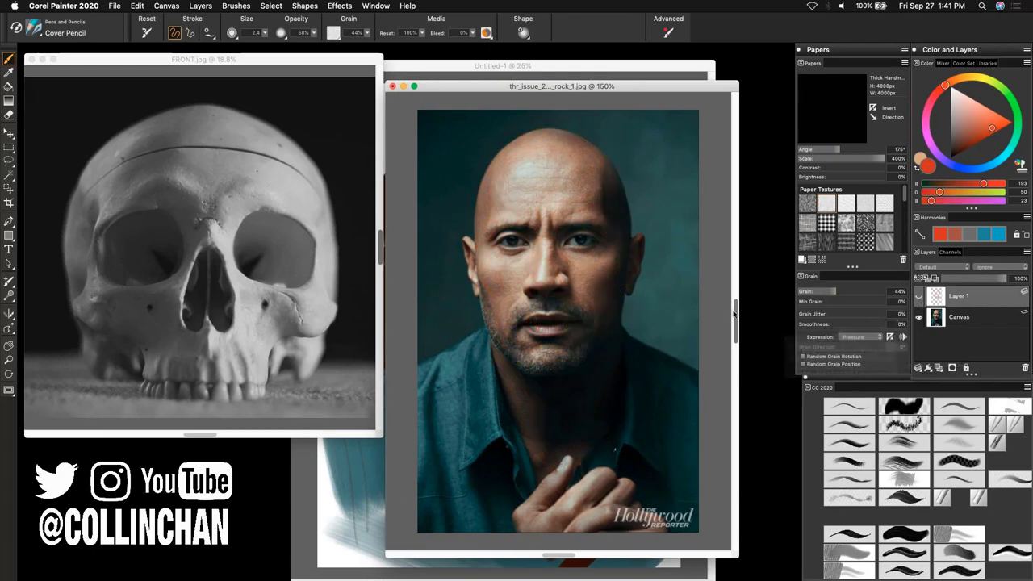
click(29, 59)
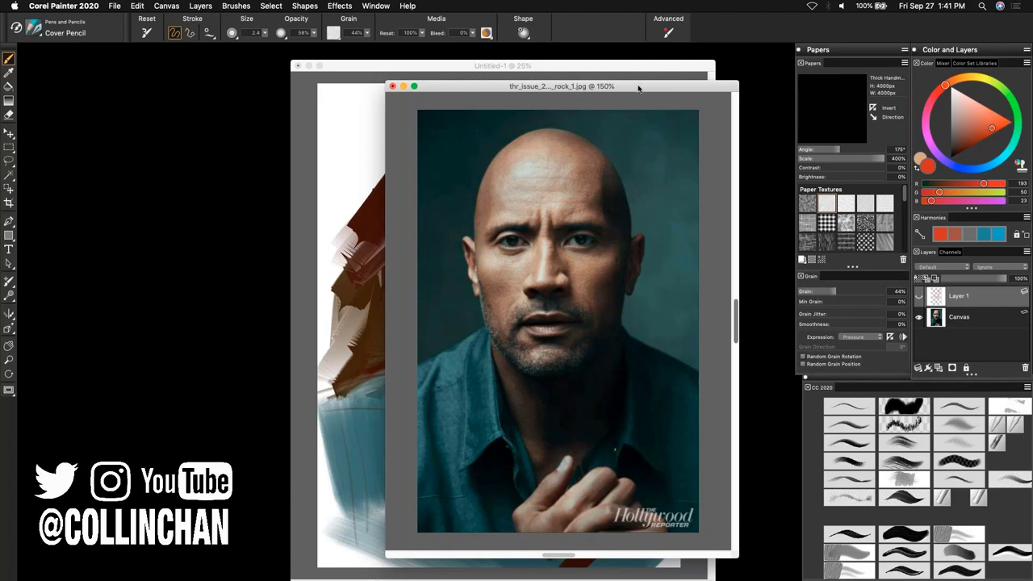
mouse_move(640, 85)
mouse_down()
mouse_move(486, 76)
mouse_move(335, 24)
mouse_move(287, 158)
mouse_move(245, 64)
mouse_up()
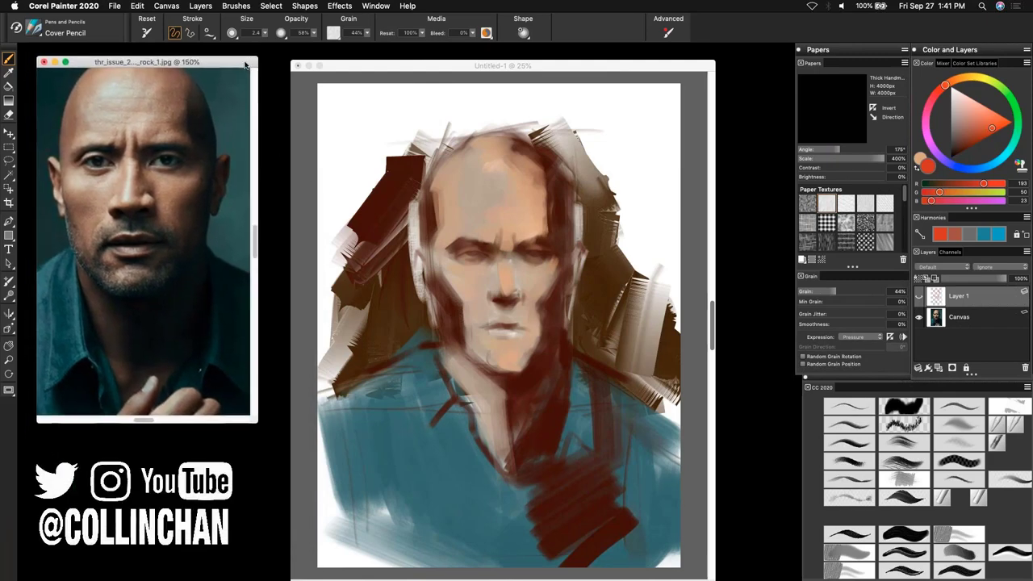
key(super+0)
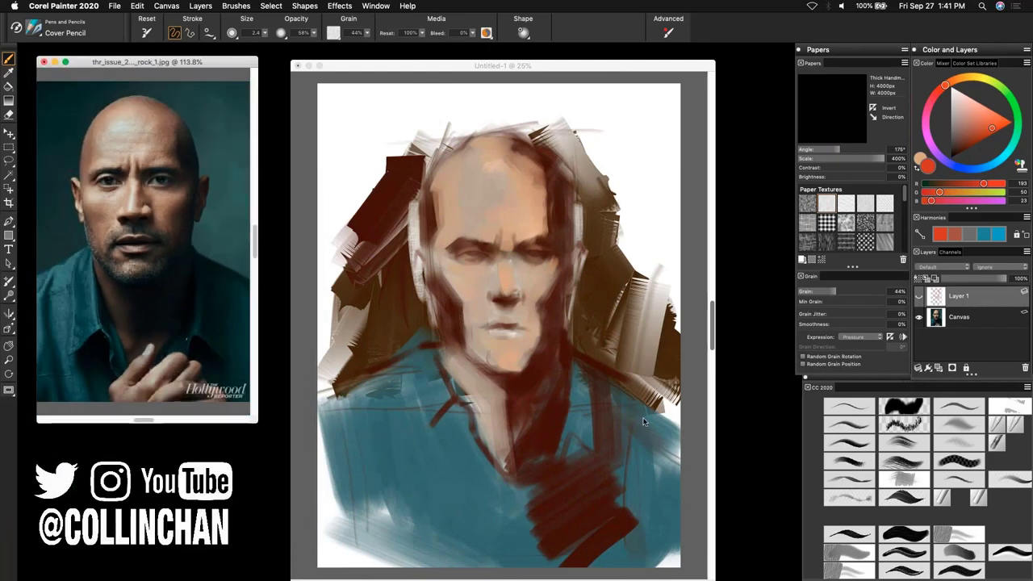
Step: Choose a very dark brown (RGB 31, 5, 1) and darken the painted brows, eyes and mouth line with the Oil Pastel
click(969, 148)
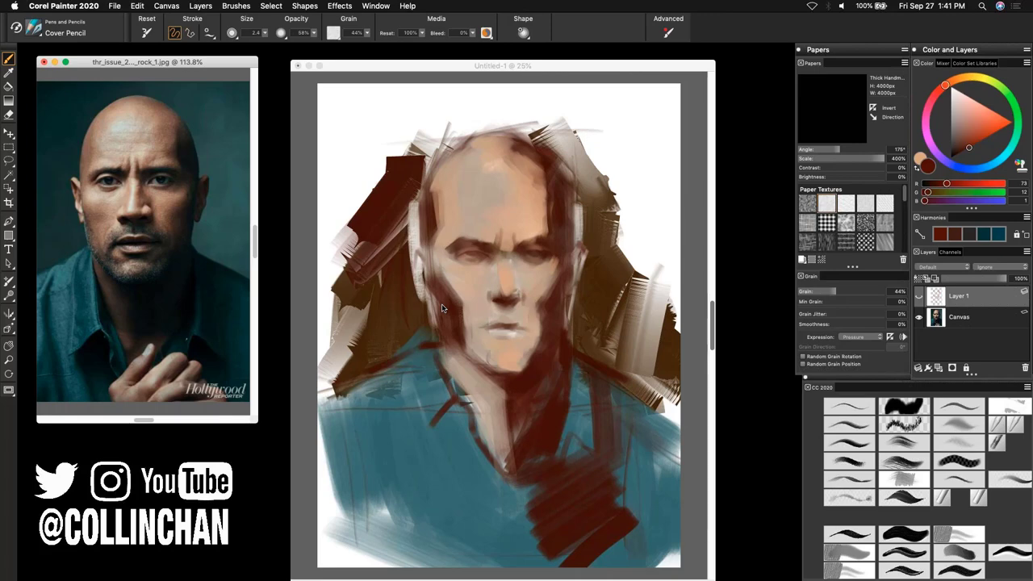
click(852, 456)
alt+click(489, 274)
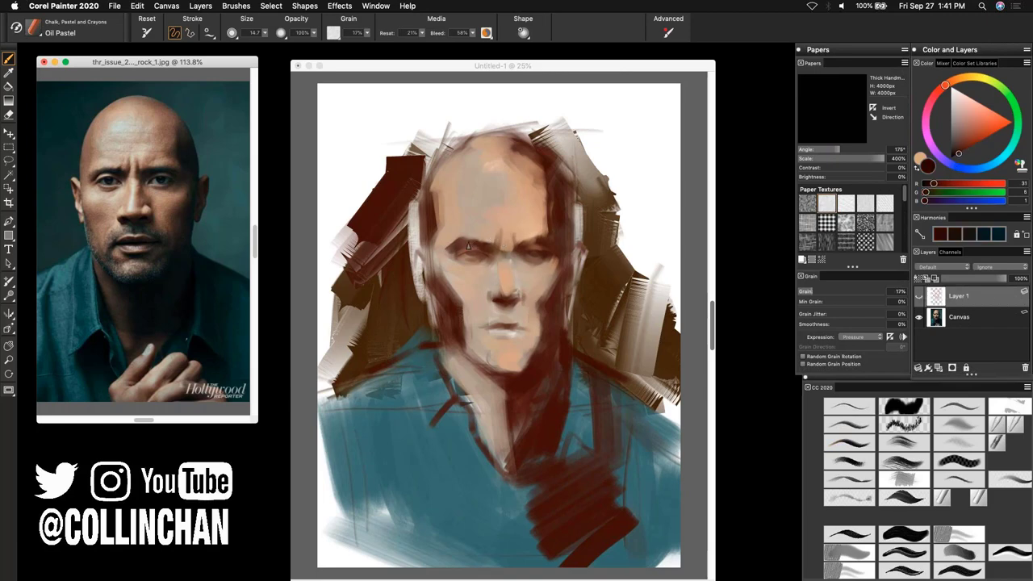
click(466, 245)
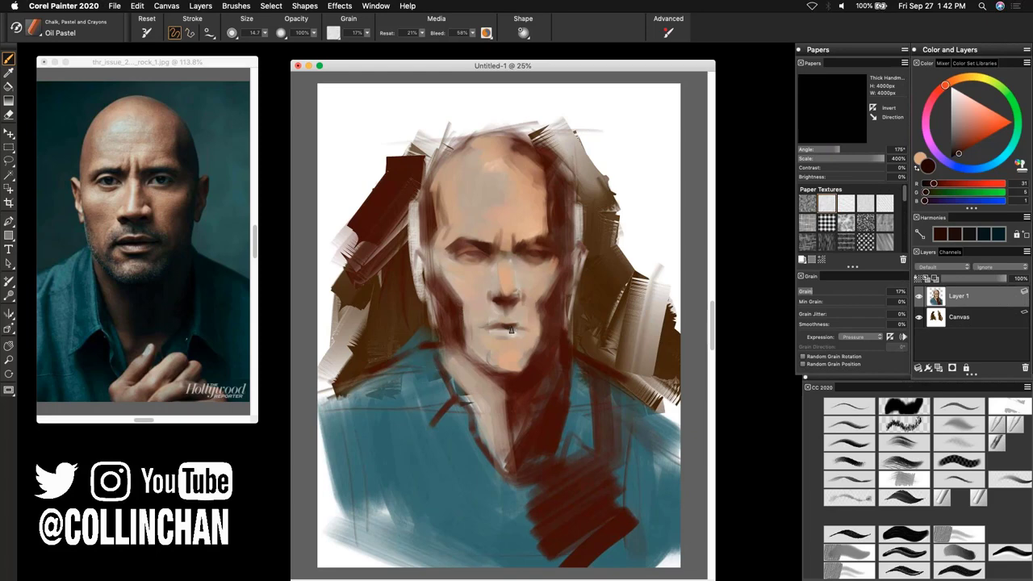
mouse_move(511, 329)
mouse_down()
mouse_move(502, 331)
mouse_move(531, 329)
mouse_up()
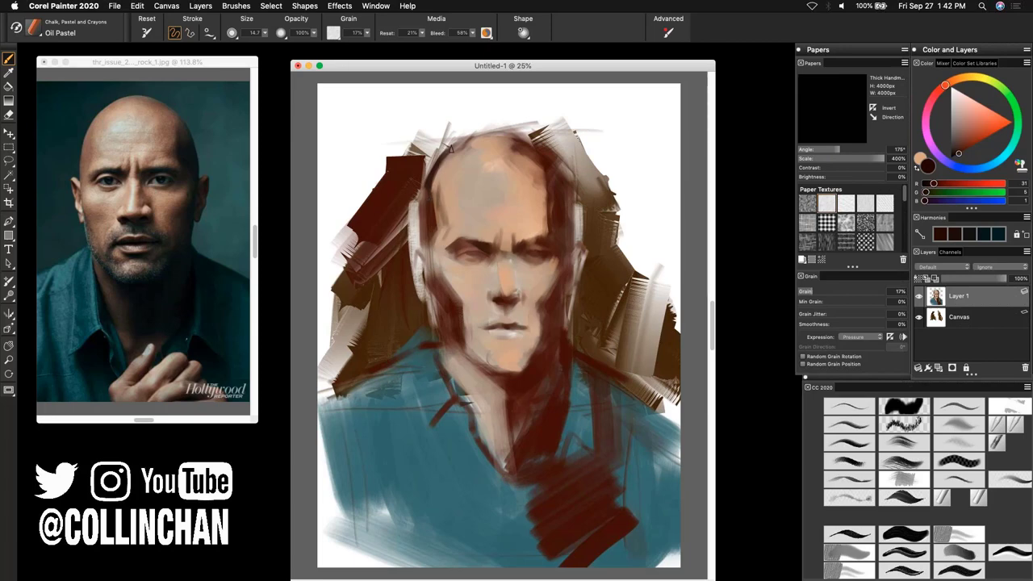
Step: Darken the head's contour with the Oil Pastel along both temples, the forehead edge and the shadow-side ear
drag(434, 171, 432, 202)
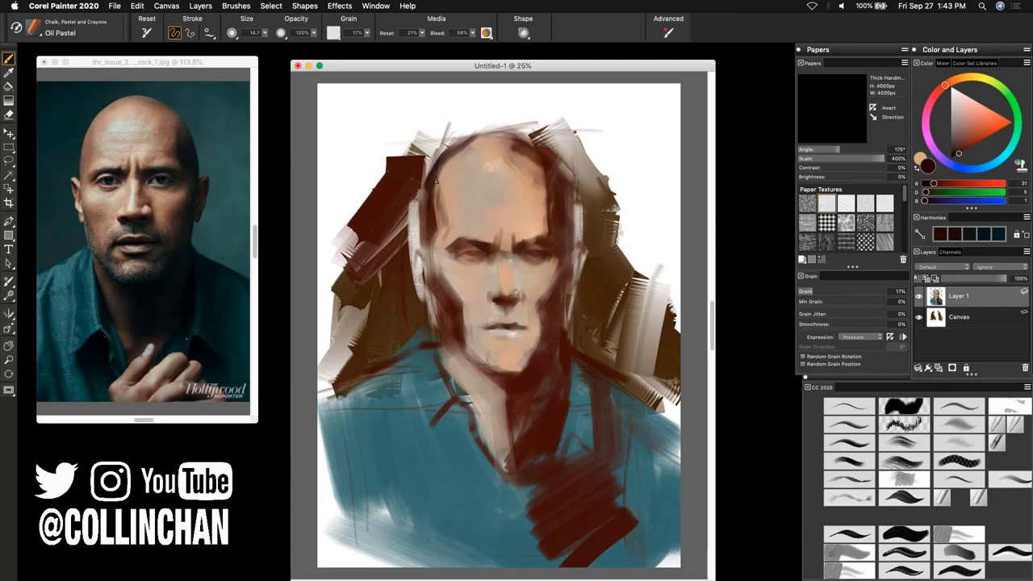
drag(437, 184, 441, 213)
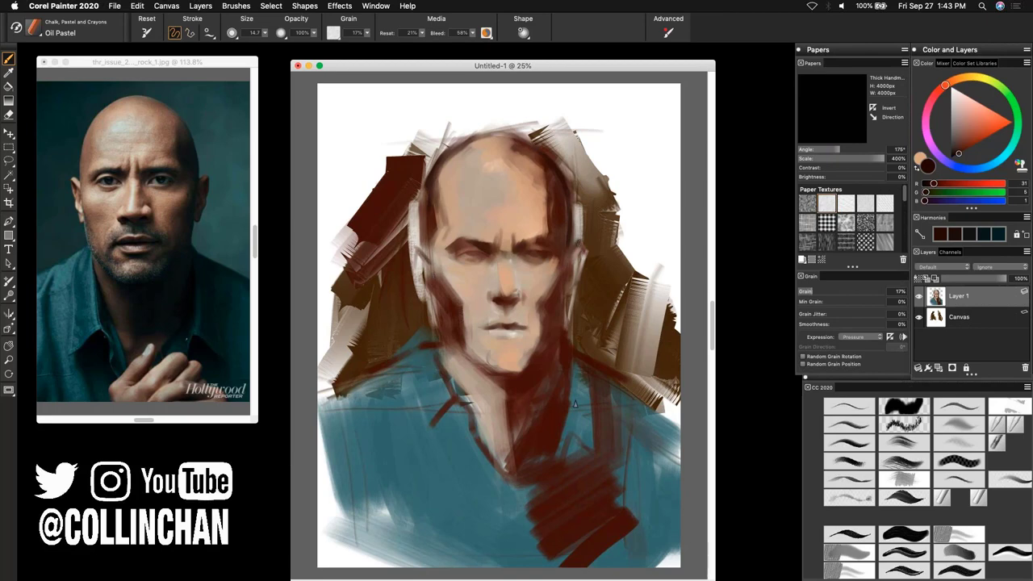
drag(576, 271, 576, 249)
mouse_move(575, 69)
mouse_down()
mouse_move(568, 95)
mouse_move(571, 58)
mouse_up()
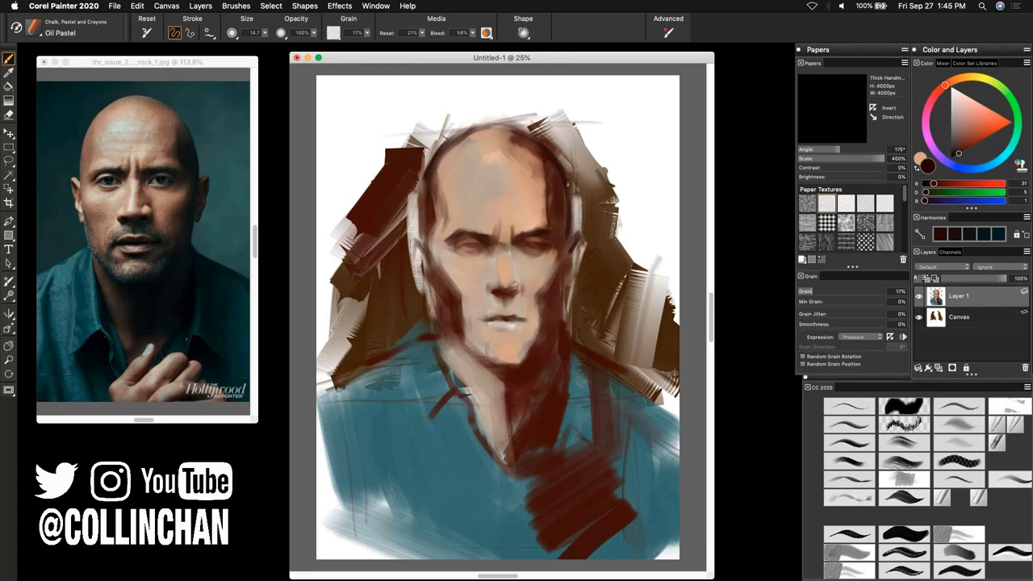
drag(552, 179, 552, 206)
Step: Swap to the skin colour, lighten it to a pale peach (RGB 245, 217, 191), and return to the painting
click(920, 168)
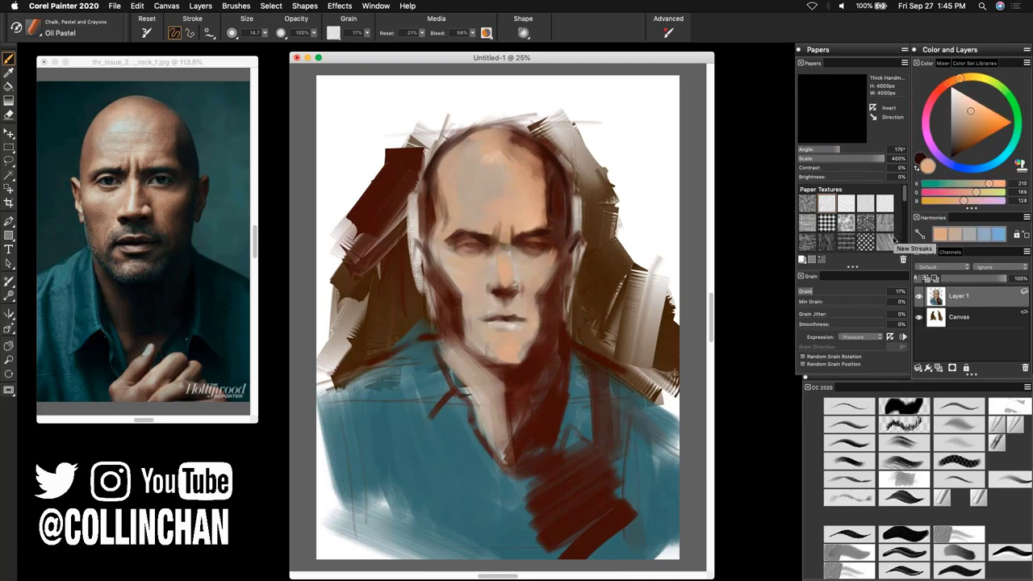
drag(971, 107, 954, 103)
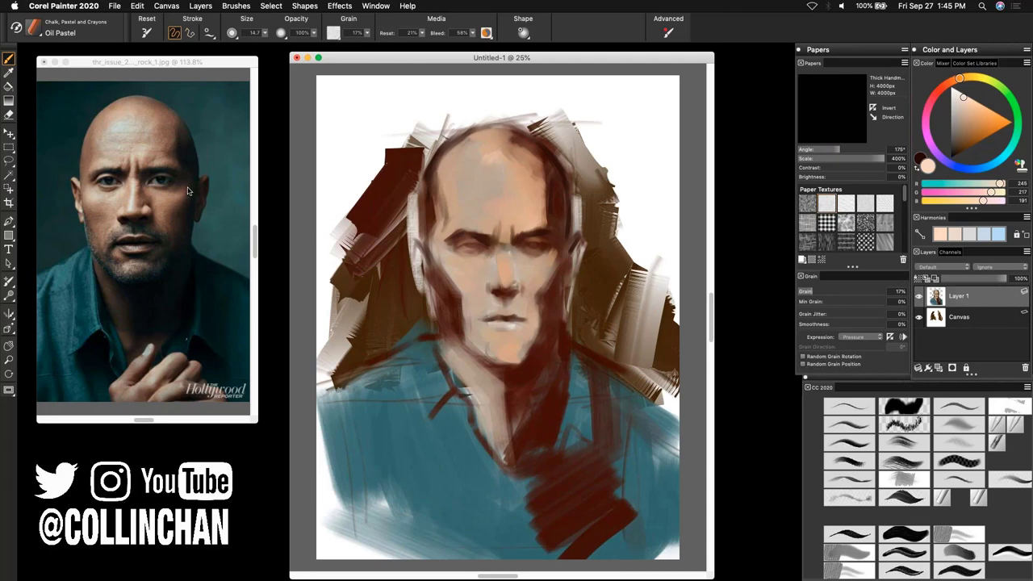
click(171, 223)
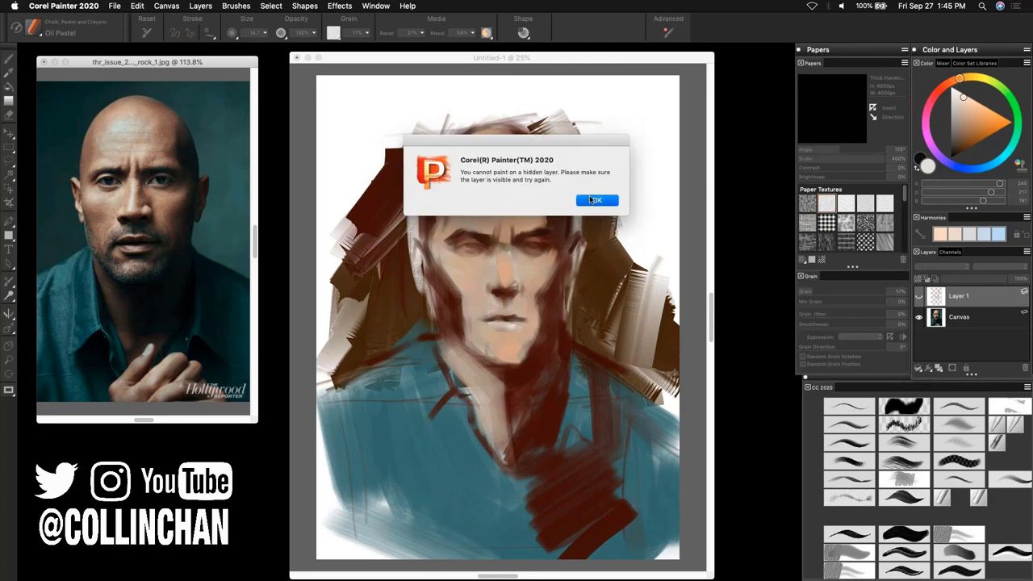
click(596, 200)
click(556, 275)
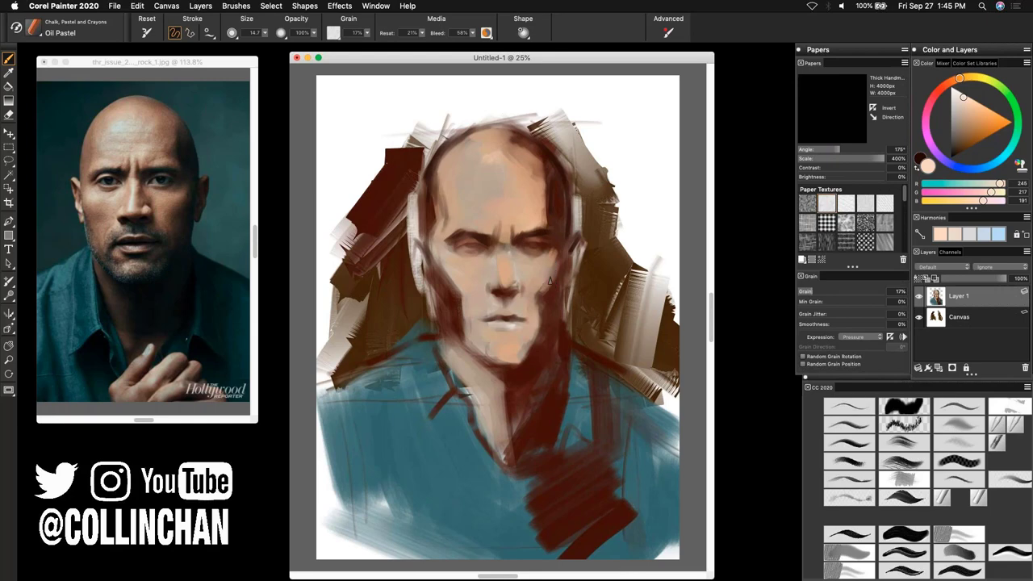
Step: Swap back to the dark brown and outline the nose bridge and its side planes with the Real 6B Soft Pencil
click(855, 449)
click(921, 173)
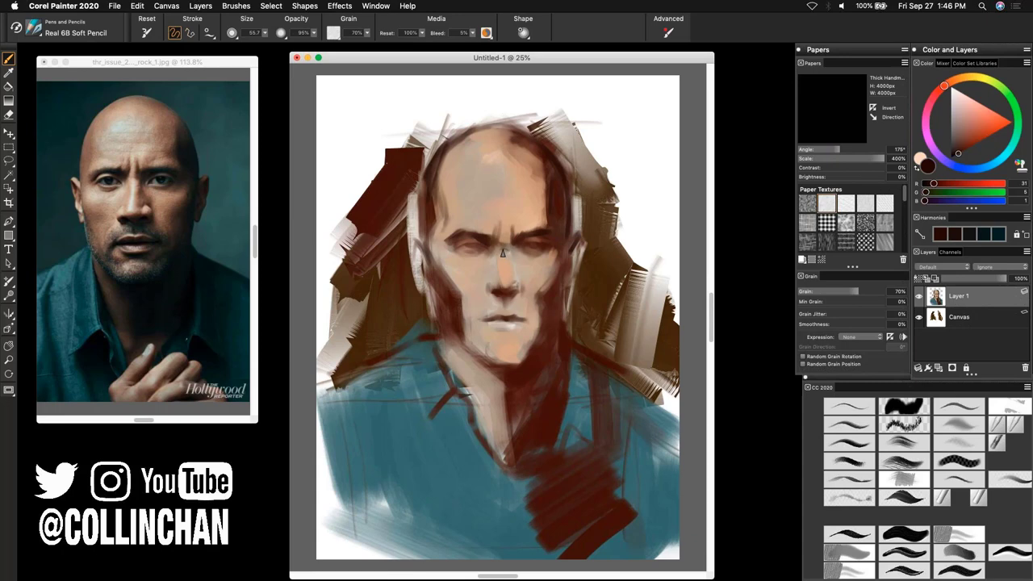
drag(501, 252, 509, 290)
mouse_move(509, 254)
mouse_down()
mouse_move(510, 299)
mouse_move(499, 287)
mouse_move(499, 254)
mouse_up()
drag(495, 258, 495, 284)
Step: Fill the underside of the nose with dark brown, and darken its shadowed side up to the inner brow
key(super+equal)
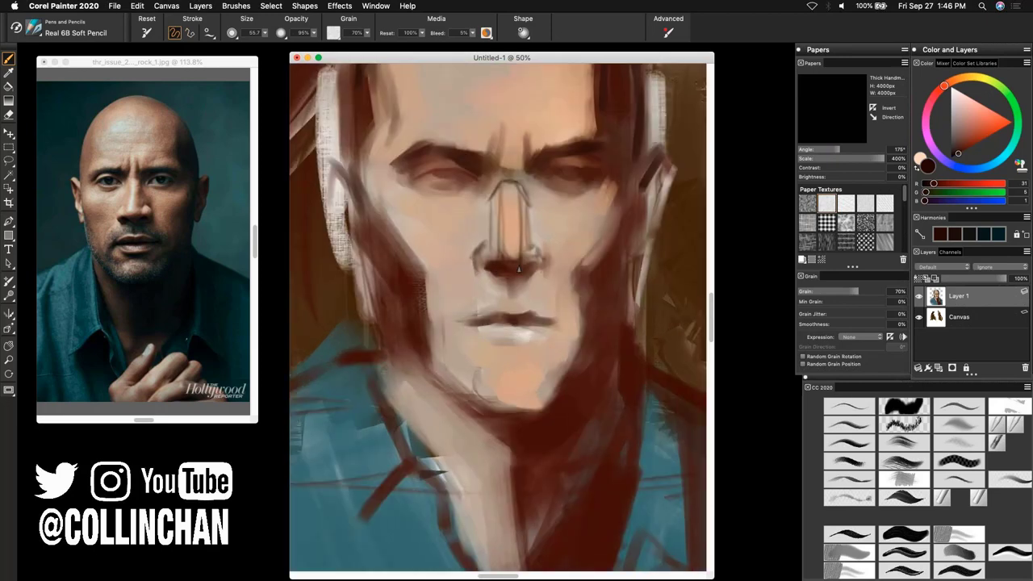
mouse_move(519, 269)
mouse_down()
mouse_move(502, 259)
mouse_move(531, 279)
mouse_move(502, 270)
mouse_up()
mouse_move(488, 265)
mouse_down()
mouse_move(520, 268)
mouse_move(490, 276)
mouse_move(516, 281)
mouse_move(491, 275)
mouse_up()
drag(522, 194, 527, 244)
mouse_move(529, 200)
mouse_down()
mouse_move(525, 182)
mouse_move(528, 172)
mouse_move(528, 200)
mouse_move(539, 162)
mouse_up()
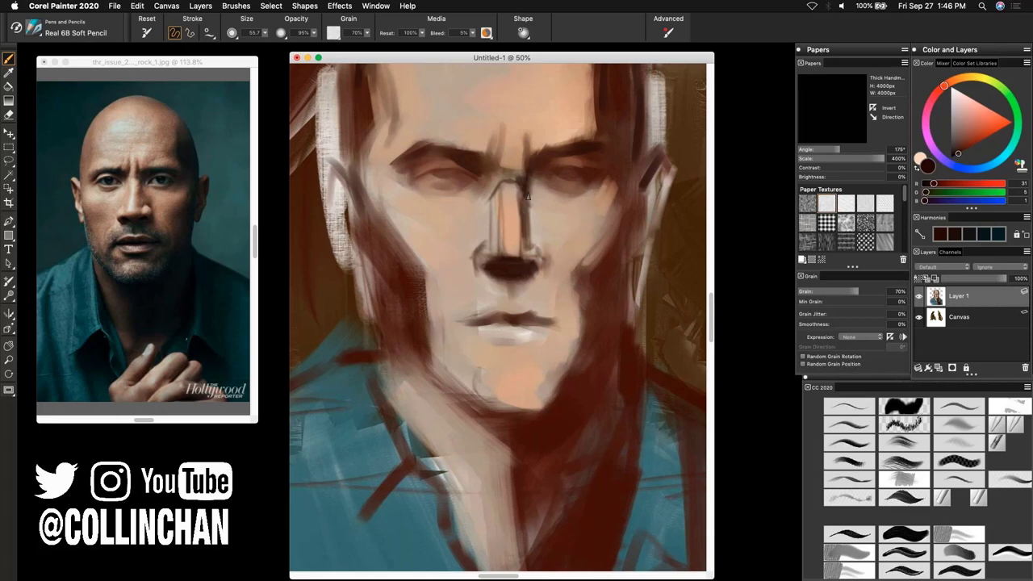
mouse_move(528, 197)
mouse_down()
mouse_move(538, 172)
mouse_move(527, 258)
mouse_move(525, 226)
mouse_move(531, 251)
mouse_up()
Step: Darken the shadow-side brow and nostril of the painting in dark brown, using an enlarged view of the reference face as a guide
click(149, 209)
key(super+equal)
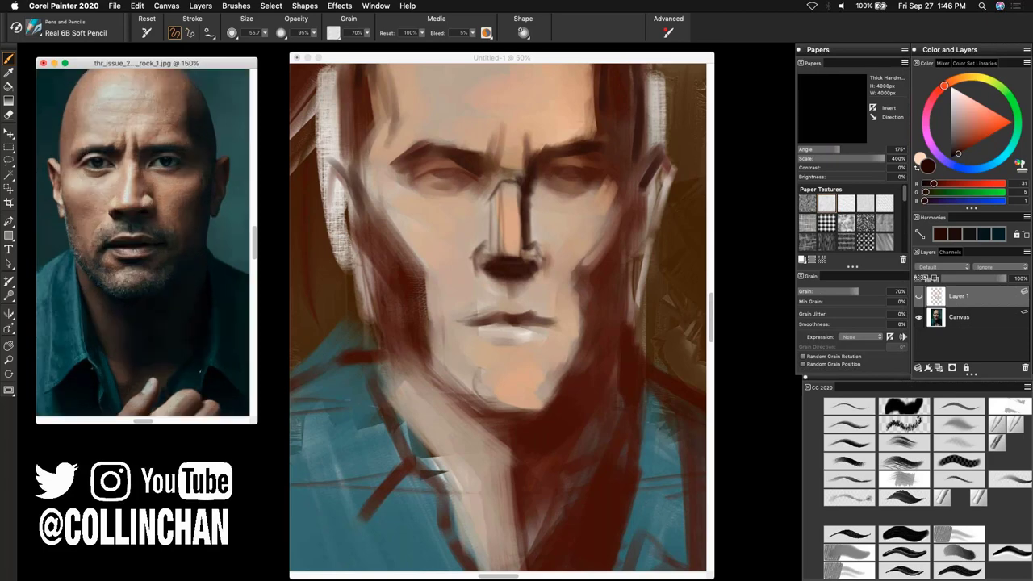
key(super+equal)
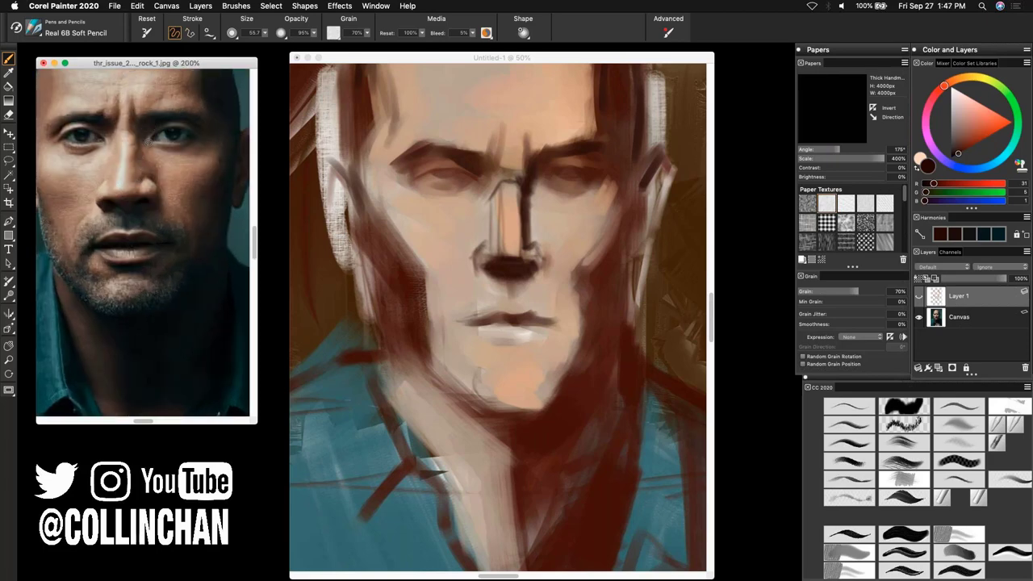
click(619, 257)
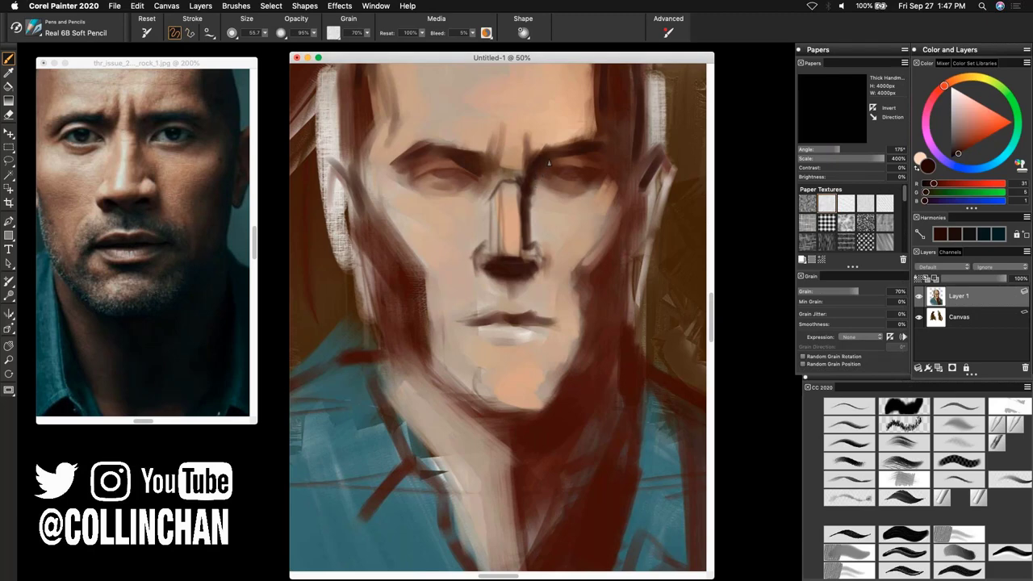
mouse_move(549, 163)
mouse_down()
mouse_move(534, 154)
mouse_move(553, 148)
mouse_move(553, 162)
mouse_move(597, 134)
mouse_up()
mouse_move(528, 237)
mouse_down()
mouse_move(545, 263)
mouse_move(536, 278)
mouse_move(537, 262)
mouse_up()
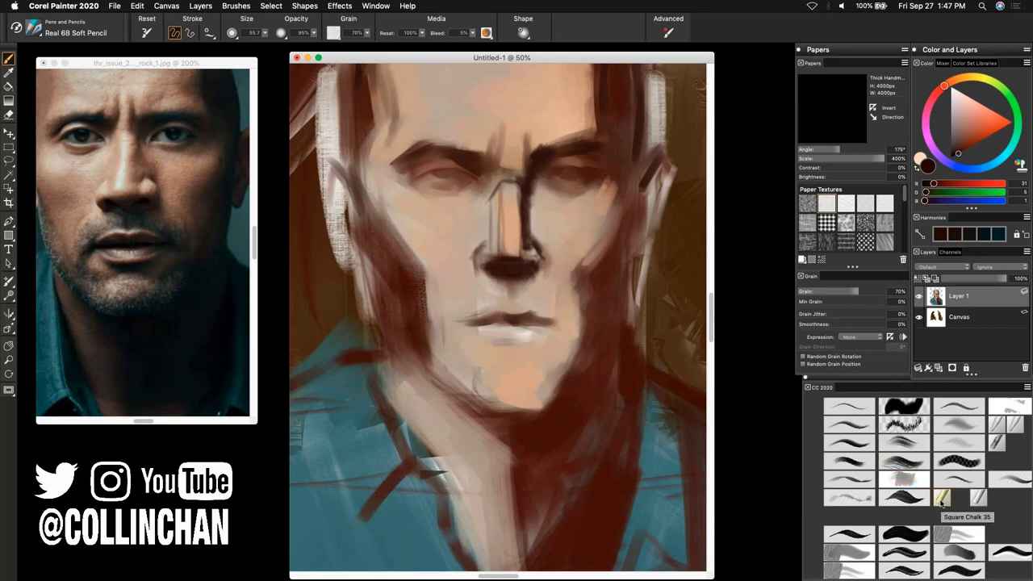
Step: Refine the nose with Oil Pastel, painting pale peach down the bridge and tip and softening its shadowed side with reddish brown
click(849, 464)
alt+click(158, 181)
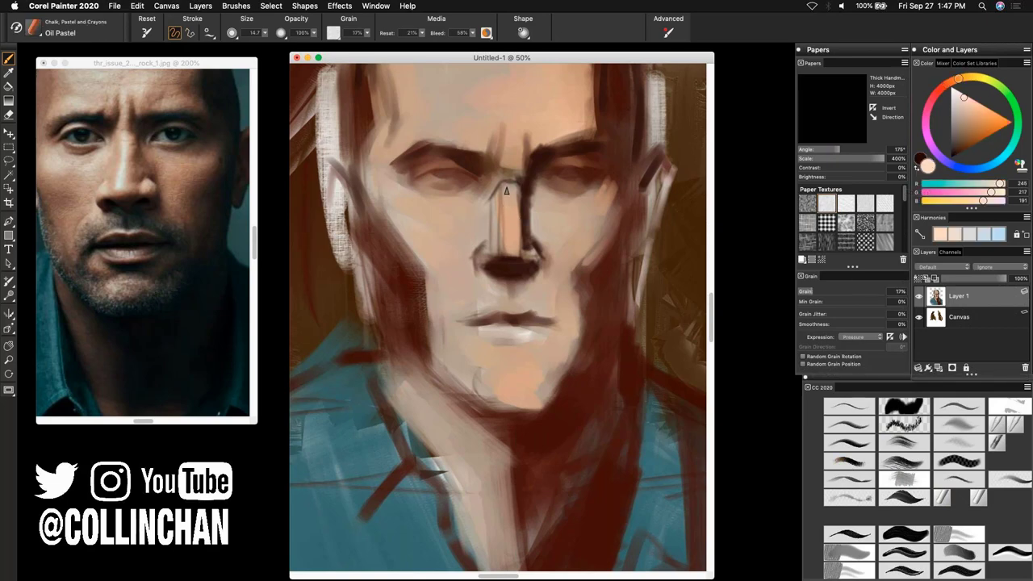
mouse_move(507, 190)
mouse_down()
mouse_move(509, 256)
mouse_move(505, 187)
mouse_move(509, 249)
mouse_move(513, 198)
mouse_move(521, 259)
mouse_up()
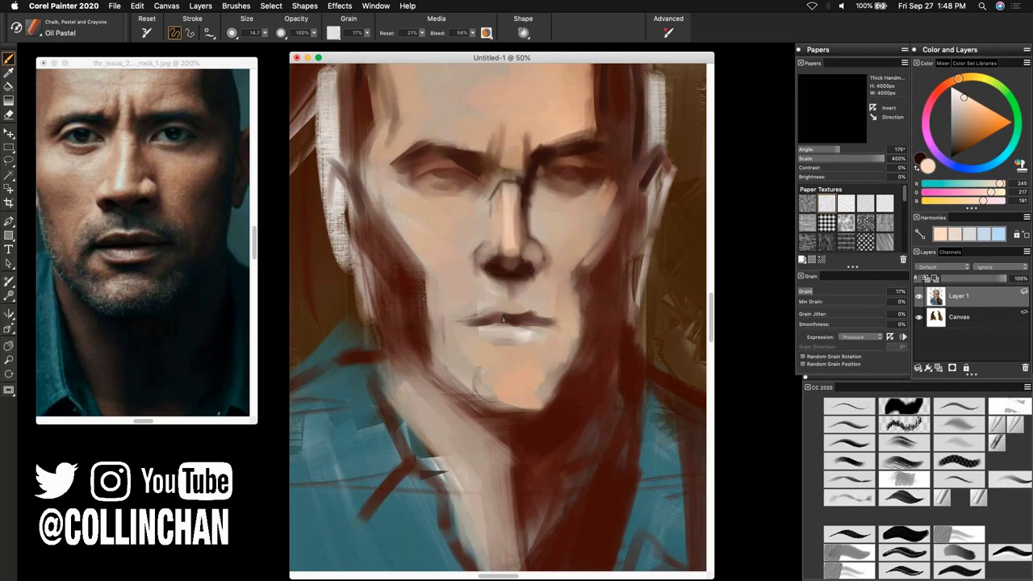
alt+click(598, 269)
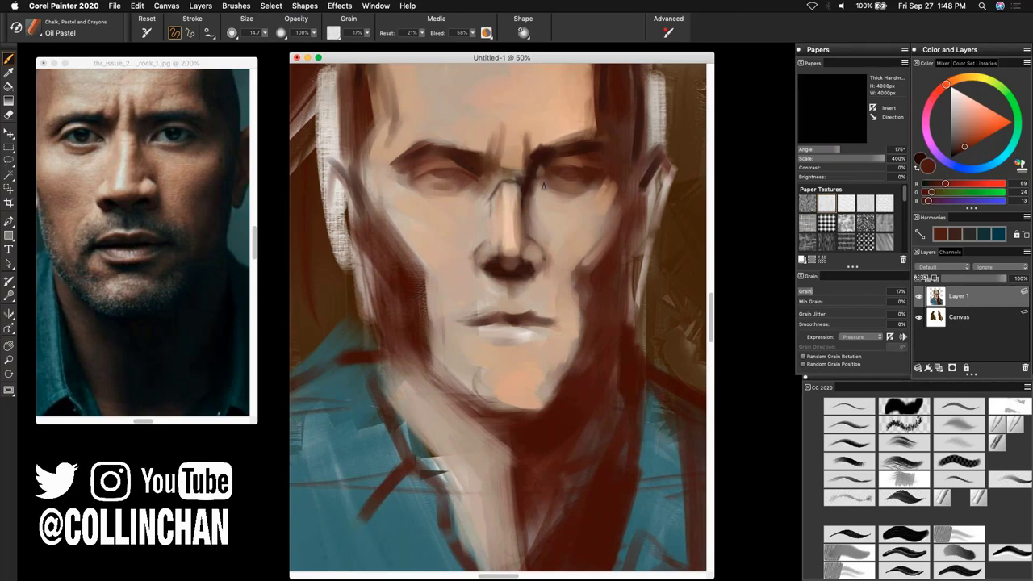
drag(531, 186, 534, 204)
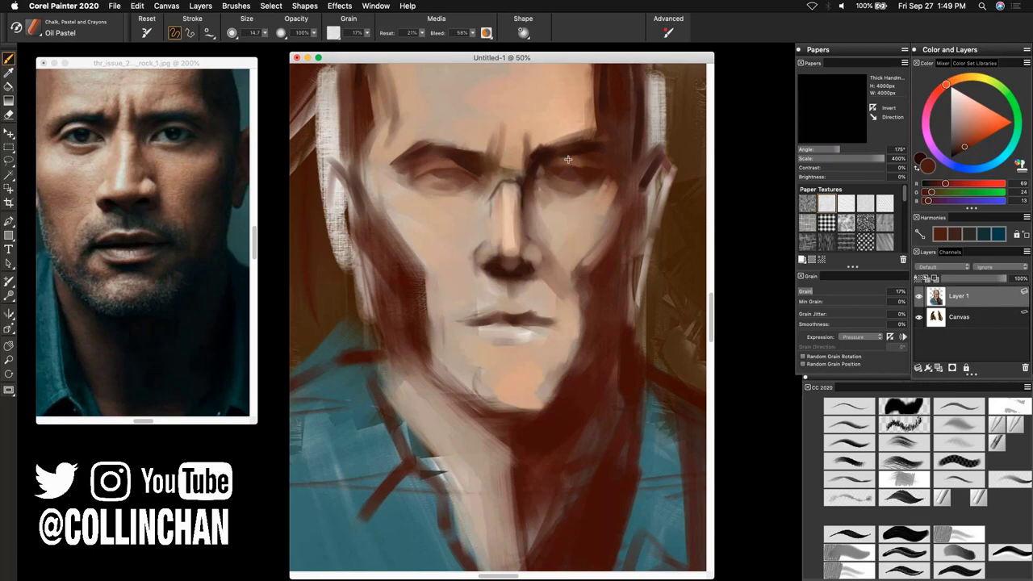
Step: Sample light skin tone (RGB 206, 173, 139) from the forehead and highlight the shadow-side upper eyelid using Oil Pastel at about size 4.5
key(bracketleft)
key(bracketleft)
key(bracketleft)
key(bracketleft)
key(bracketleft)
alt+click(554, 91)
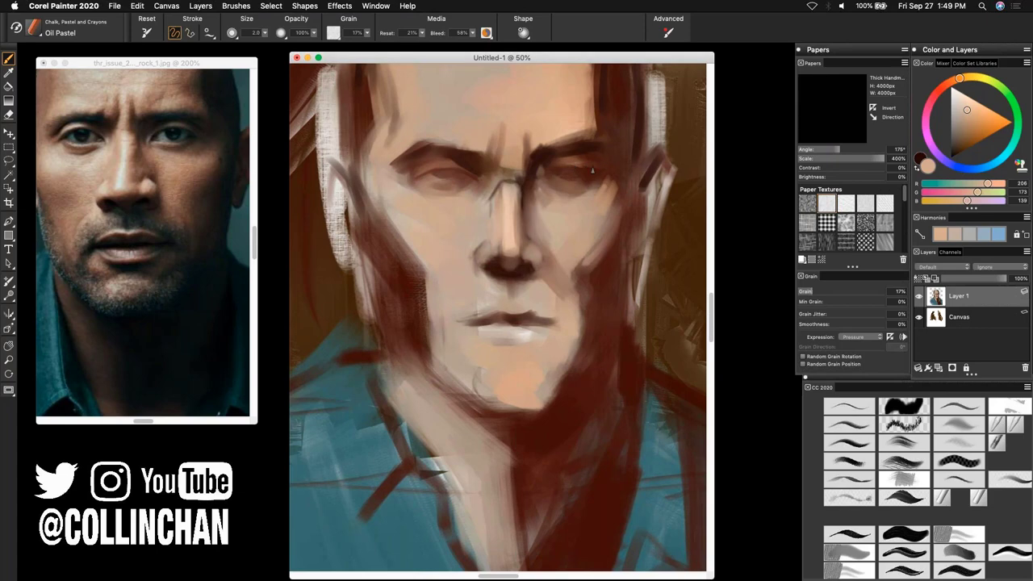
key(bracketright)
key(bracketright)
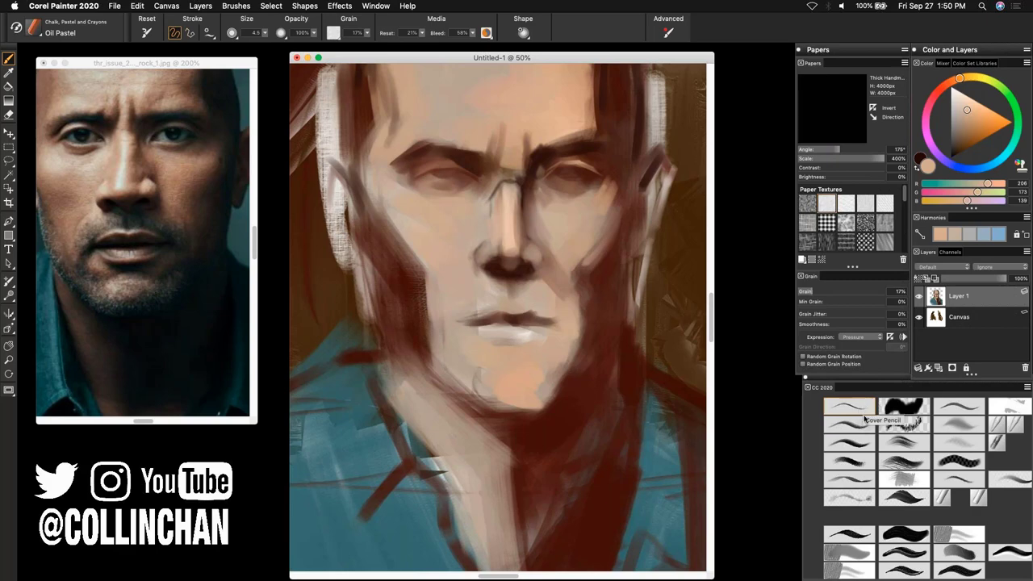
Step: Go through the favourite brushes in the CC 2020 palette, including Drippy Jellyfish, Tiny Spattery Airbrush and Real Oils Filbert
click(866, 446)
mouse_move(965, 388)
mouse_down()
mouse_move(937, 261)
mouse_move(943, 277)
mouse_move(890, 349)
mouse_move(930, 390)
mouse_up()
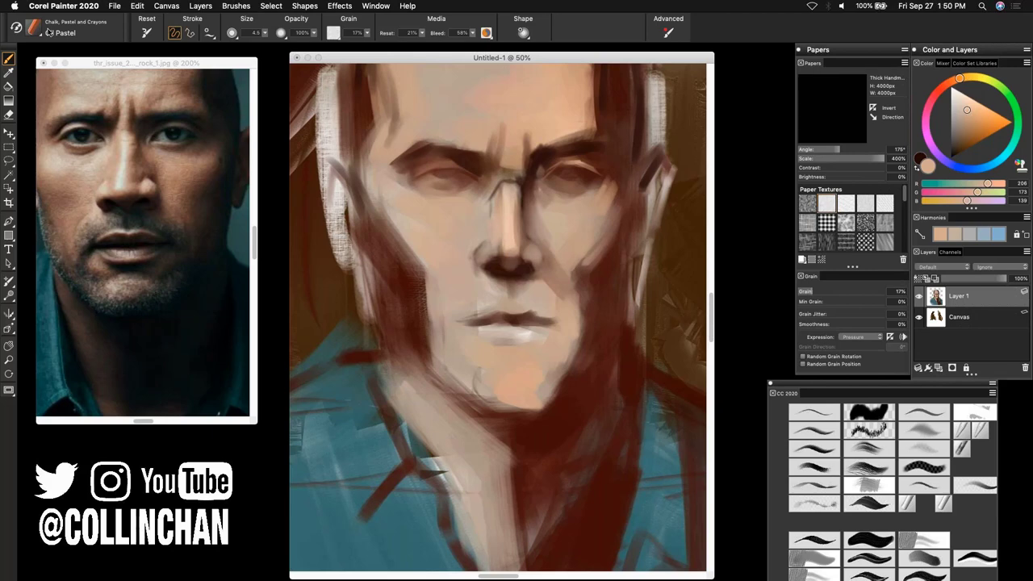
click(821, 415)
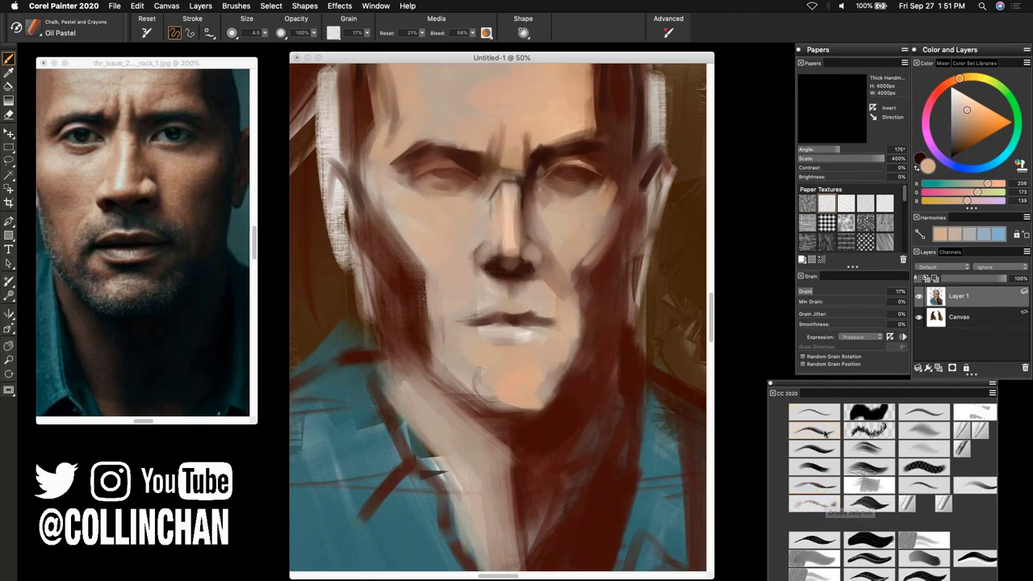
click(823, 509)
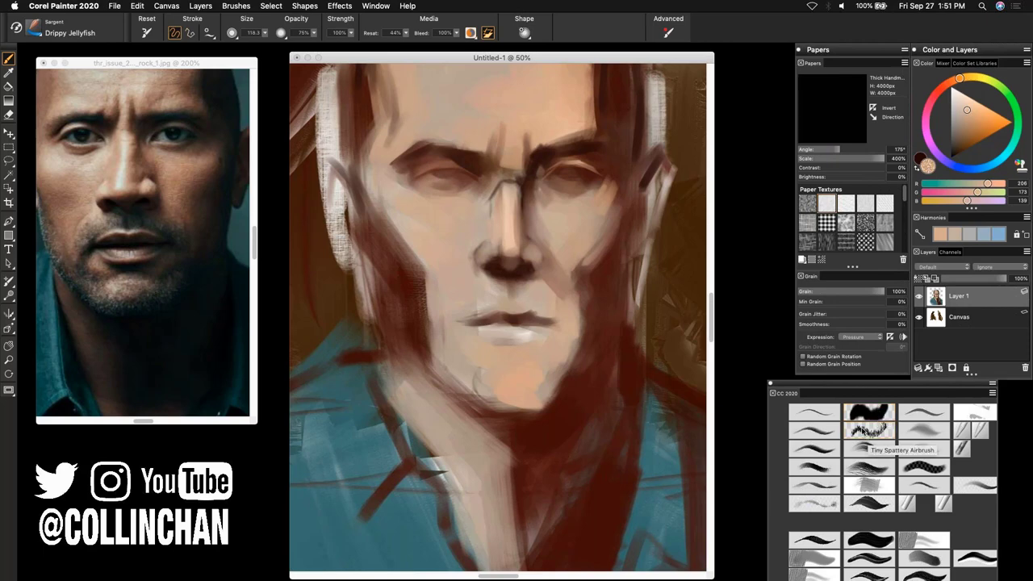
click(866, 454)
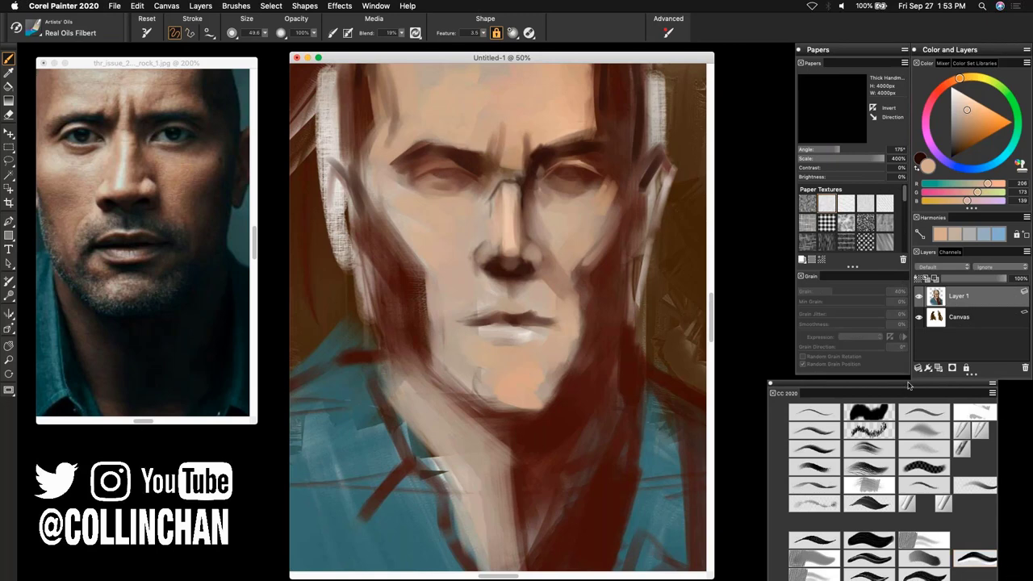
drag(908, 385, 951, 396)
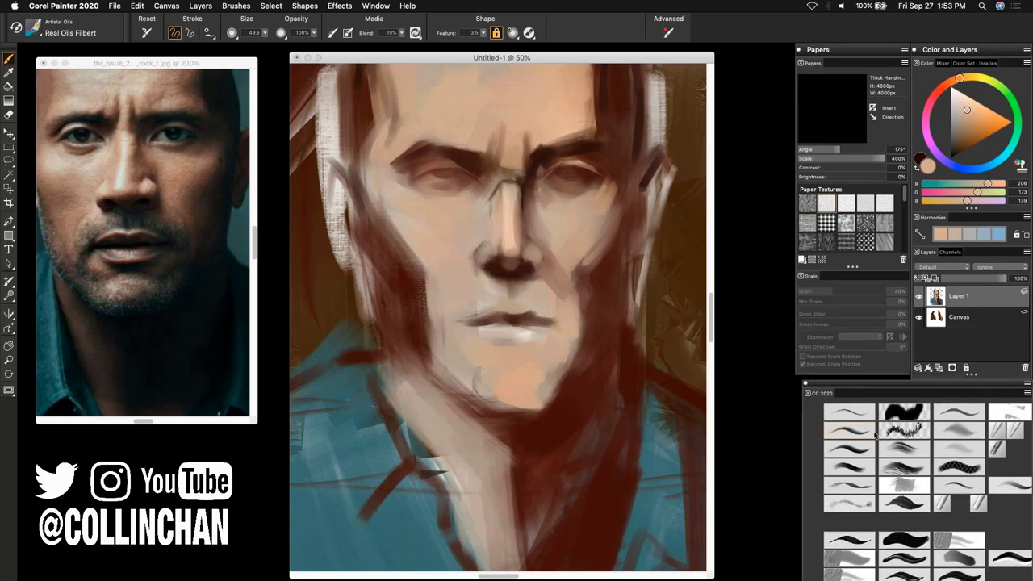
Step: Look up Real Oils Filbert under Artists' Oils in the Painter 2020 brush library, and return to the painting
click(33, 30)
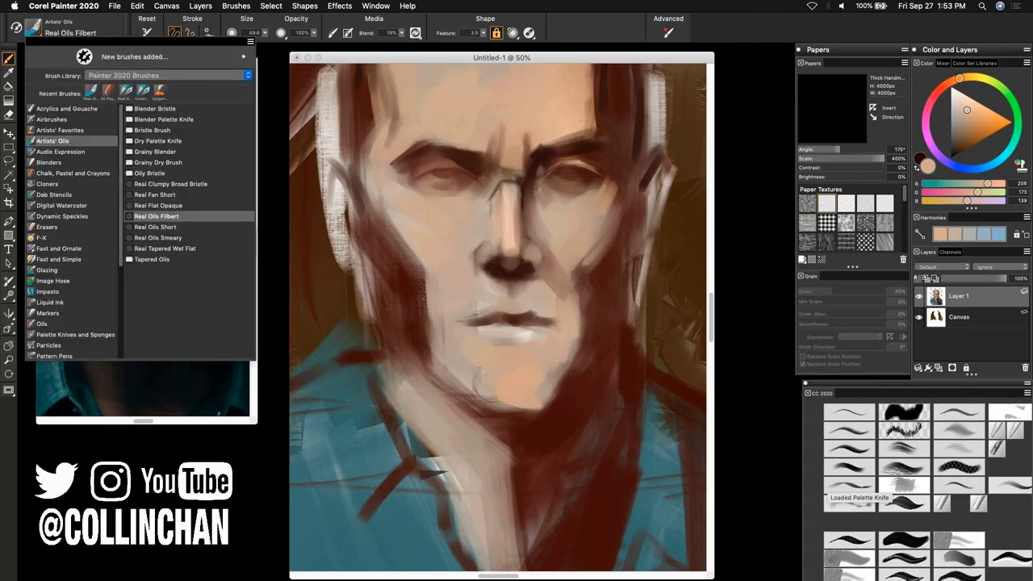
click(271, 54)
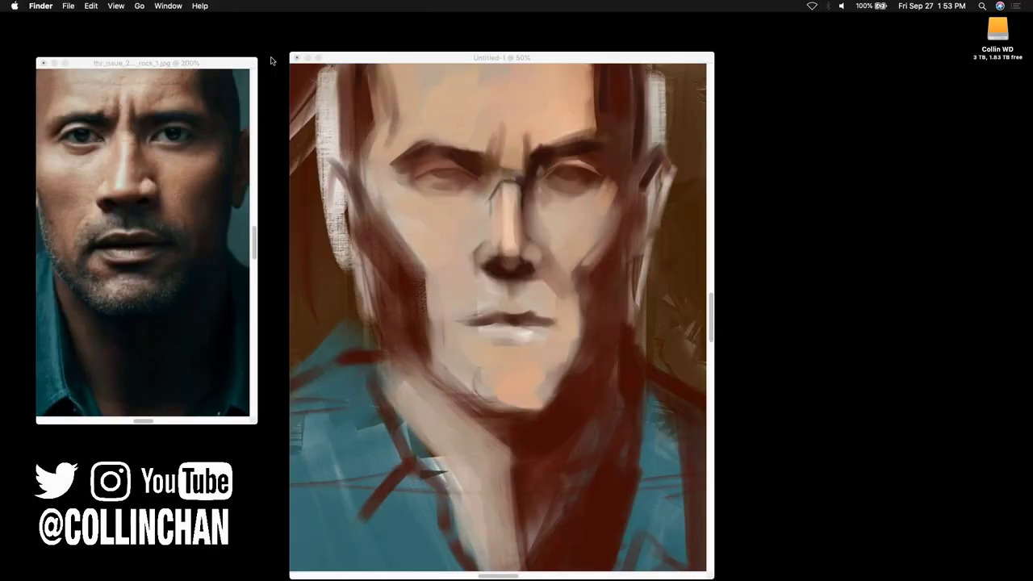
click(457, 59)
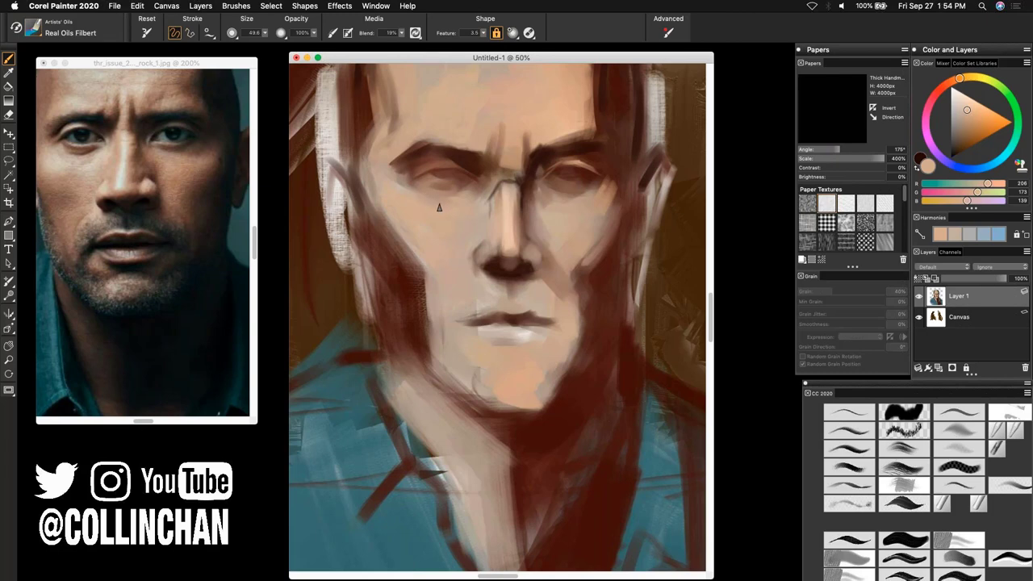
Step: View the reference at 150%, choose TPScruffyBristles with dark brown, and stroke the first hairs along the top of the light-side brow
click(218, 62)
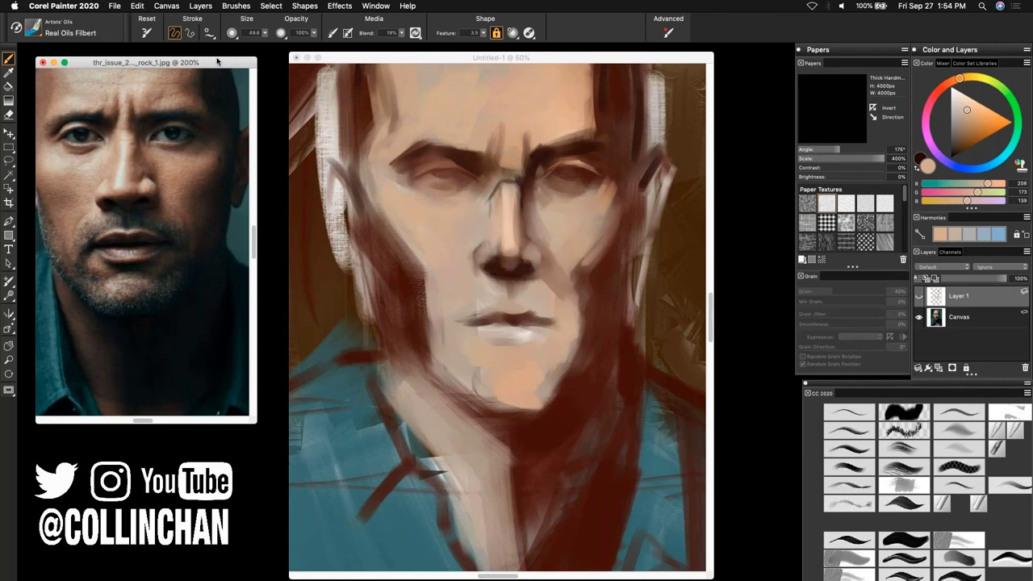
click(957, 547)
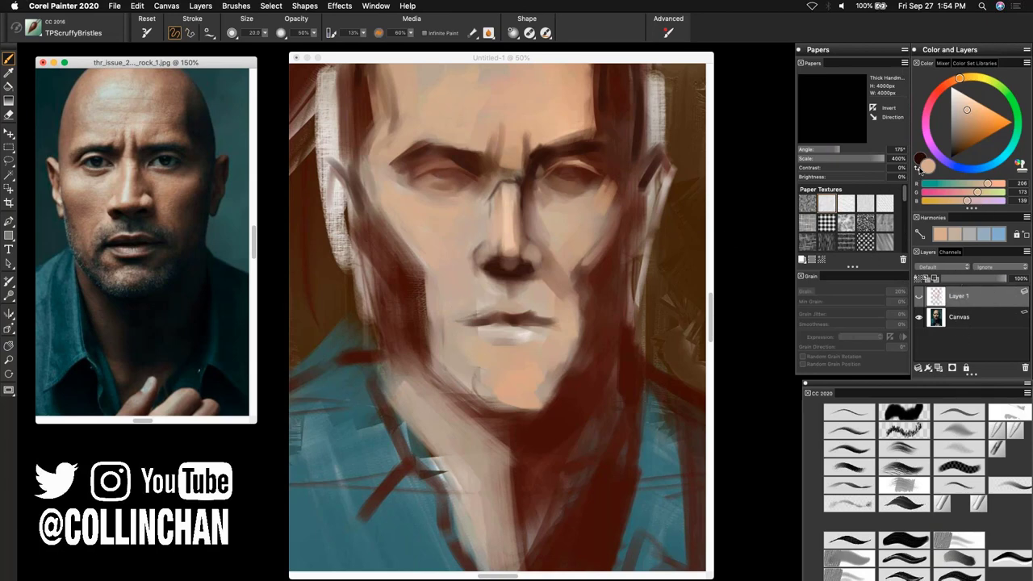
click(919, 170)
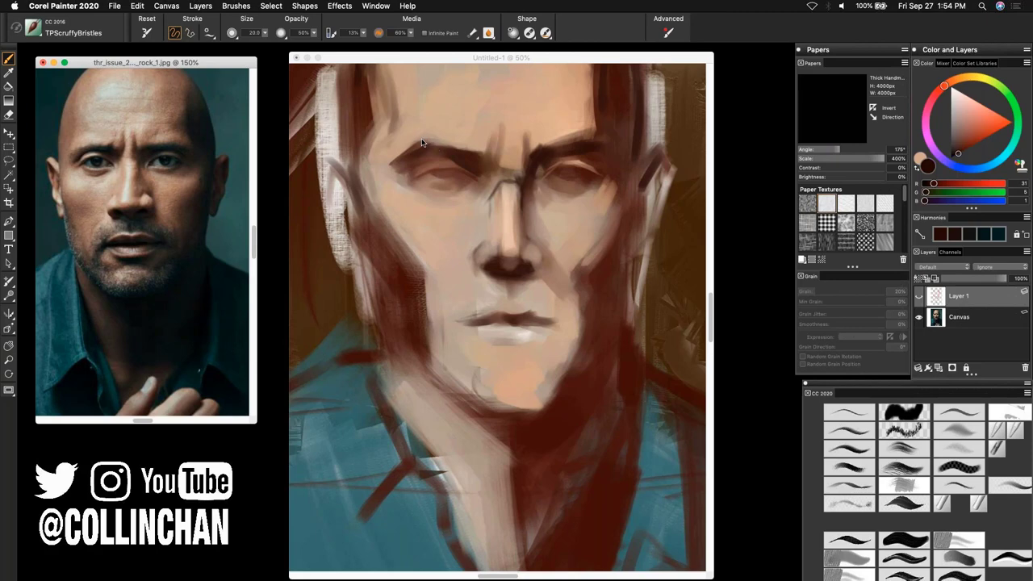
click(424, 143)
drag(447, 151, 467, 146)
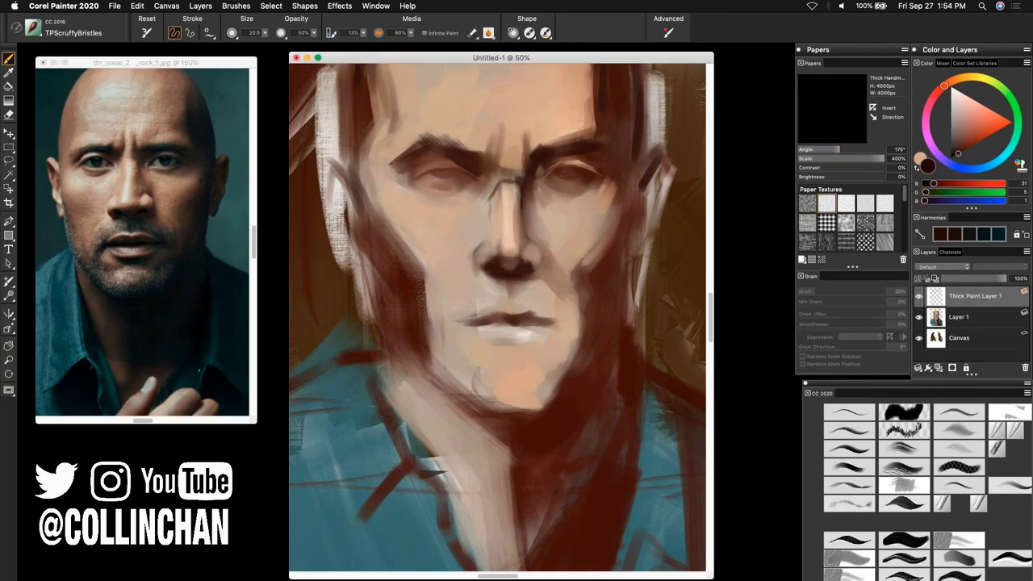
Step: Extend the dark brown hair strokes across the whole light-side brow and add matching hairs to the inner part of the shadow-side brow
key(super+plus)
key(super+plus)
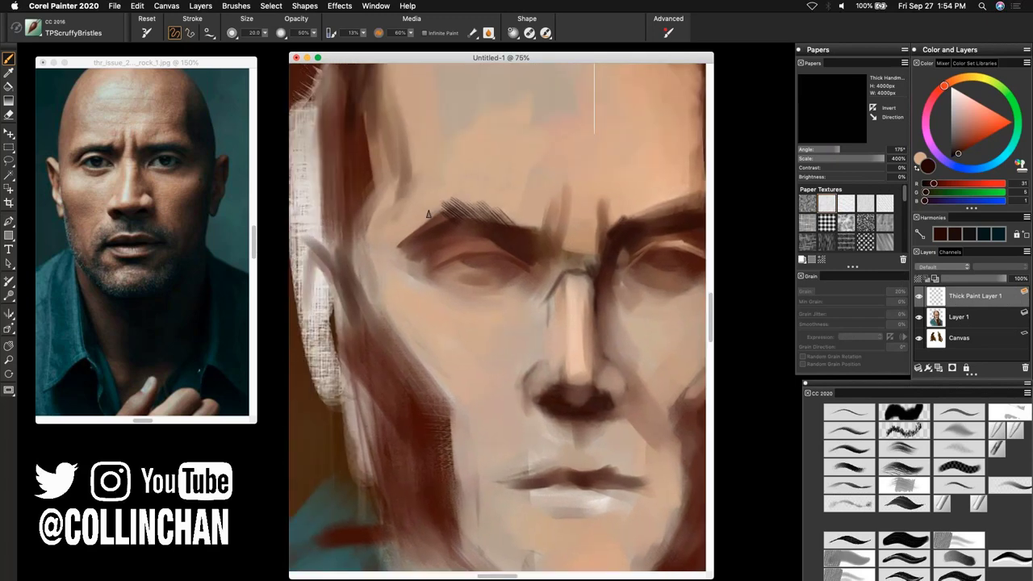
mouse_move(428, 214)
mouse_down()
mouse_move(540, 231)
mouse_move(489, 215)
mouse_move(533, 233)
mouse_up()
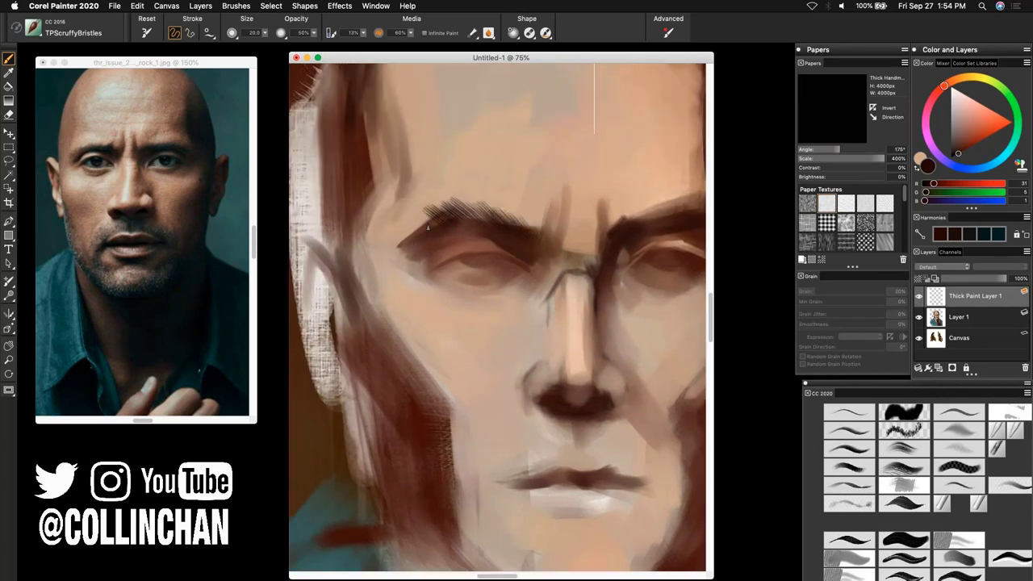
mouse_move(409, 237)
mouse_down()
mouse_move(431, 218)
mouse_move(433, 226)
mouse_up()
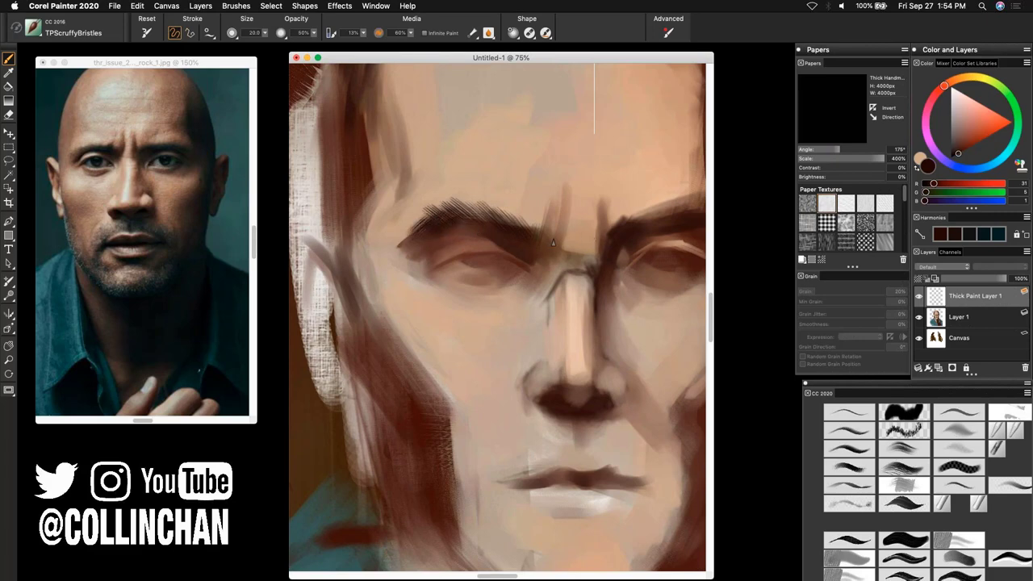
mouse_move(541, 240)
mouse_down()
mouse_move(529, 215)
mouse_move(544, 222)
mouse_up()
drag(609, 318, 520, 324)
mouse_move(539, 240)
mouse_down()
mouse_move(526, 215)
mouse_move(588, 215)
mouse_up()
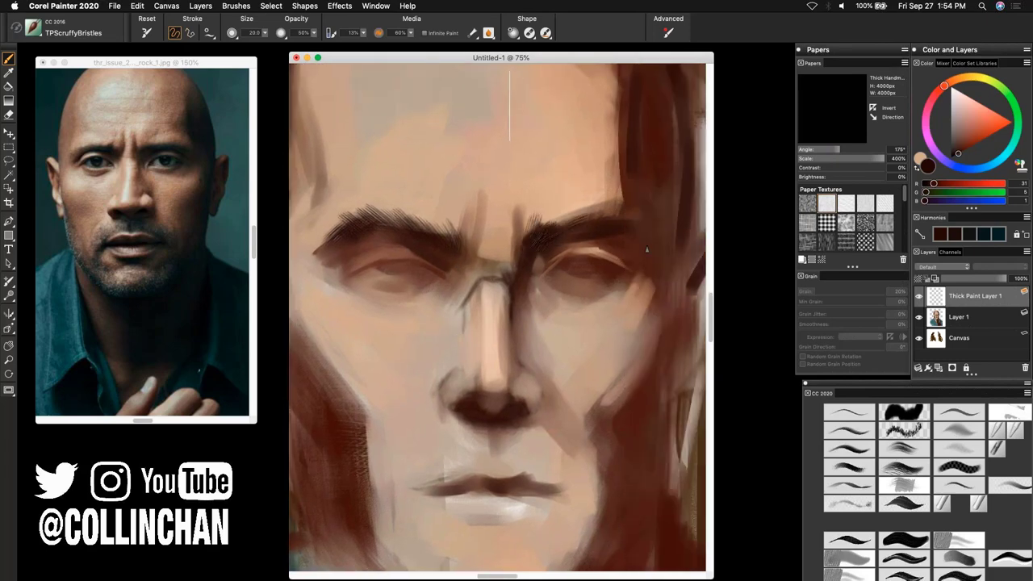
Step: Merge Thick Paint Layer 1 with Layer 1, and stipple stubble above the upper lip with Square Chalk 35 on Basic Paper
shift+click(974, 320)
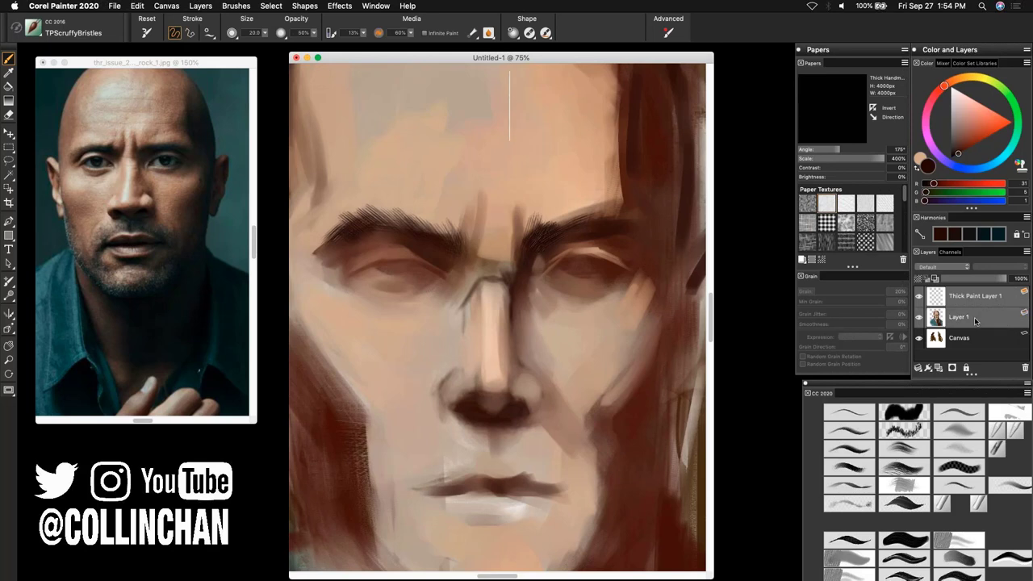
key(super+g)
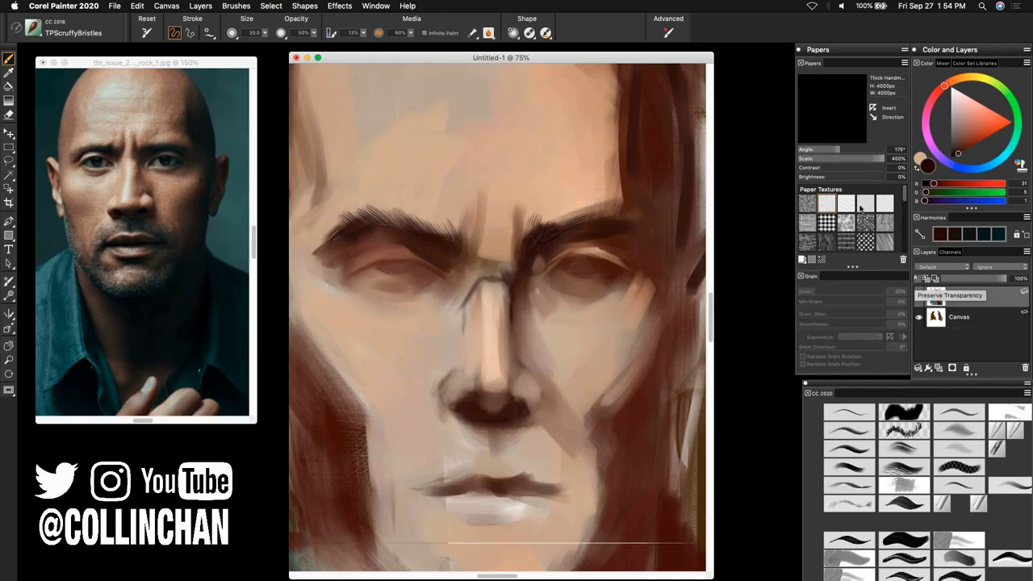
click(807, 203)
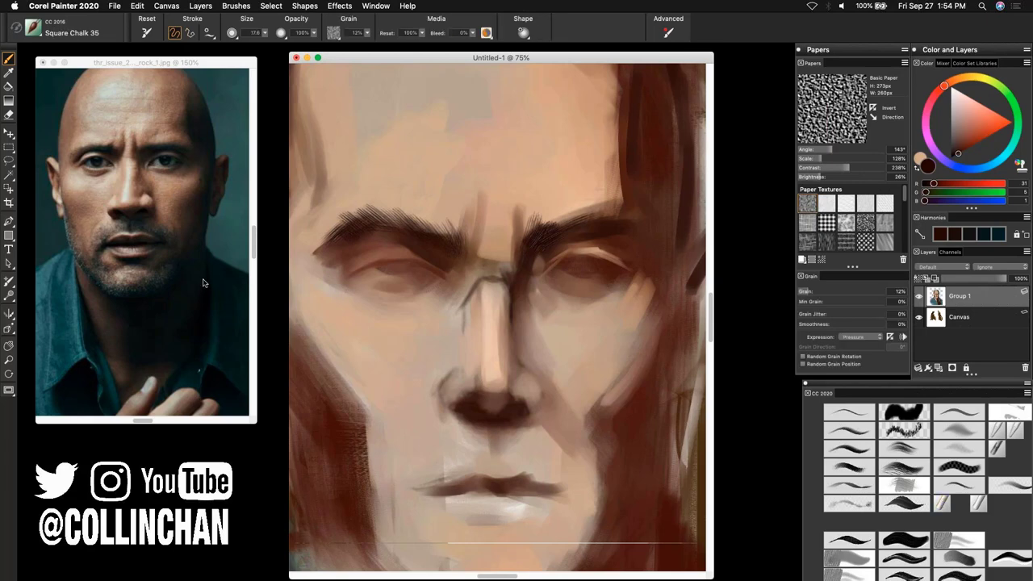
mouse_move(411, 474)
mouse_down()
mouse_move(450, 457)
mouse_move(471, 462)
mouse_move(434, 477)
mouse_move(492, 460)
mouse_move(495, 472)
mouse_move(469, 440)
mouse_move(464, 455)
mouse_move(464, 442)
mouse_move(476, 456)
mouse_move(484, 441)
mouse_move(508, 482)
mouse_move(505, 440)
mouse_move(525, 468)
mouse_up()
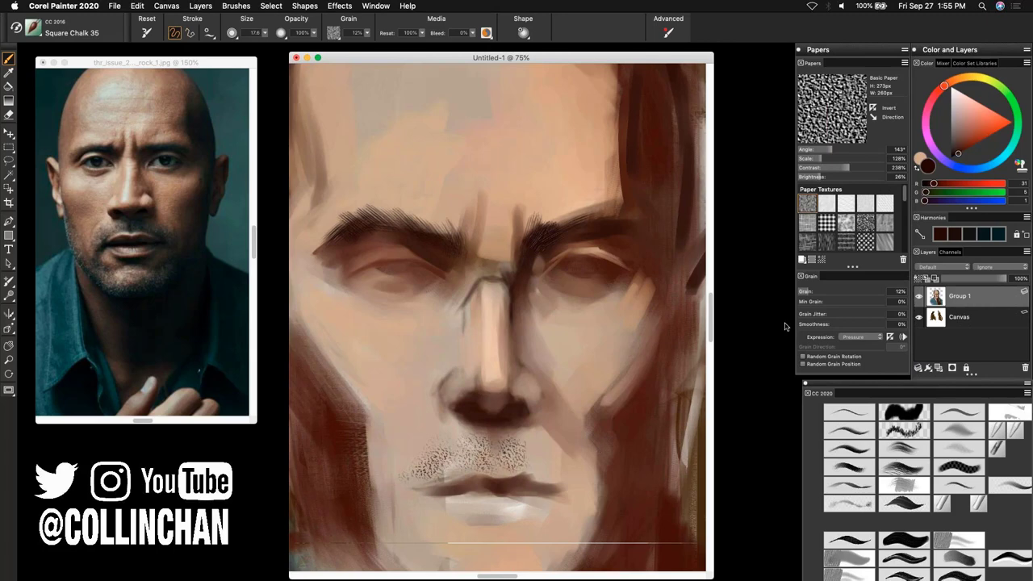
Step: Open the finished portrait Mr Johnson.jpg from the recent files
mouse_move(786, 577)
right_click(781, 553)
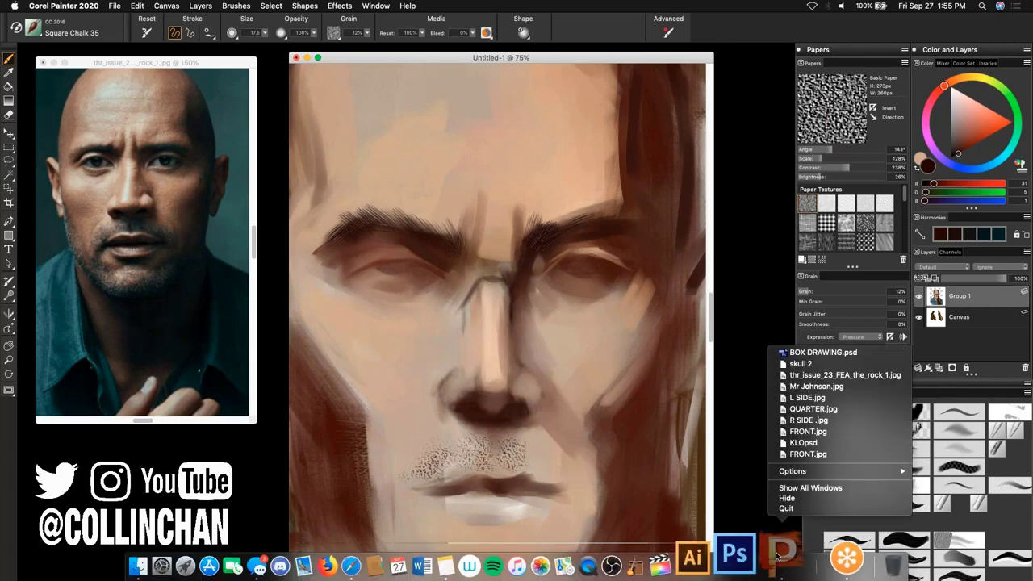
click(834, 386)
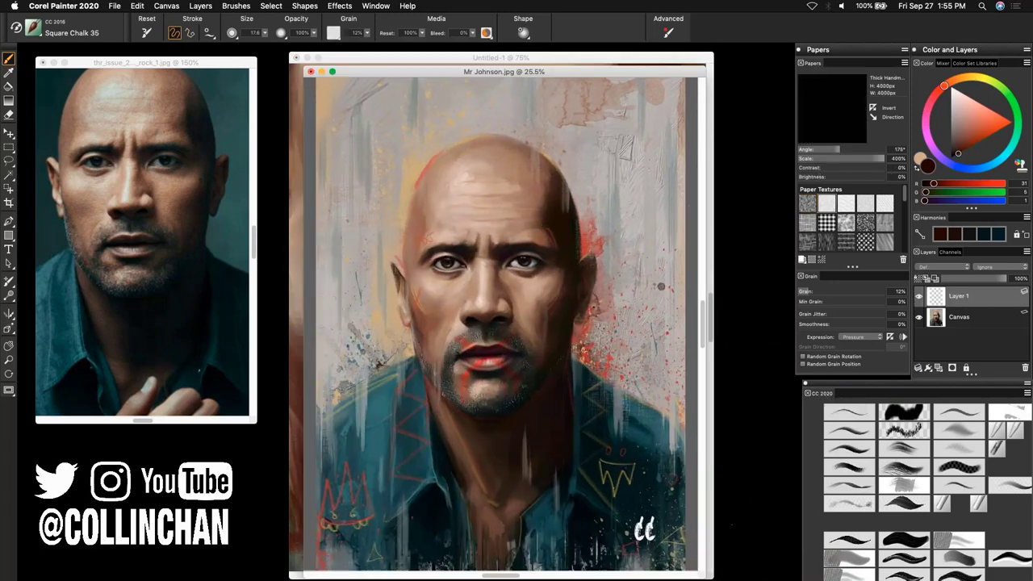
Step: Undo a plain test stroke on the finished portrait's cheek, apply Basic Paper, and try Square Chalk 35 along the beard edge
drag(375, 352, 350, 392)
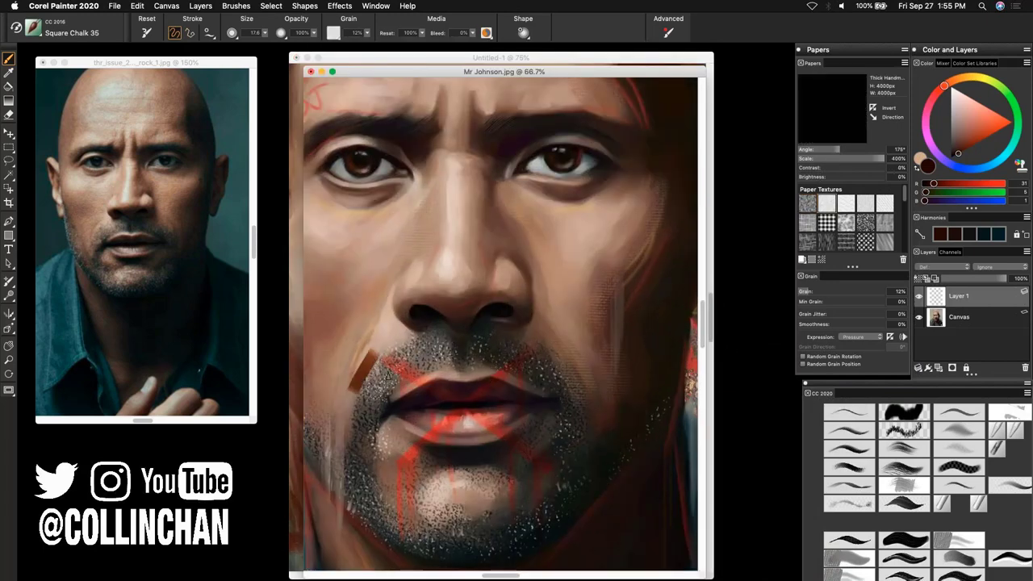
key(super+z)
click(809, 204)
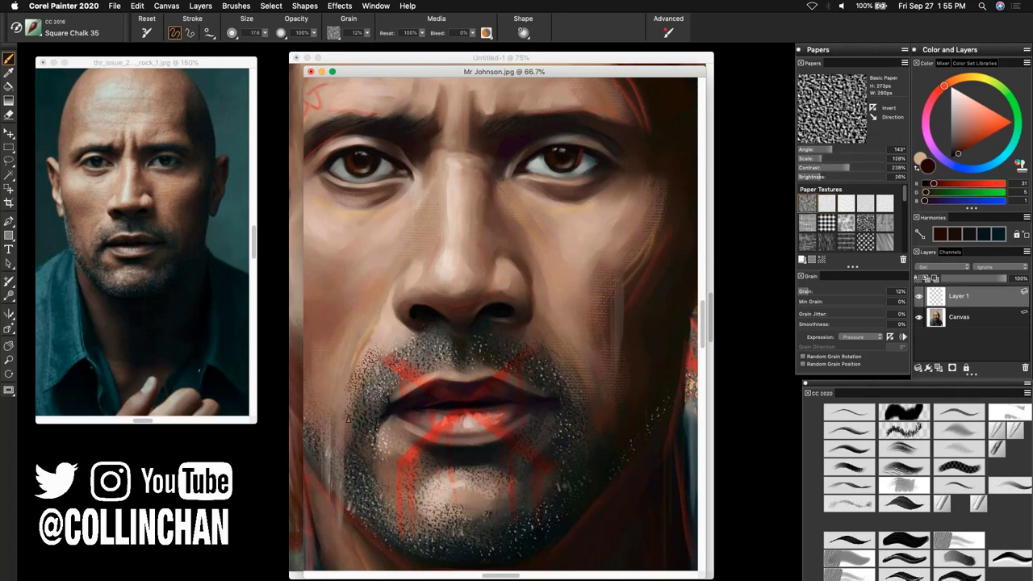
drag(550, 356, 578, 397)
Step: Examine the textured beard and skin of the finished portrait at close range, and fit the whole image to the window
key(super+minus)
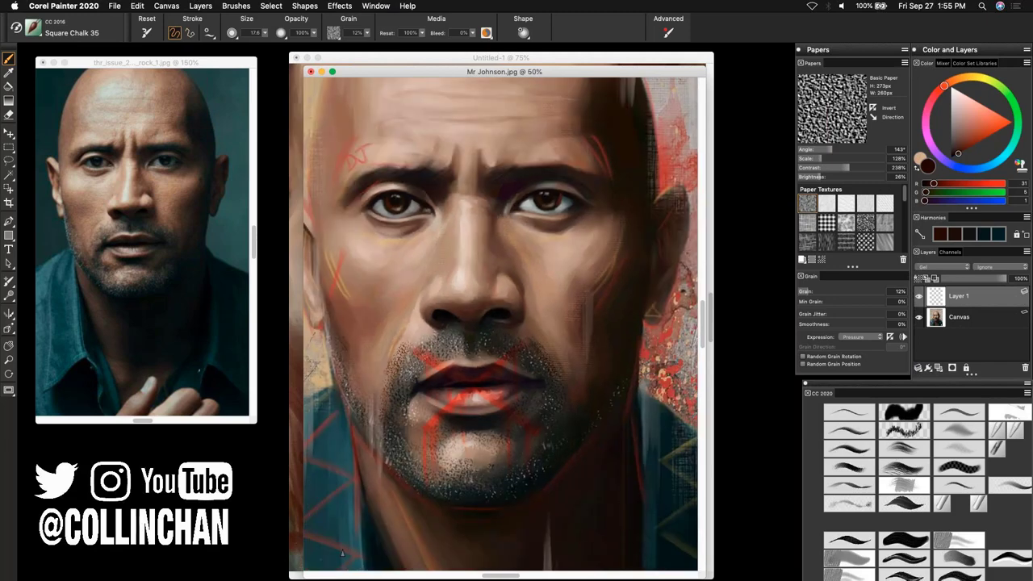
key(super+equal)
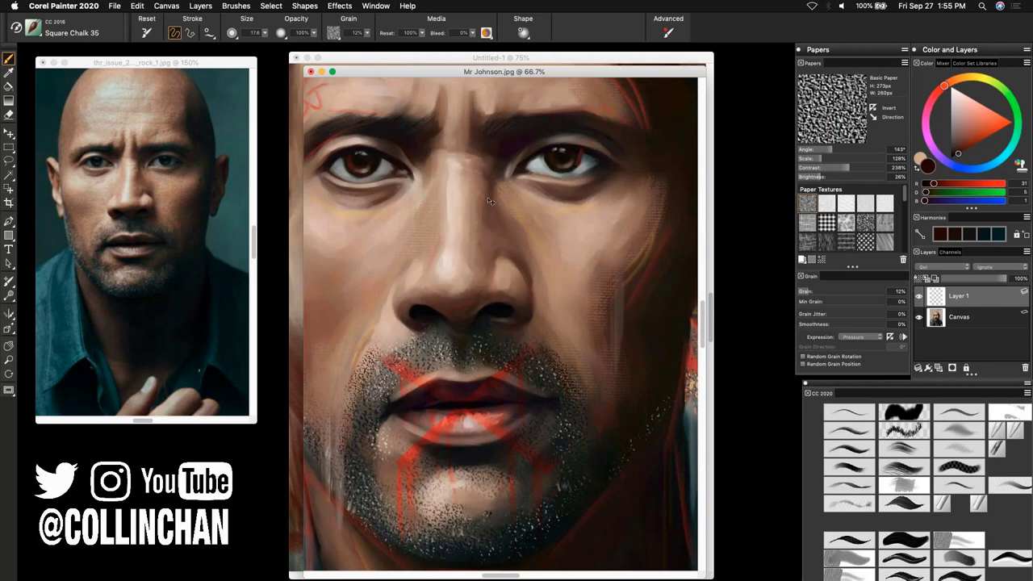
key(super+minus)
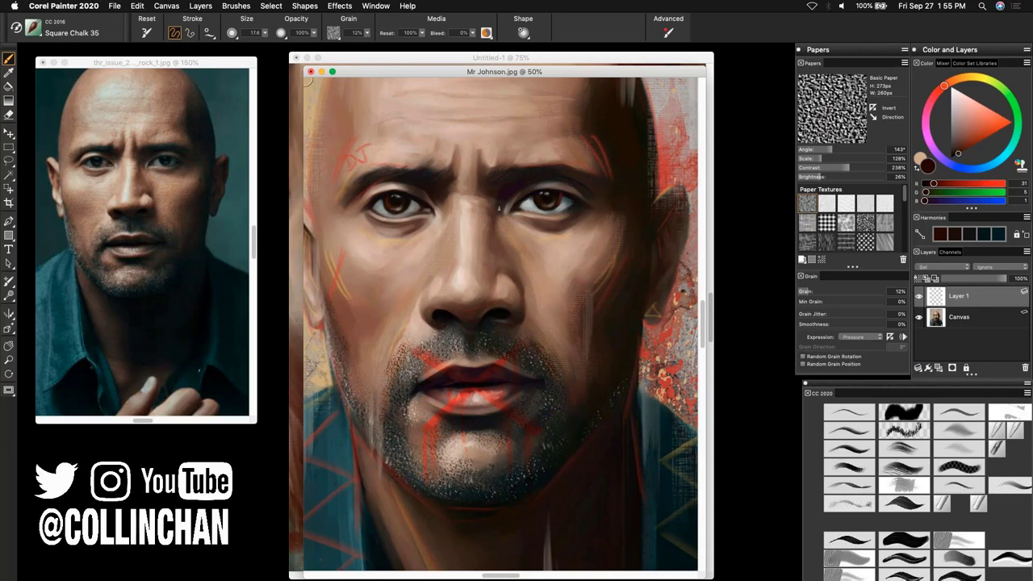
key(1)
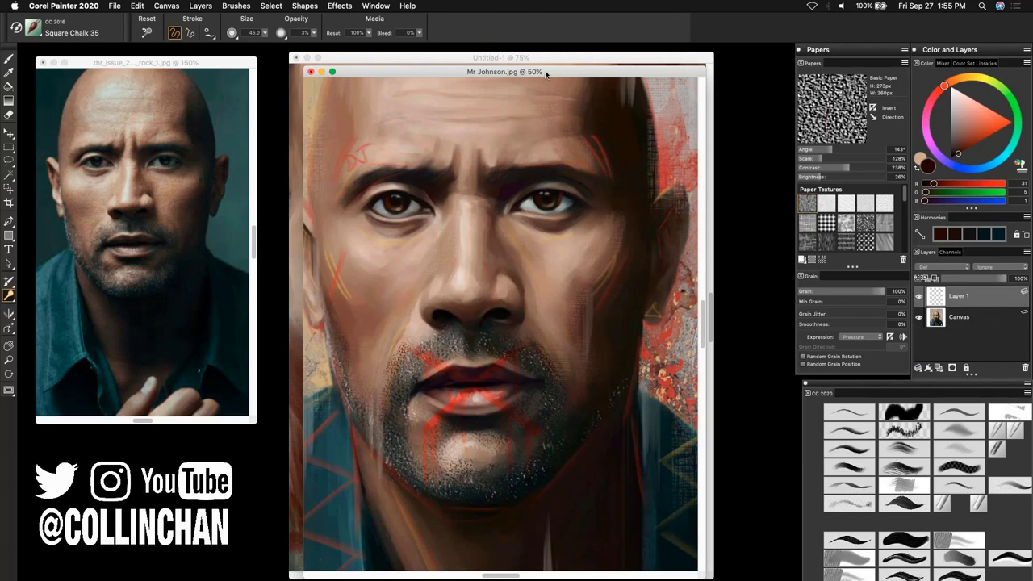
key(super+0)
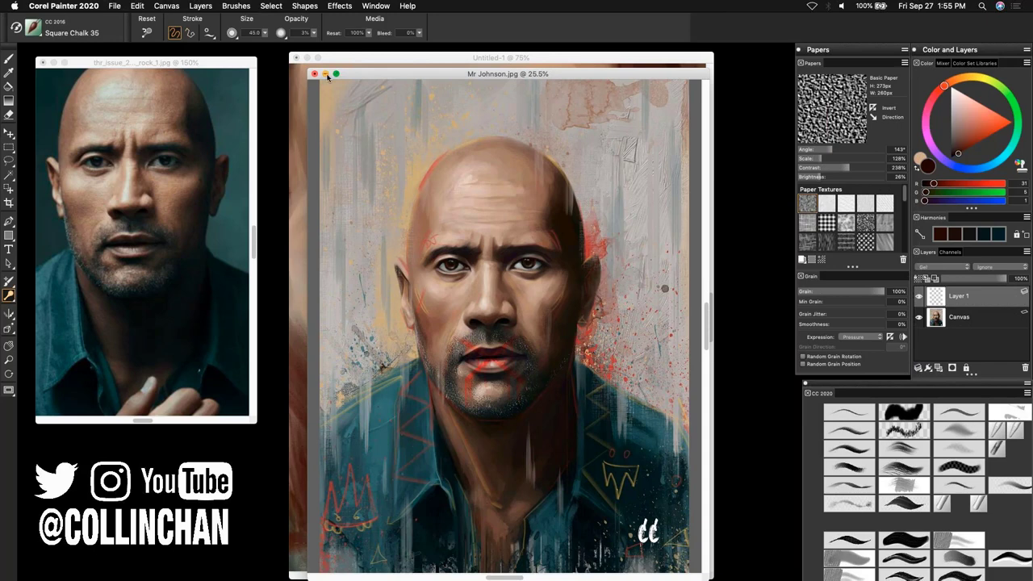
Step: Return to the Untitled-1 portrait, fit it to the window, and stroke dark purple on the Canvas layer beside the head's left edge
click(371, 58)
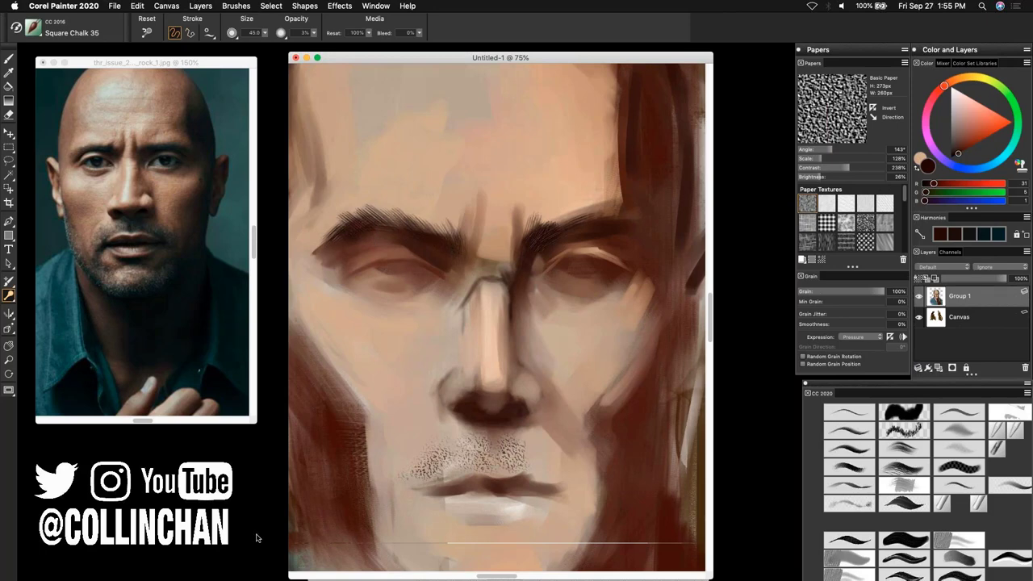
key(super+0)
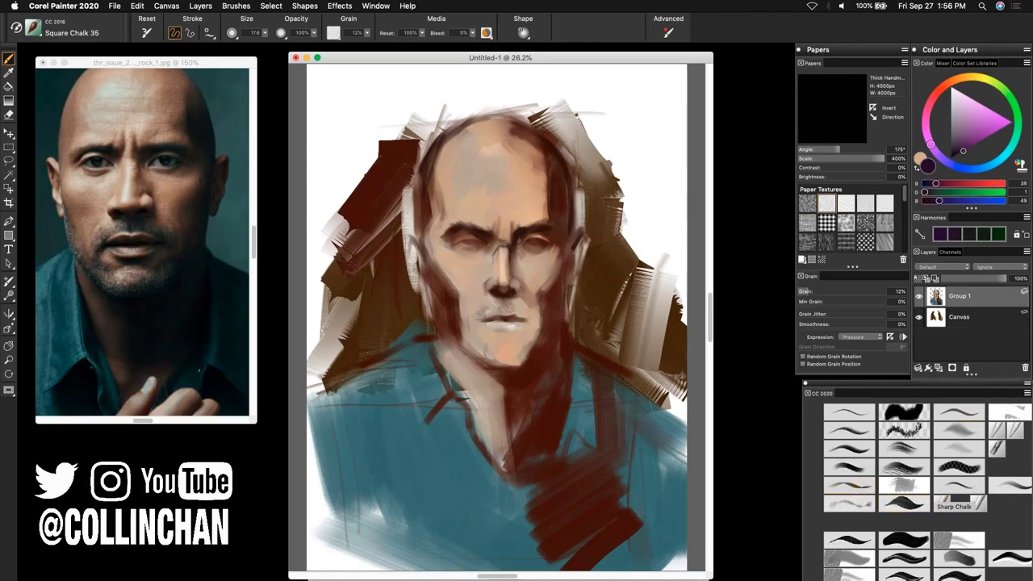
click(959, 320)
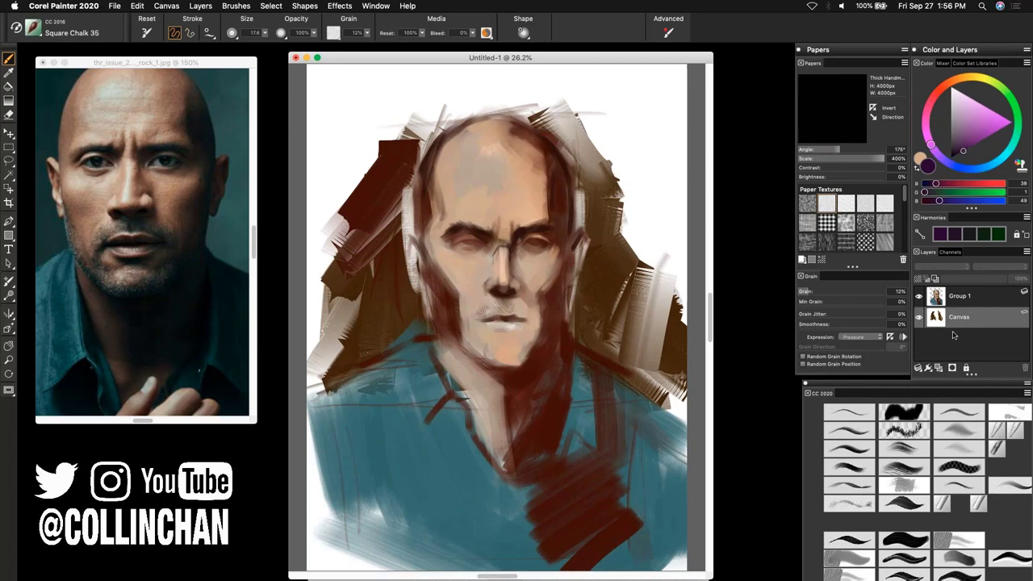
drag(410, 200, 407, 209)
drag(421, 138, 419, 149)
drag(407, 198, 394, 235)
drag(424, 147, 423, 160)
drag(410, 195, 402, 231)
drag(410, 159, 386, 245)
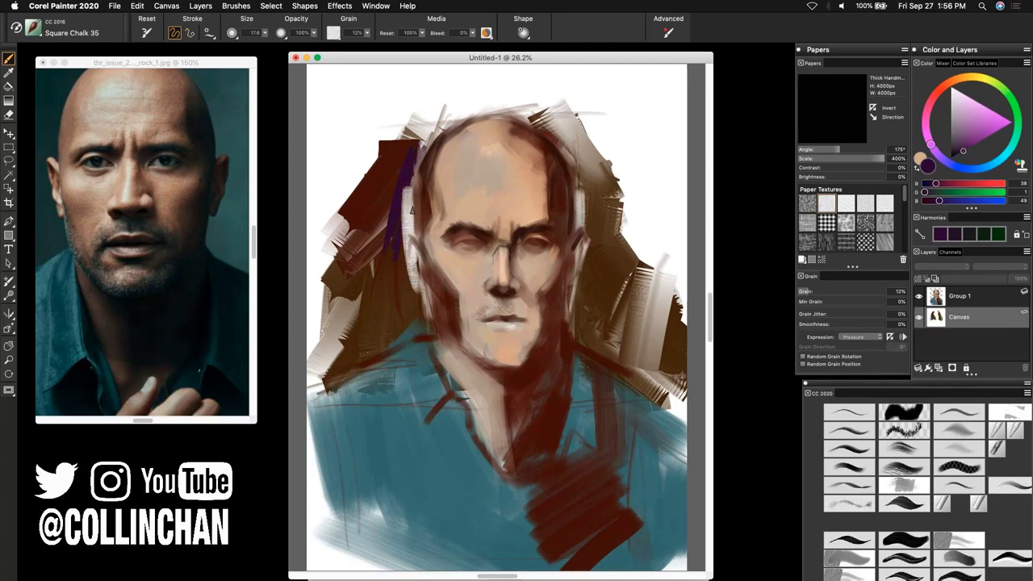
Step: Enlarge Square Chalk 35 to 129.6 and block in dark purple on the Canvas layer left of the head, down to the shoulder
key(bracketright)
key(bracketright)
key(bracketright)
key(bracketright)
key(bracketright)
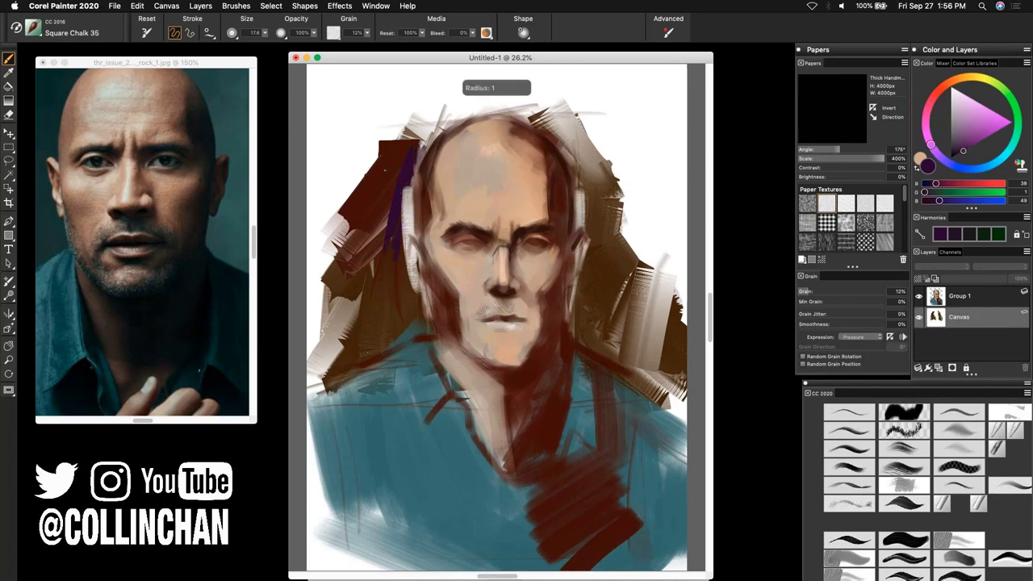
mouse_move(442, 95)
mouse_down()
mouse_move(379, 226)
mouse_move(344, 247)
mouse_up()
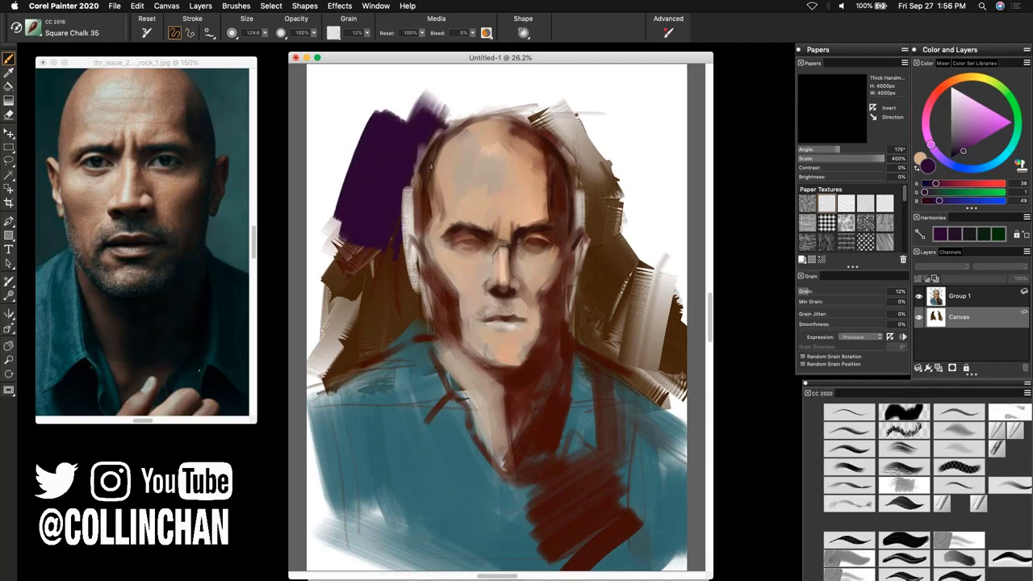
mouse_move(414, 289)
mouse_down()
mouse_move(387, 274)
mouse_move(367, 355)
mouse_move(347, 371)
mouse_up()
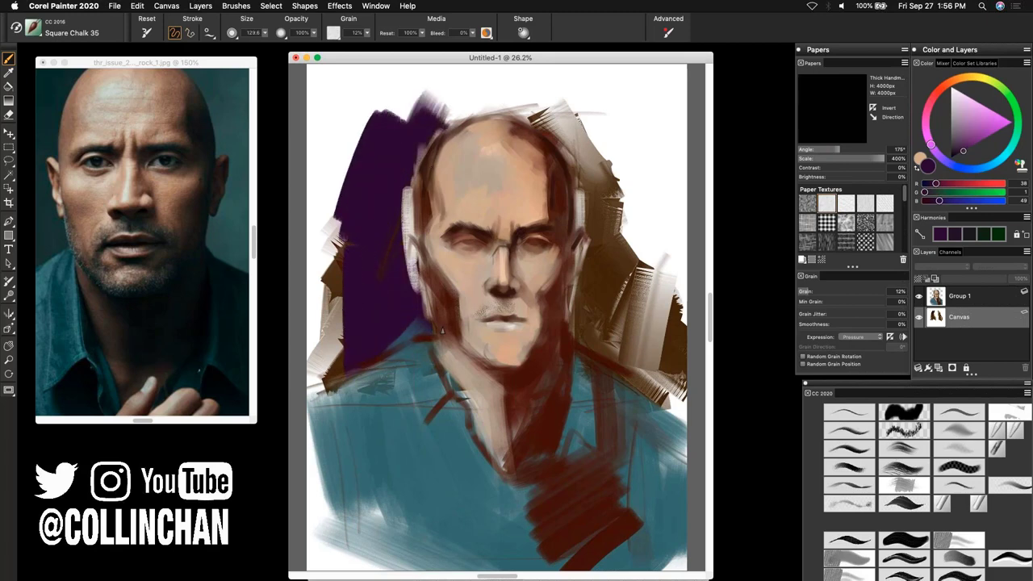
Step: On the Group 1 layer, cut dark purple along the head's left contour and extend it over the background above the left shoulder
click(960, 296)
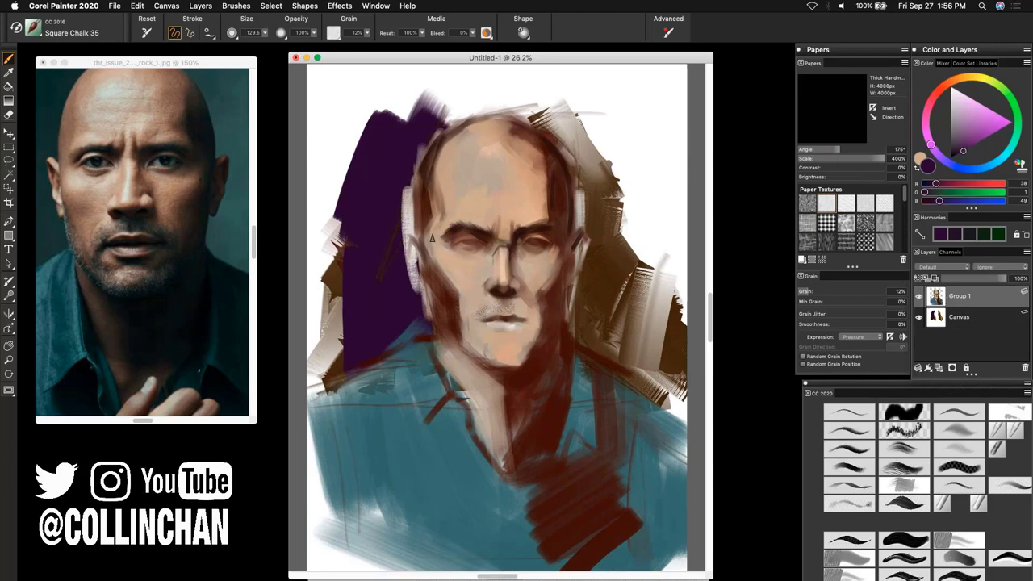
drag(436, 130, 408, 200)
mouse_move(450, 113)
mouse_down()
mouse_move(405, 196)
mouse_move(415, 216)
mouse_move(405, 245)
mouse_up()
mouse_move(411, 203)
mouse_down()
mouse_move(393, 261)
mouse_move(407, 294)
mouse_up()
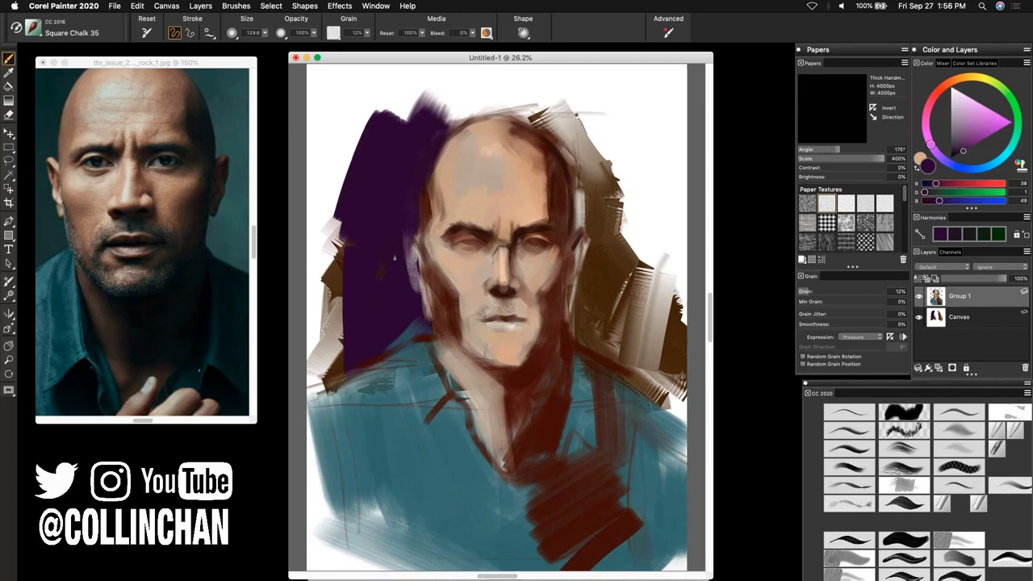
mouse_move(419, 246)
mouse_down()
mouse_move(407, 282)
mouse_move(416, 313)
mouse_up()
mouse_move(434, 289)
mouse_down()
mouse_move(410, 331)
mouse_move(352, 381)
mouse_up()
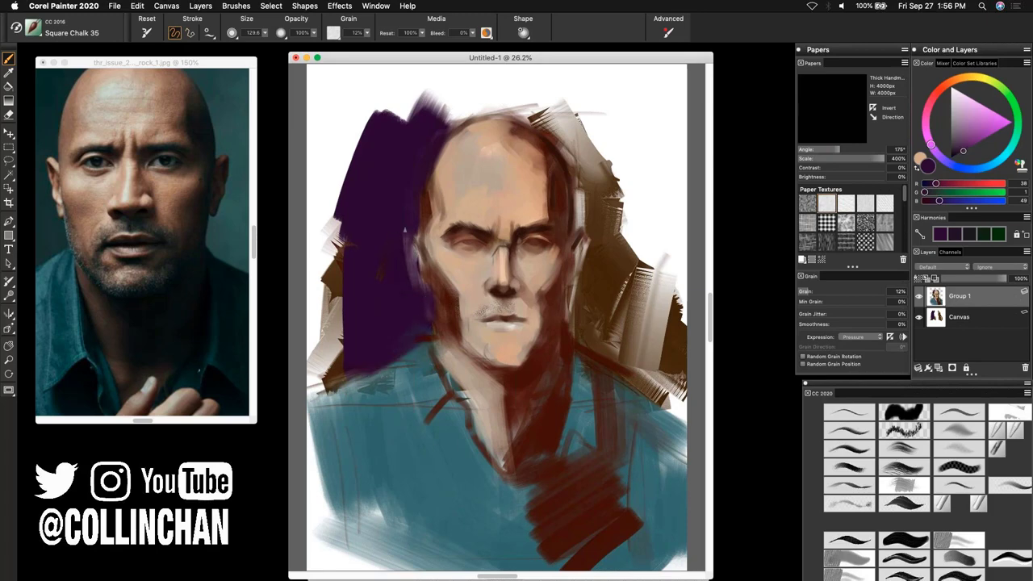
mouse_move(414, 230)
mouse_down()
mouse_move(405, 291)
mouse_move(420, 286)
mouse_up()
drag(348, 231, 321, 355)
drag(332, 212, 310, 365)
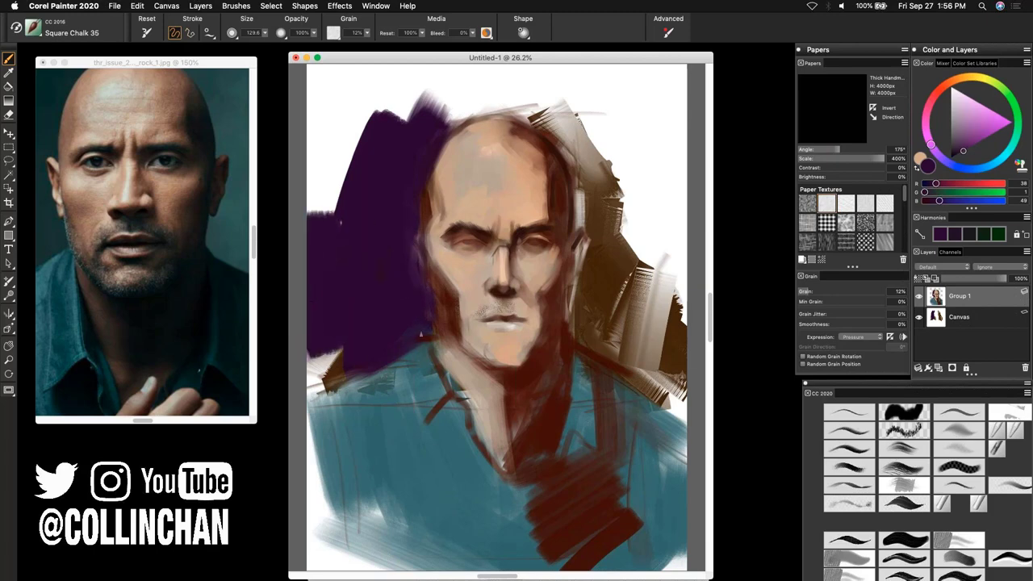
Step: Cover the upper-left background around the crown with broad dark purple strokes
drag(399, 384, 412, 484)
drag(488, 166, 437, 234)
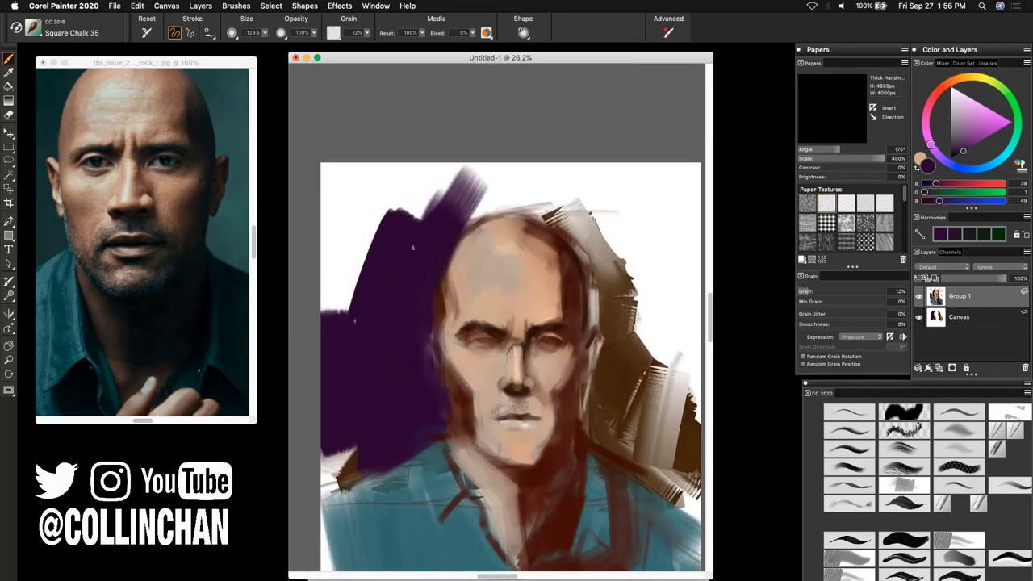
drag(497, 177, 449, 229)
drag(510, 167, 420, 220)
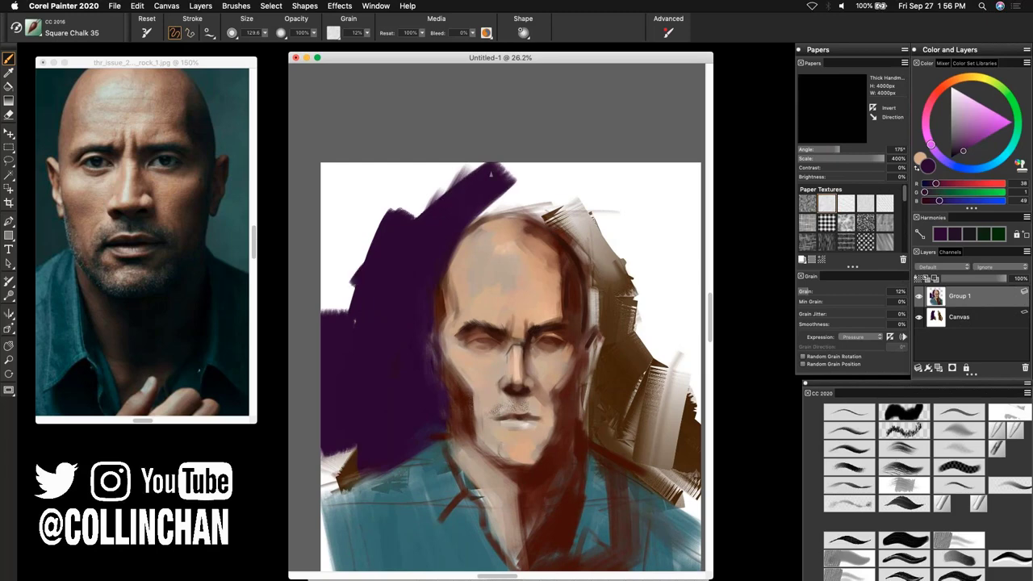
drag(448, 185, 414, 217)
drag(516, 167, 397, 212)
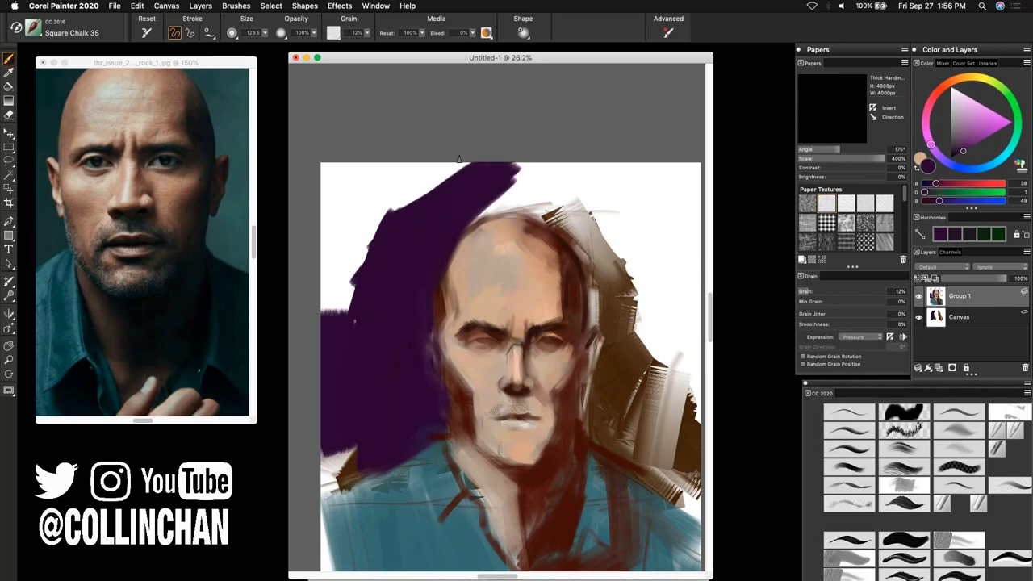
drag(471, 163, 355, 249)
mouse_move(416, 160)
mouse_down()
mouse_move(322, 258)
mouse_move(323, 242)
mouse_up()
drag(333, 245, 360, 308)
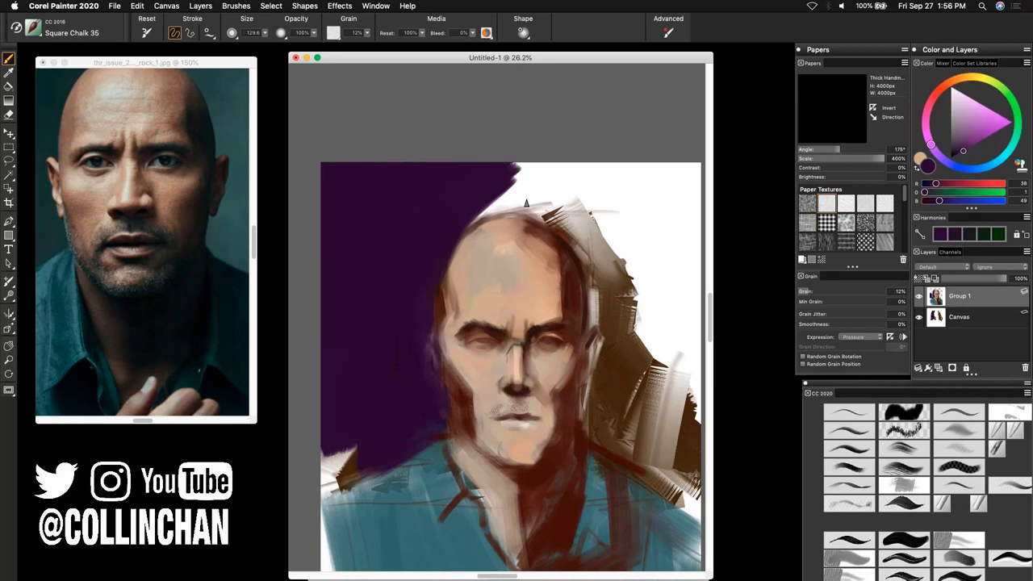
Step: Carry the dark purple background over the top of the head and fill the right side down to the shoulder
drag(529, 192, 474, 219)
drag(557, 184, 468, 230)
drag(492, 165, 637, 170)
mouse_move(645, 173)
mouse_down()
mouse_move(648, 252)
mouse_move(587, 172)
mouse_up()
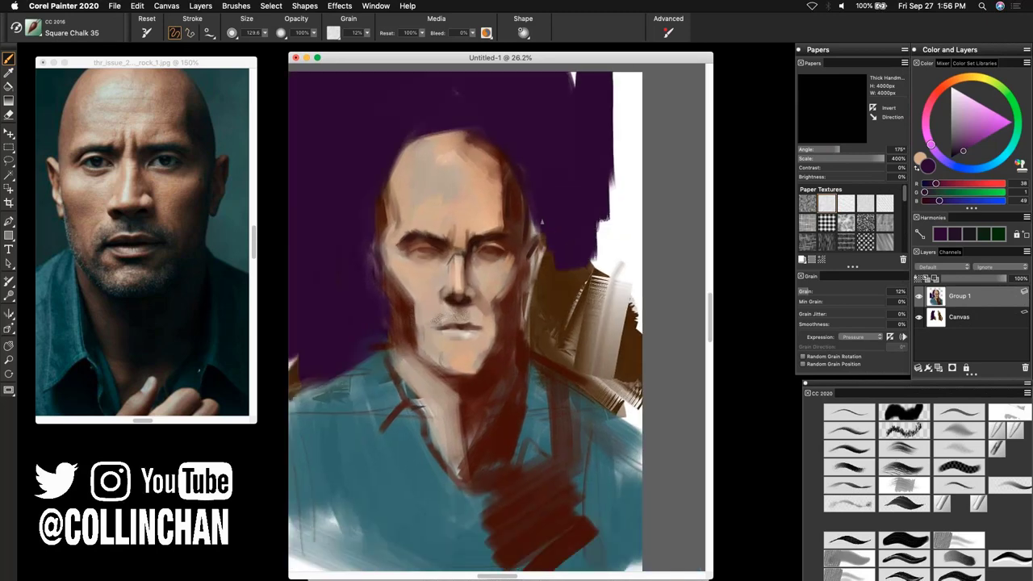
mouse_move(528, 206)
mouse_down()
mouse_move(565, 343)
mouse_move(573, 300)
mouse_up()
mouse_move(585, 250)
mouse_down()
mouse_move(630, 367)
mouse_move(608, 388)
mouse_move(638, 432)
mouse_move(629, 178)
mouse_up()
drag(618, 325, 621, 429)
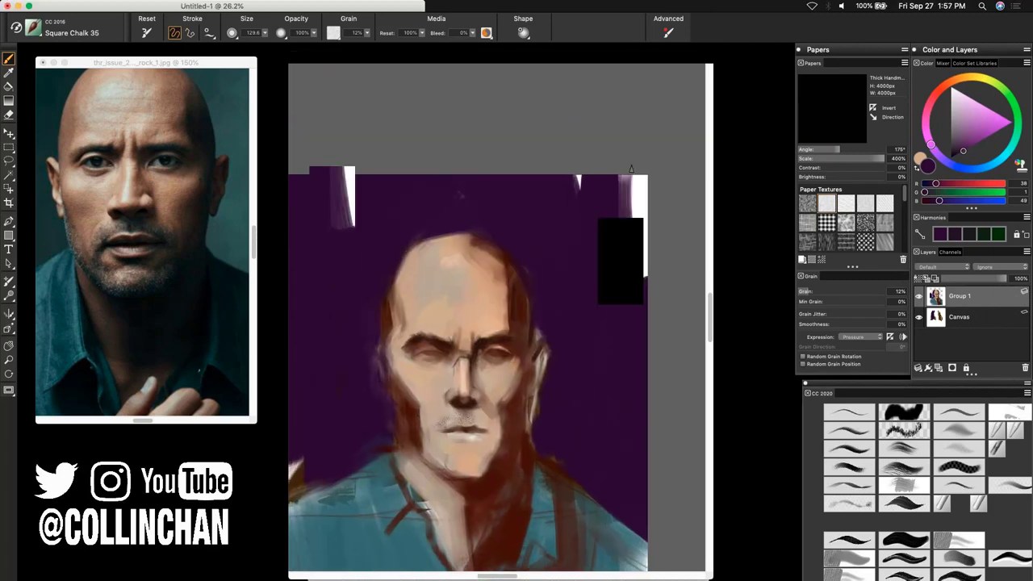
drag(630, 298, 630, 178)
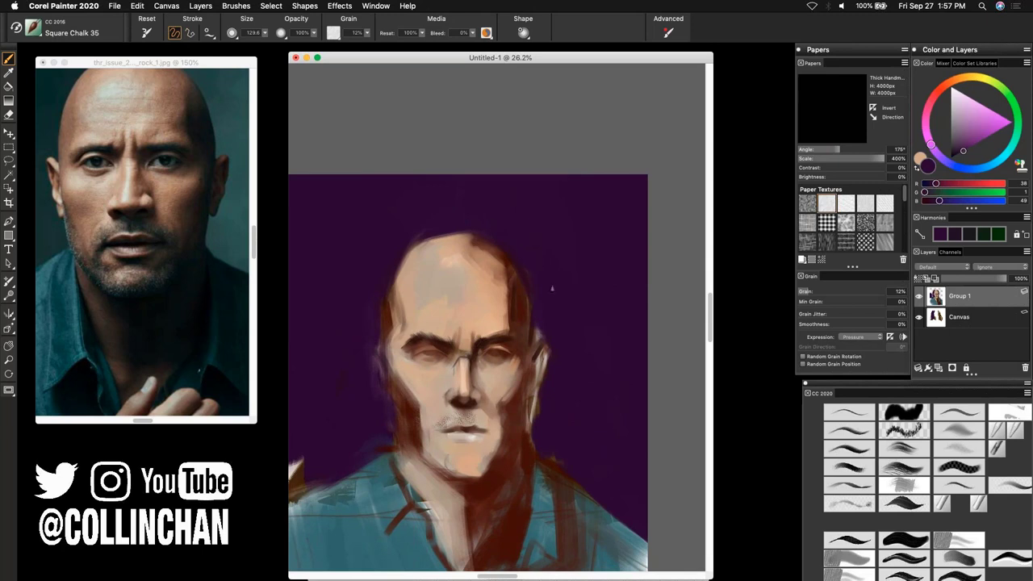
drag(559, 365, 611, 236)
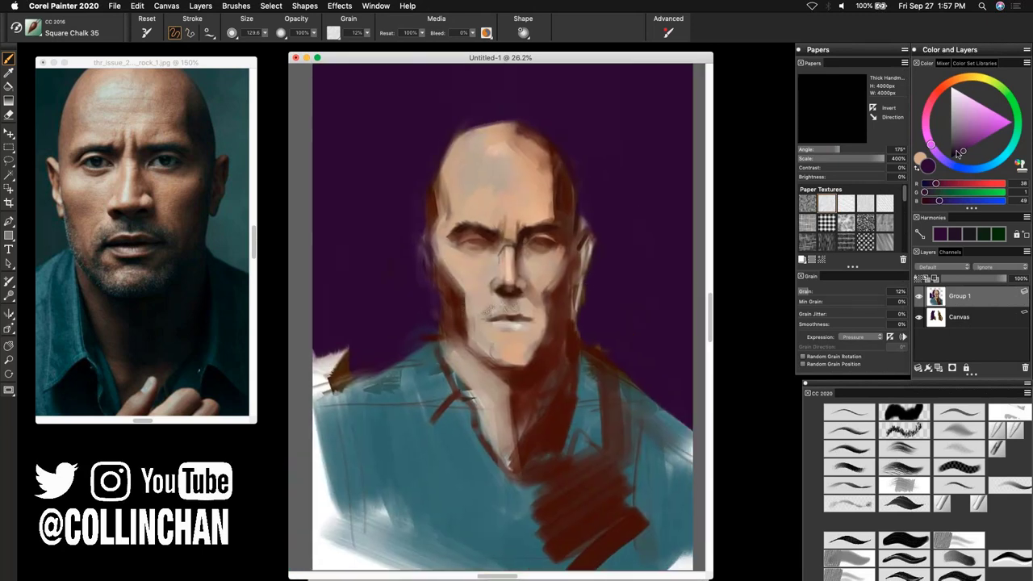
Step: Choose near-black purple (RGB 14, 1, 19) and darken the background on both sides of the head and above the shoulders
click(956, 159)
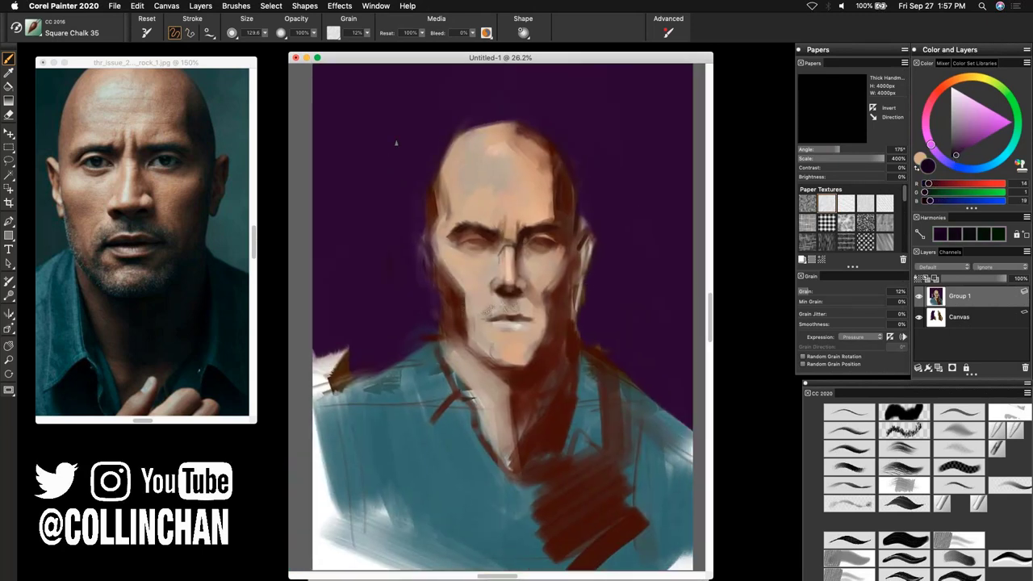
mouse_move(396, 143)
mouse_down()
mouse_move(354, 278)
mouse_move(347, 192)
mouse_move(329, 236)
mouse_move(328, 363)
mouse_move(342, 305)
mouse_move(377, 351)
mouse_move(385, 321)
mouse_move(361, 355)
mouse_move(347, 329)
mouse_move(319, 377)
mouse_up()
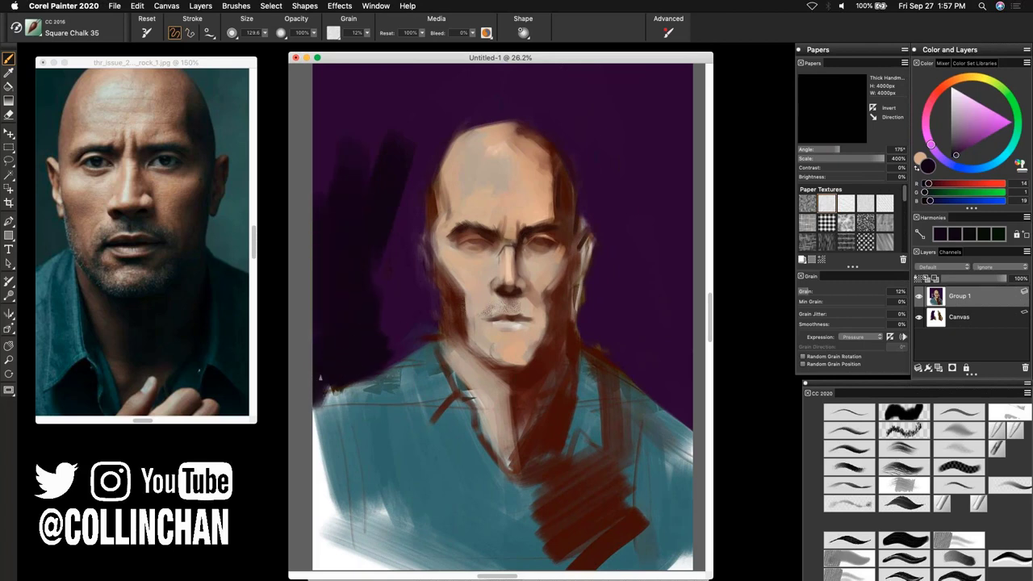
mouse_move(379, 274)
mouse_down()
mouse_move(394, 346)
mouse_move(428, 291)
mouse_move(387, 372)
mouse_move(413, 198)
mouse_up()
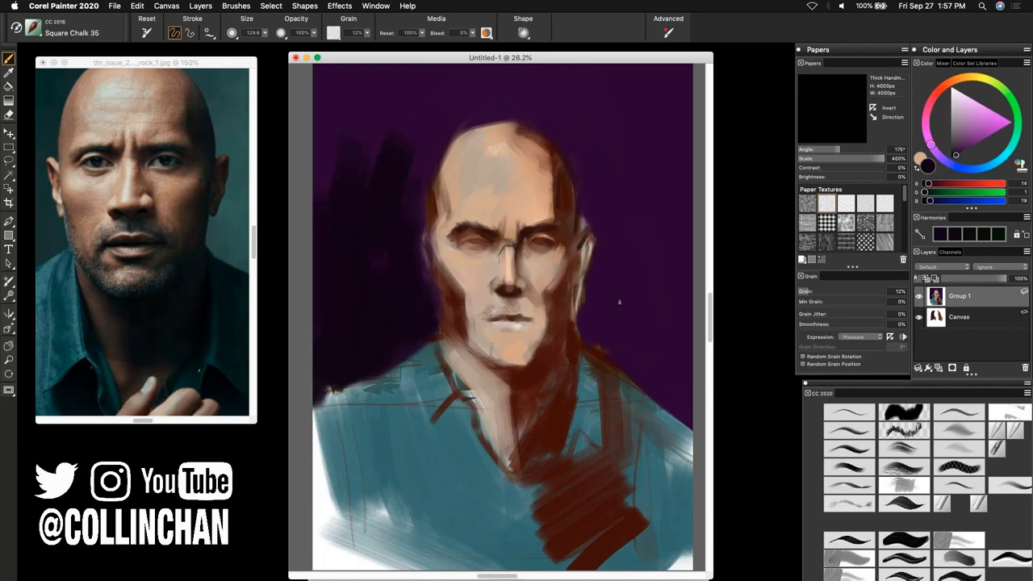
mouse_move(596, 300)
mouse_down()
mouse_move(591, 326)
mouse_move(574, 330)
mouse_move(616, 347)
mouse_move(595, 352)
mouse_move(646, 397)
mouse_up()
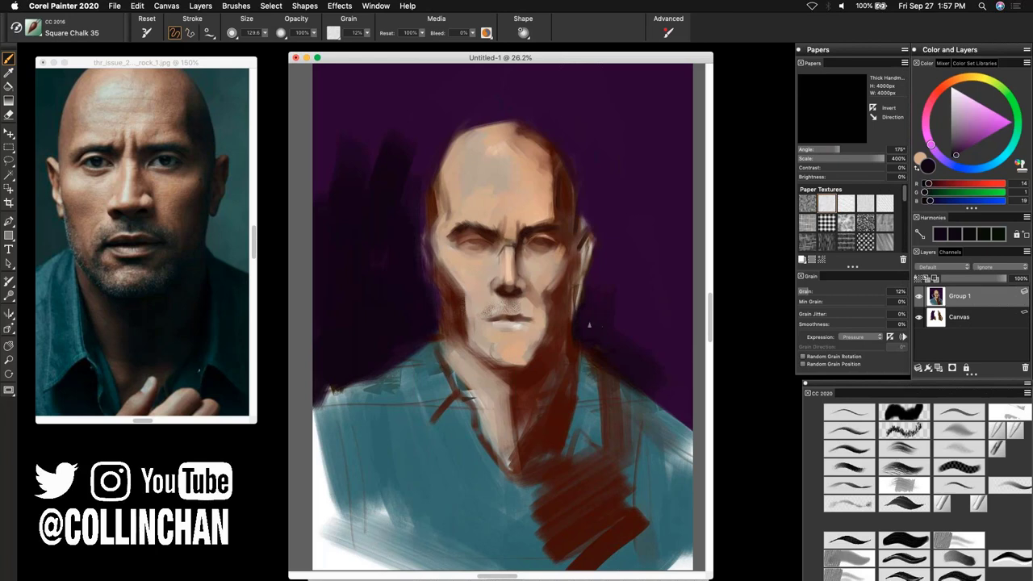
mouse_move(588, 325)
mouse_down()
mouse_move(577, 291)
mouse_move(621, 279)
mouse_up()
mouse_move(589, 160)
mouse_down()
mouse_move(613, 194)
mouse_move(601, 202)
mouse_up()
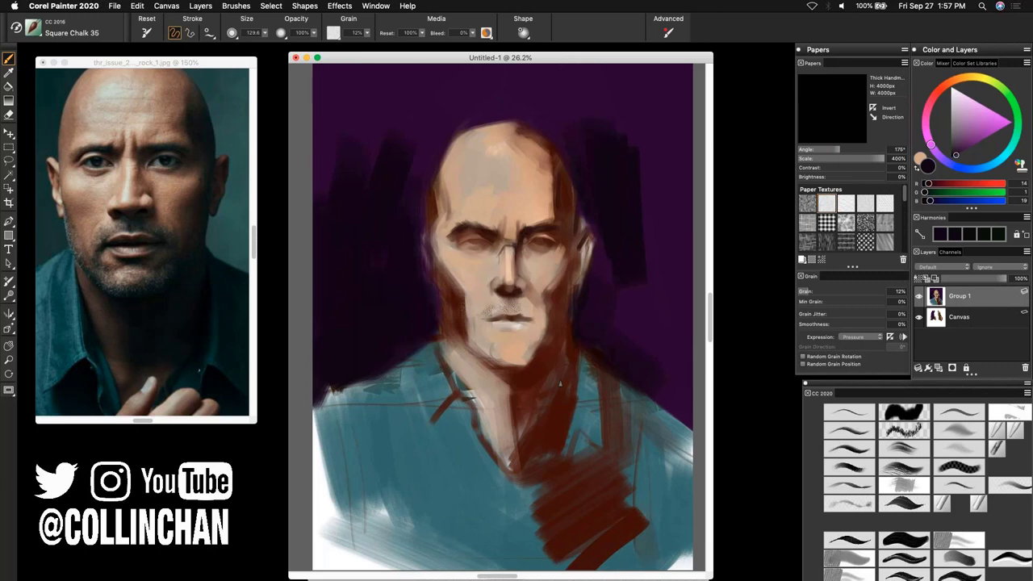
Step: Paint a deep blue (RGB 30, 29, 109) shadow under the chin and down the neck with an enlarged Oil Pastel brush
click(960, 168)
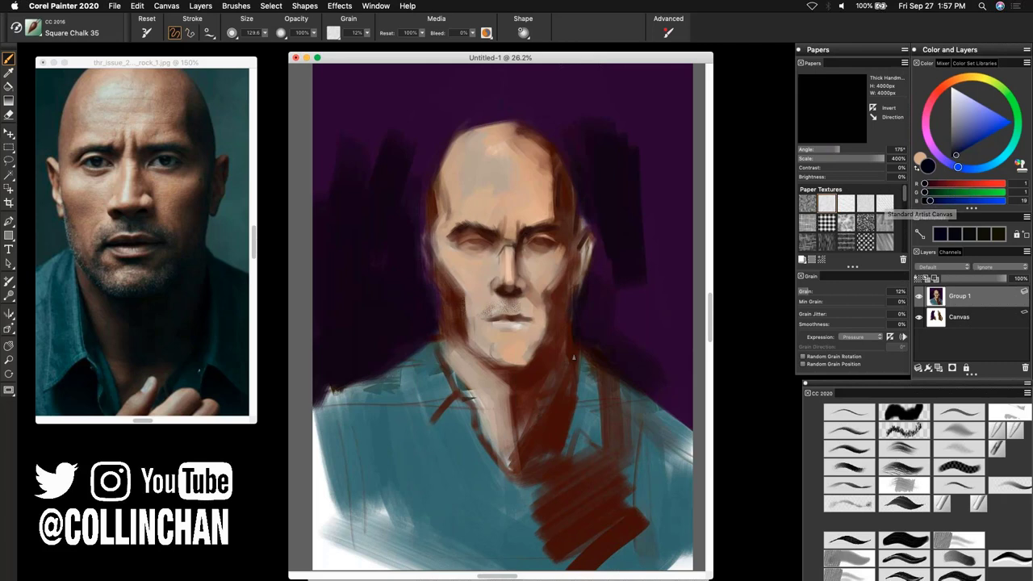
key([)
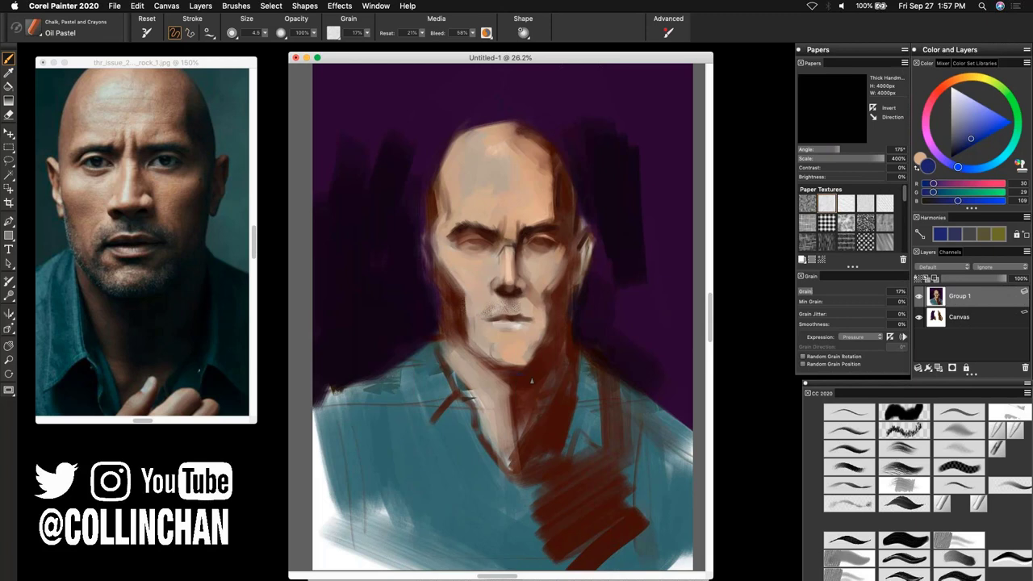
key(bracketright)
key(bracketright)
key(bracketright)
key(bracketright)
key(bracketright)
drag(540, 369, 514, 387)
mouse_move(505, 381)
mouse_down()
mouse_move(513, 406)
mouse_move(512, 381)
mouse_up()
drag(508, 396, 514, 422)
Step: Deepen the shadow under the chin and jaw with dark red and darker red-brown Oil Pastel strokes
key(n)
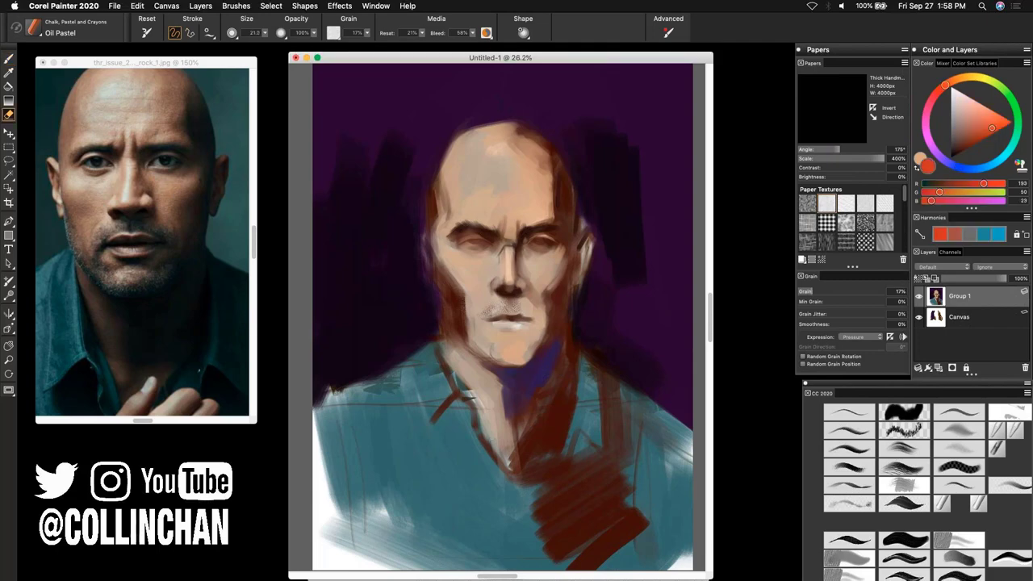
drag(992, 128, 966, 150)
drag(944, 84, 936, 94)
key(b)
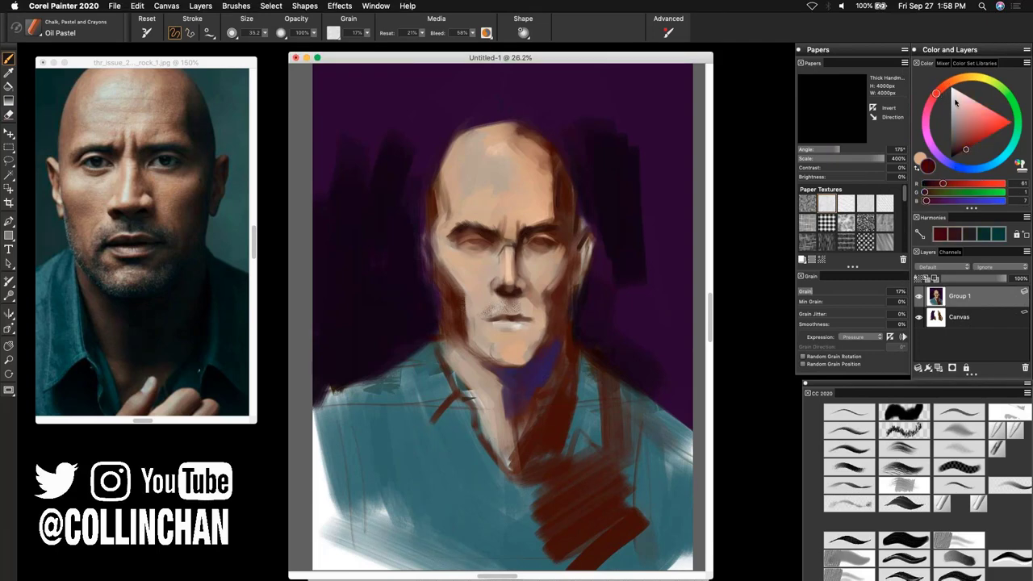
click(963, 151)
drag(537, 379, 515, 379)
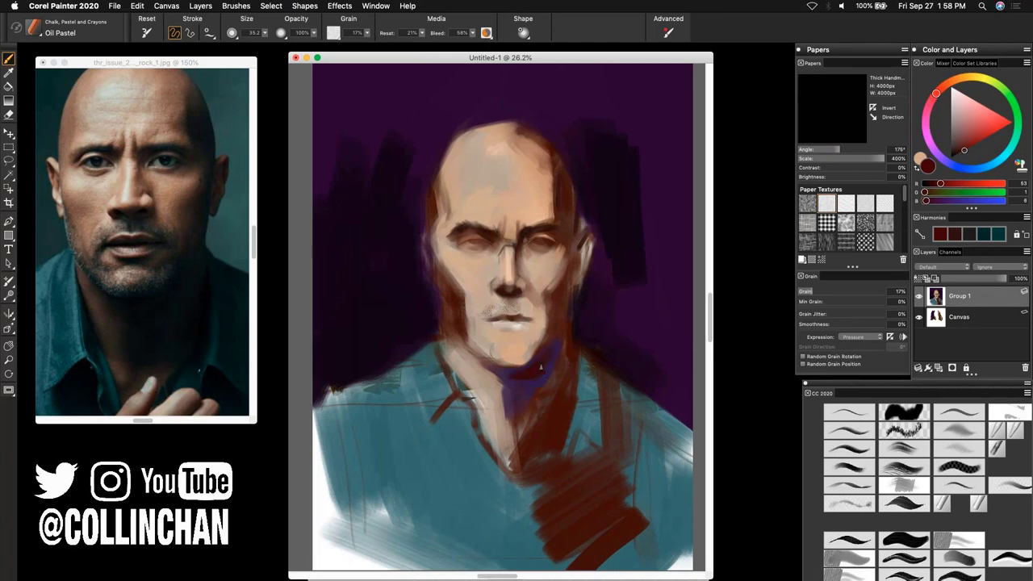
drag(558, 348, 549, 355)
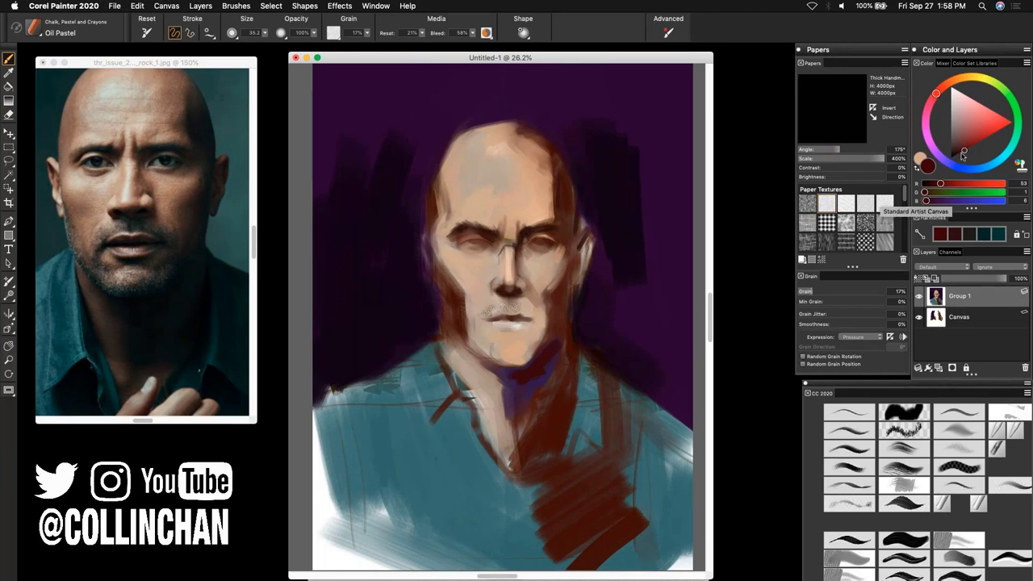
click(957, 153)
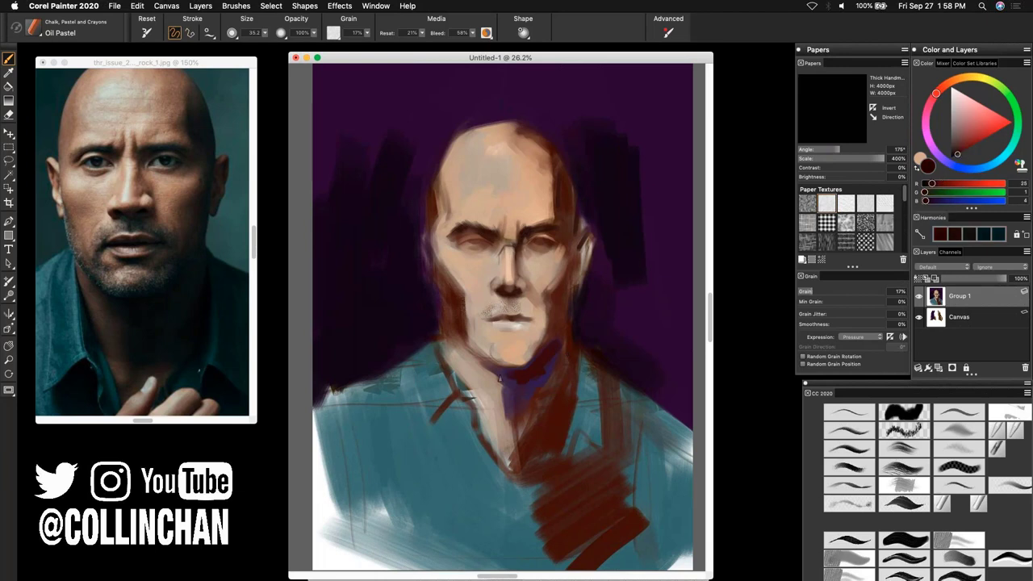
mouse_move(499, 379)
mouse_down()
mouse_move(533, 399)
mouse_move(560, 343)
mouse_up()
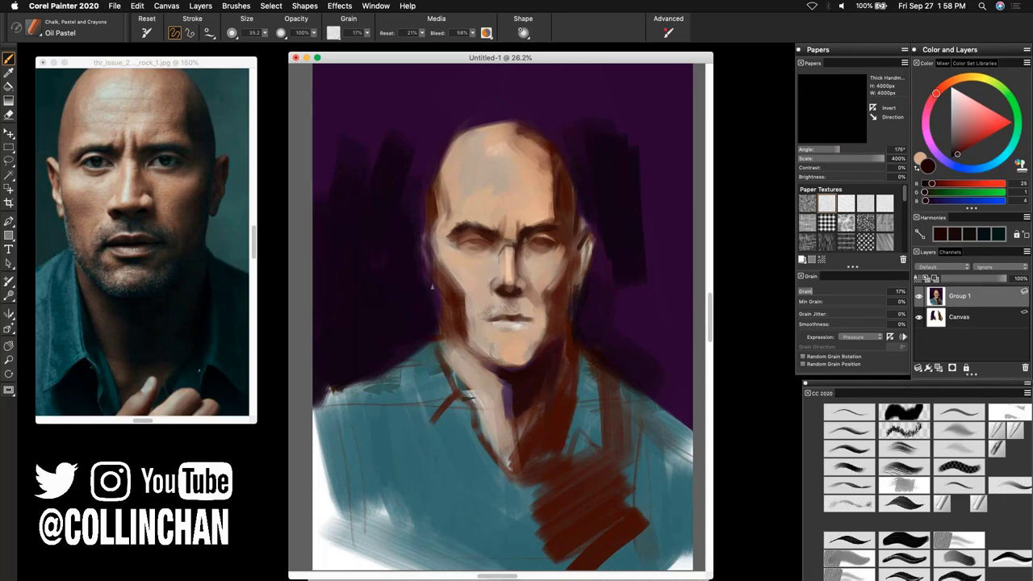
Step: Add pale peach (RGB 242, 216, 194) highlights to the forehead, starting with Oil Pastel and continuing with Real Oils Filbert
click(921, 166)
drag(968, 109, 960, 95)
mouse_move(473, 174)
mouse_down()
mouse_move(476, 161)
mouse_move(469, 173)
mouse_up()
click(904, 448)
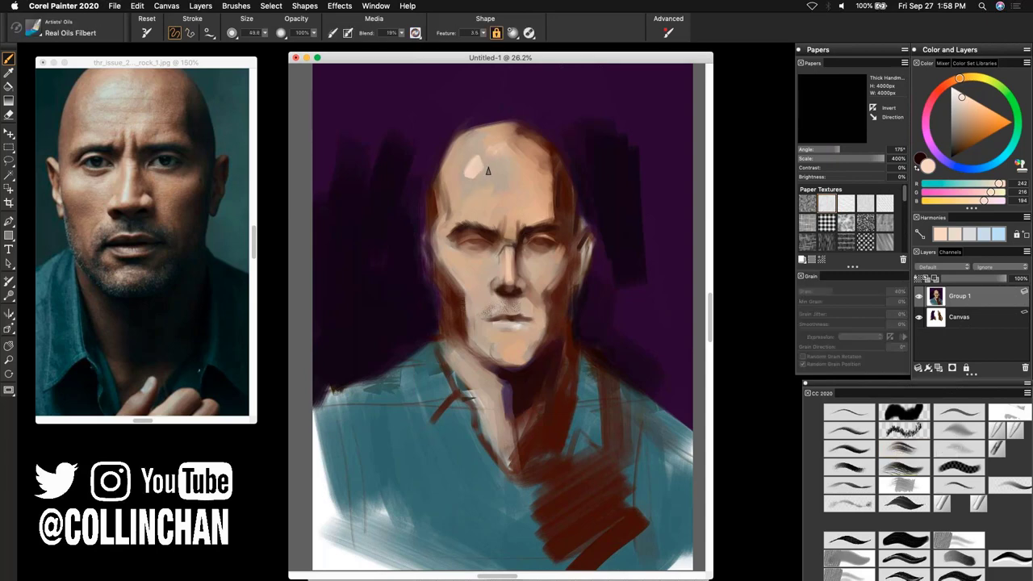
mouse_move(476, 168)
mouse_down()
mouse_move(502, 182)
mouse_move(472, 182)
mouse_move(487, 172)
mouse_move(470, 178)
mouse_move(488, 195)
mouse_move(470, 192)
mouse_move(487, 165)
mouse_move(475, 169)
mouse_move(488, 205)
mouse_move(479, 175)
mouse_move(465, 188)
mouse_move(508, 195)
mouse_move(477, 195)
mouse_move(488, 190)
mouse_move(511, 190)
mouse_move(467, 204)
mouse_move(470, 161)
mouse_move(461, 168)
mouse_move(470, 156)
mouse_move(485, 213)
mouse_up()
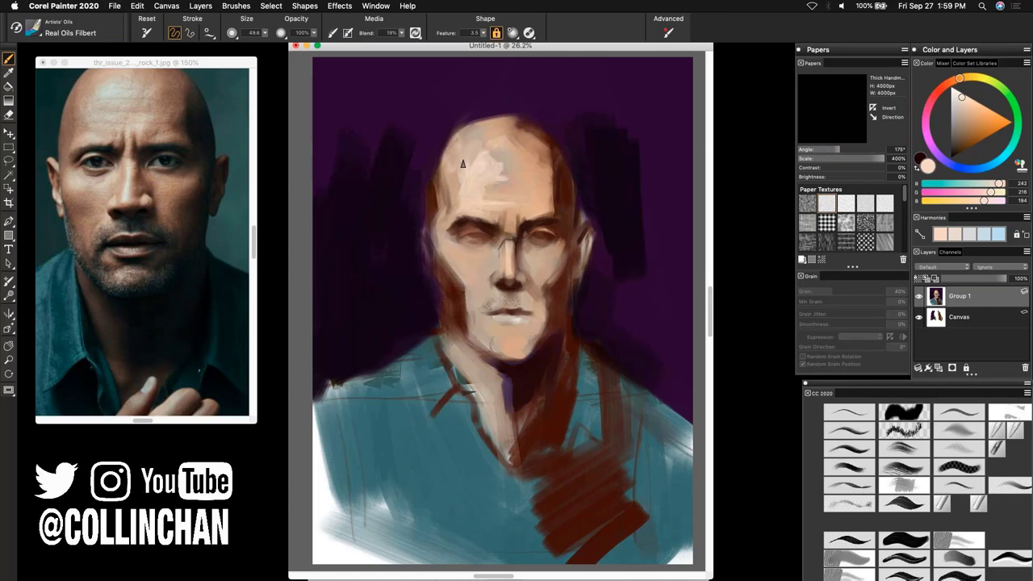
drag(460, 151, 462, 170)
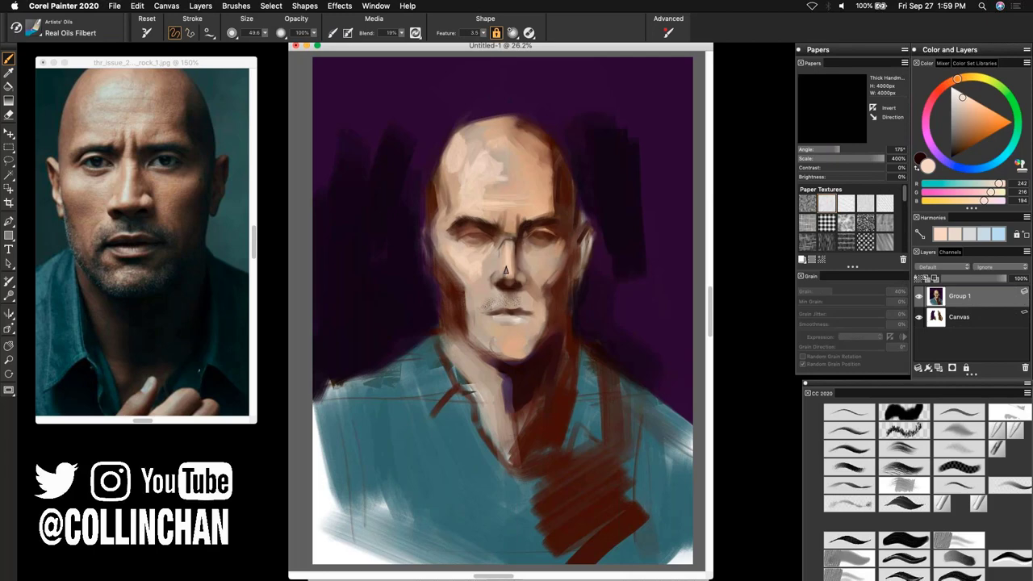
Step: Paint dark detail into both eyes using Oil Pastel reduced to size 8.5 and a near-black red colour
click(849, 452)
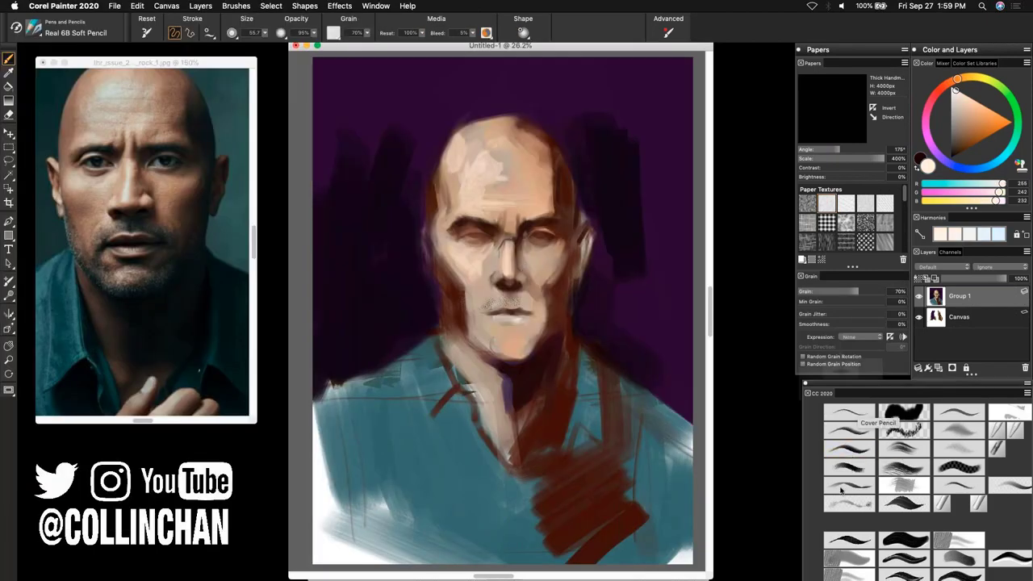
click(850, 472)
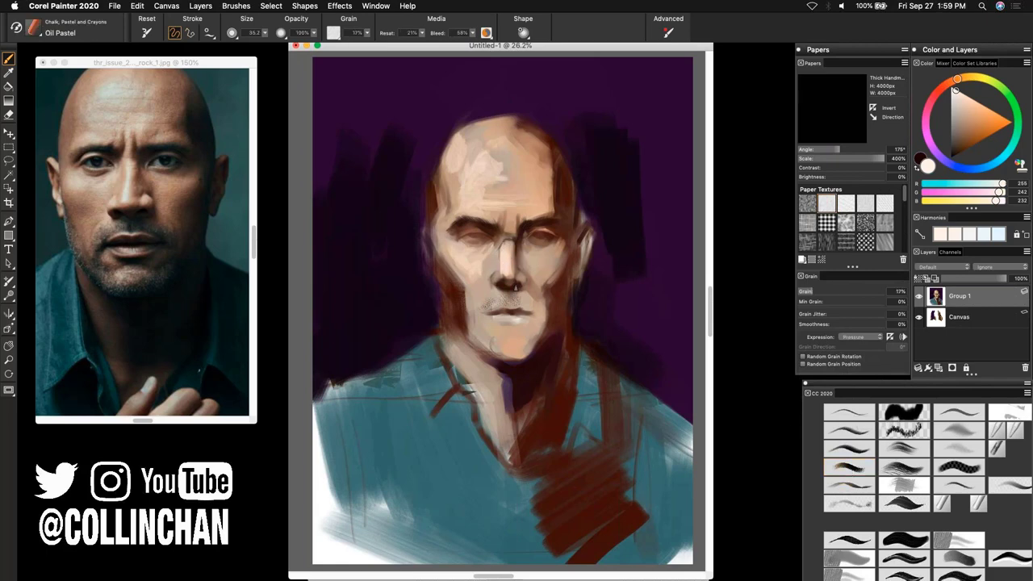
key(bracketleft)
key(bracketleft)
key(bracketleft)
key(bracketleft)
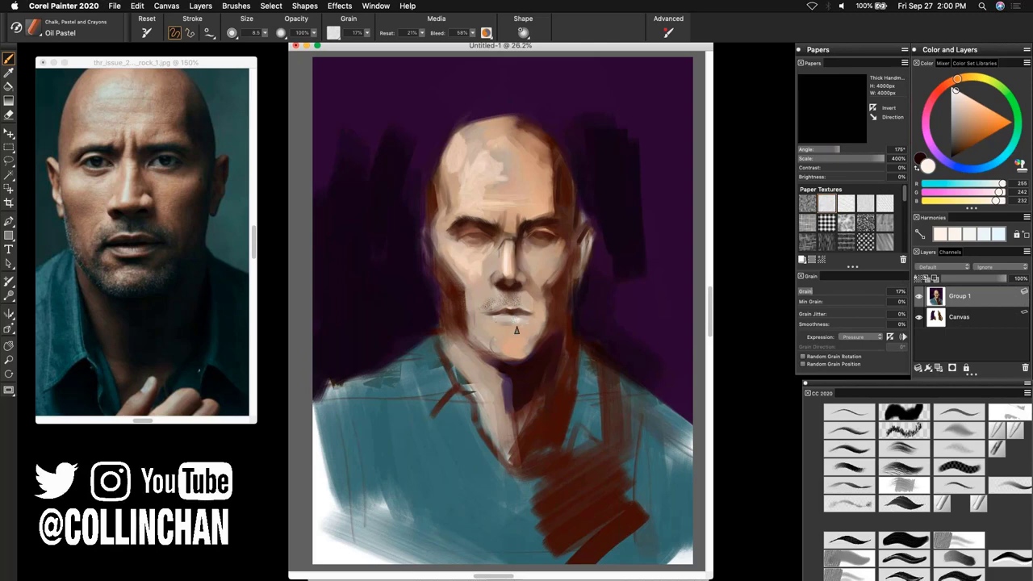
click(920, 171)
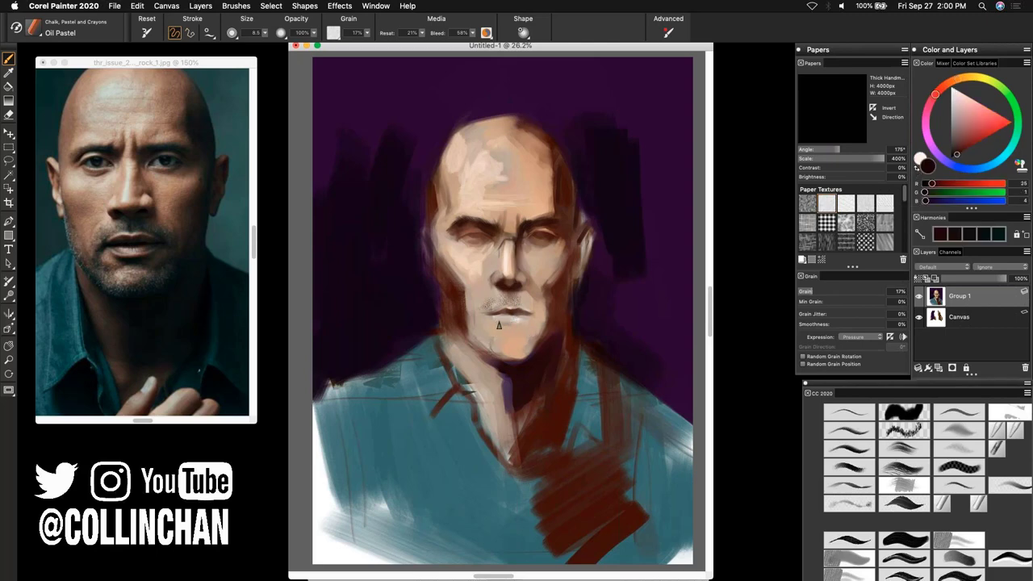
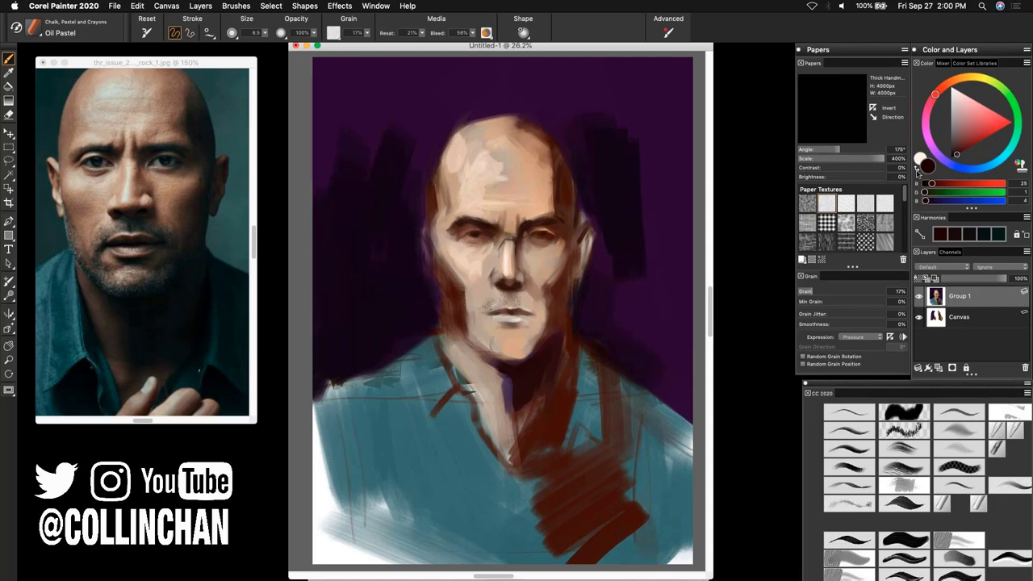
Step: Brighten the lit side of the neck with Oil Pastel strokes, starting with near-white and continuing with a larger brush in light peach (RGB 255, 212, 181)
click(917, 170)
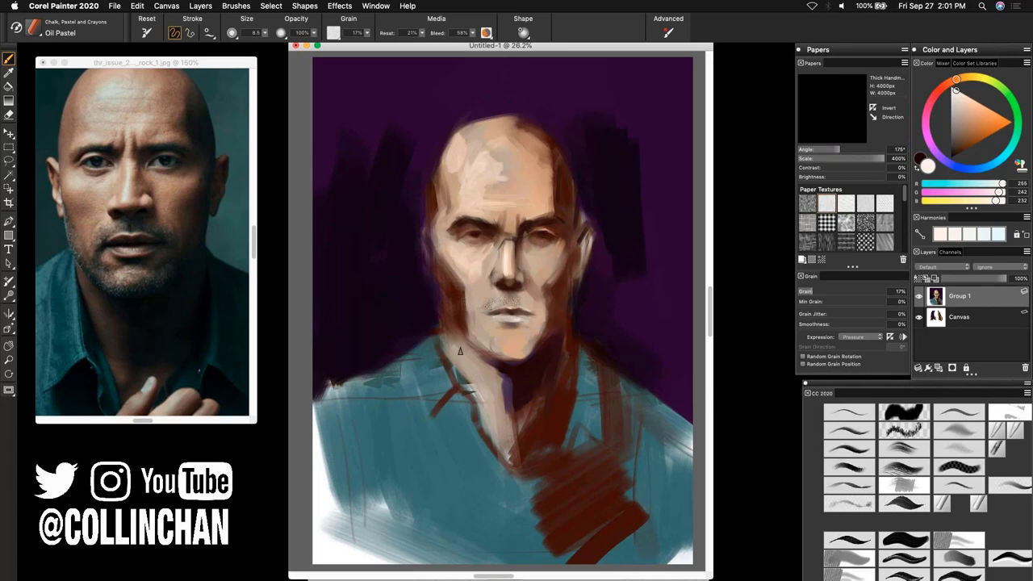
drag(460, 350, 500, 408)
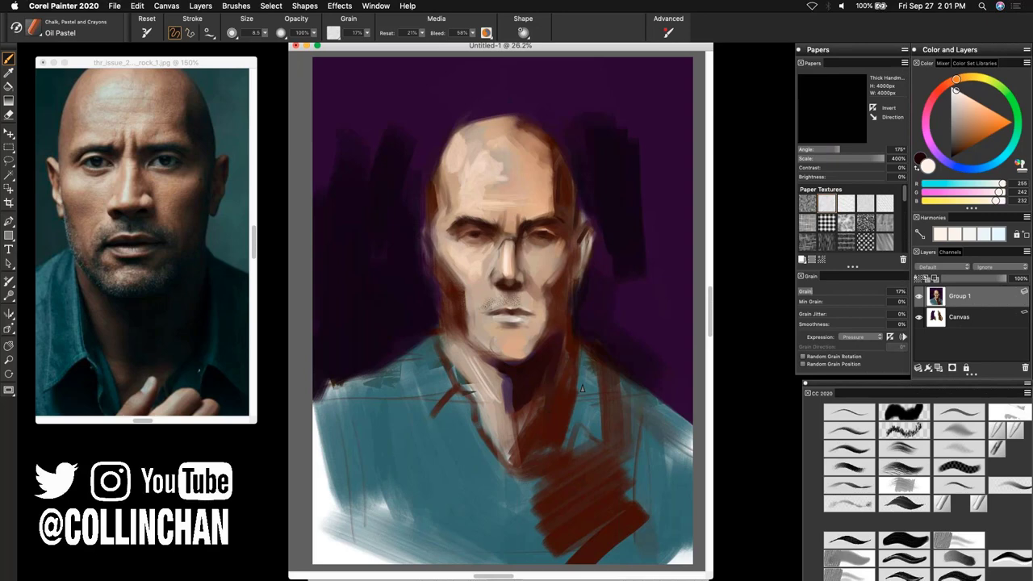
click(849, 487)
click(968, 97)
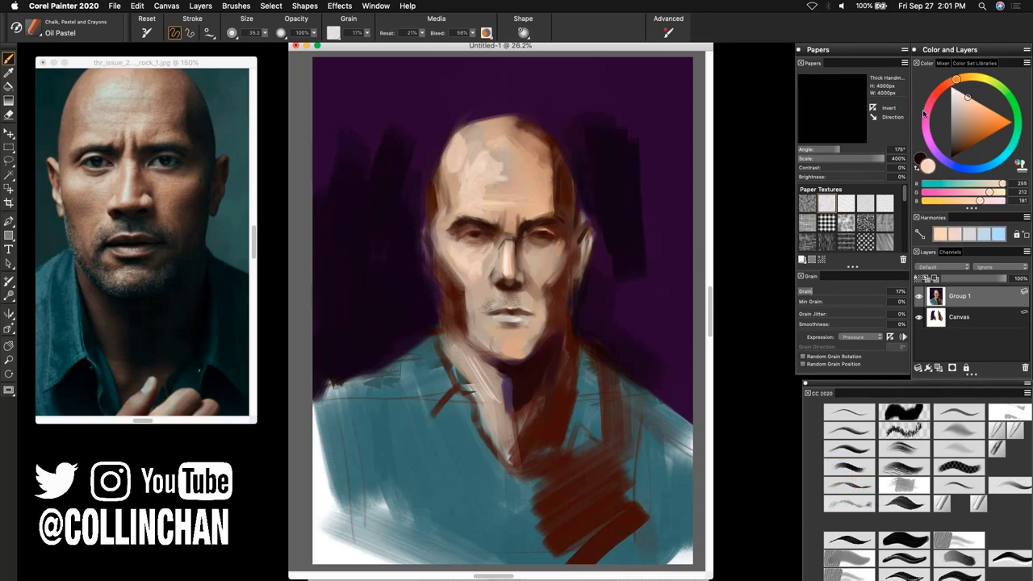
drag(472, 352, 496, 385)
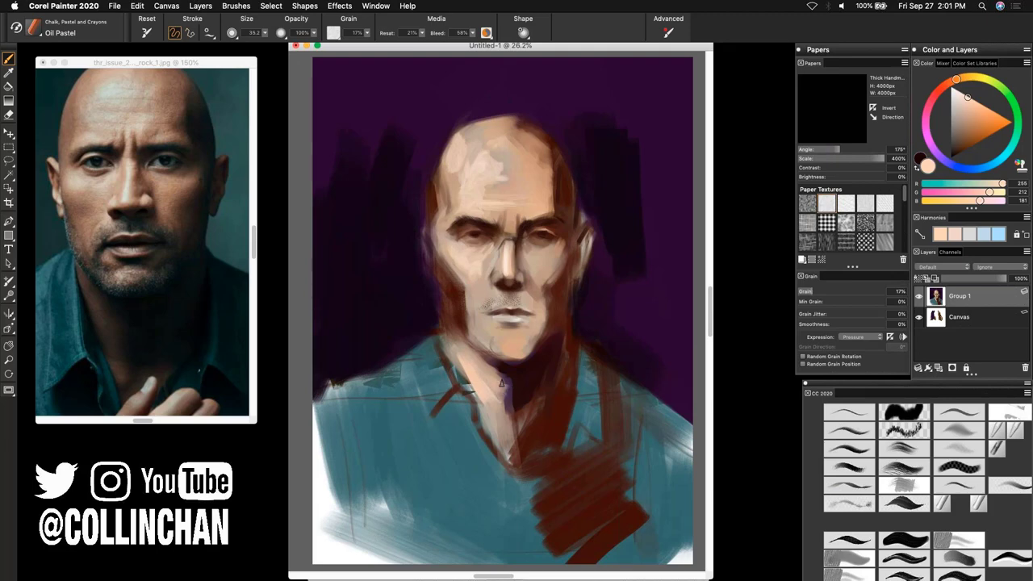
mouse_move(501, 386)
mouse_down()
mouse_move(507, 442)
mouse_move(469, 394)
mouse_move(504, 462)
mouse_up()
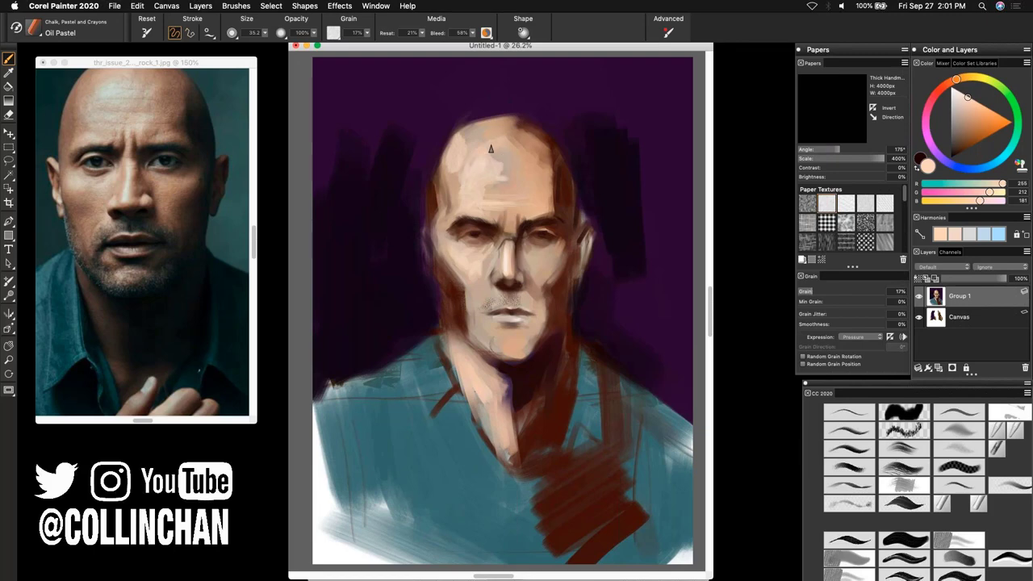
Step: Fit the whole reference photo inside its window
click(200, 282)
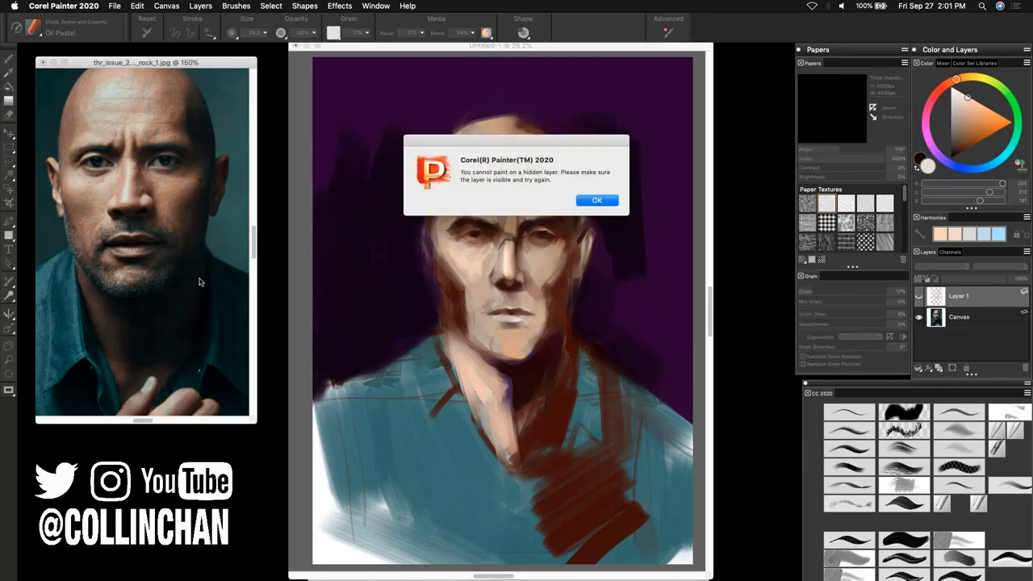
click(597, 200)
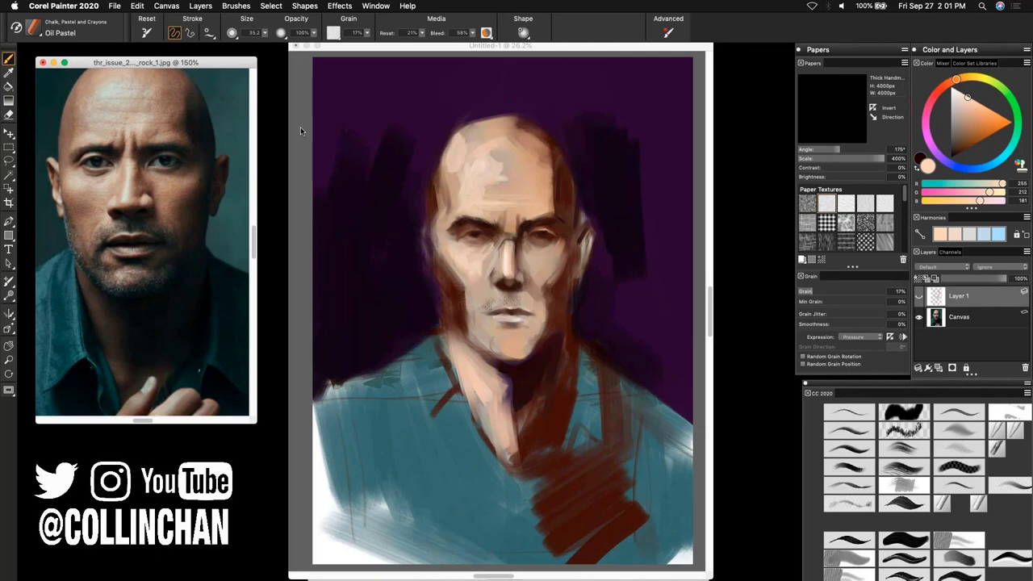
click(191, 68)
key(super+0)
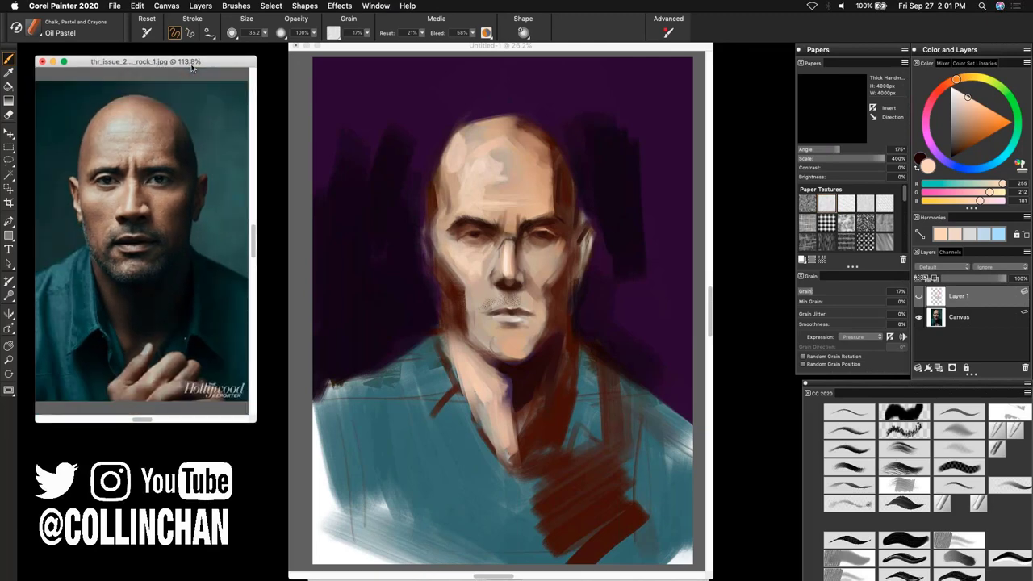
Step: Extend the light peach skin colour along the outer edge of the lit side of the head in the Untitled-1 painting
click(456, 182)
drag(467, 131, 440, 169)
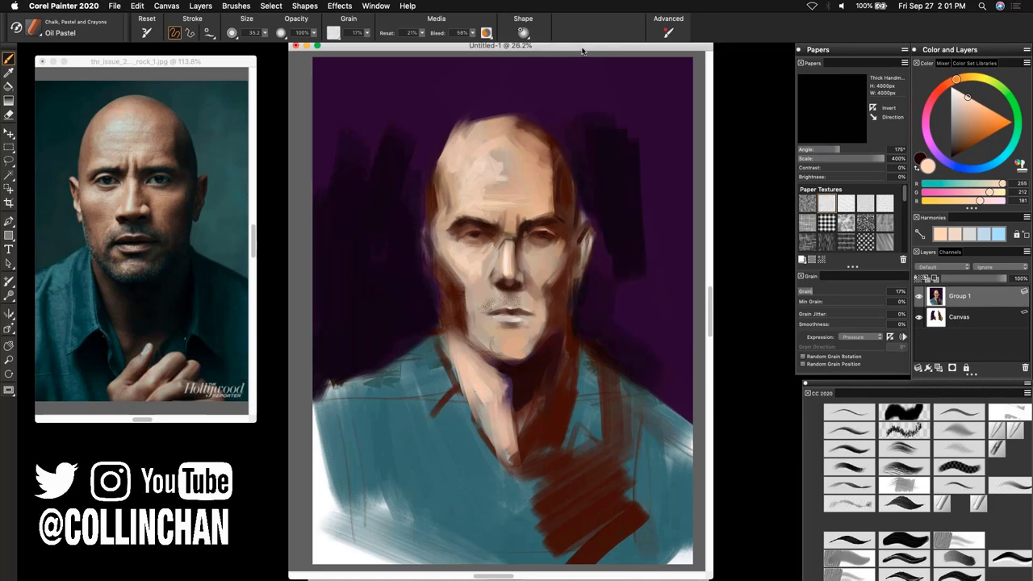
drag(582, 51, 582, 52)
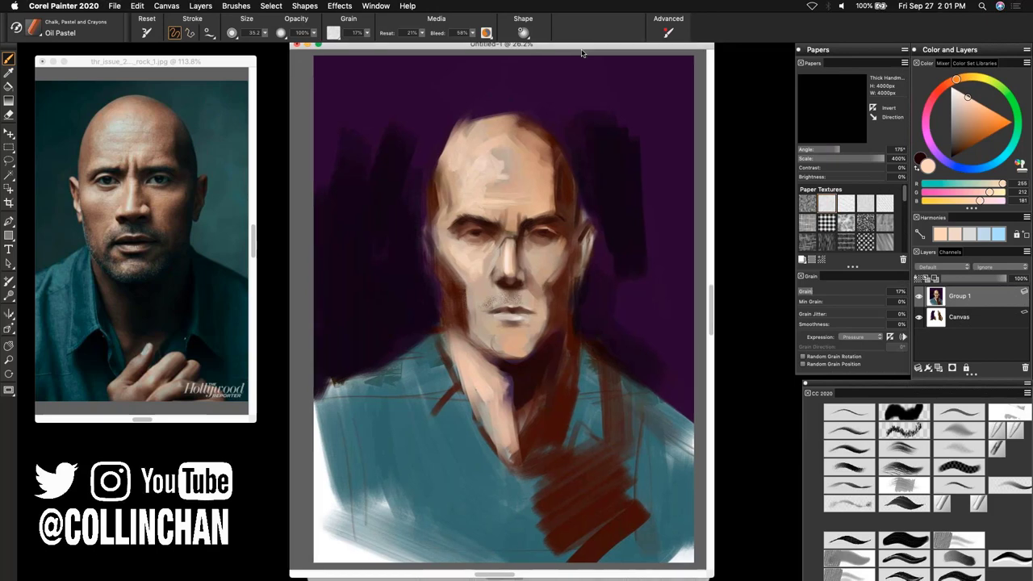
drag(582, 52, 581, 56)
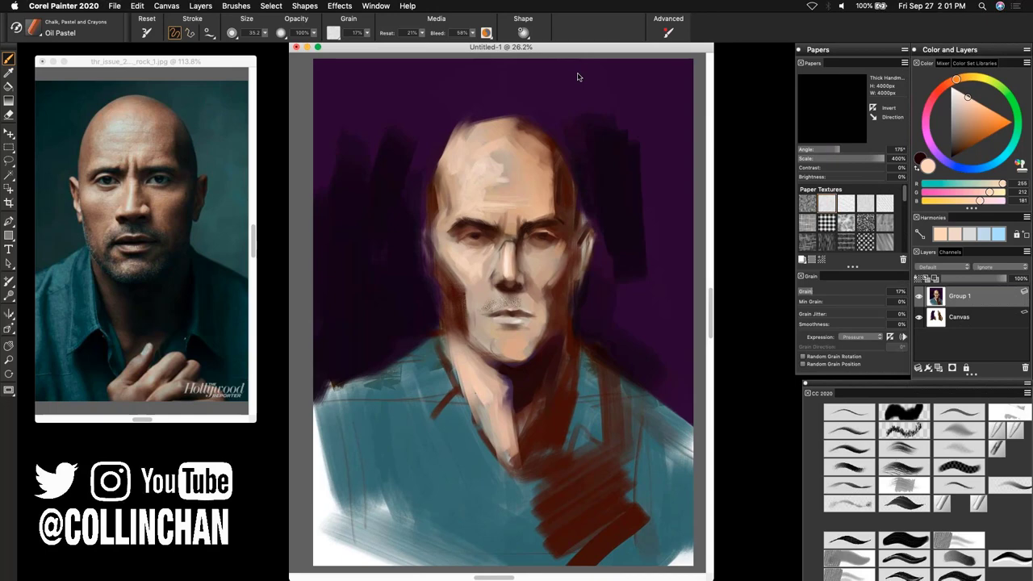
Step: Compare the Untitled-1 painting with the finished portrait Mr Johnson.jpg
key(super+grave)
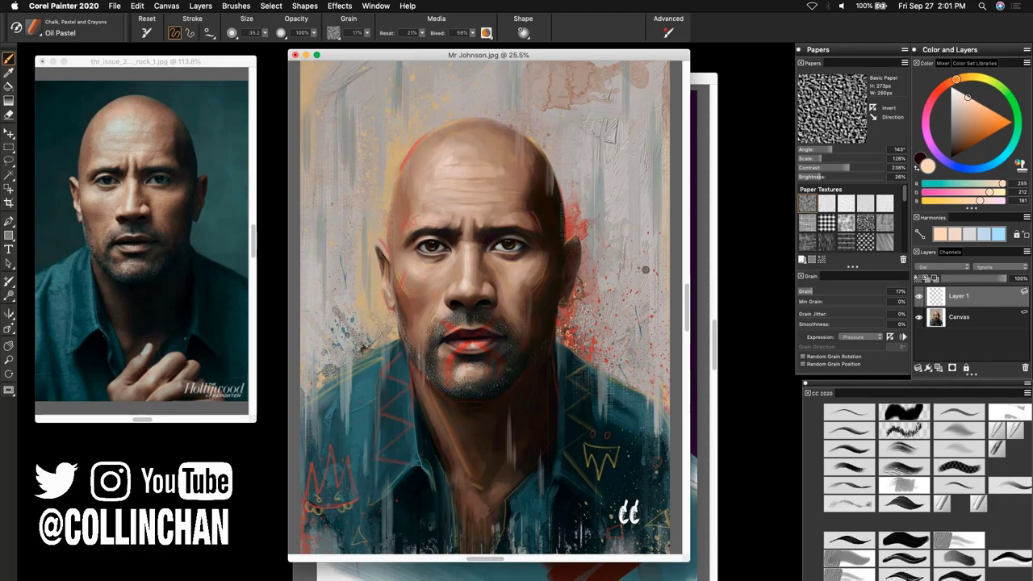
mouse_move(711, 80)
mouse_down()
mouse_move(771, 59)
mouse_move(713, 55)
mouse_up()
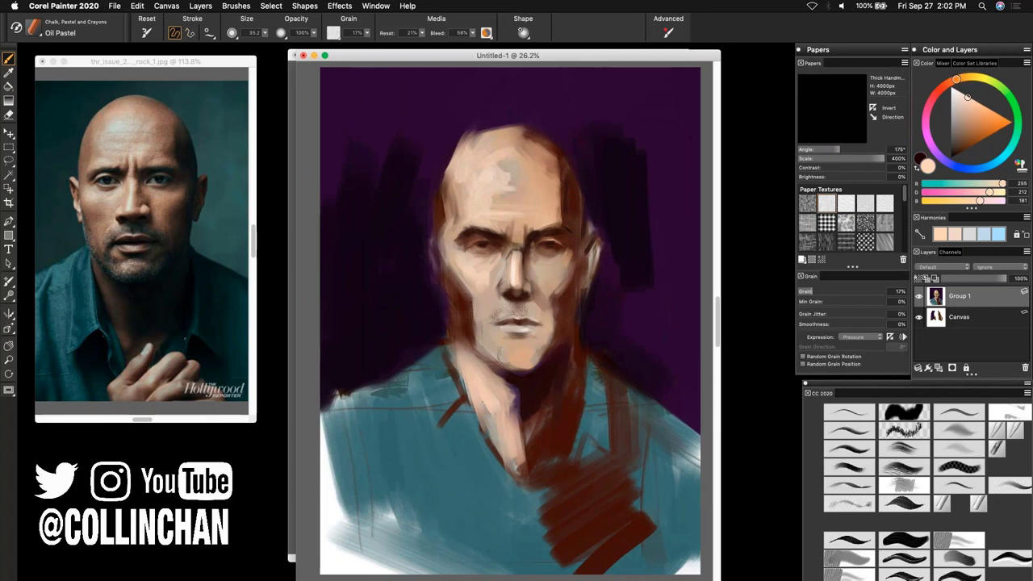
key(shift+s)
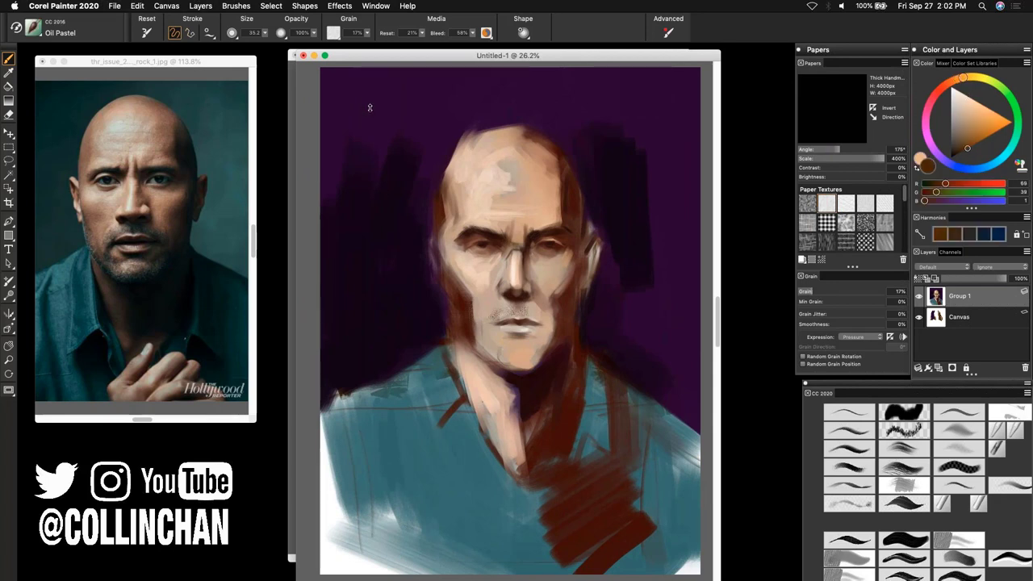
key(2)
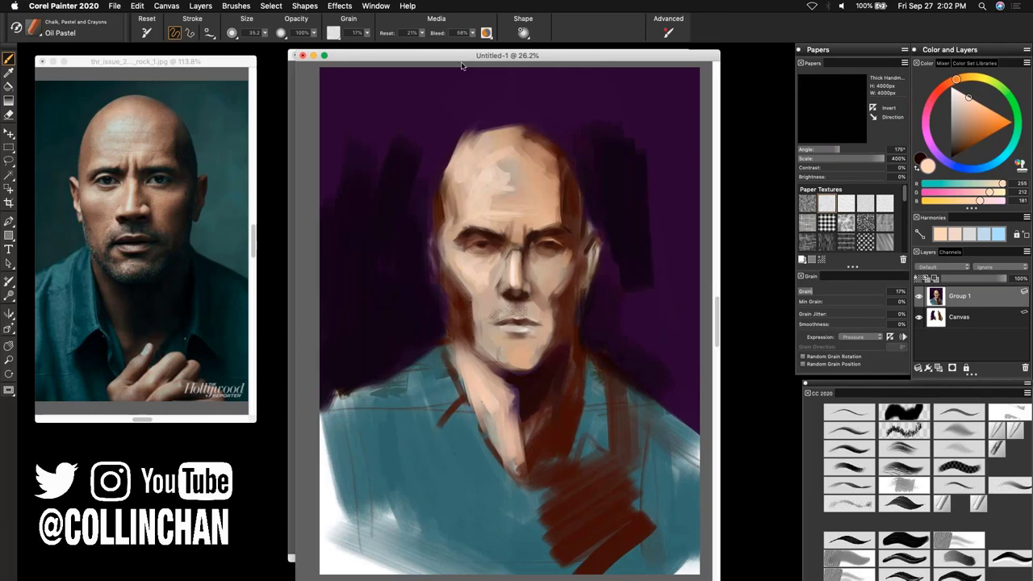
drag(461, 66, 461, 81)
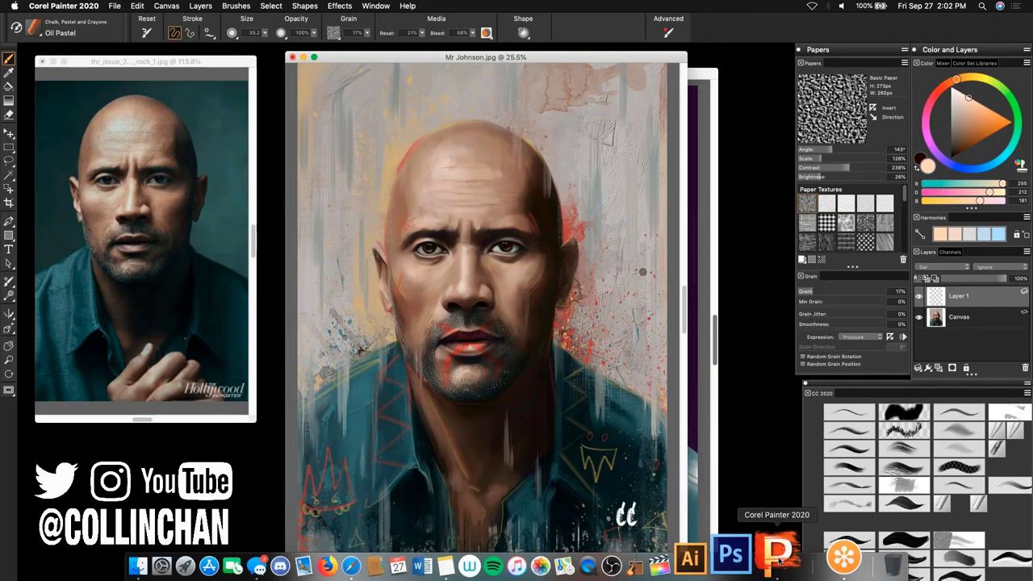
Step: Open the recent file skull 2 to view the painting, and close it
right_click(779, 557)
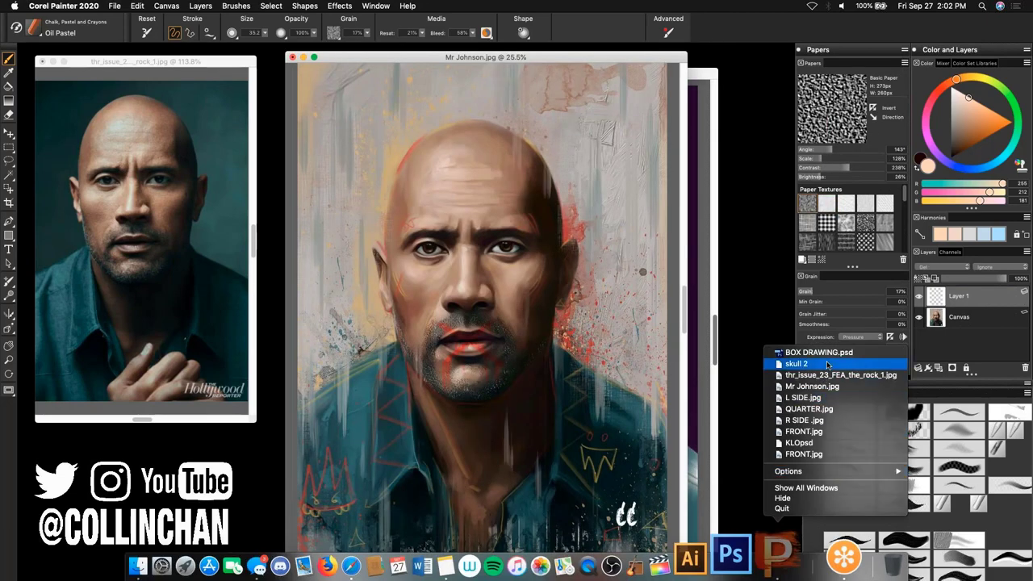
click(828, 365)
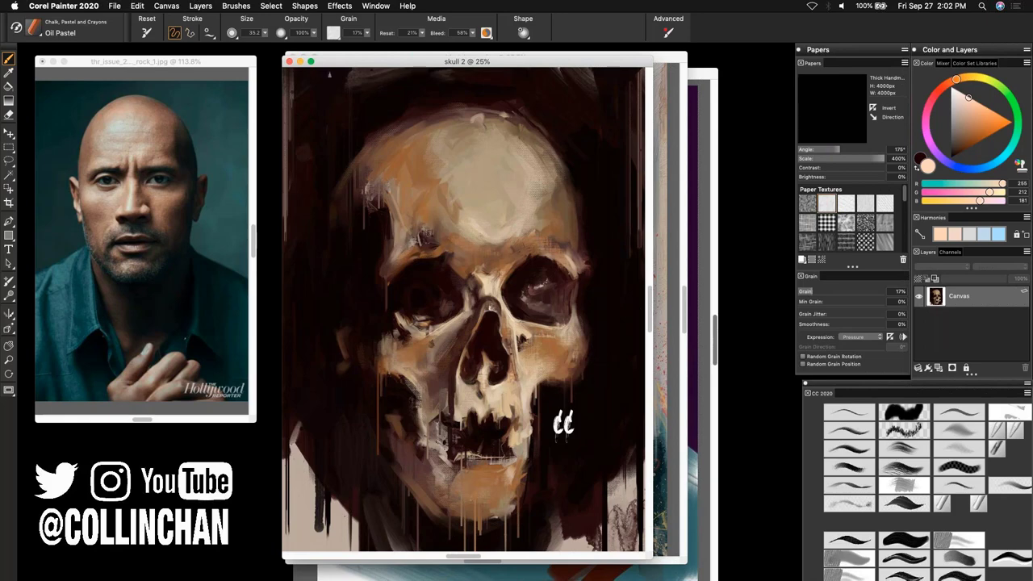
click(290, 63)
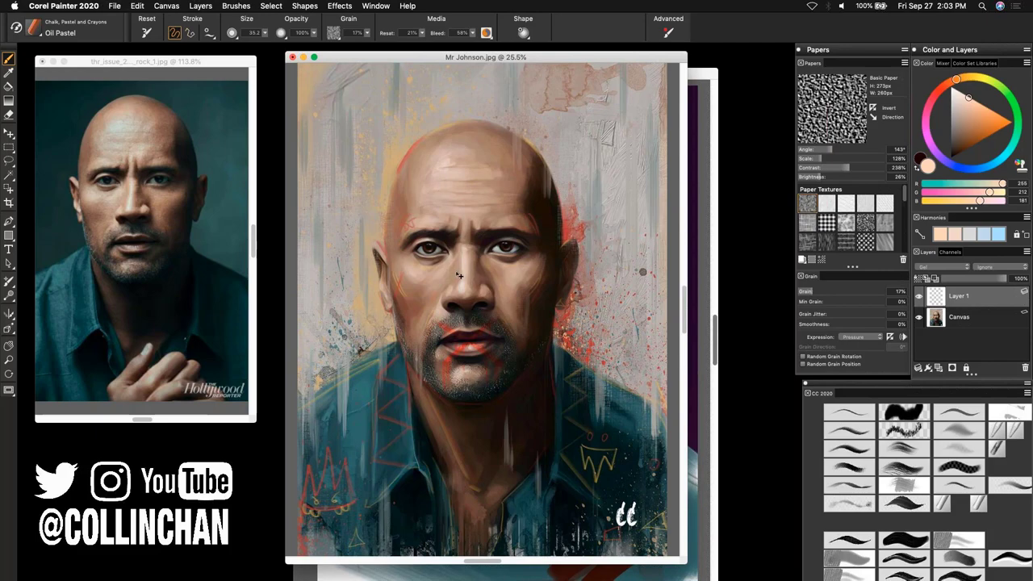
Step: Examine the face and the coloured accent lines around the eyes and head in Mr Johnson.jpg at 50%, with Real 6B Soft Pencil selected
scroll(461, 273, up, 2)
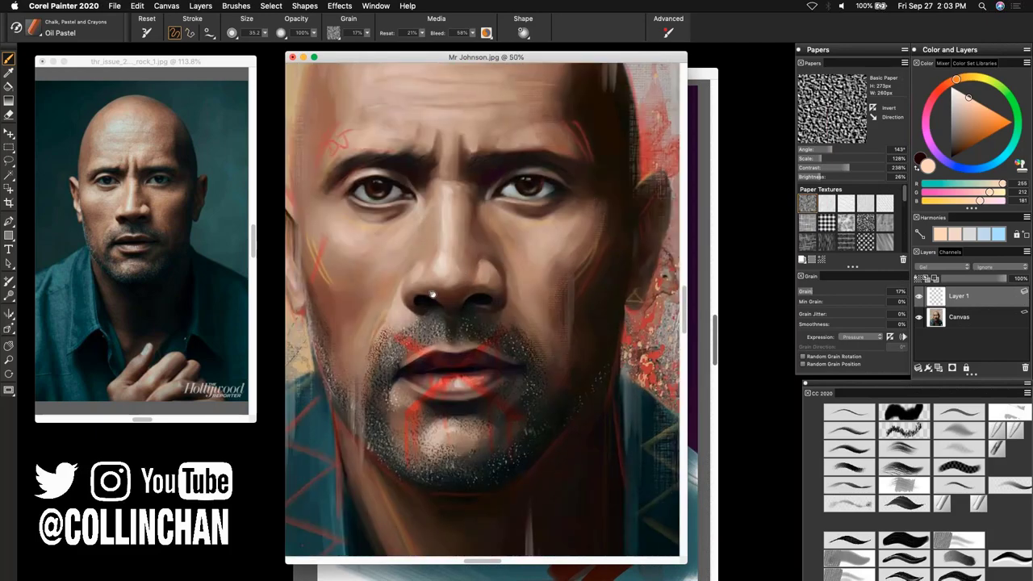
scroll(461, 273, up, 2)
scroll(461, 273, left, 3)
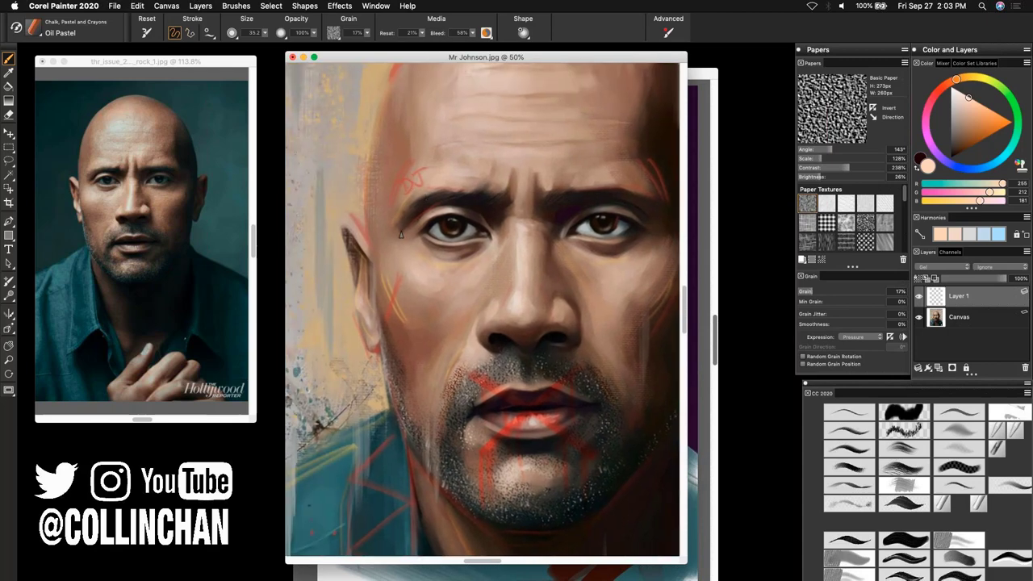
click(849, 468)
drag(419, 175, 409, 171)
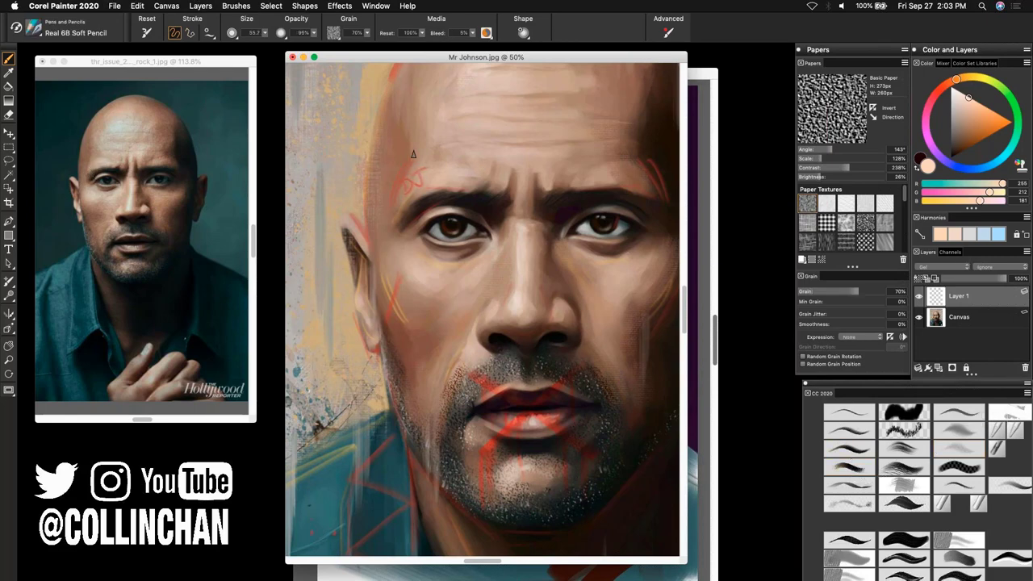
scroll(452, 223, up, 5)
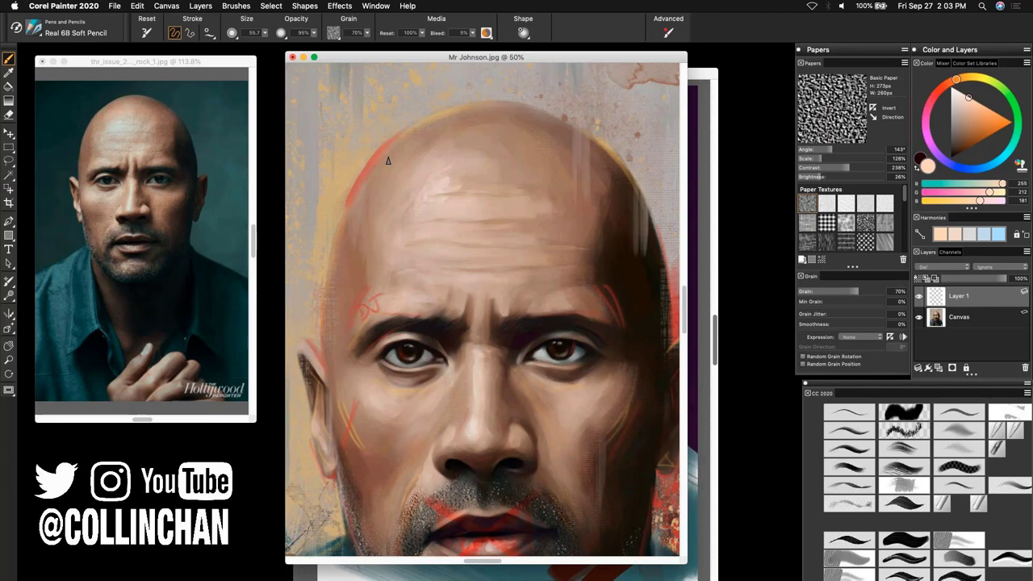
Step: Examine the line doodles, splatters and drips across the shirt, neck and background of Mr Johnson.jpg, finishing with the whole painting at 25%
key(super+minus)
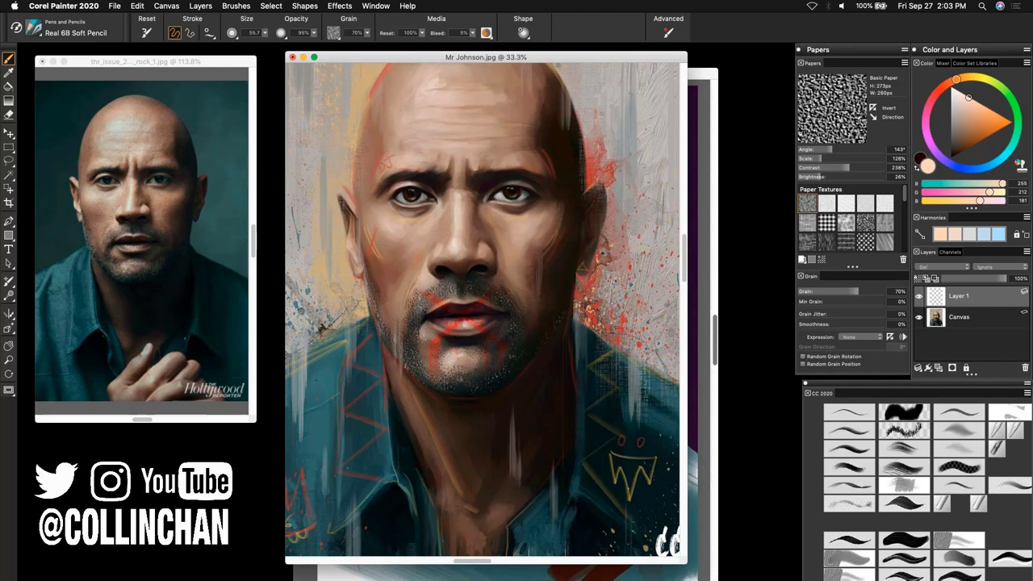
scroll(532, 284, up, 3)
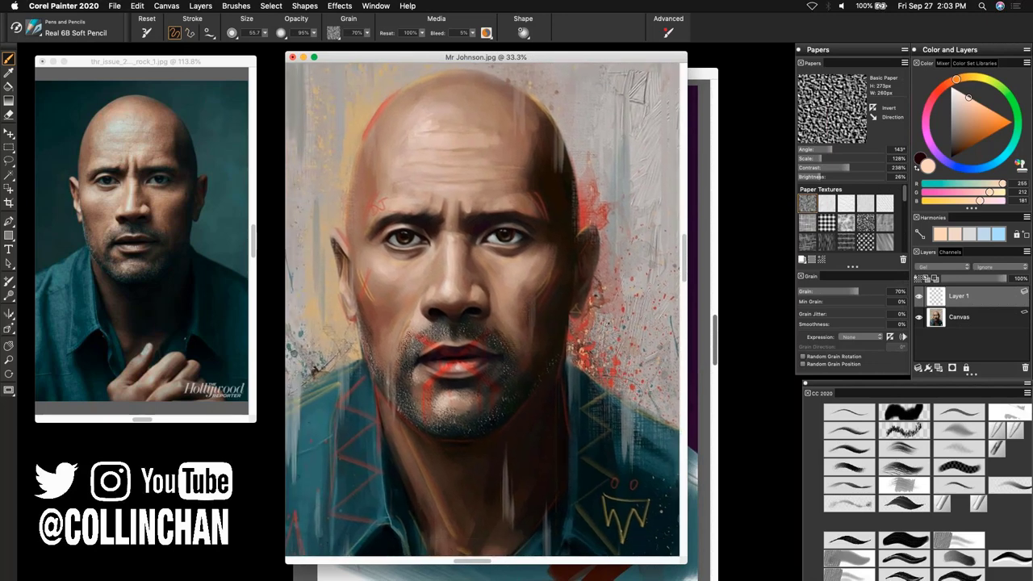
scroll(593, 305, down, 5)
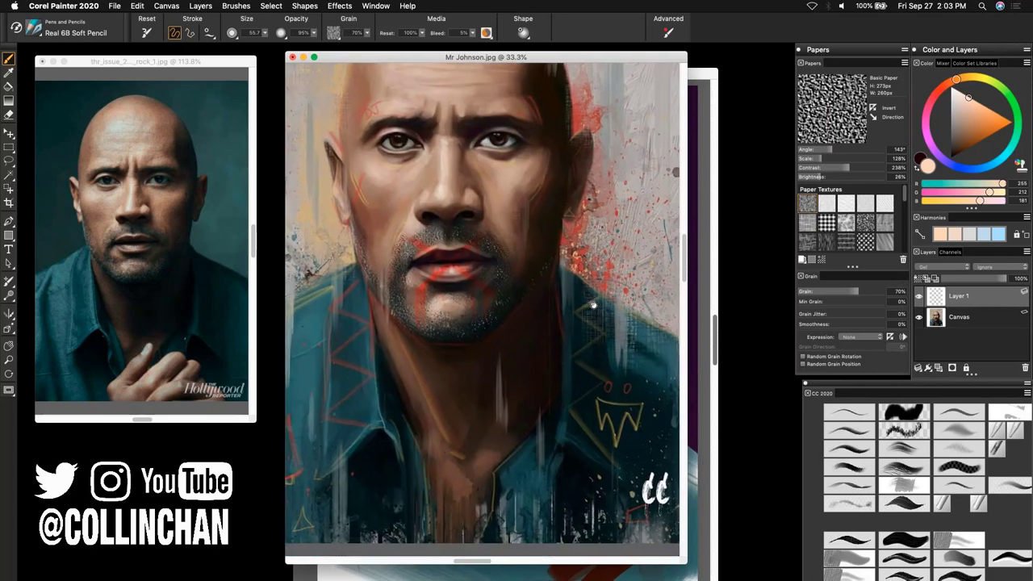
scroll(593, 305, left, 4)
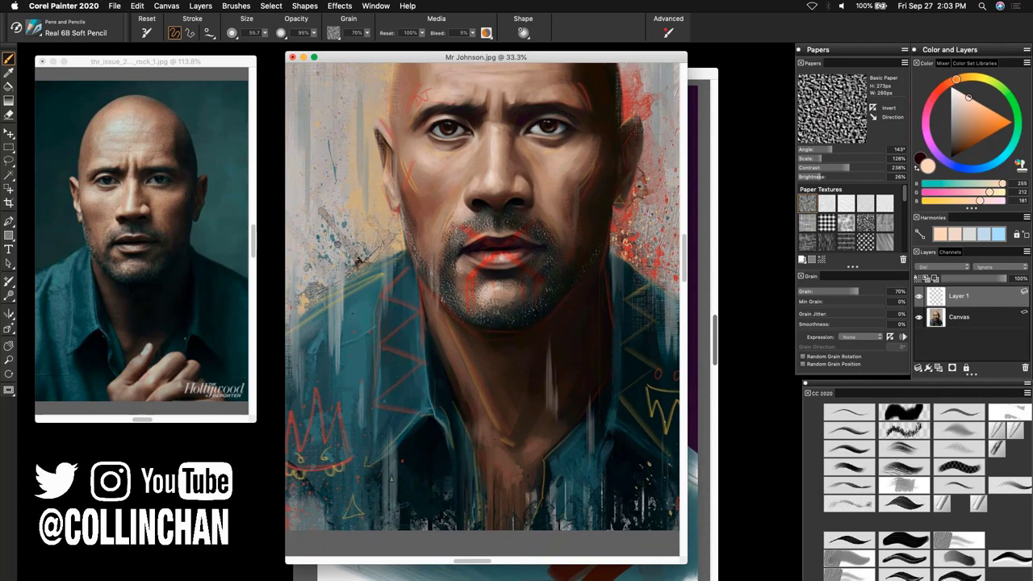
scroll(428, 406, down, 2)
scroll(428, 406, down, 4)
scroll(428, 406, left, 4)
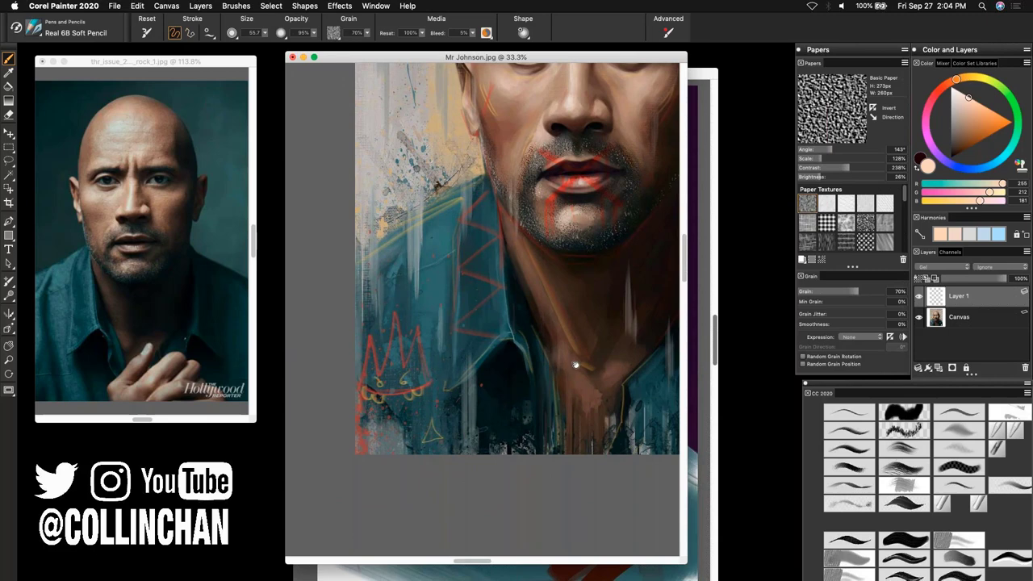
scroll(555, 379, up, 3)
scroll(555, 380, right, 4)
scroll(546, 378, up, 3)
scroll(546, 377, right, 5)
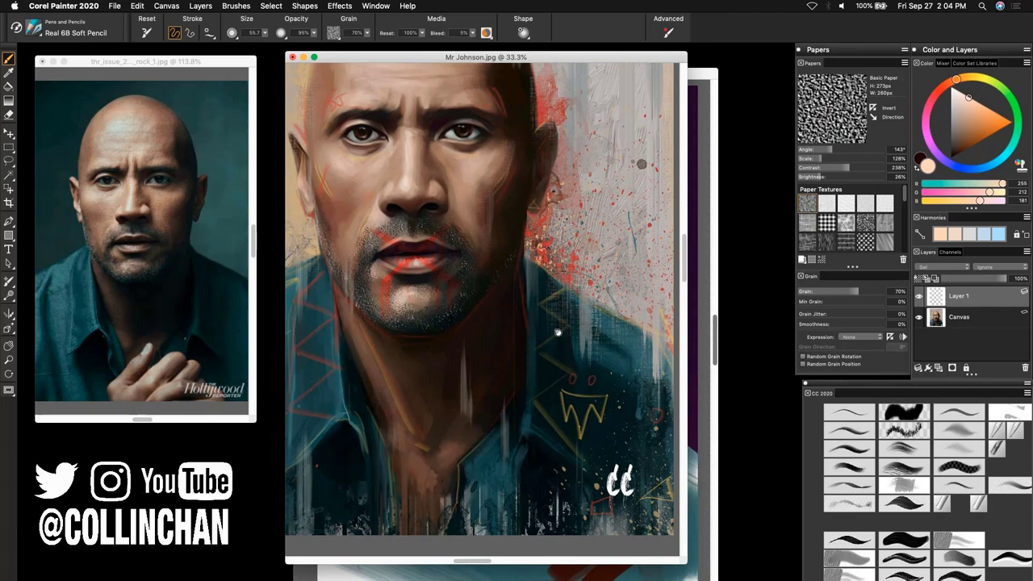
key(super+minus)
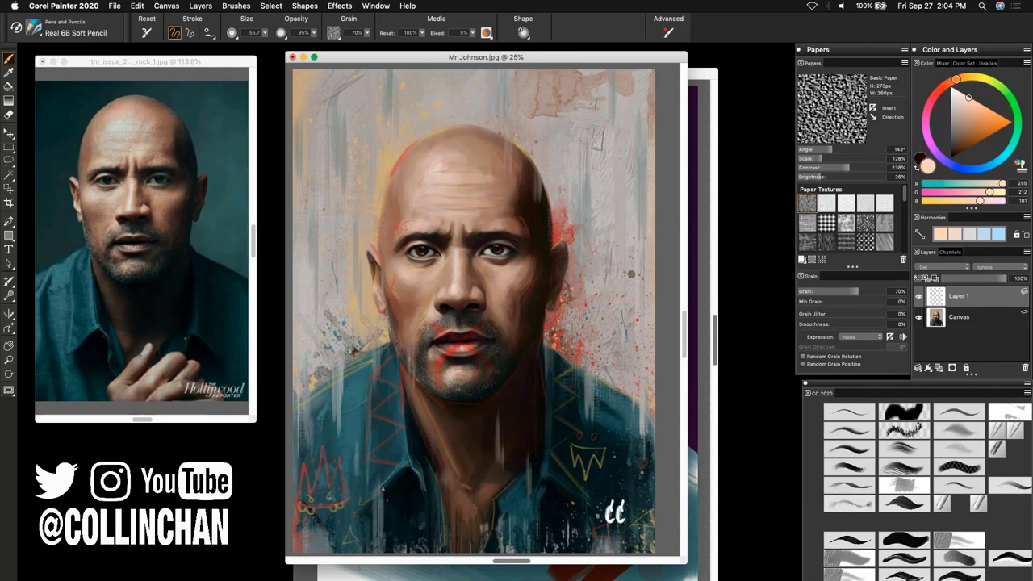
Step: Enlarge the reference photo's window slightly and show the whole photo at 100%
drag(256, 421, 265, 436)
click(585, 206)
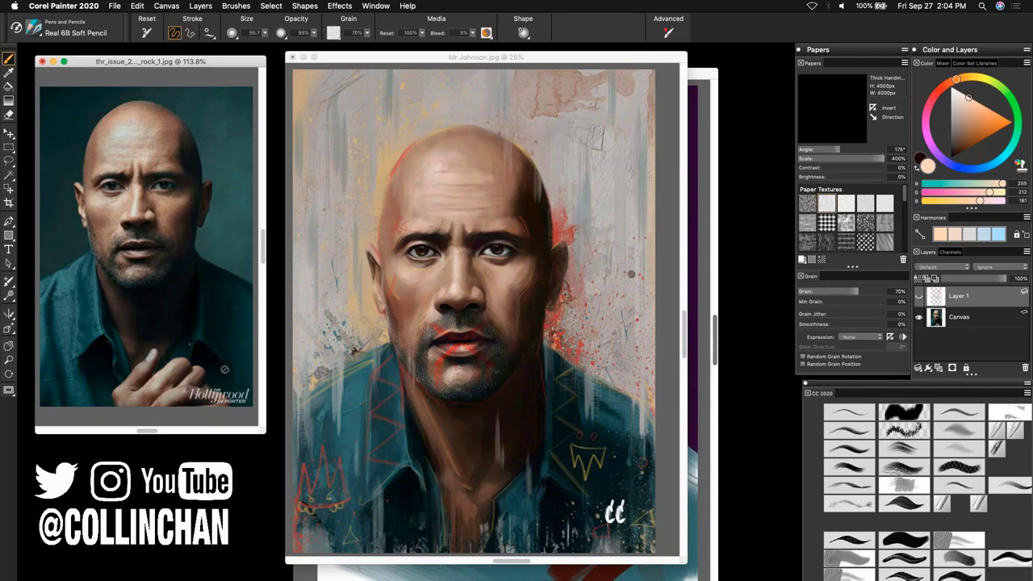
key(super+alt+0)
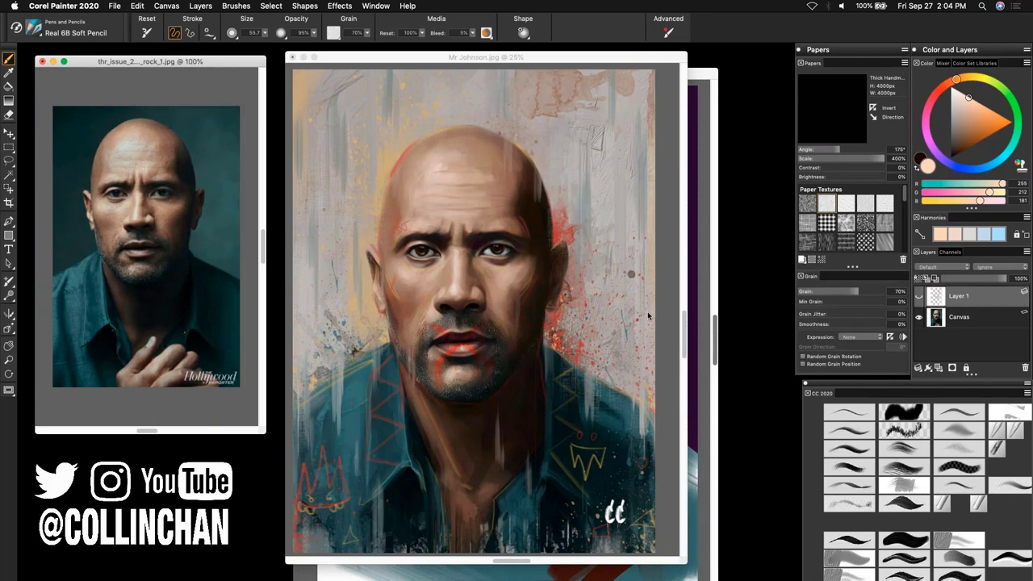
key(super+equal)
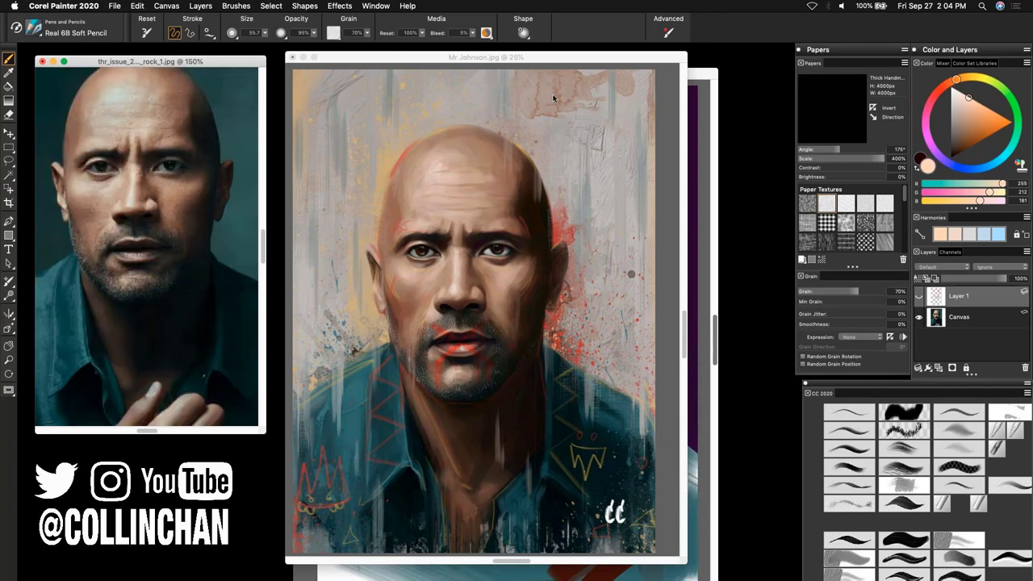
key(super+minus)
Step: Reduce Mr Johnson.jpg to 16.7% in a smaller window, and bring Untitled-1 forward to shrink its window
click(537, 80)
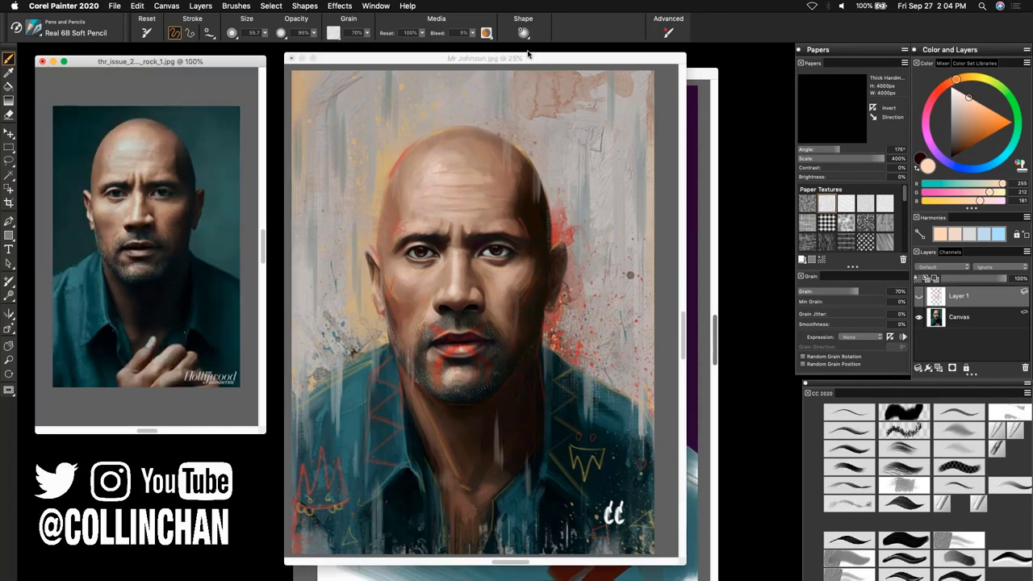
key(super+minus)
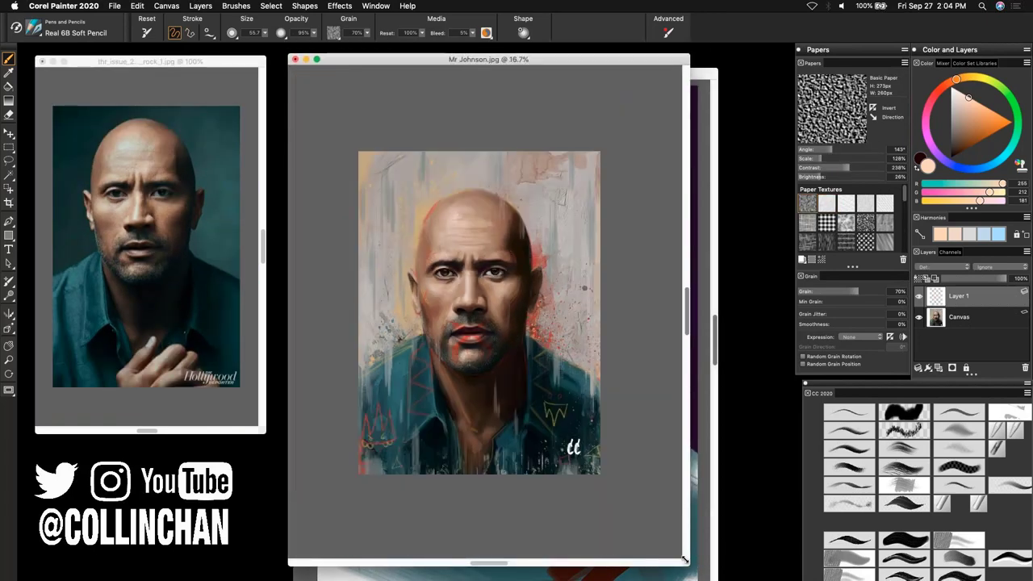
drag(688, 563, 556, 440)
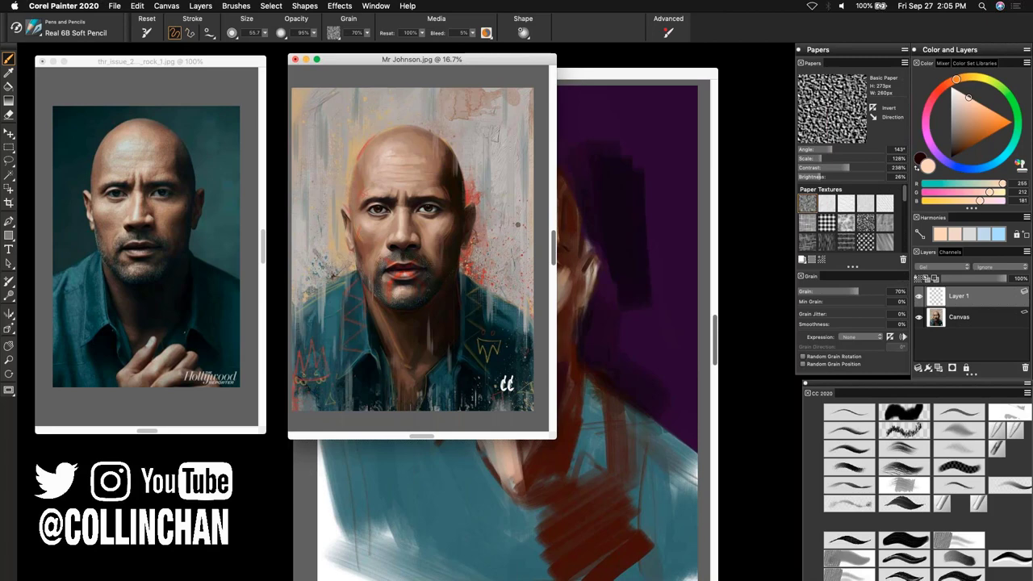
click(657, 77)
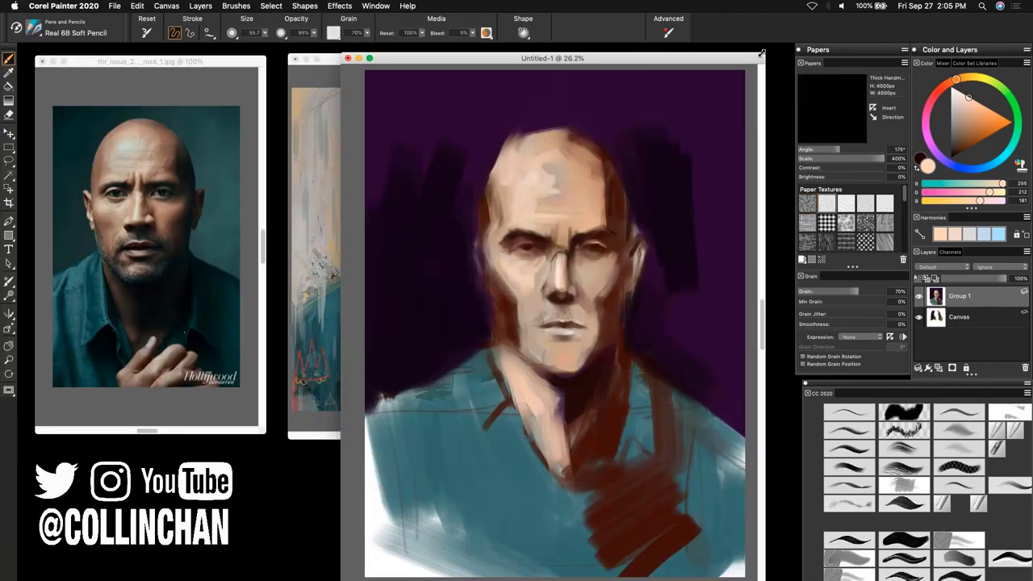
drag(761, 53, 710, 89)
Step: Bring Mr Johnson.jpg in front of Untitled-1, enlarge its window, and fit the painting to it at 24.5% beside the reference photo
drag(434, 58, 425, 70)
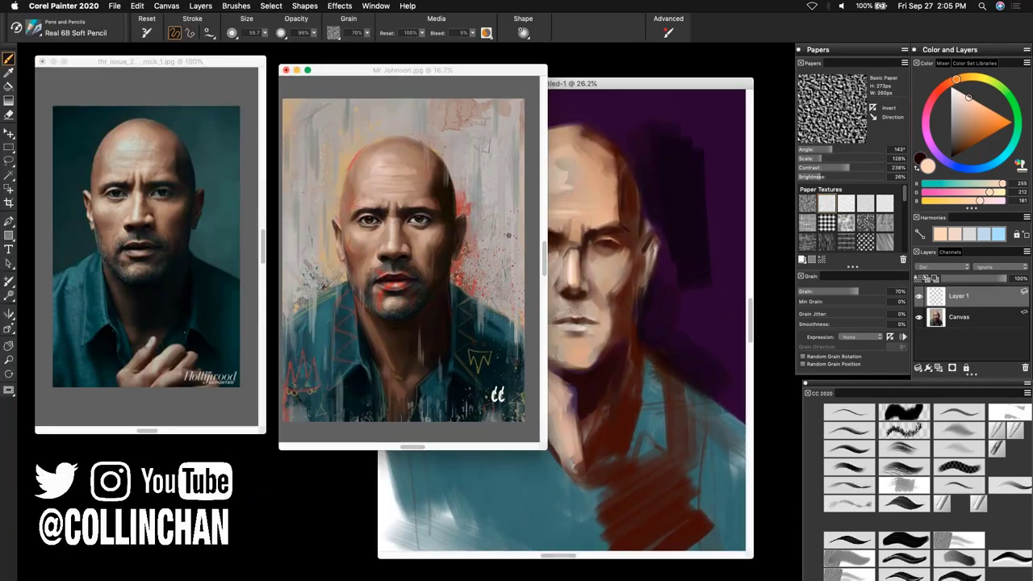
drag(544, 445, 644, 536)
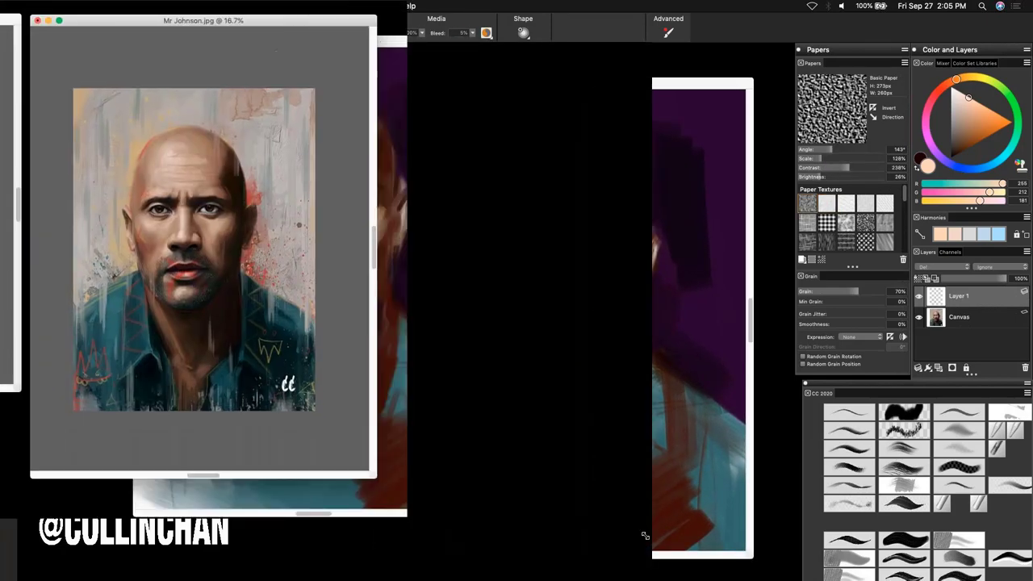
click(375, 5)
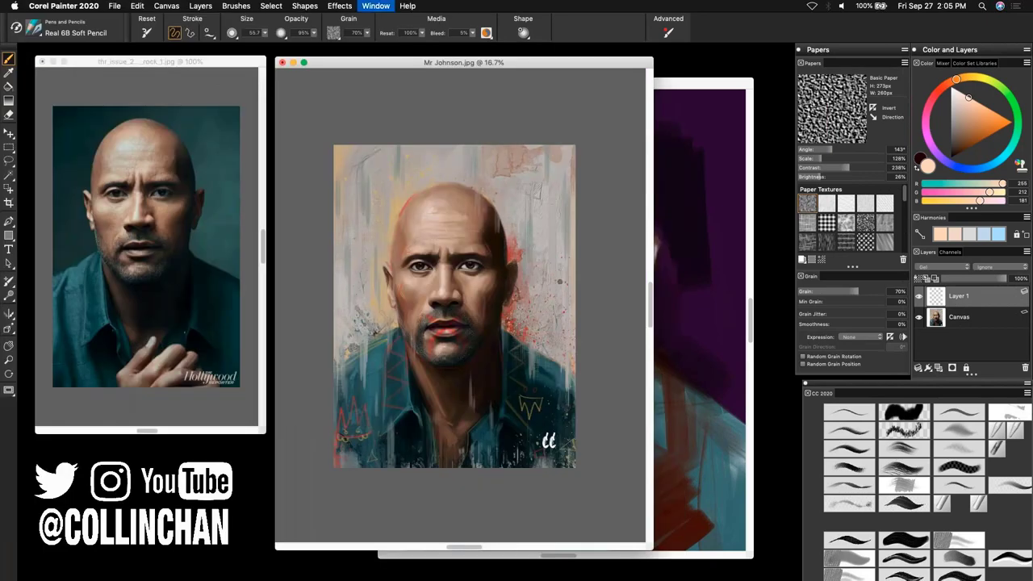
click(610, 60)
drag(610, 60, 607, 51)
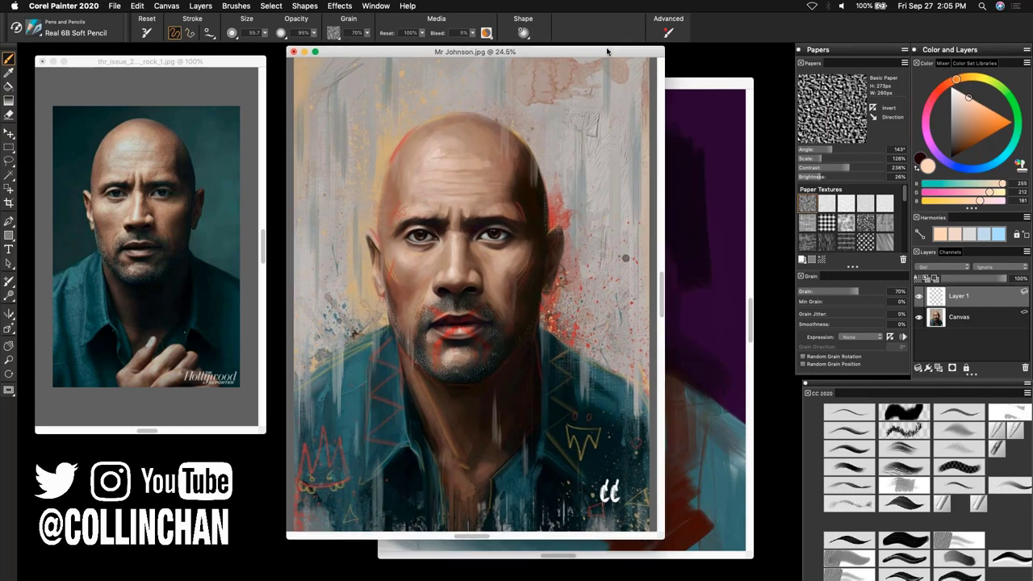